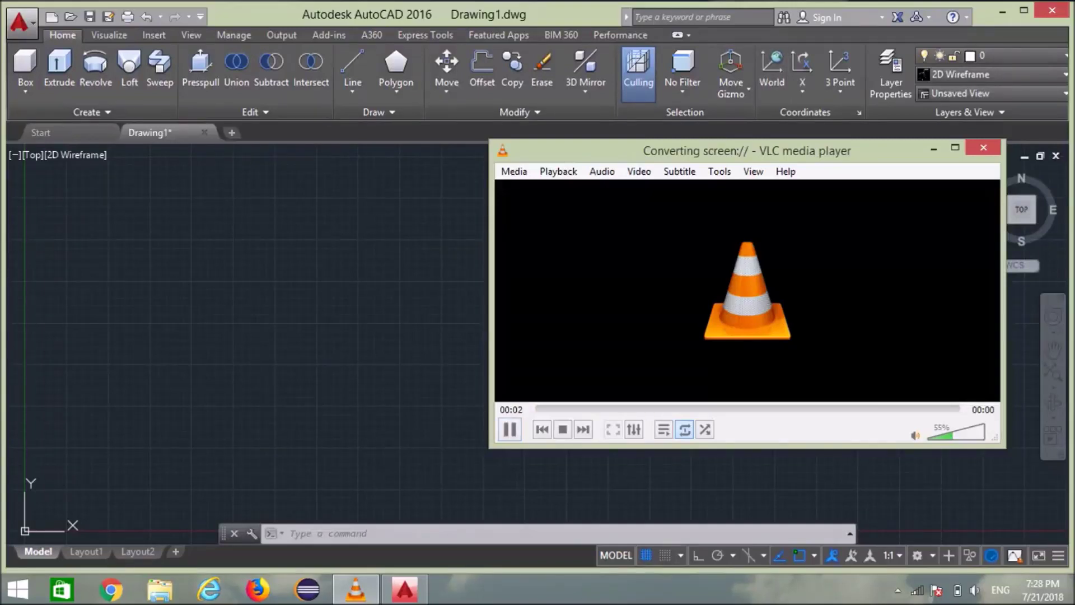
- Minimize the VLC media player so Drawing1's empty model space is visible
left_click(933, 147)
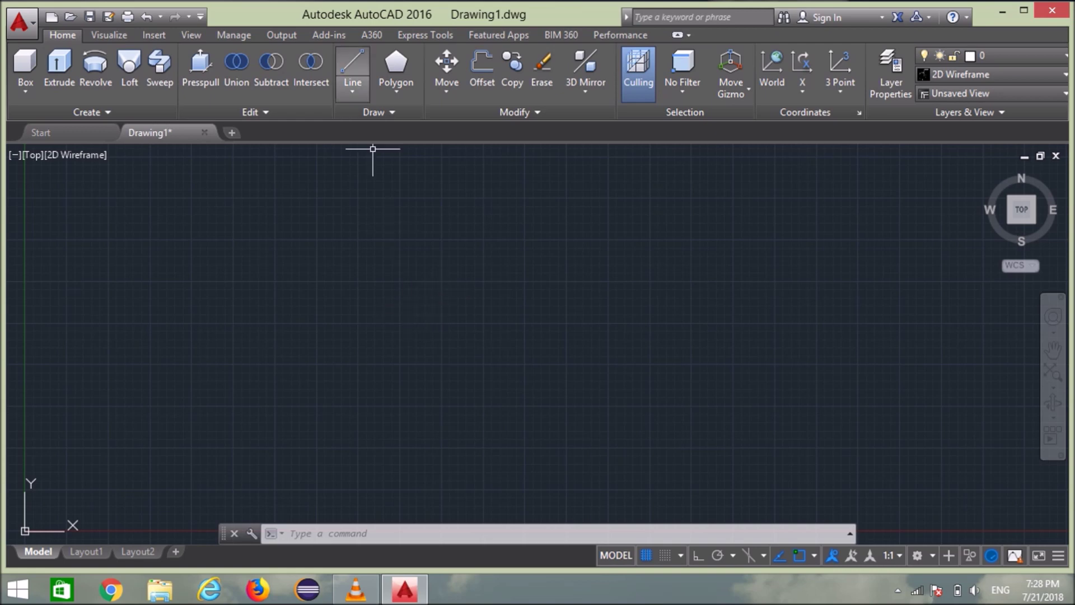
left_click(352, 66)
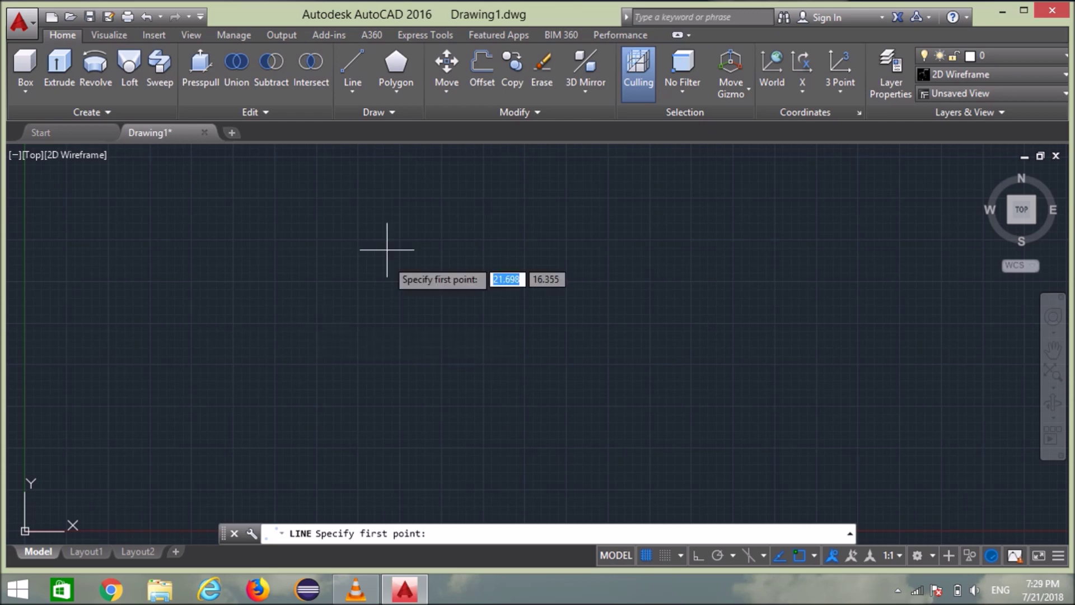
- Draw a 100-unit vertical line downward with Ortho on, just right of the origin
left_click(379, 223)
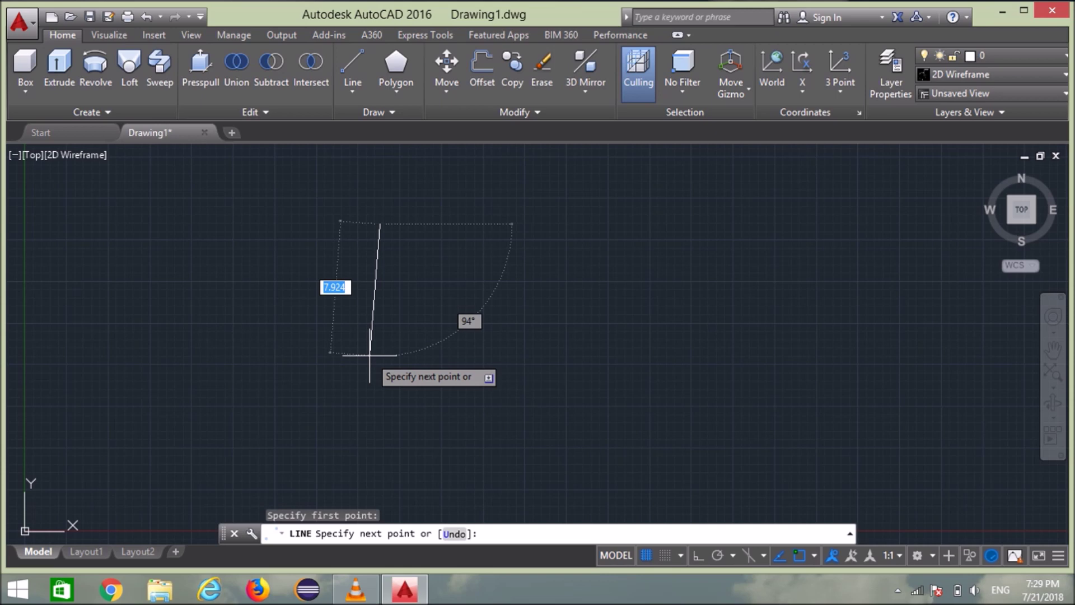
key("F8")
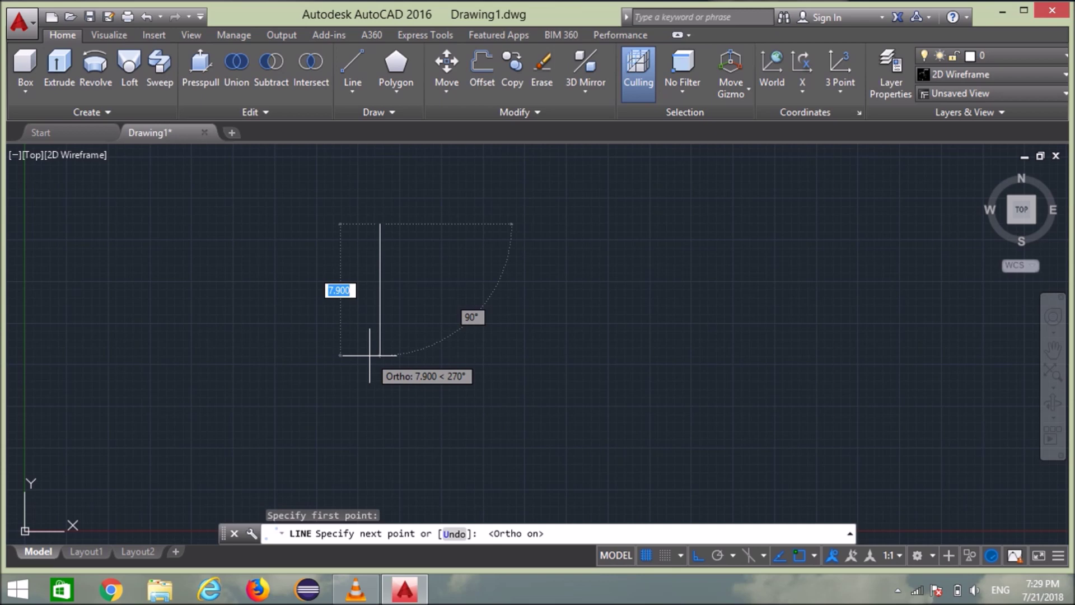
type("100")
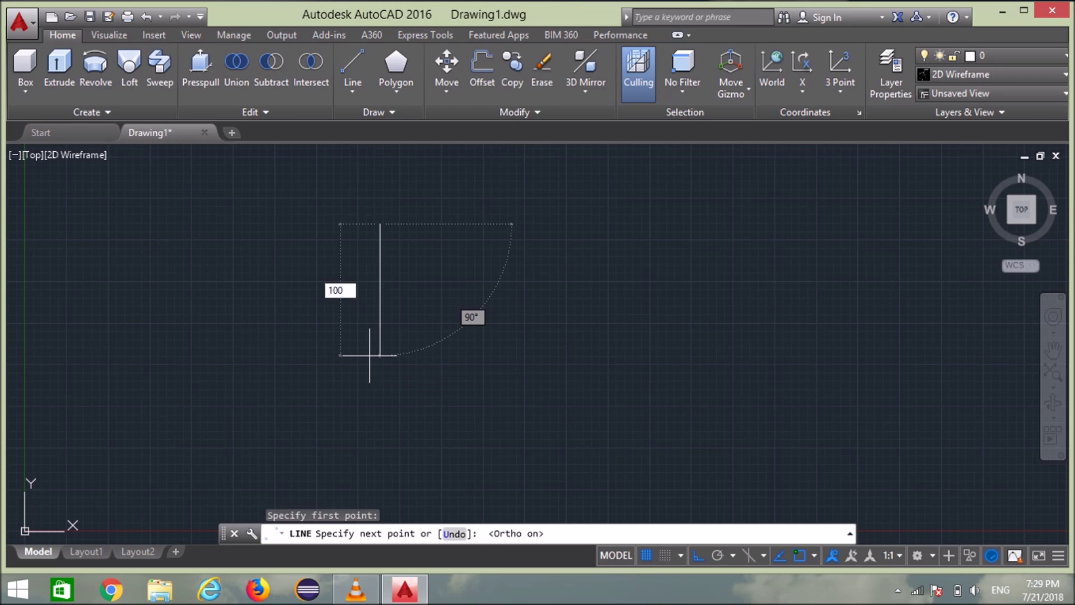
key("Return")
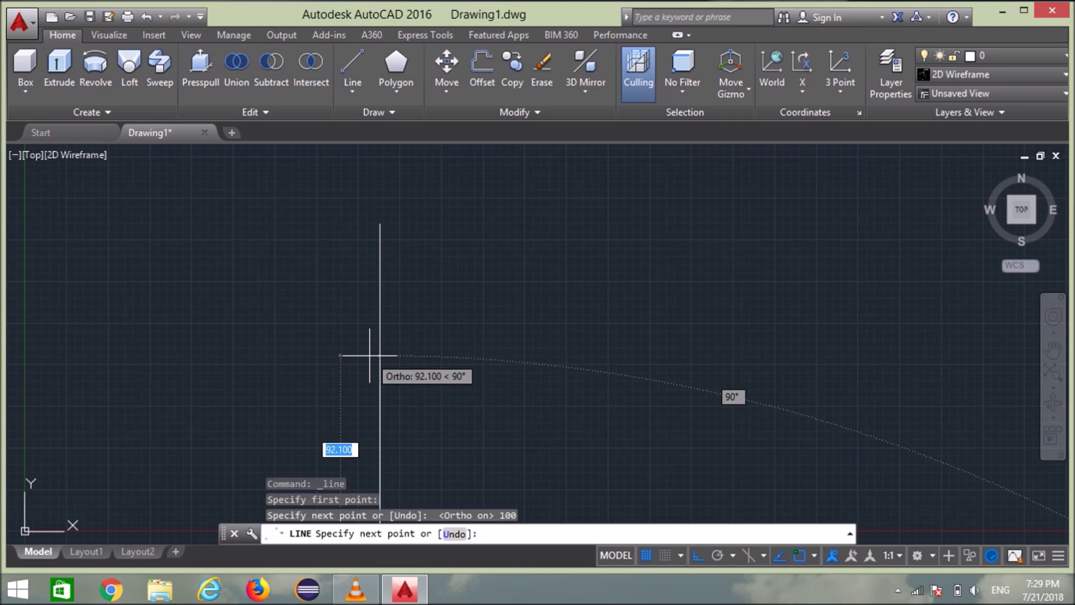
middle_click_drag(370, 355, 424, 437)
scroll(437, 360, "down", 2)
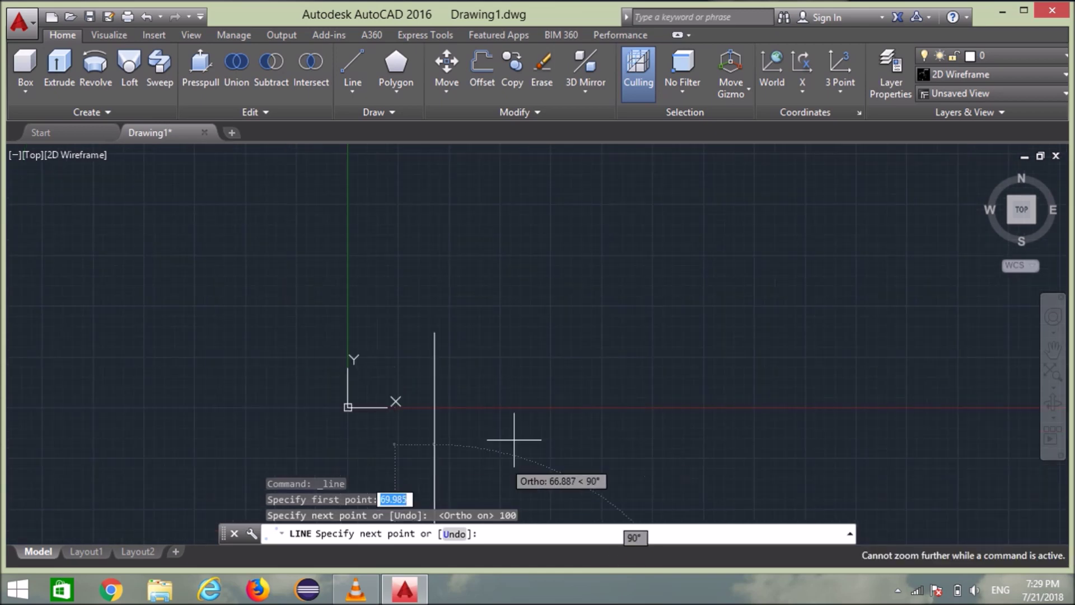
middle_click_drag(515, 437, 492, 361)
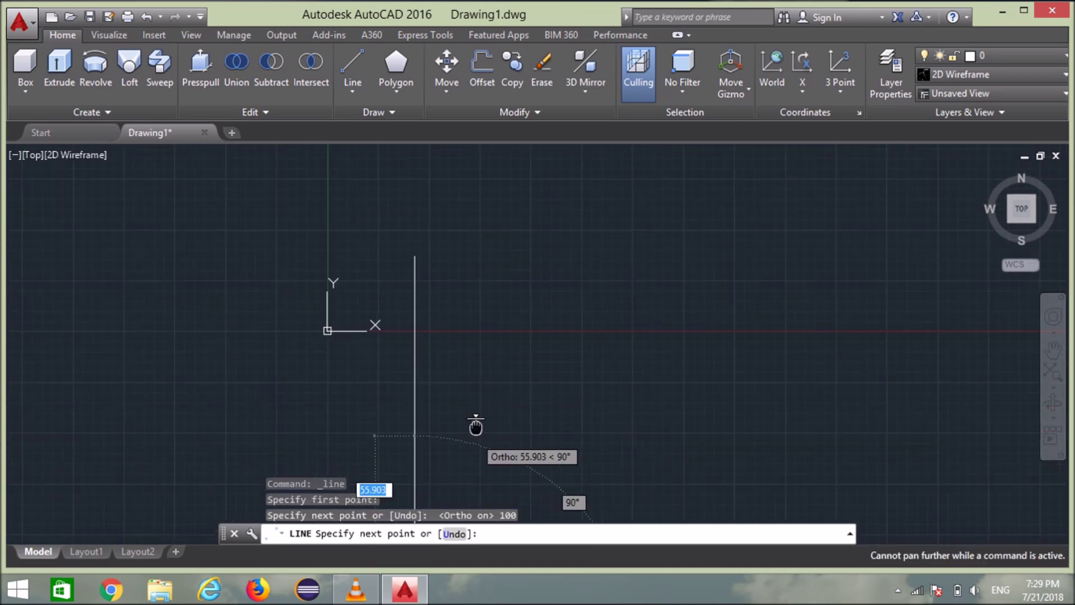
middle_click_drag(476, 427, 527, 428)
key("Return")
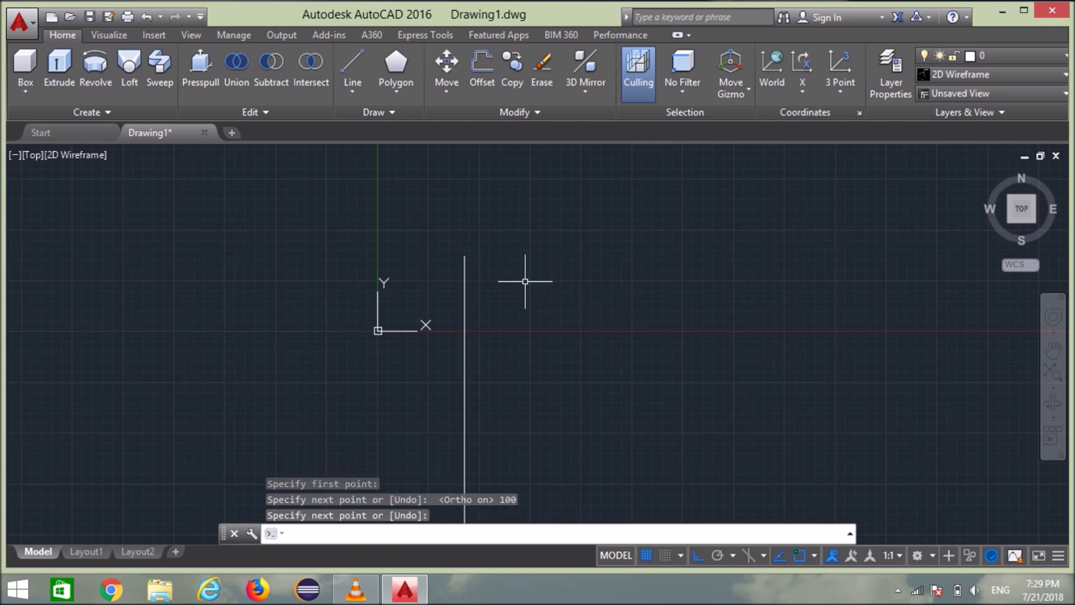
scroll(525, 281, "down", 4)
middle_click_drag(523, 372, 403, 363)
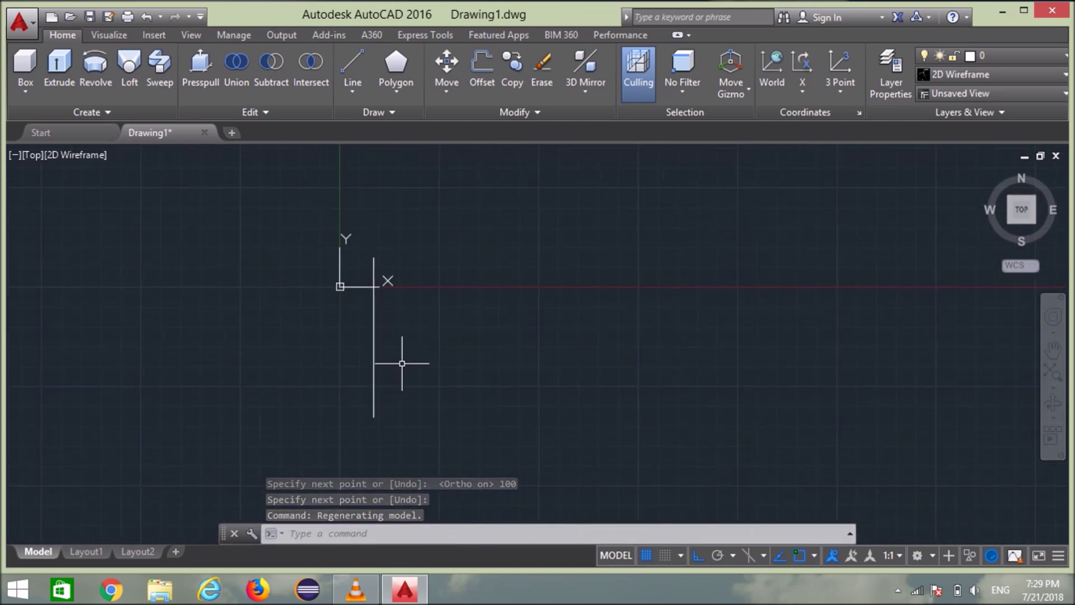
left_click(374, 352)
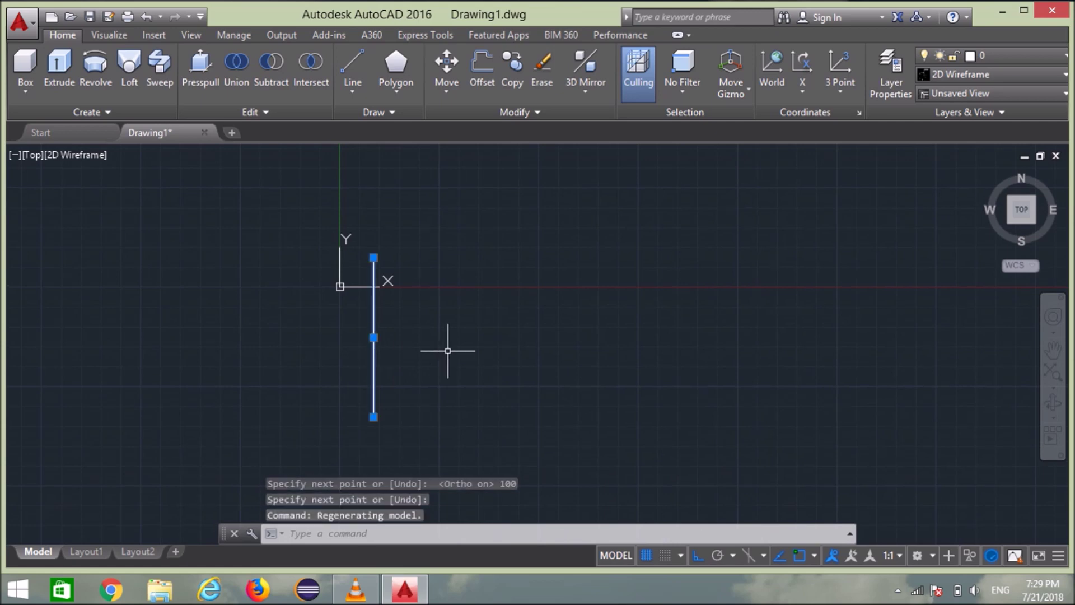
- Move the vertical line from its bottom endpoint diagonally up and right, with Ortho off
type("M")
key("Return")
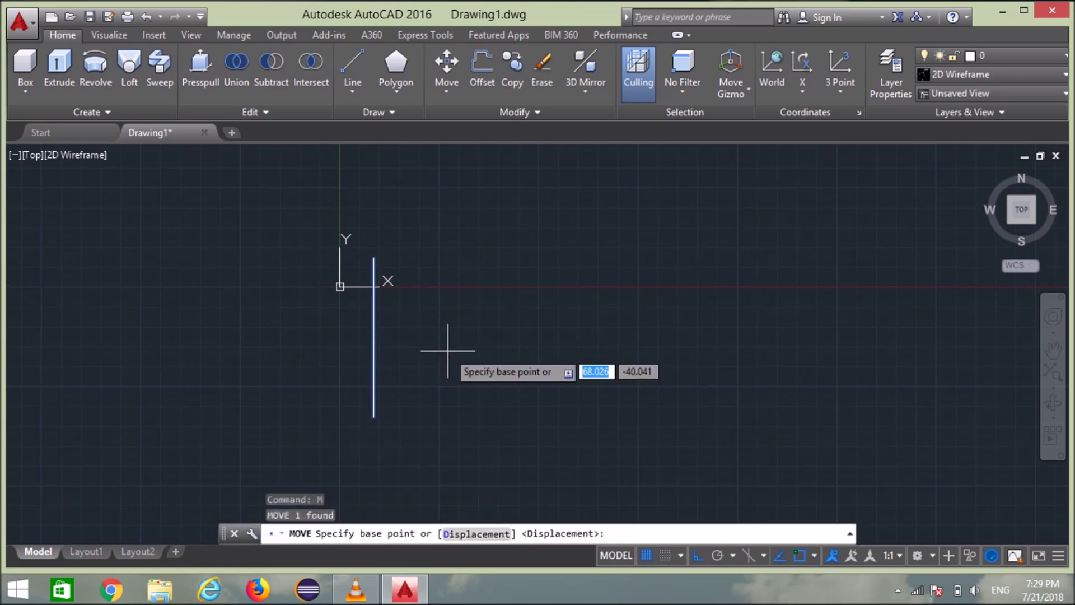
left_click(374, 418)
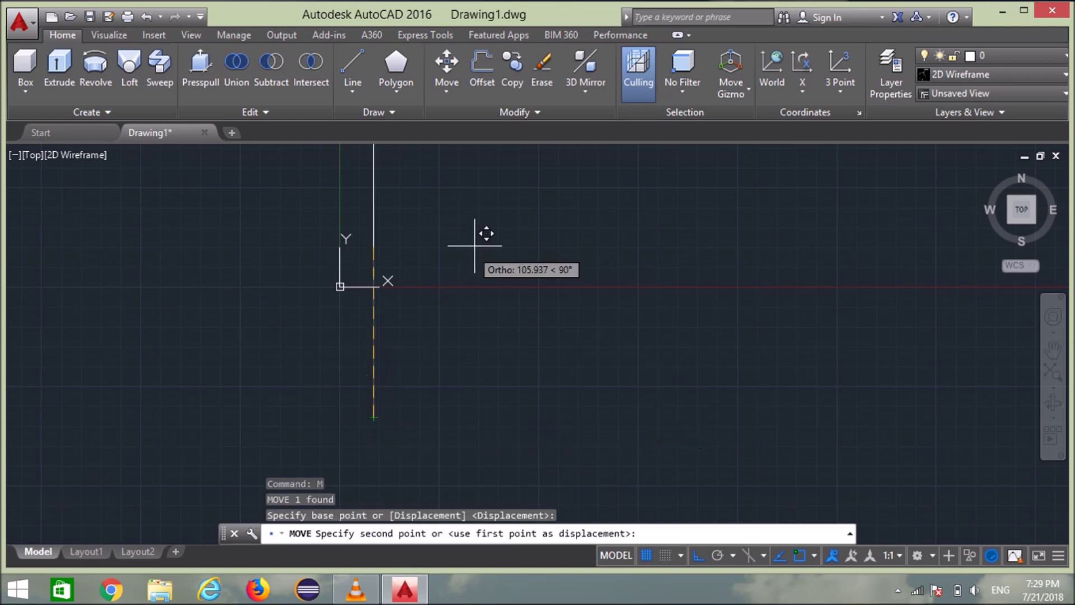
middle_click_drag(482, 235, 272, 467)
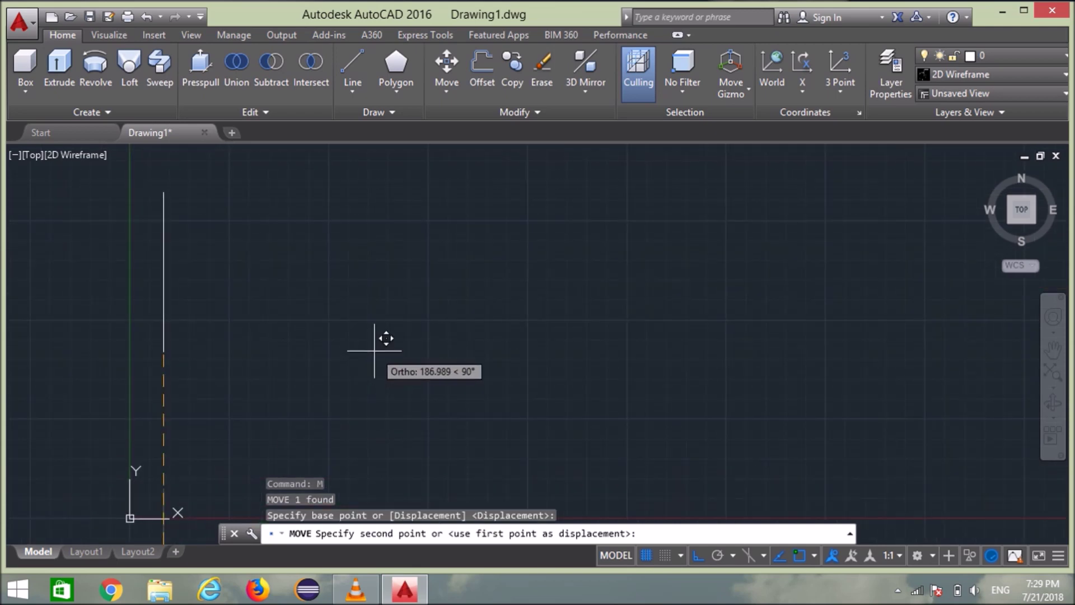
key("F8")
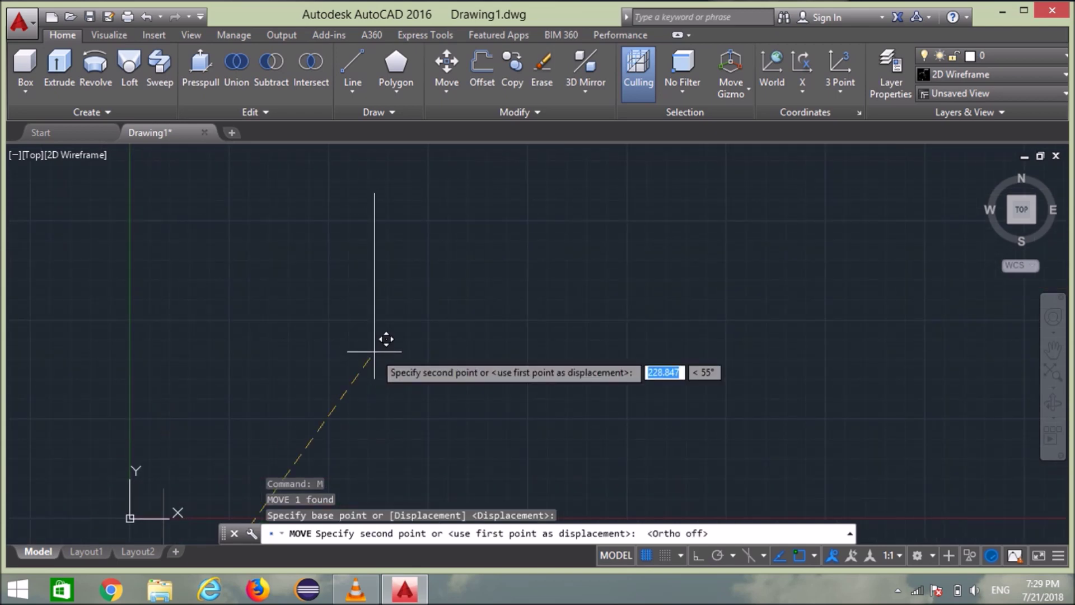
left_click(471, 324)
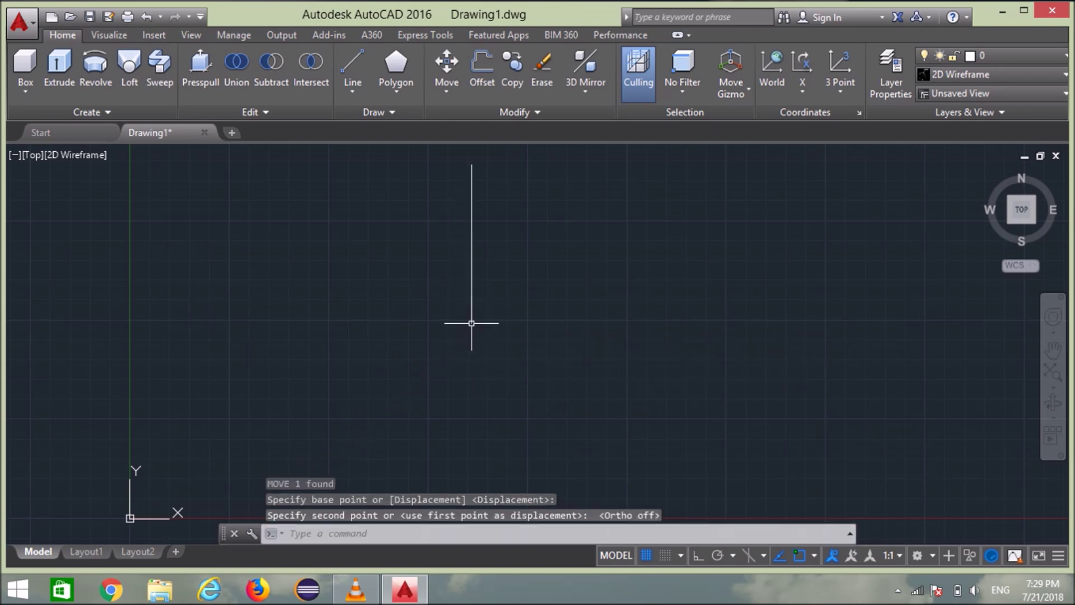
scroll(375, 431, "down", 2)
scroll(375, 428, "up", 4)
mouse_move(375, 431)
middle_mouse_down()
mouse_move(399, 372)
mouse_move(388, 521)
mouse_move(392, 403)
middle_mouse_up()
scroll(398, 371, "up", 2)
scroll(392, 404, "down", 1)
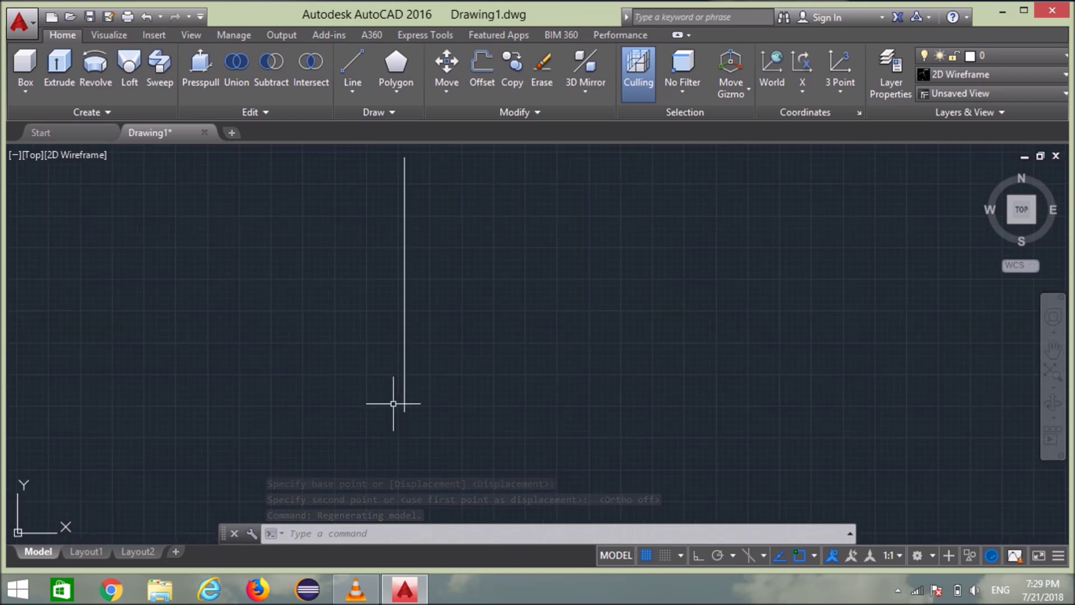
- Draw a 20-unit bottom edge, a right side and a top edge, closing a 20-by-100 rectangle
type("l")
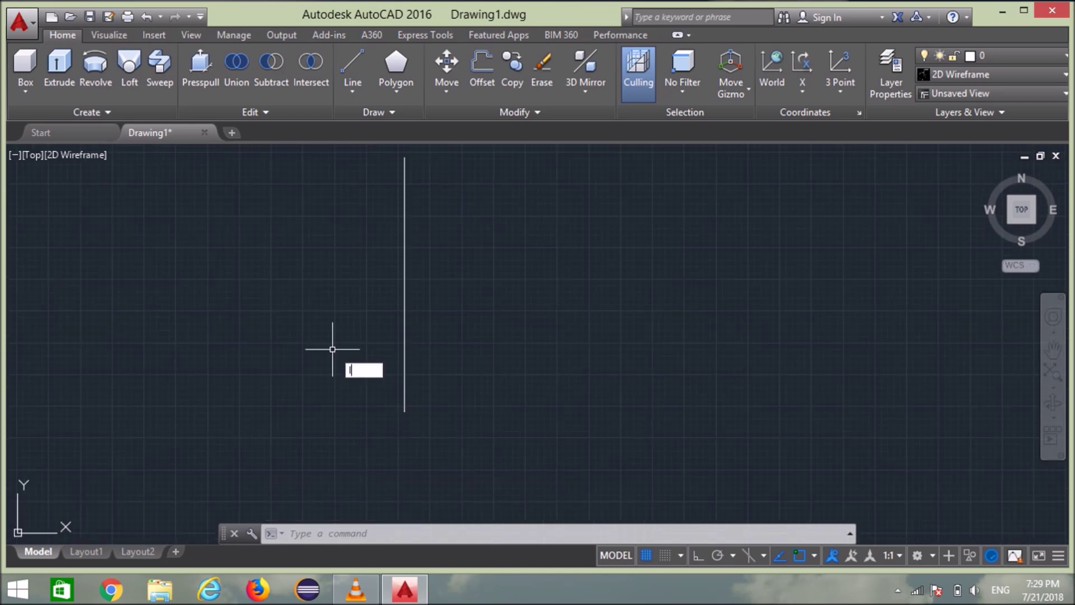
key("Return")
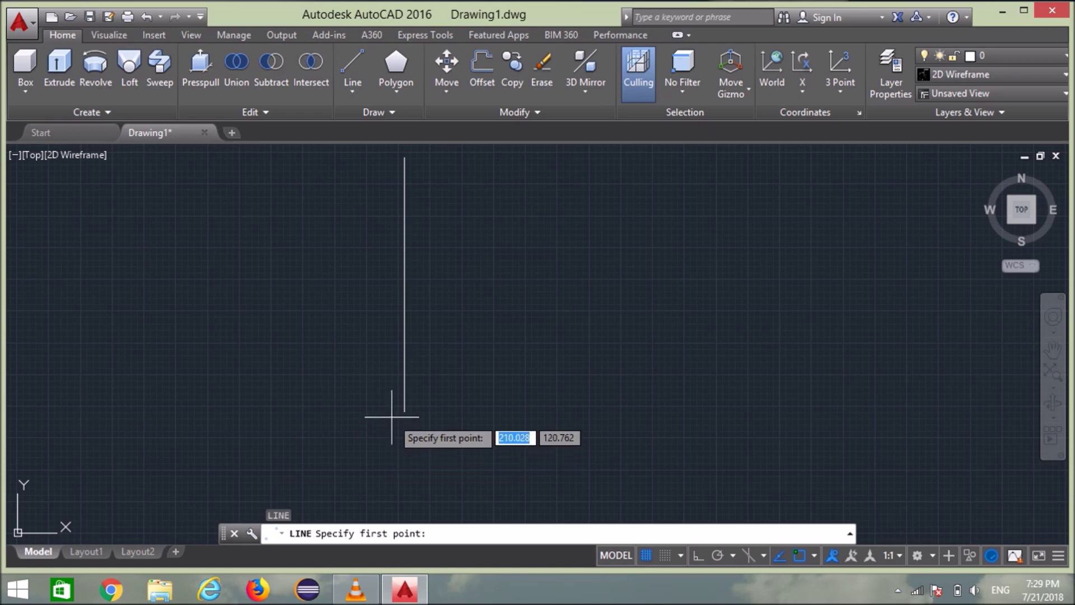
left_click(405, 412)
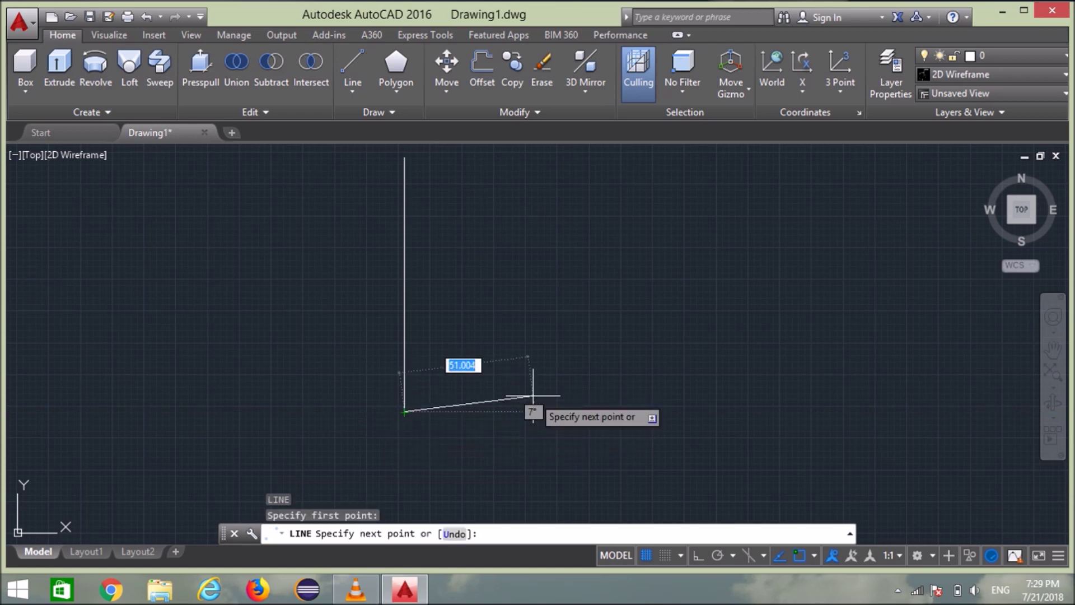
key("F8")
type("20")
key("Return")
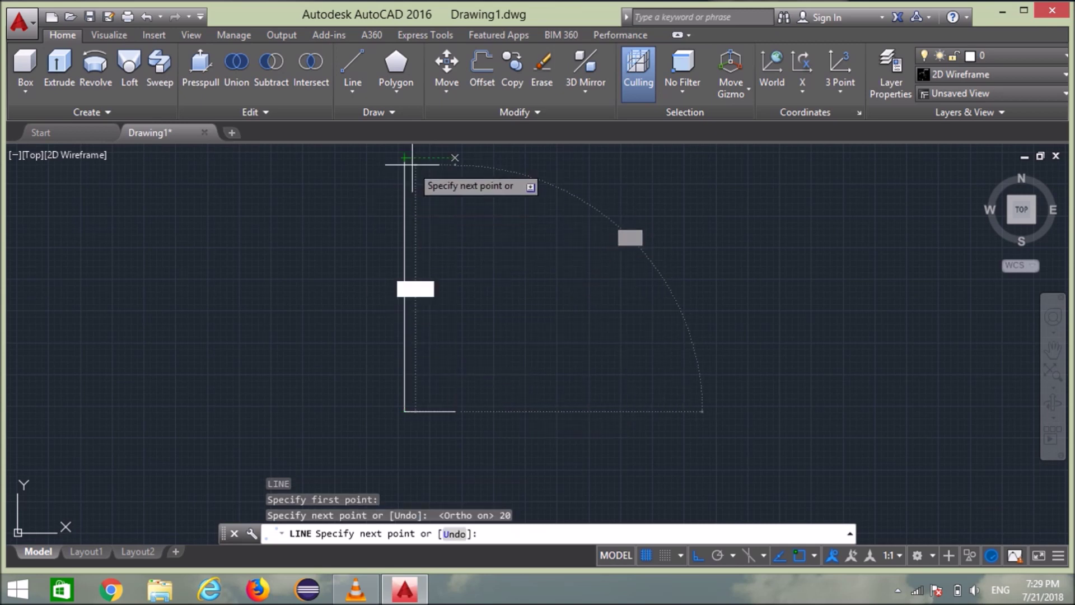
left_click(455, 158)
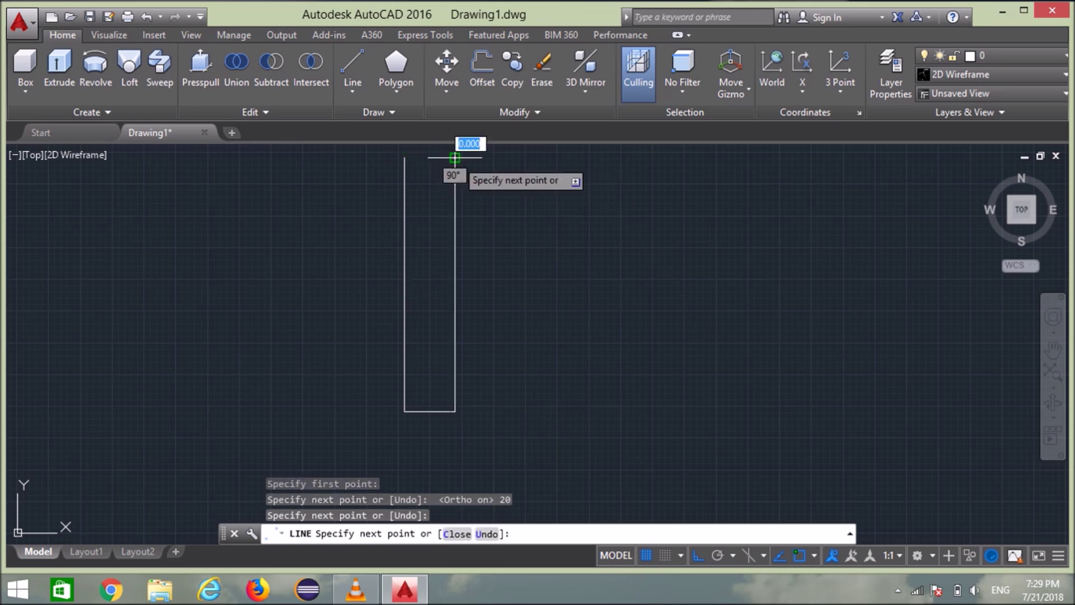
left_click(404, 159)
key("Return")
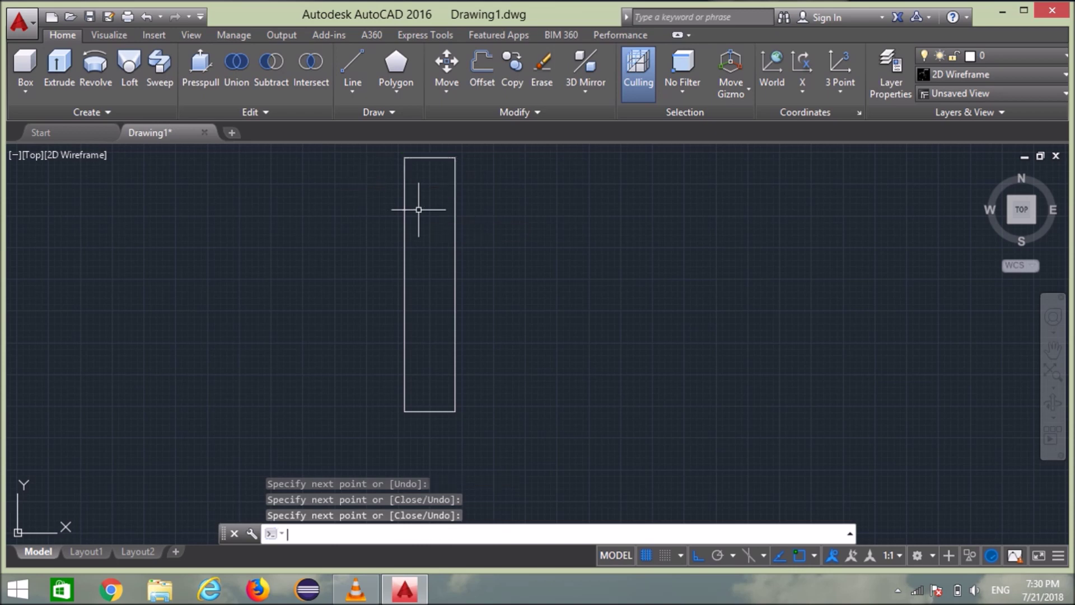
middle_click_drag(421, 230, 421, 340)
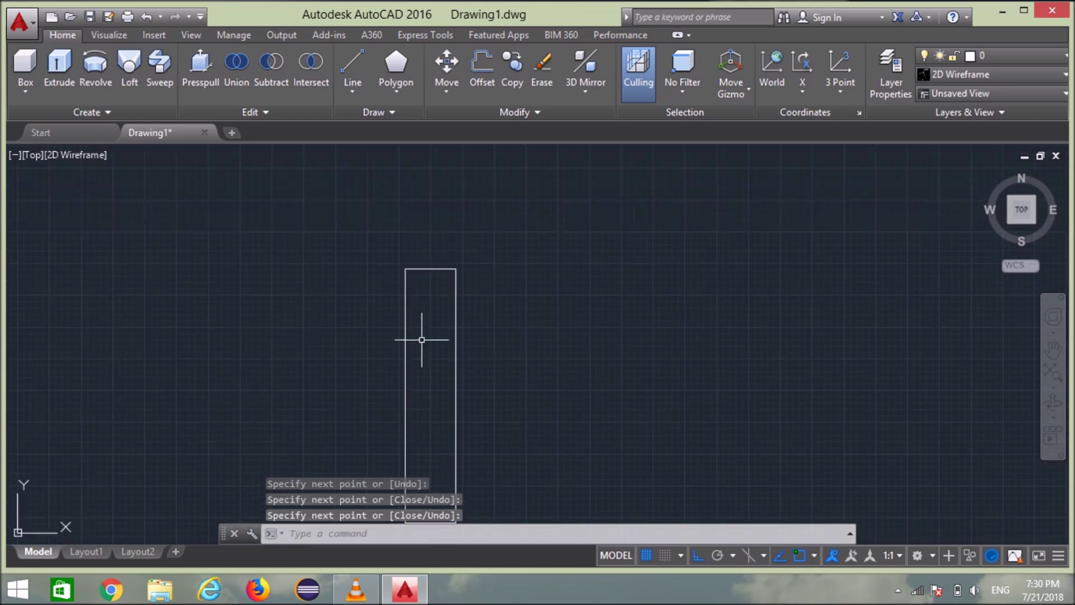
scroll(427, 297, "up", 2)
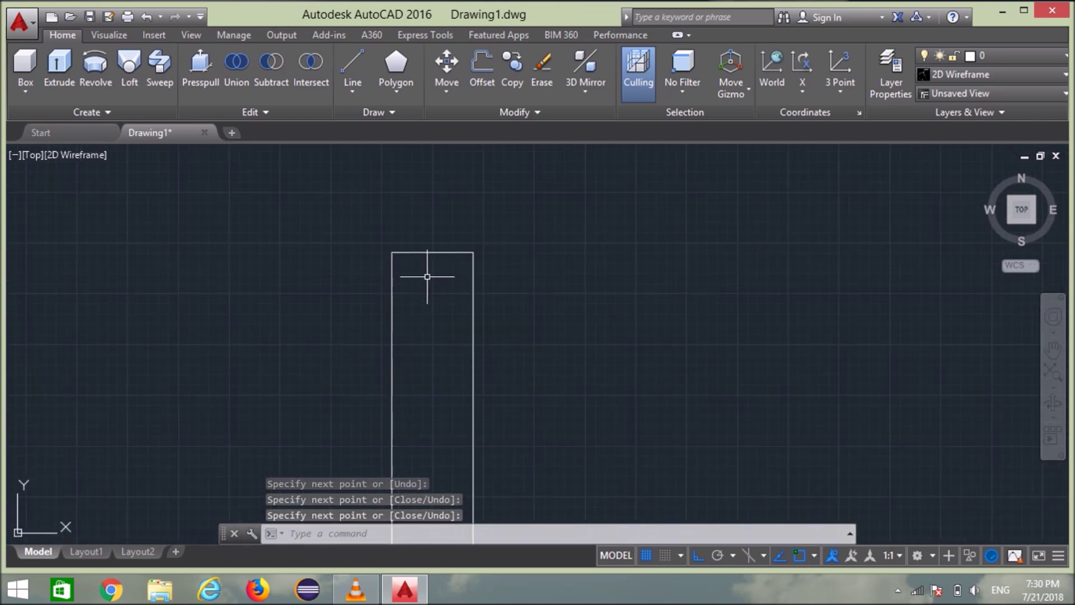
type("l")
key("Return")
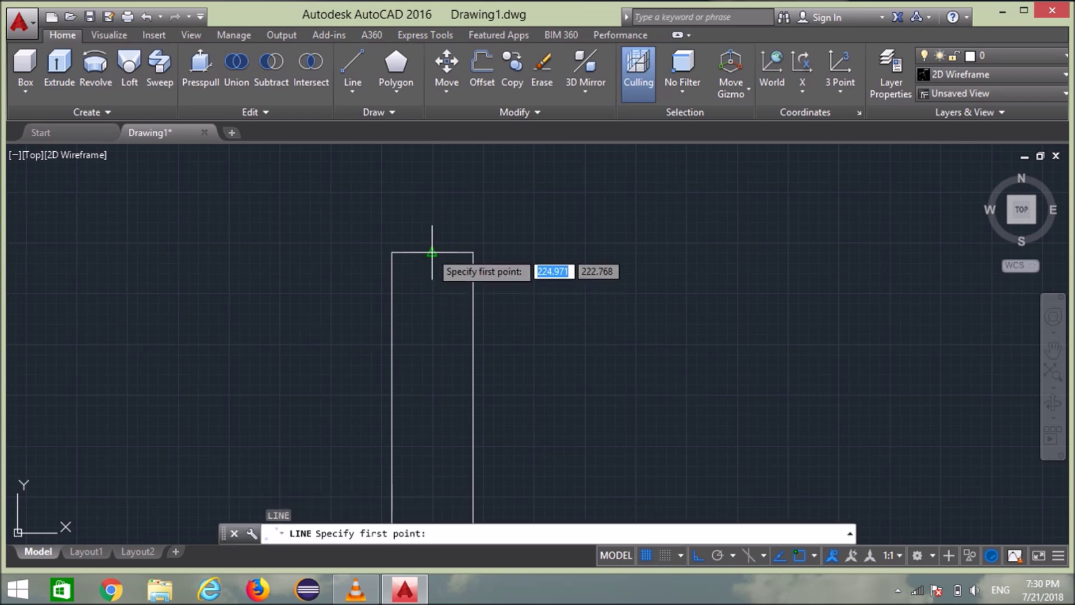
- Outline the head from the top edge midpoint: 15 right, 12.5 up, 30 left, 12.5 down, back to the shank
left_click(431, 252)
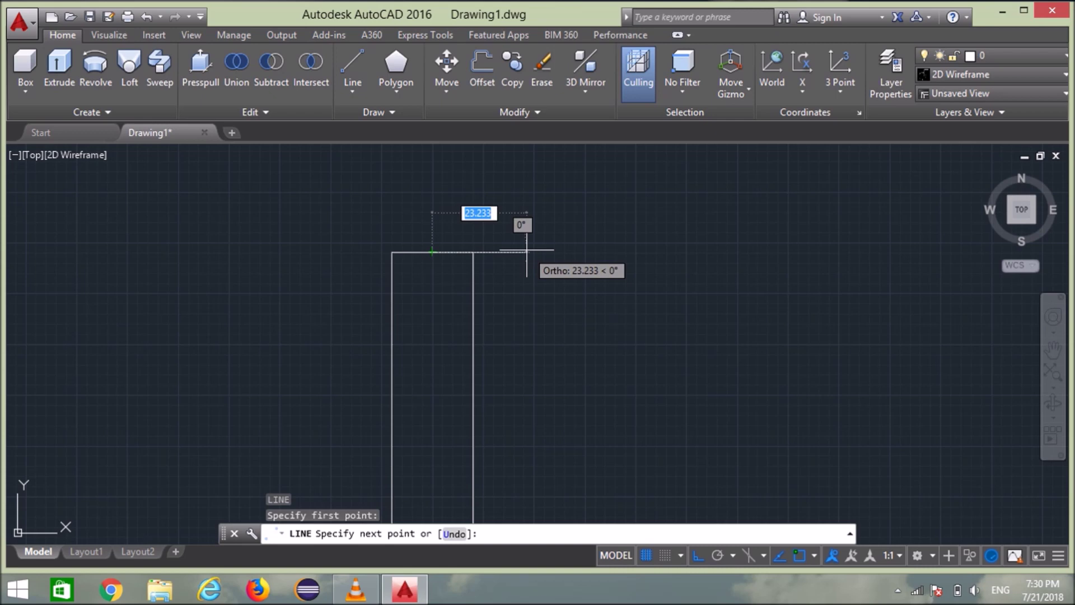
type("15")
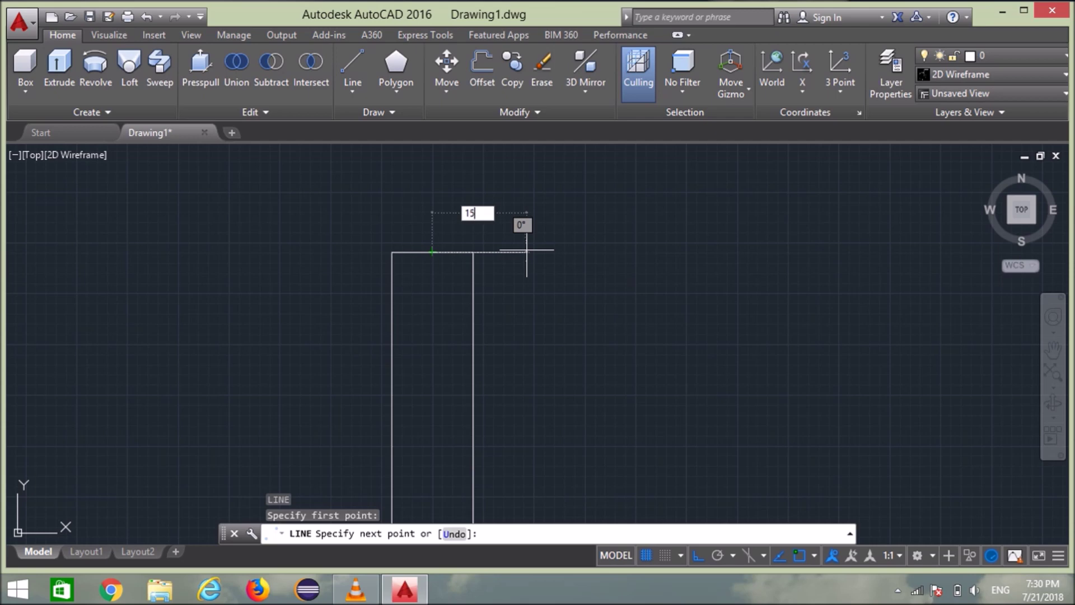
key("Return")
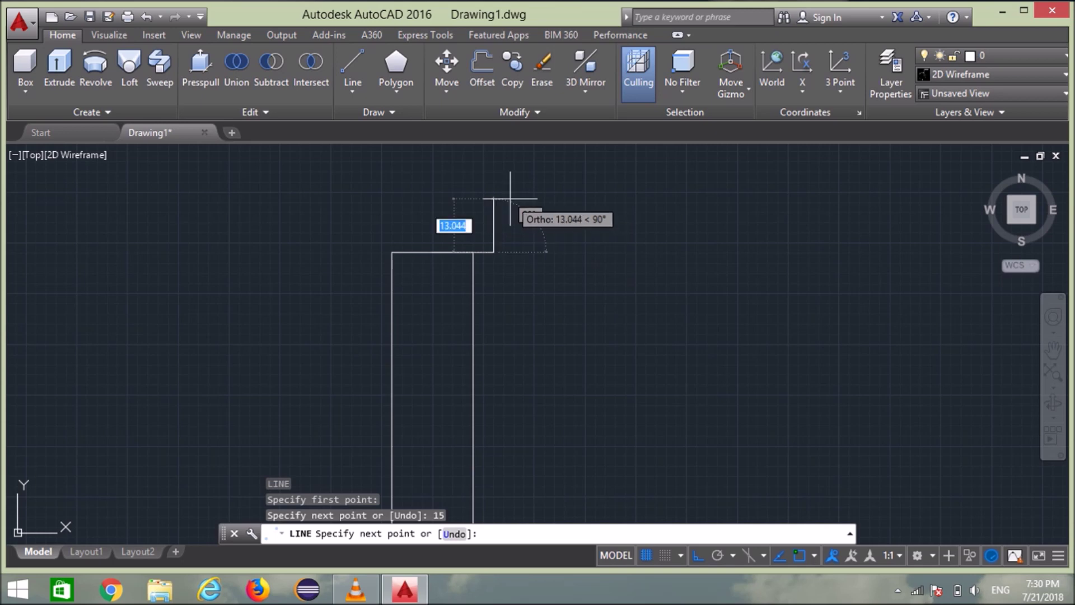
type("12")
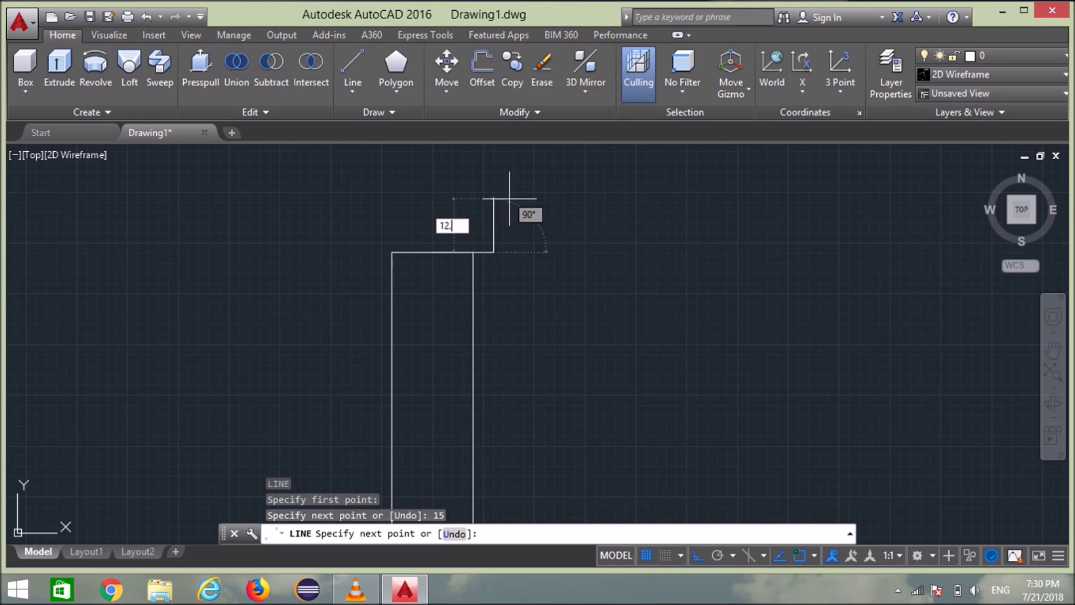
key("Return")
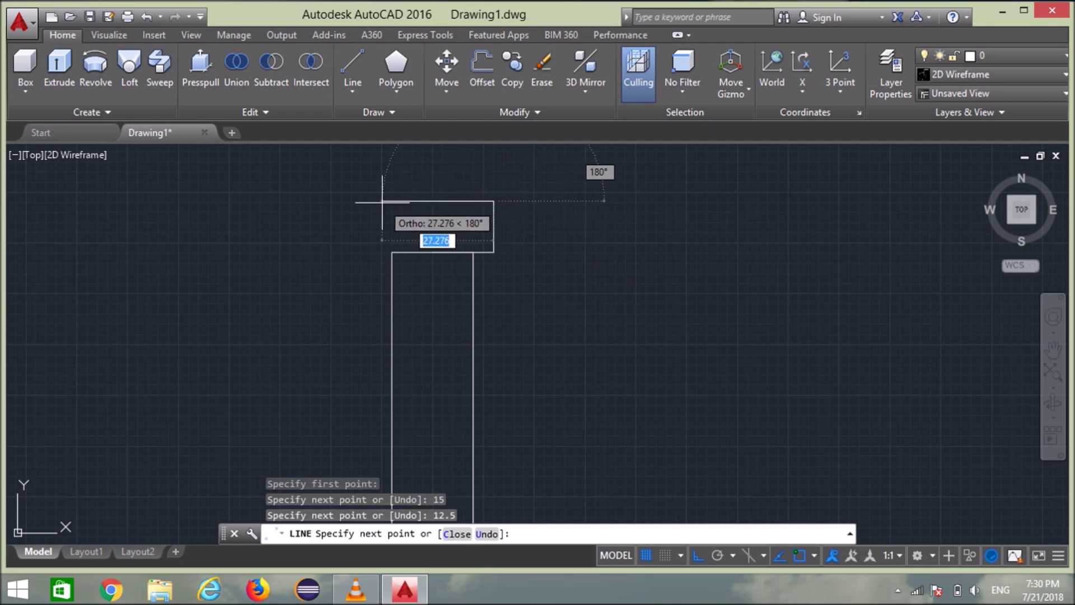
type("30")
key("Return")
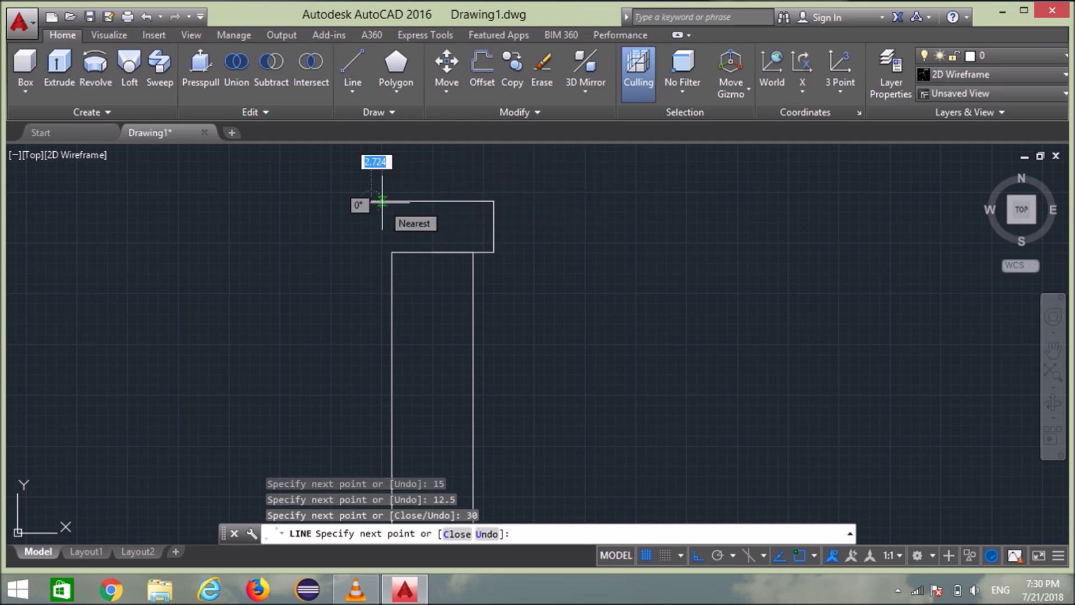
type("12.5")
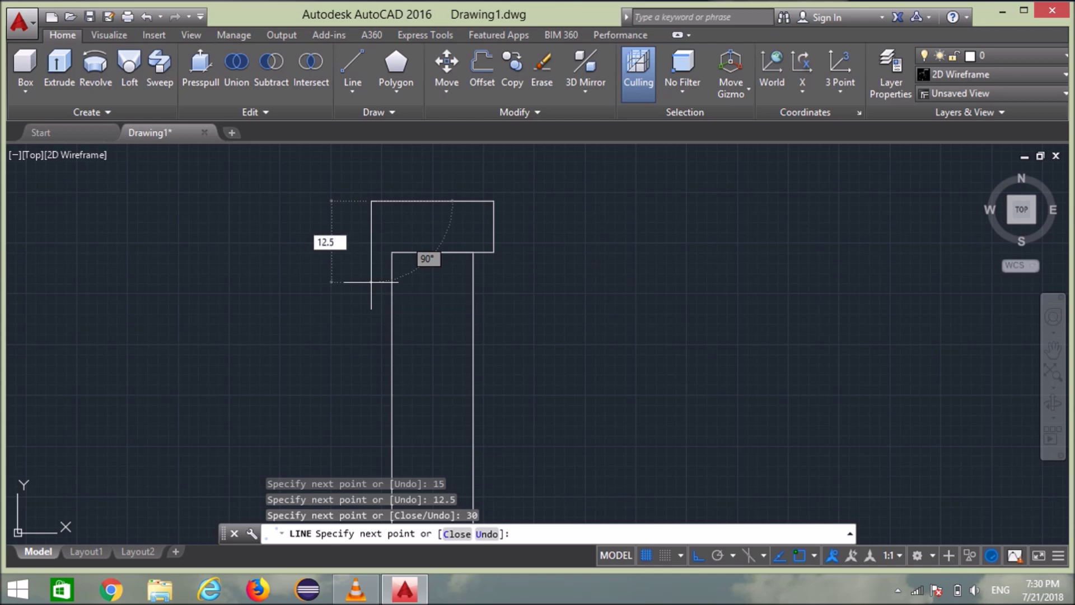
key("Return")
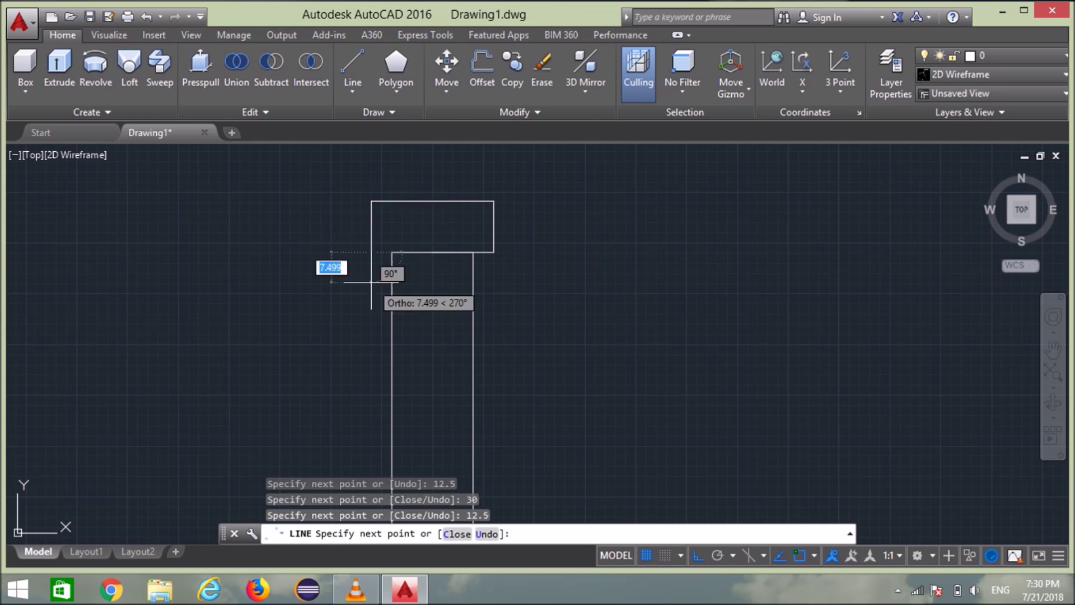
left_click(432, 249)
key("Return")
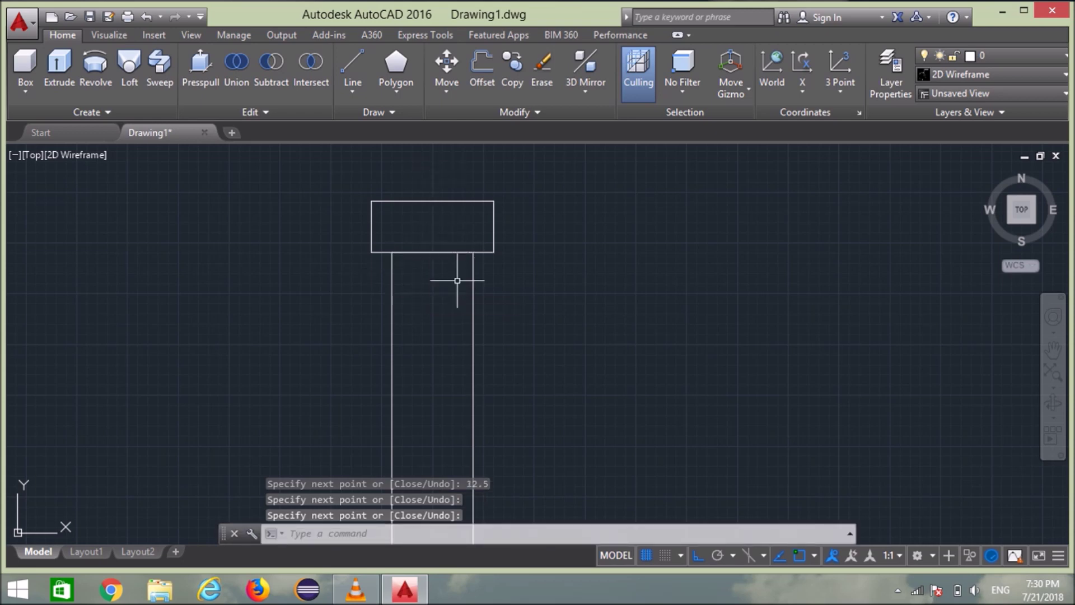
- Recentre and zoom the view on the bolt head
middle_click_drag(432, 284, 463, 280)
scroll(476, 253, "up", 4)
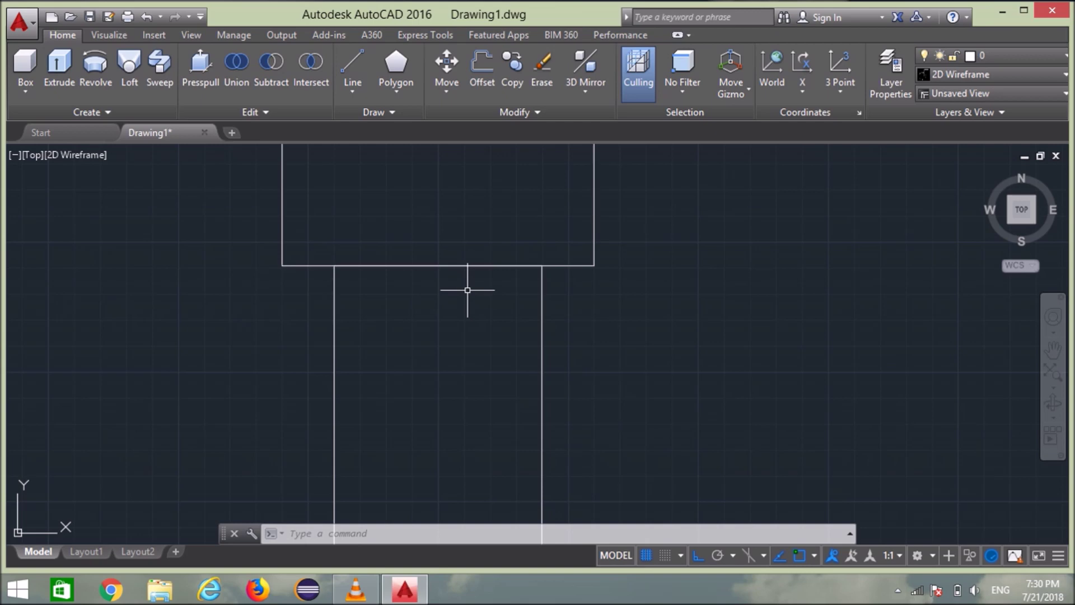
scroll(467, 290, "down", 1)
middle_click_drag(459, 314, 457, 342)
scroll(459, 325, "up", 1)
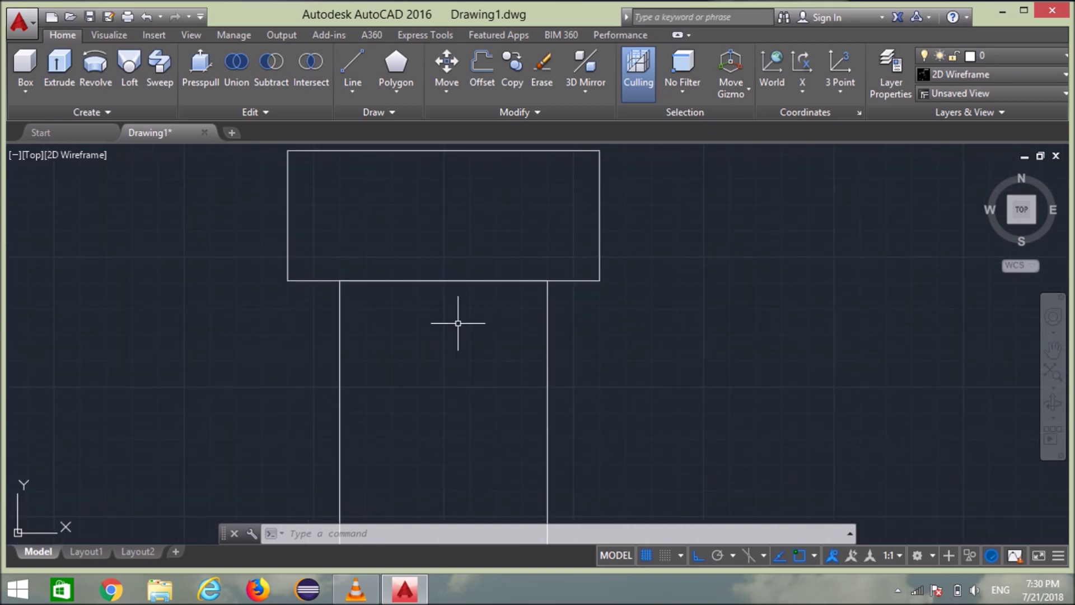
type("l")
key("Return")
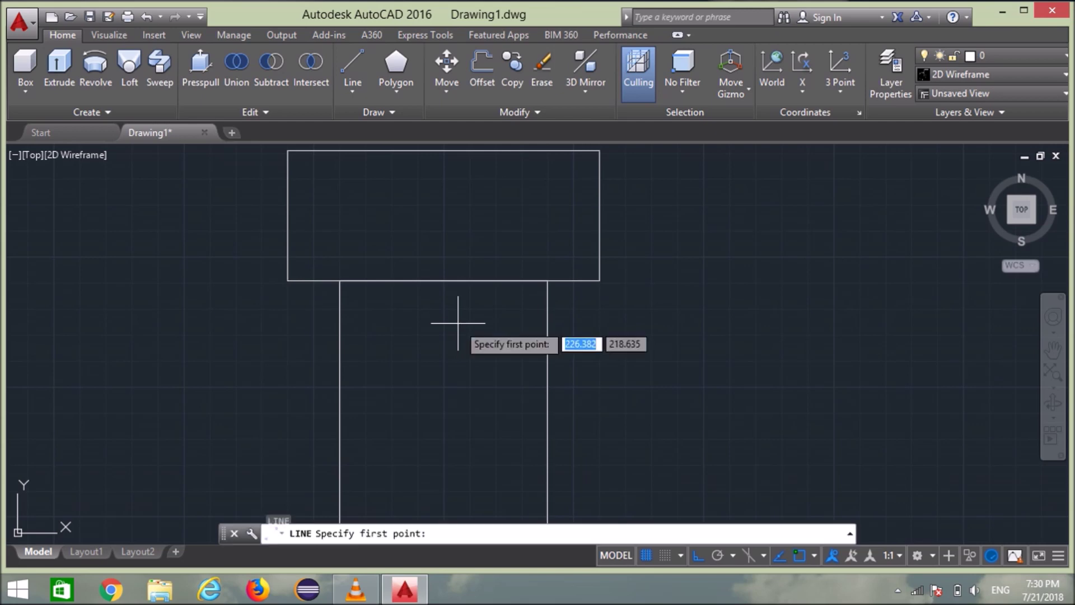
- Draw the strip under the head: 1 right, 1 down, 22 across, closing against the head
left_click(548, 280)
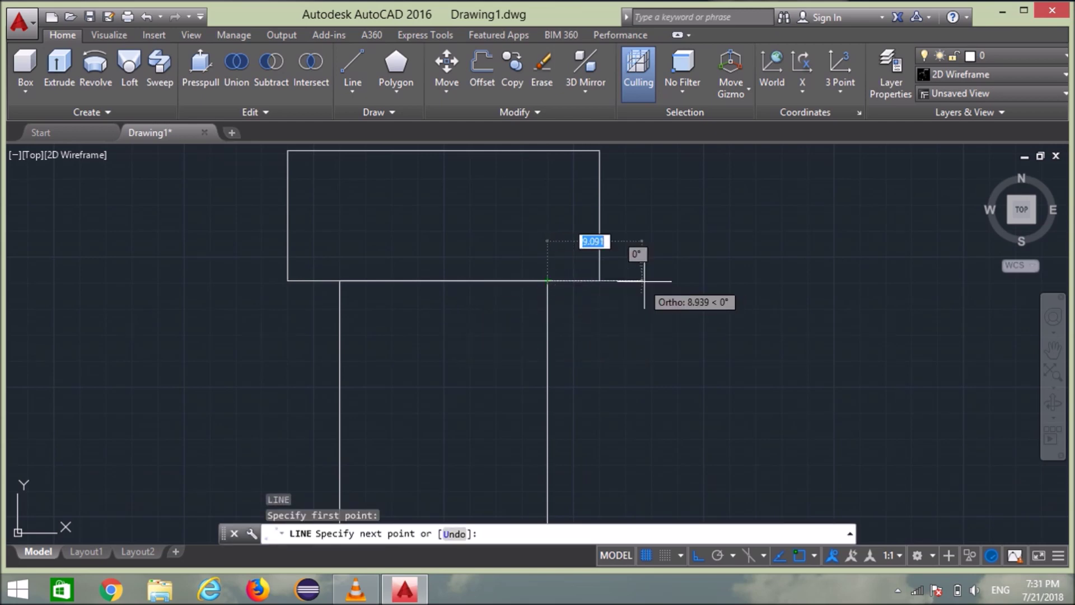
type("1")
key("Return")
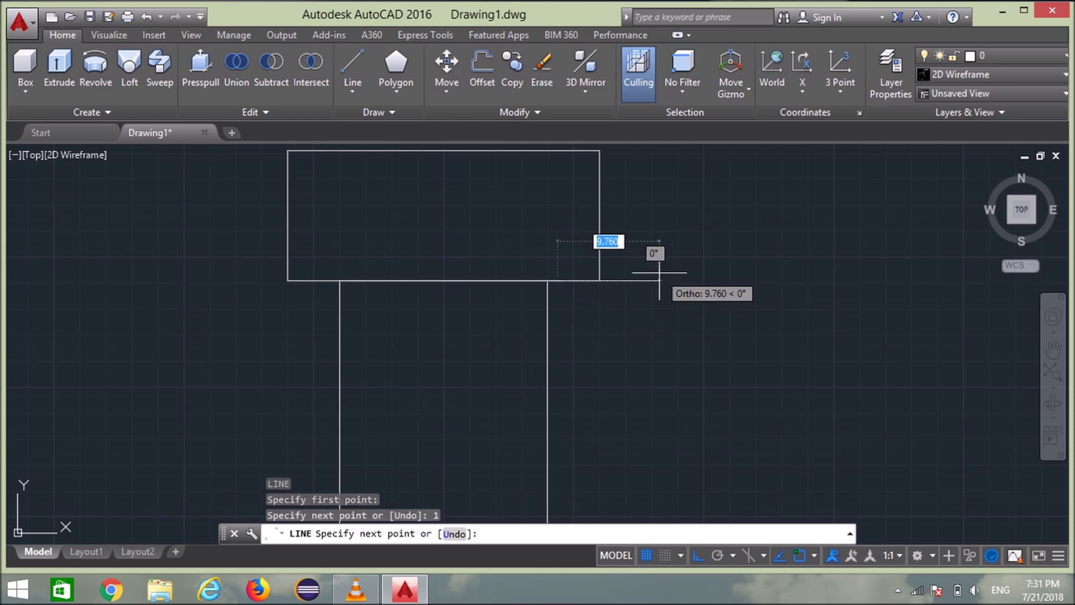
type("1")
key("Return")
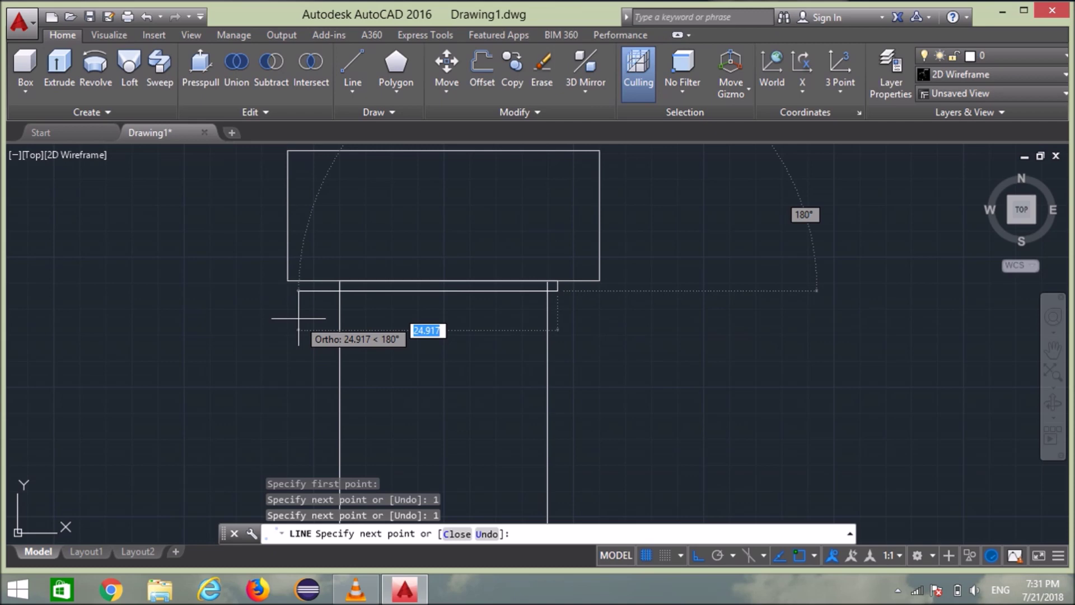
type("22")
key("Return")
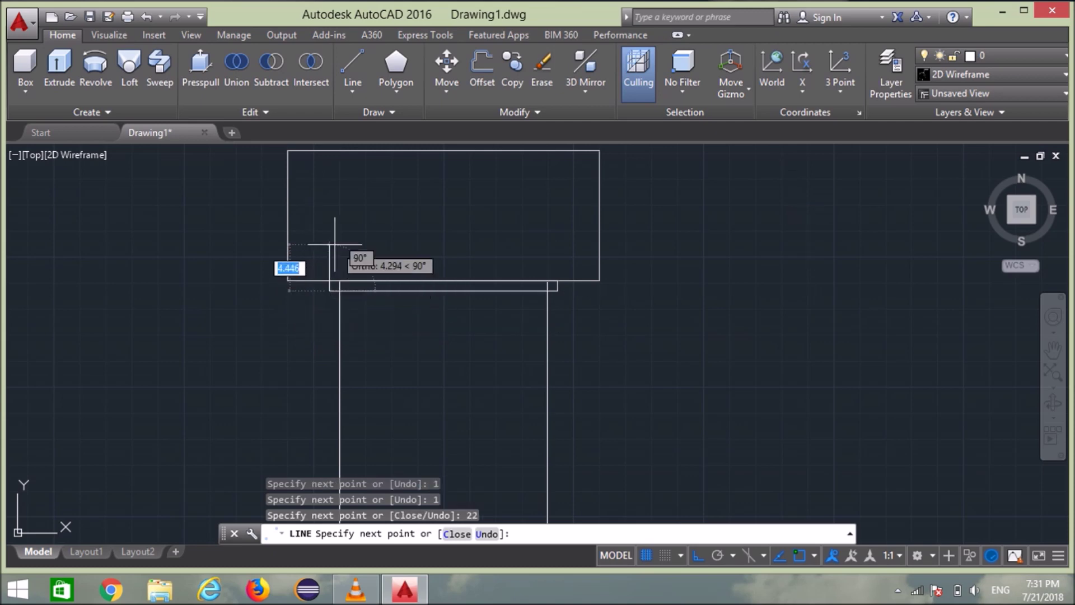
scroll(327, 286, "up", 4)
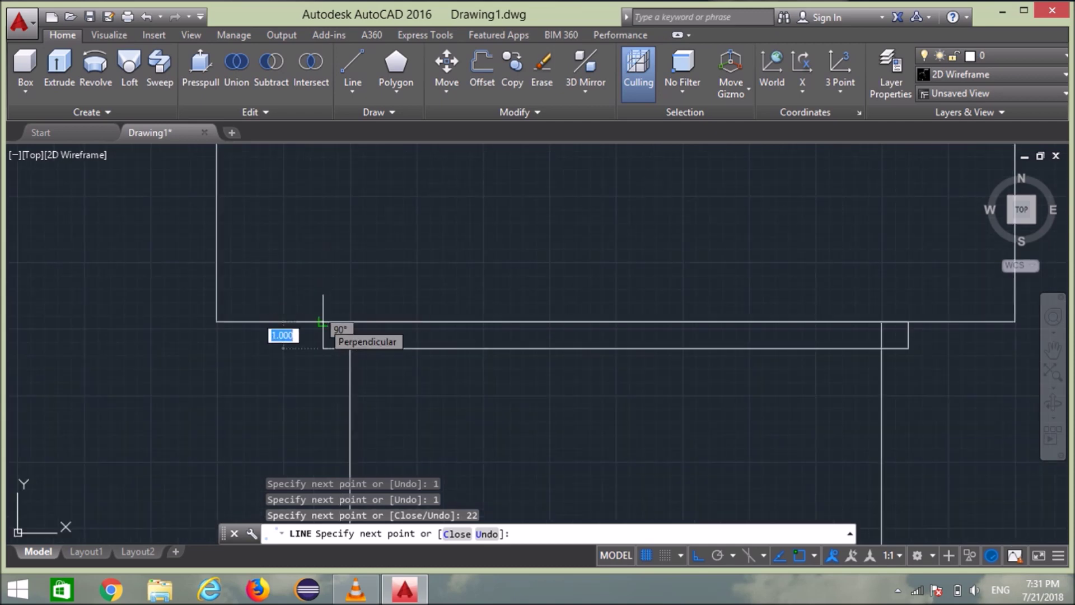
left_click(323, 322)
key("Return")
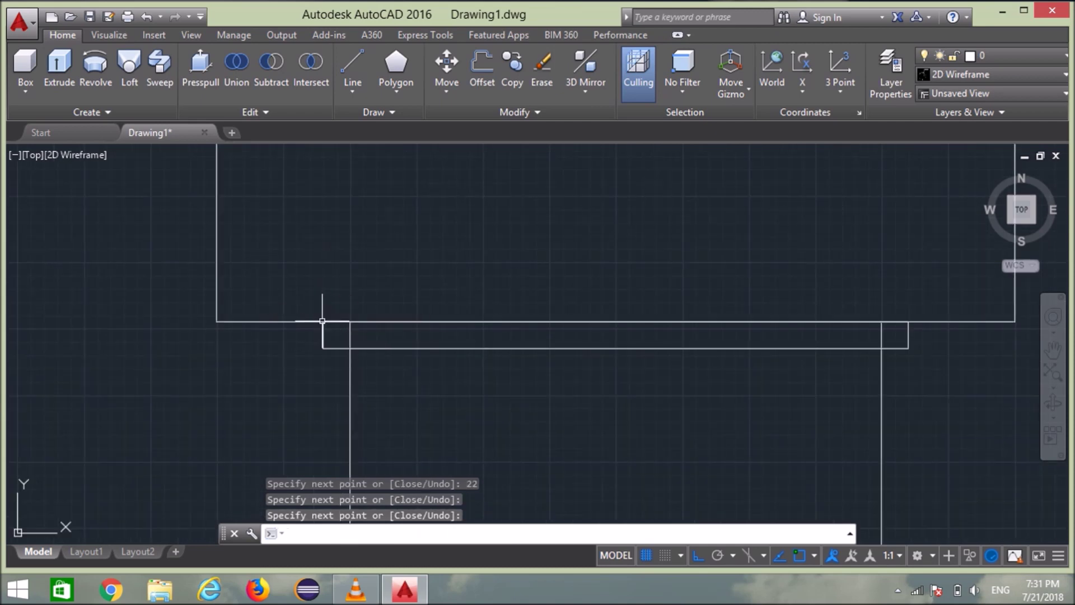
- Zoom out and recentre to frame the whole bolt profile
scroll(428, 372, "down", 5)
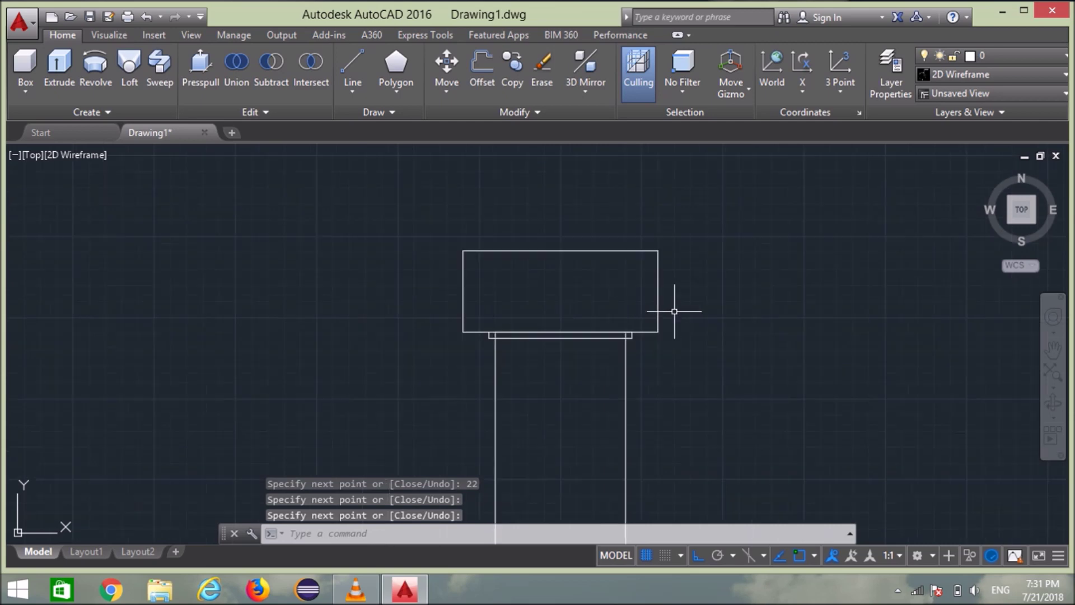
scroll(674, 311, "down", 2)
middle_click_drag(667, 358, 627, 352)
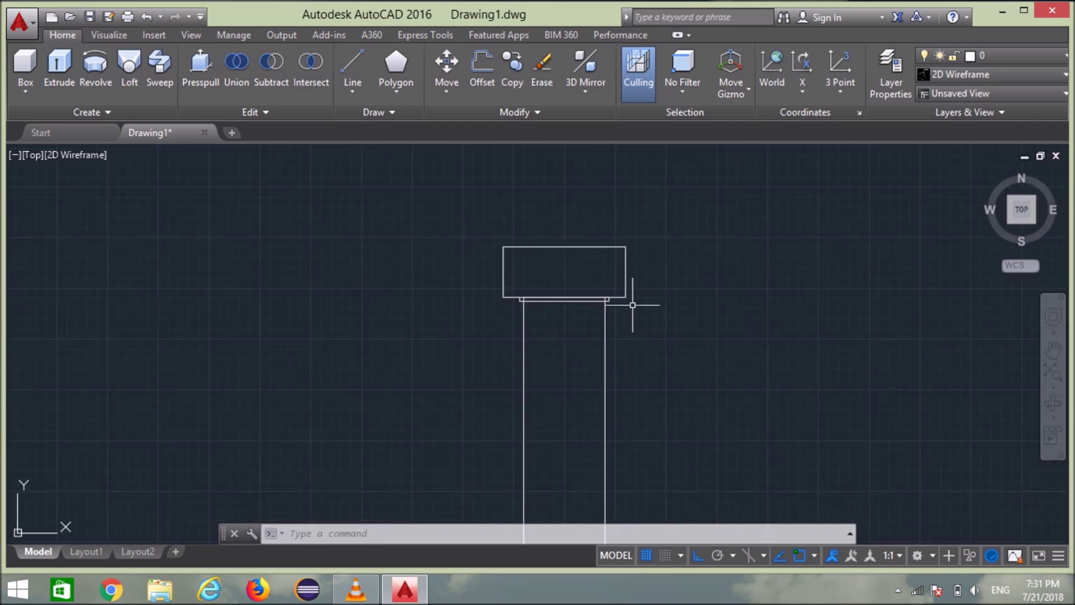
middle_click_drag(625, 336, 612, 247)
scroll(601, 329, "down", 3)
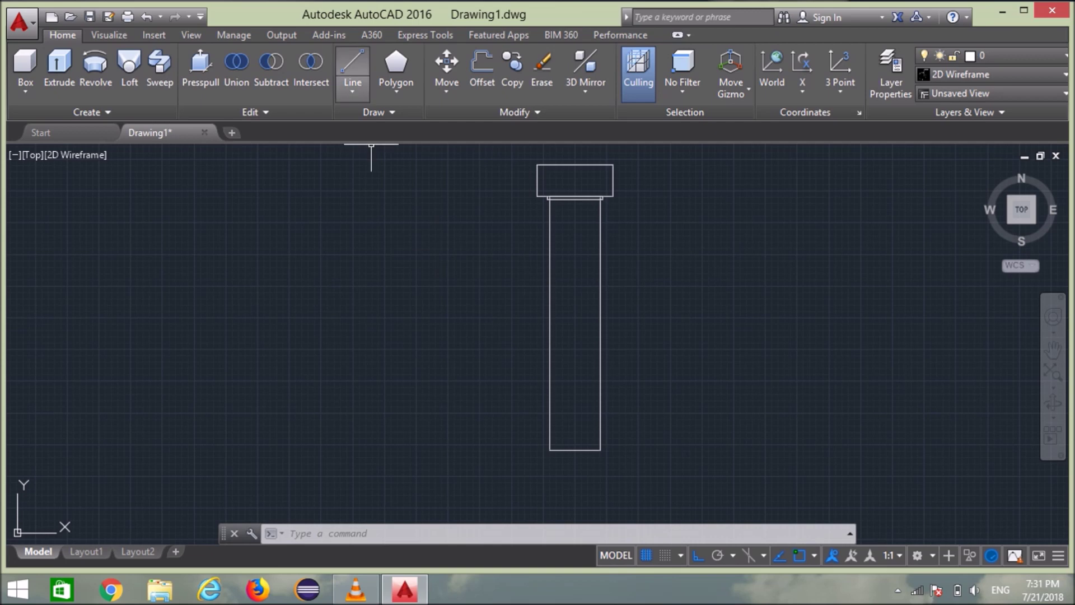
left_click(352, 66)
- From the shank's bottom-right corner, draw lines 2 down, 2.5 left and 46 up
scroll(621, 464, "up", 4)
left_click(567, 424)
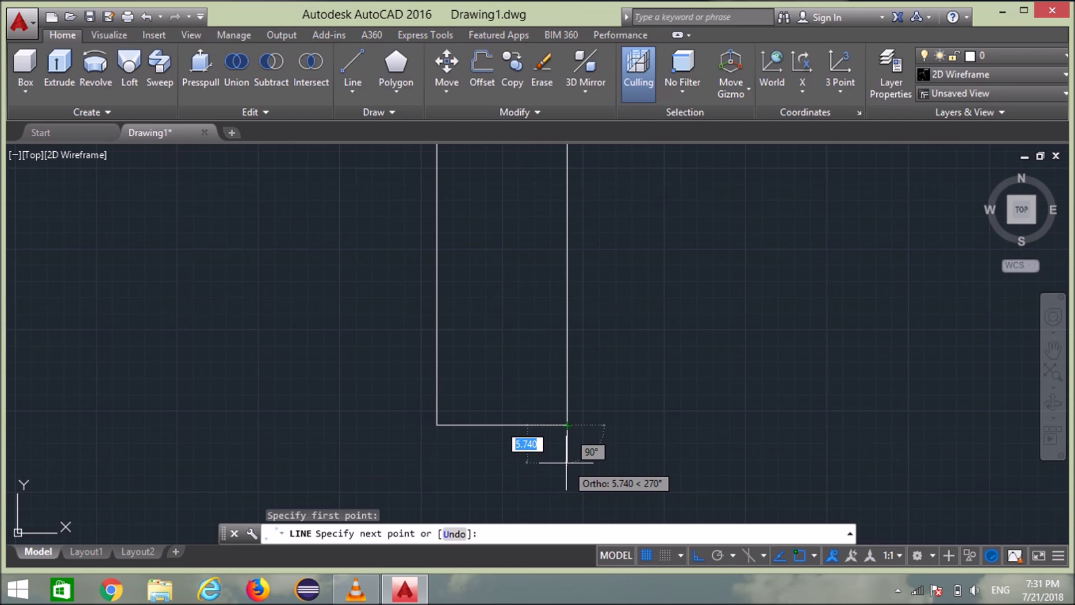
type("2")
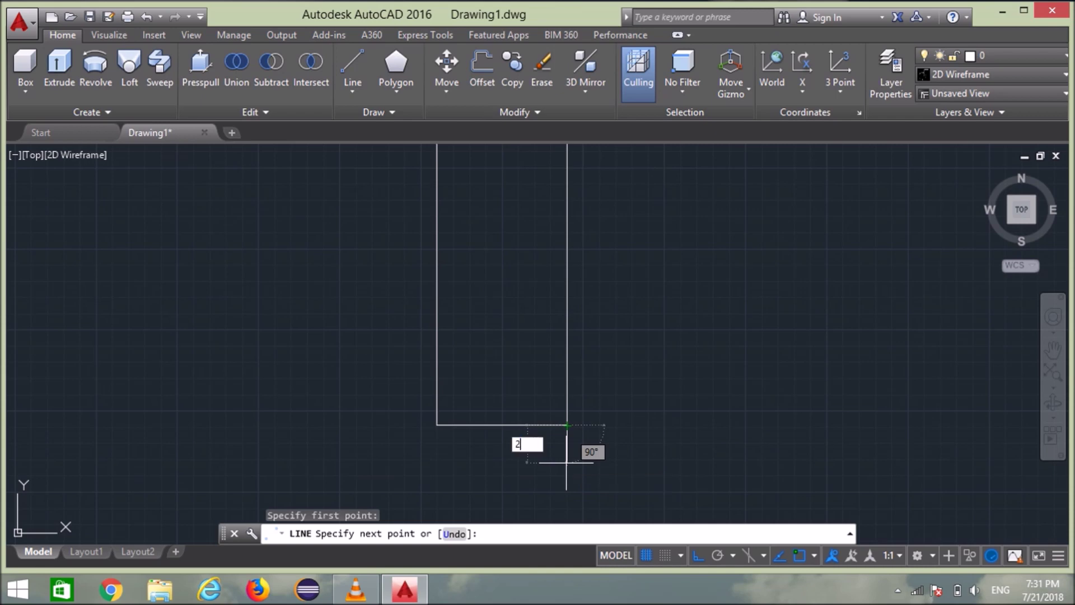
key("Return")
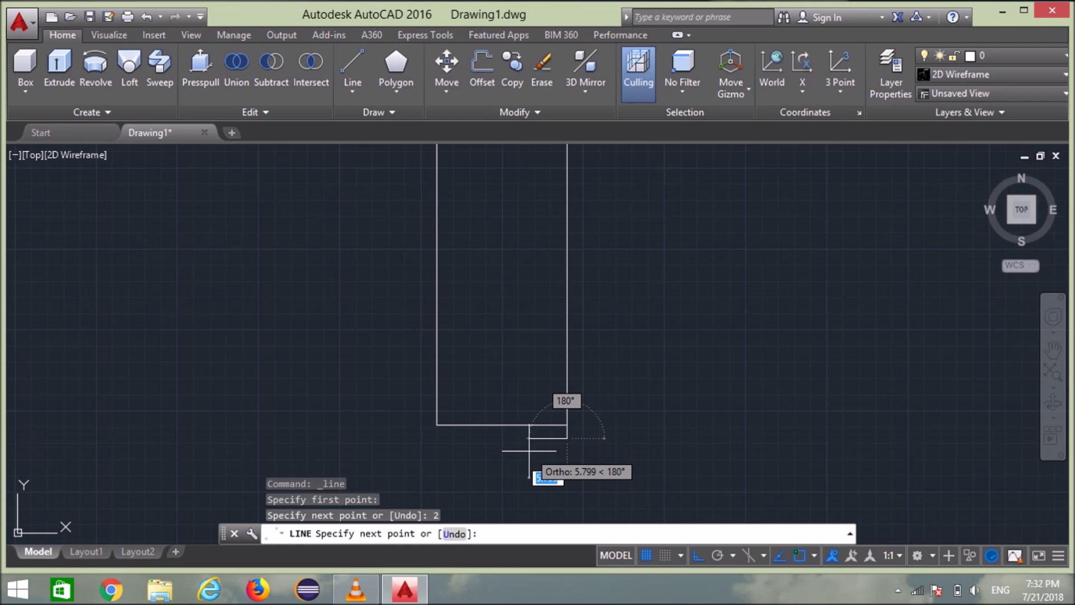
type("2.5")
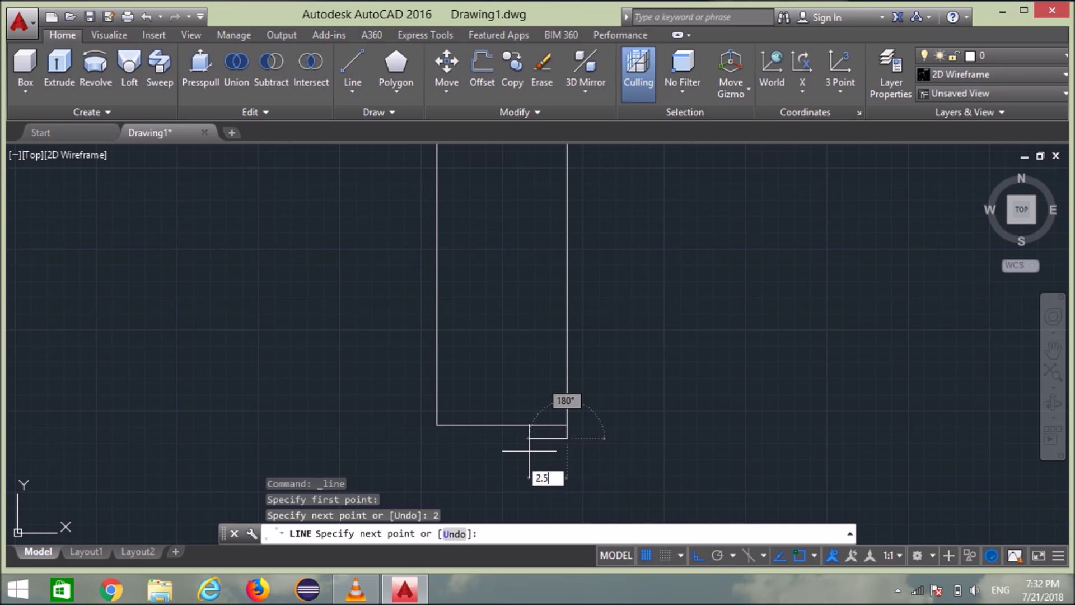
key("Return")
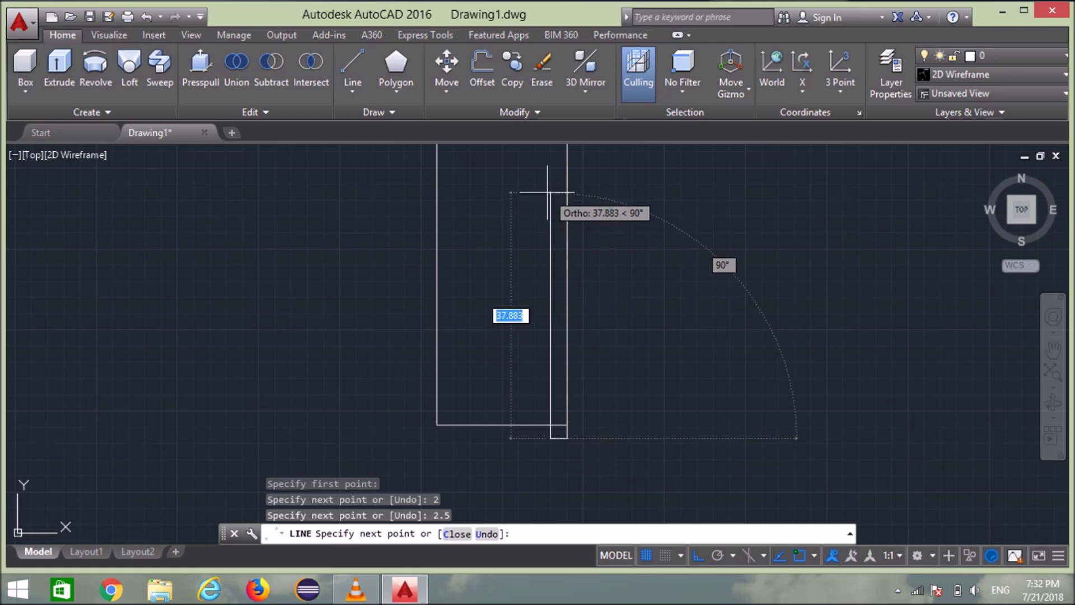
type("46")
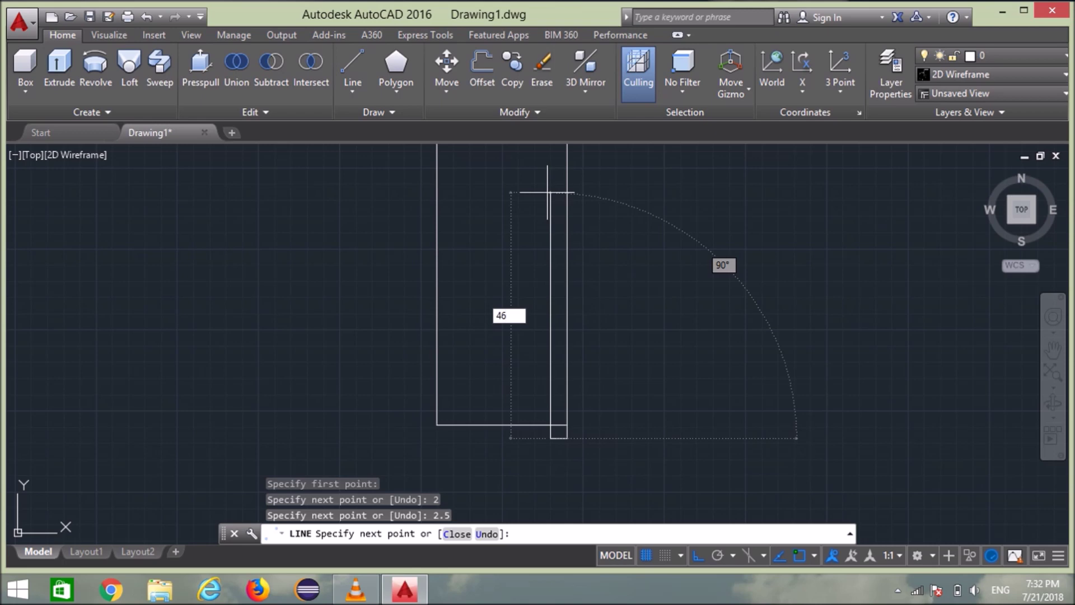
key("Return")
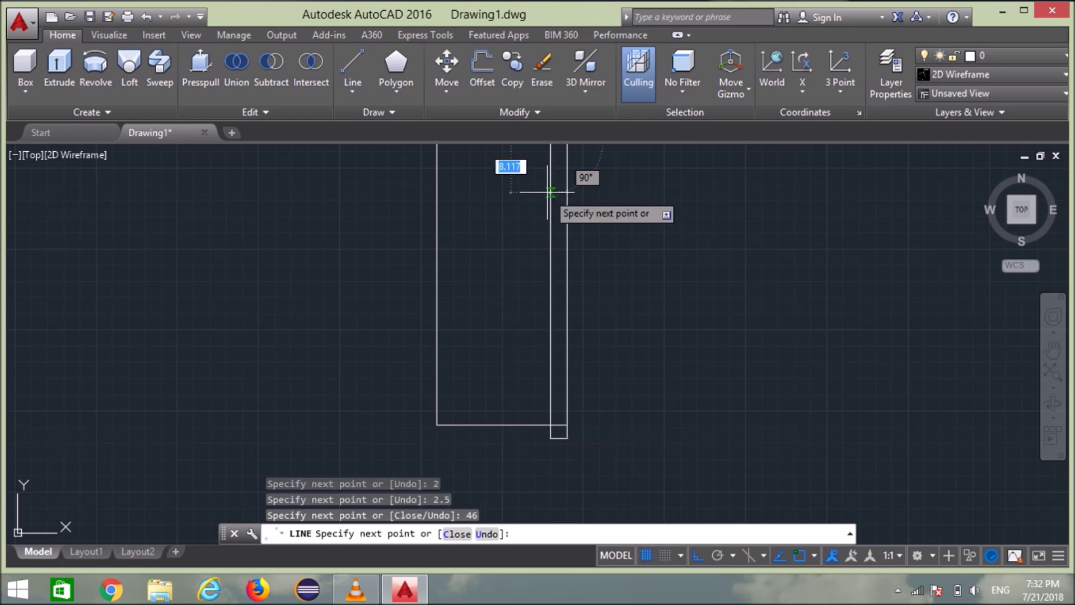
- With Ortho off, add the angled segment joining the shaft's side, then zoom out
middle_click_drag(530, 266, 513, 446)
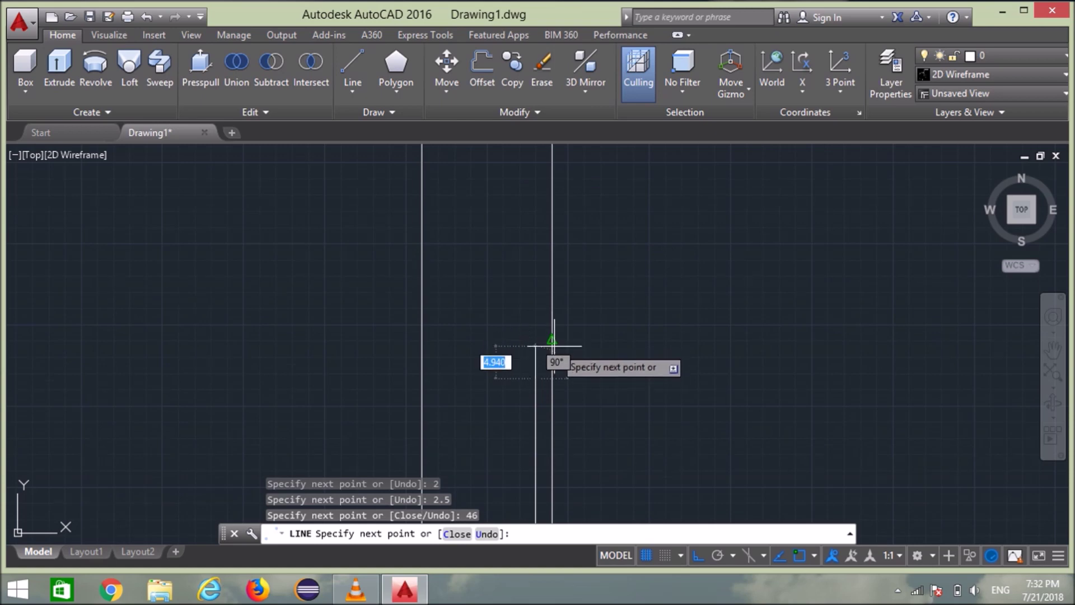
scroll(552, 352, "up", 2)
scroll(551, 356, "up", 2)
scroll(552, 358, "up", 2)
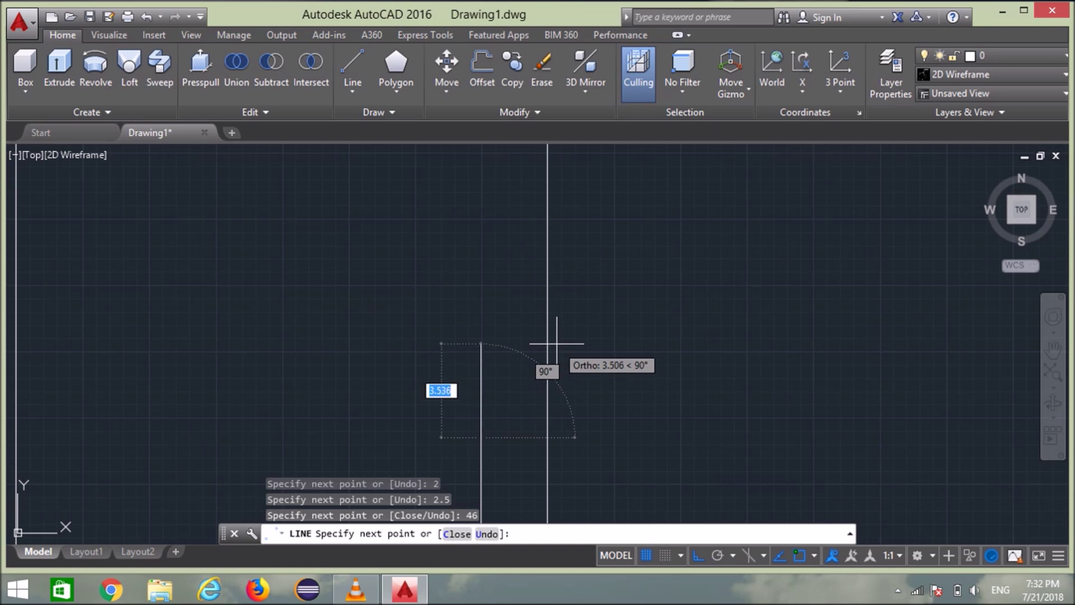
key("F8")
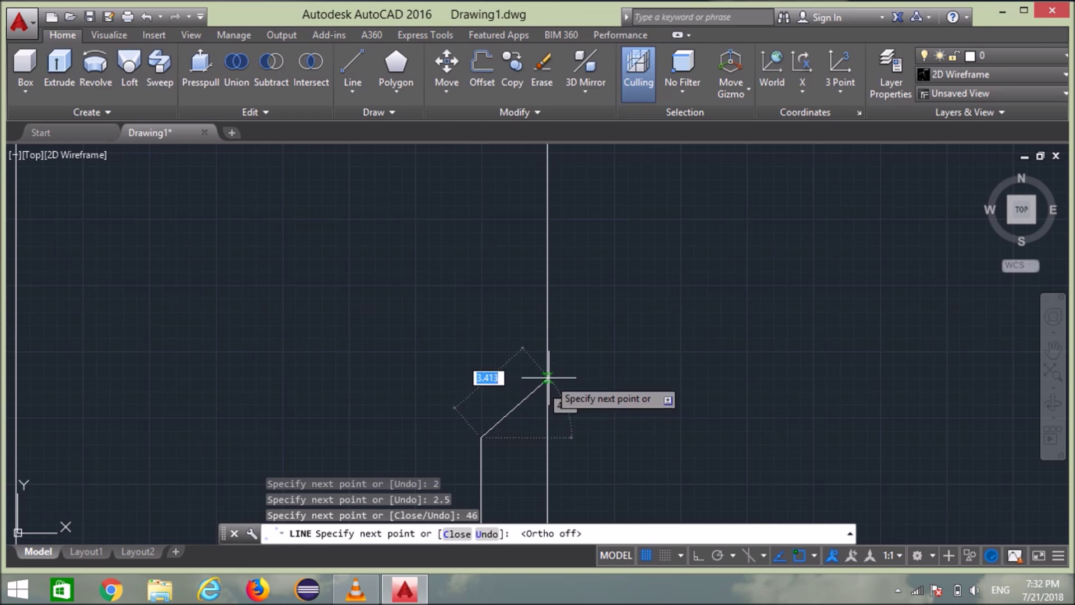
left_click(548, 370)
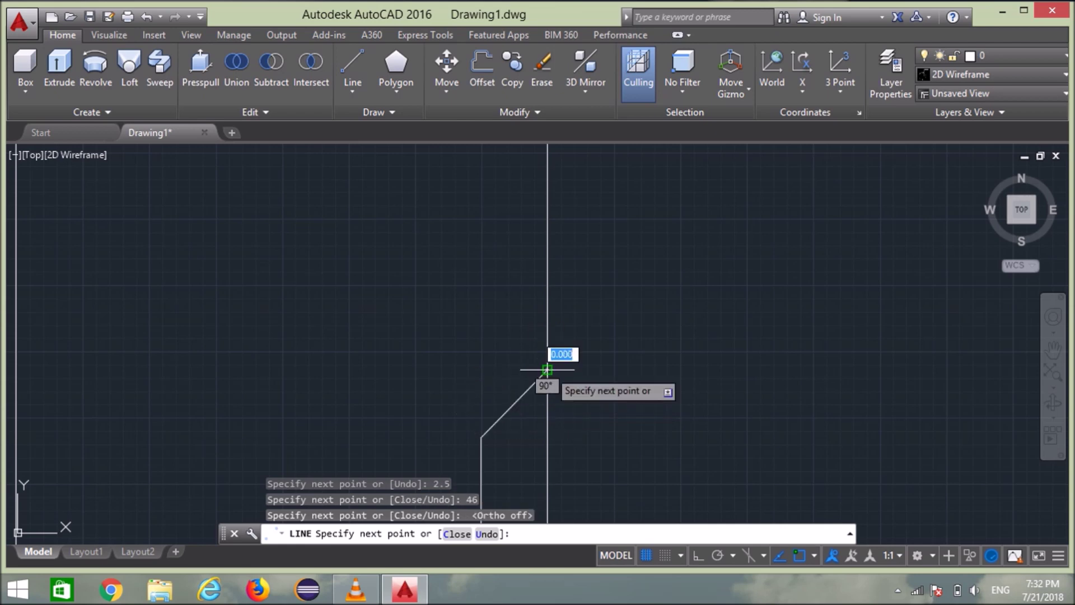
key("Return")
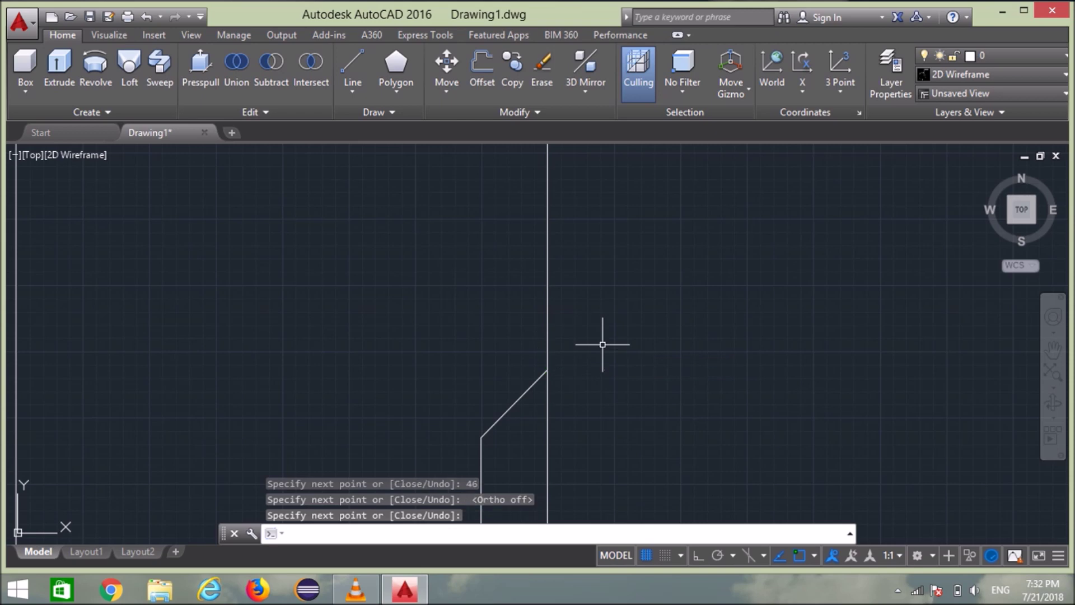
scroll(600, 358, "down", 4)
middle_click_drag(607, 331, 626, 252)
scroll(622, 284, "down", 2)
scroll(633, 364, "down", 2)
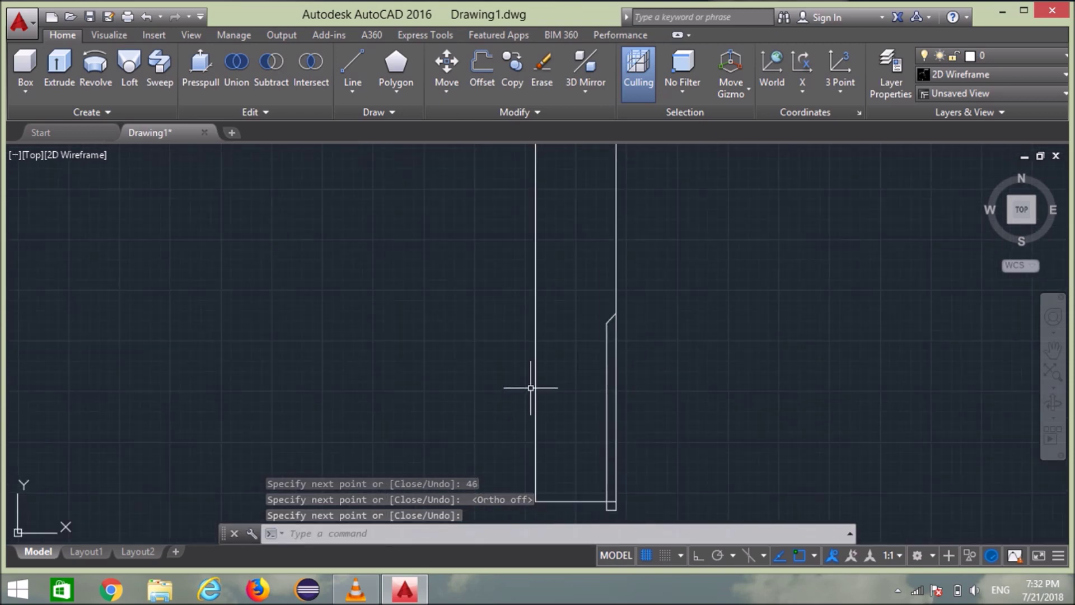
middle_click_drag(581, 355, 575, 297)
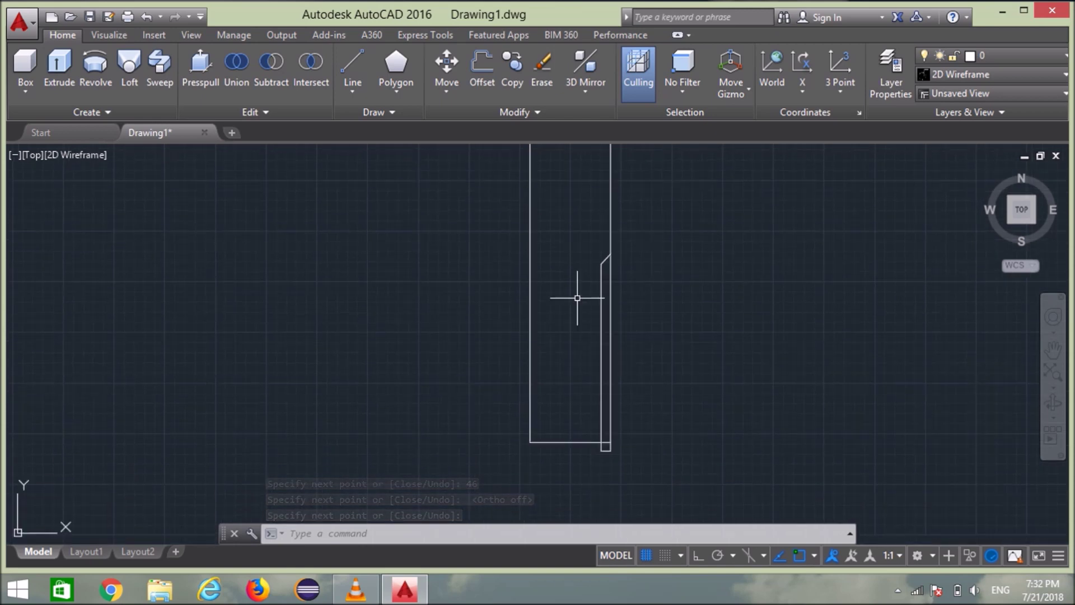
scroll(583, 286, "up", 2)
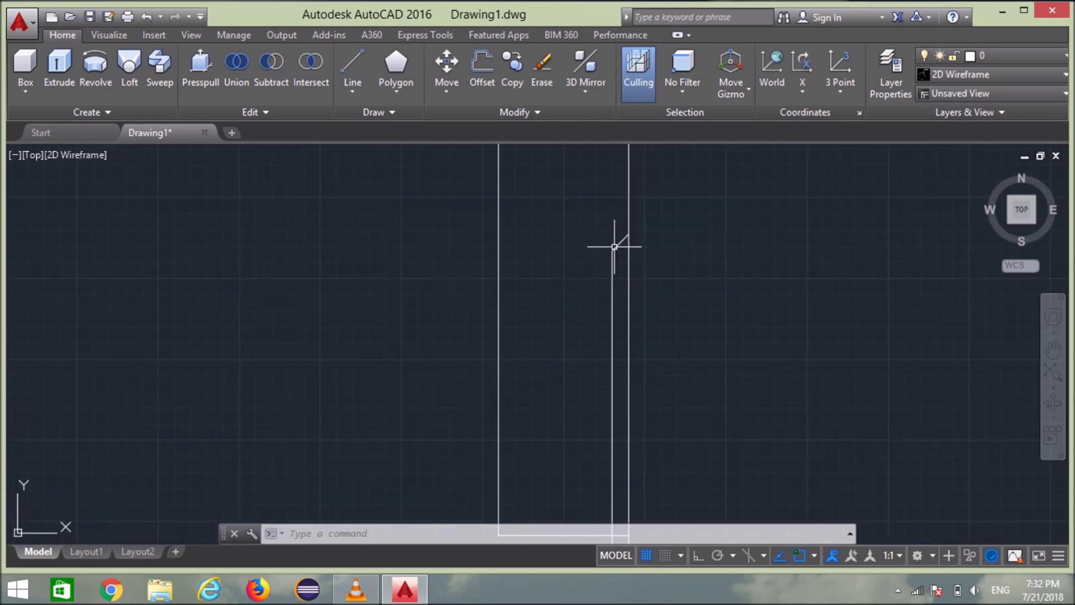
- Erase the short horizontal and vertical notch lines at the shank's bottom corner
left_click(620, 242)
left_click(613, 300)
scroll(594, 336, "down", 1)
scroll(599, 428, "down", 1)
scroll(605, 392, "up", 3)
scroll(595, 337, "up", 3)
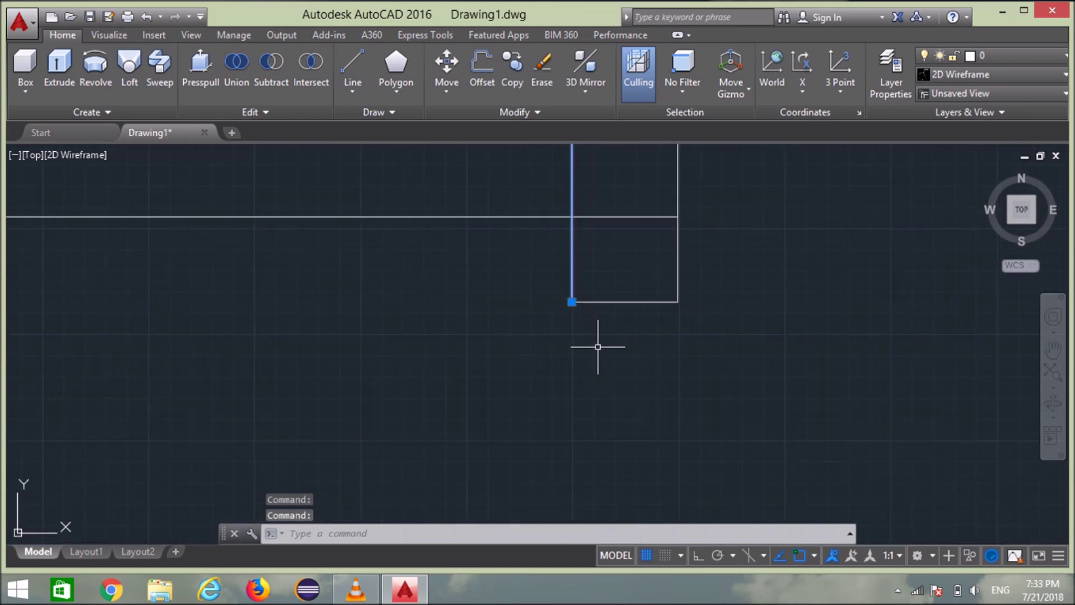
scroll(598, 346, "down", 2)
key("Escape")
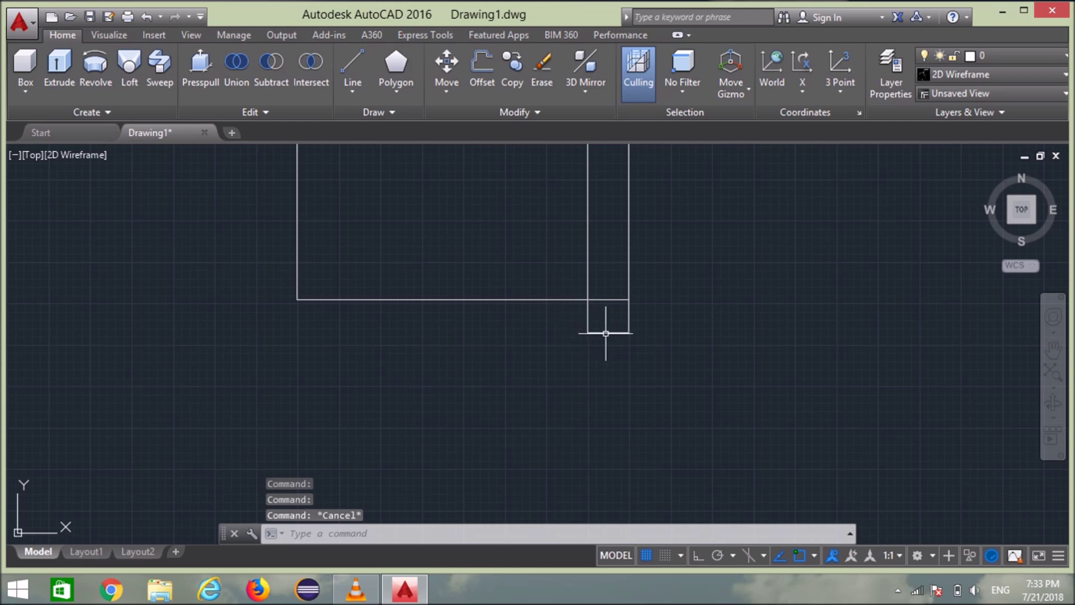
left_click(603, 332)
left_click(632, 309)
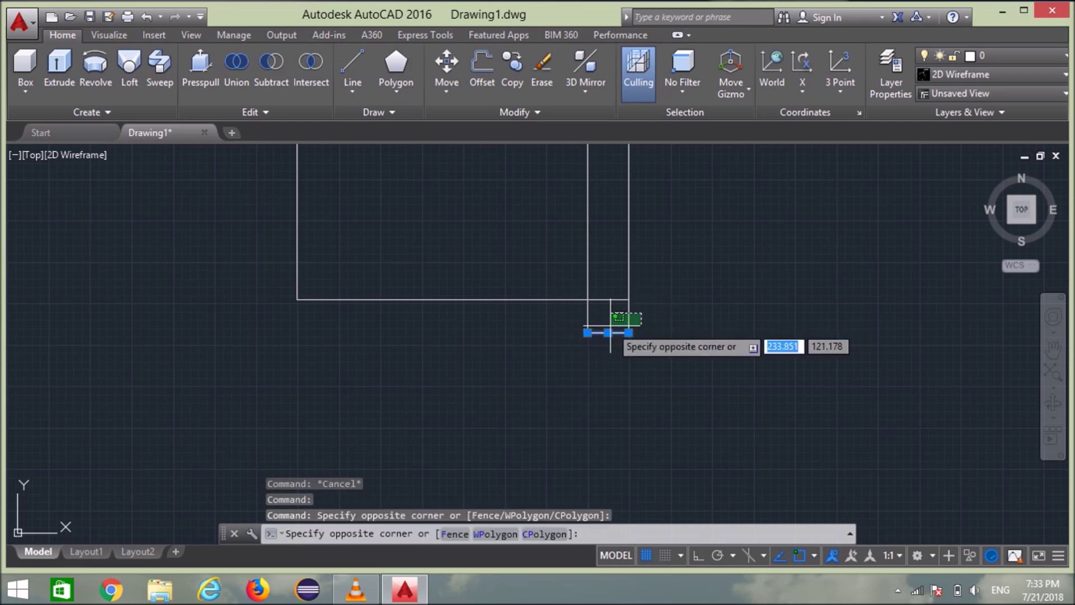
left_click(610, 326)
key("Delete")
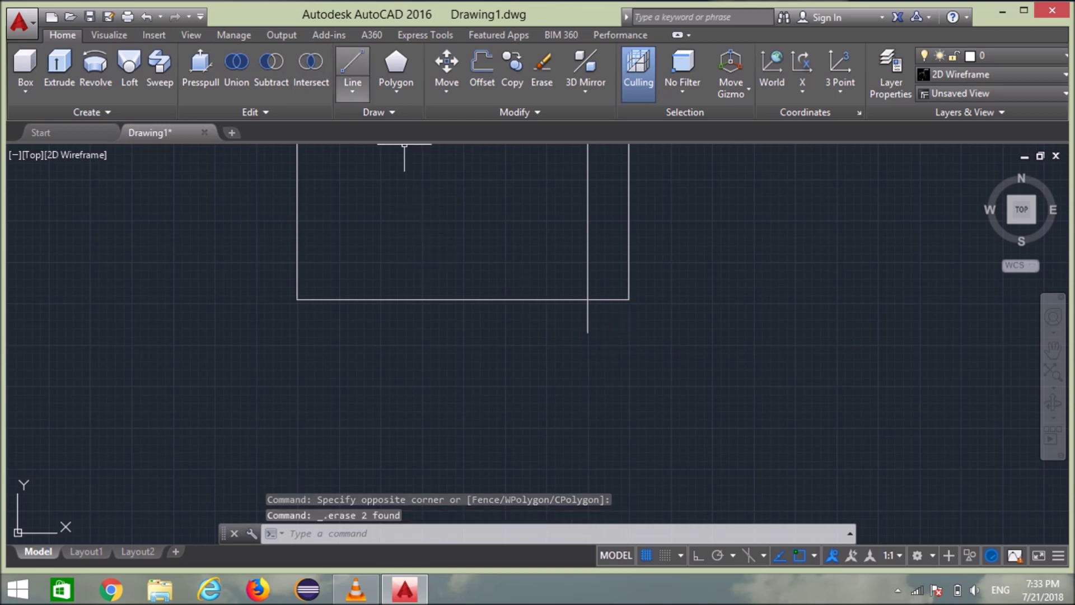
- Draw a diagonal chamfer line from the vertical line's lower end to the bottom corner
left_click(352, 70)
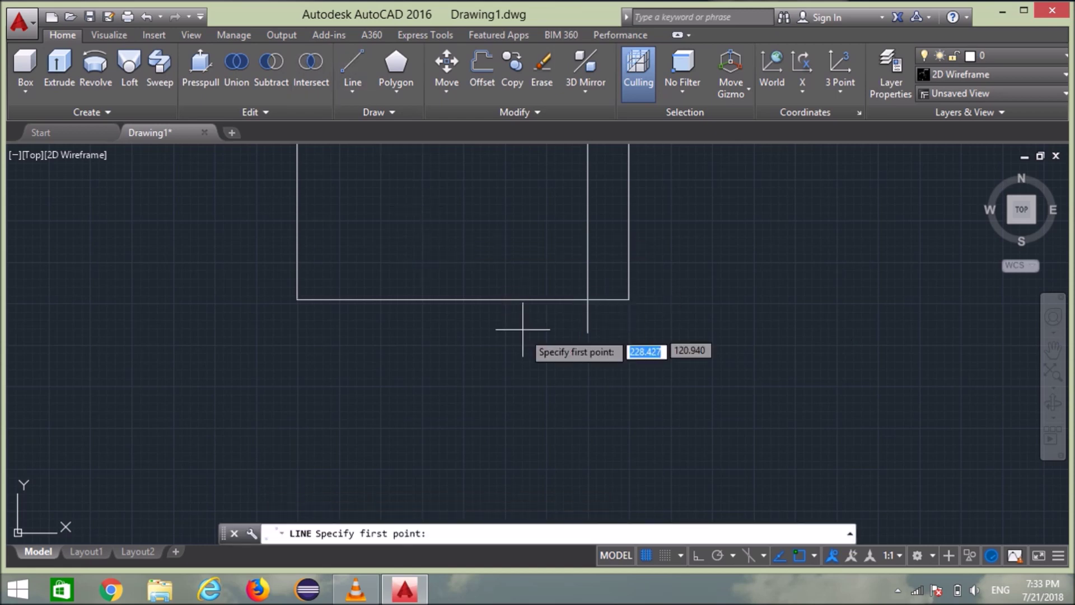
left_click(588, 332)
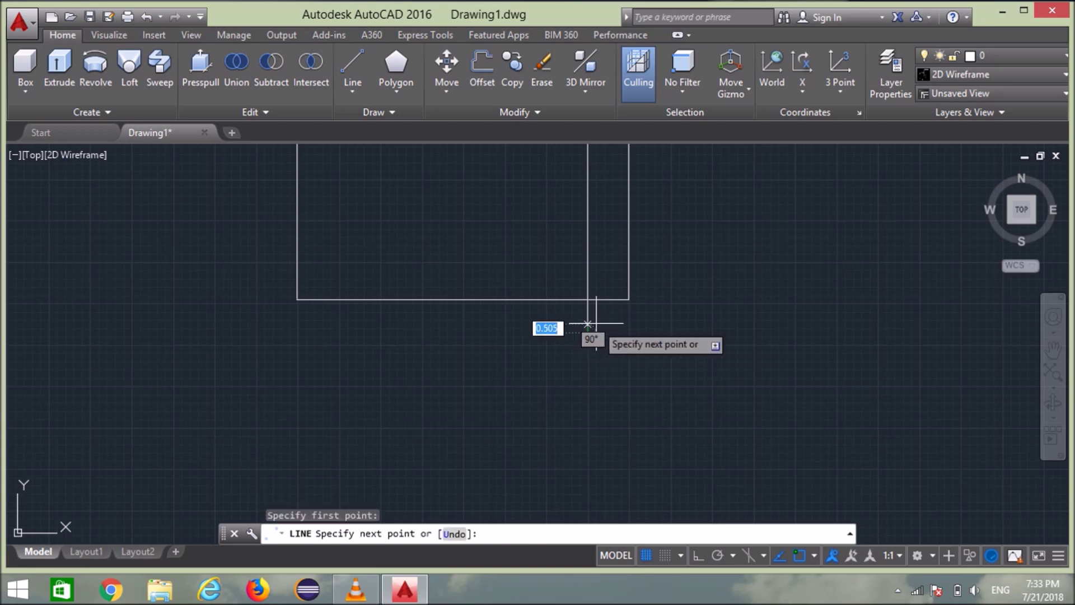
left_click(629, 300)
key("Return")
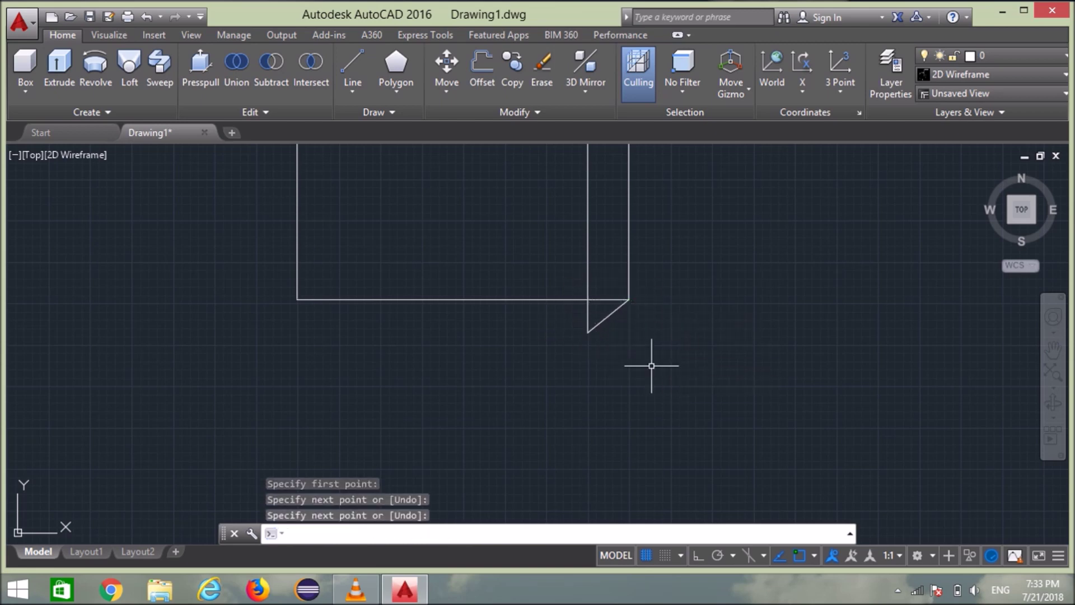
left_click(610, 313)
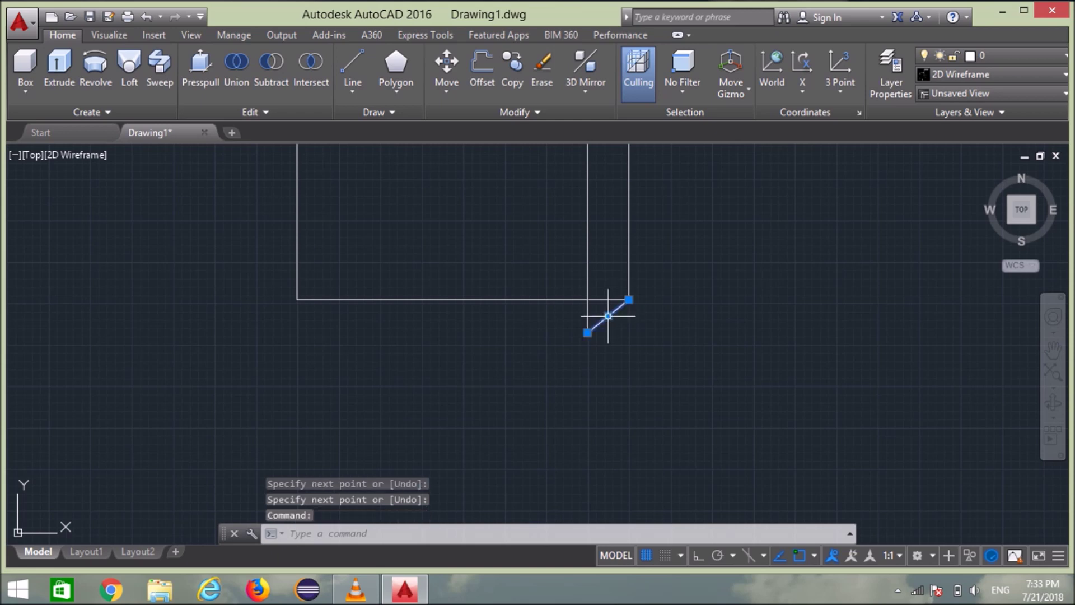
left_click(587, 320)
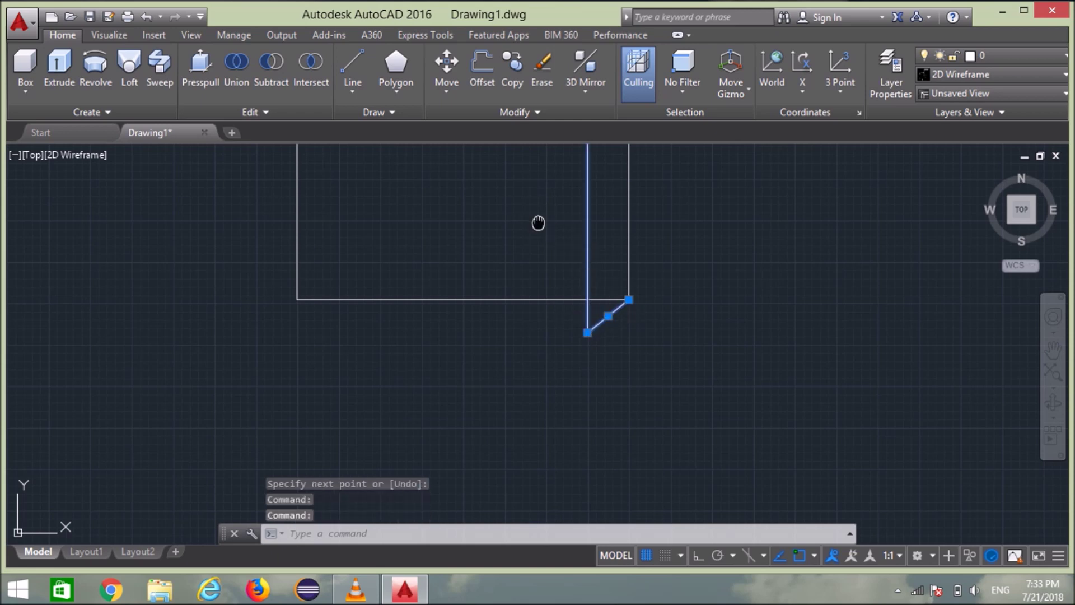
- Mirror both diagonals and the vertical side line about the bolt's centre axis, keeping originals
middle_click_drag(537, 223, 556, 449)
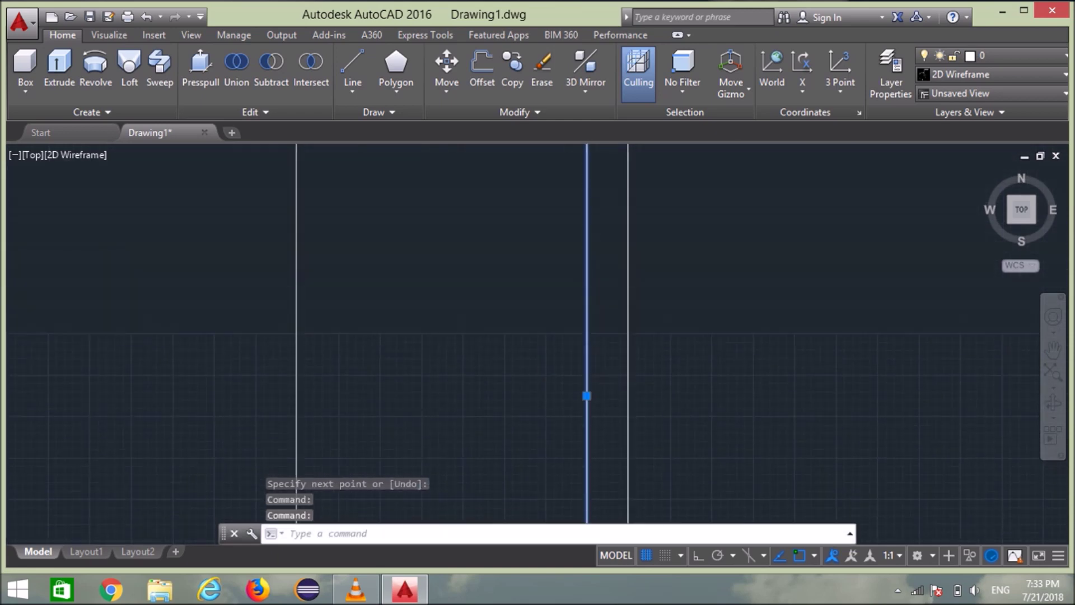
scroll(526, 364, "down", 3)
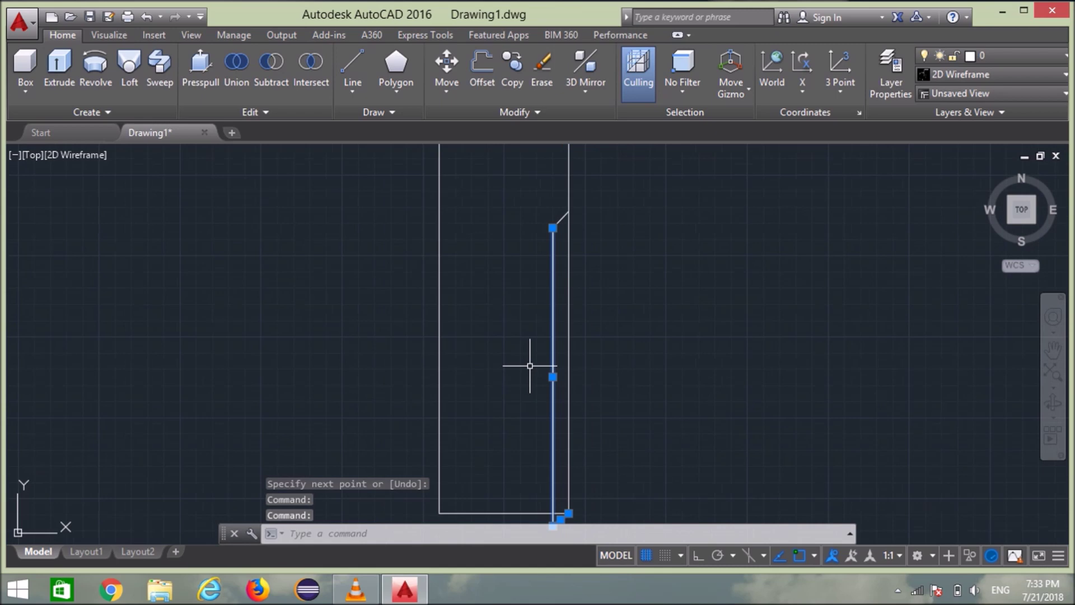
left_click(561, 220)
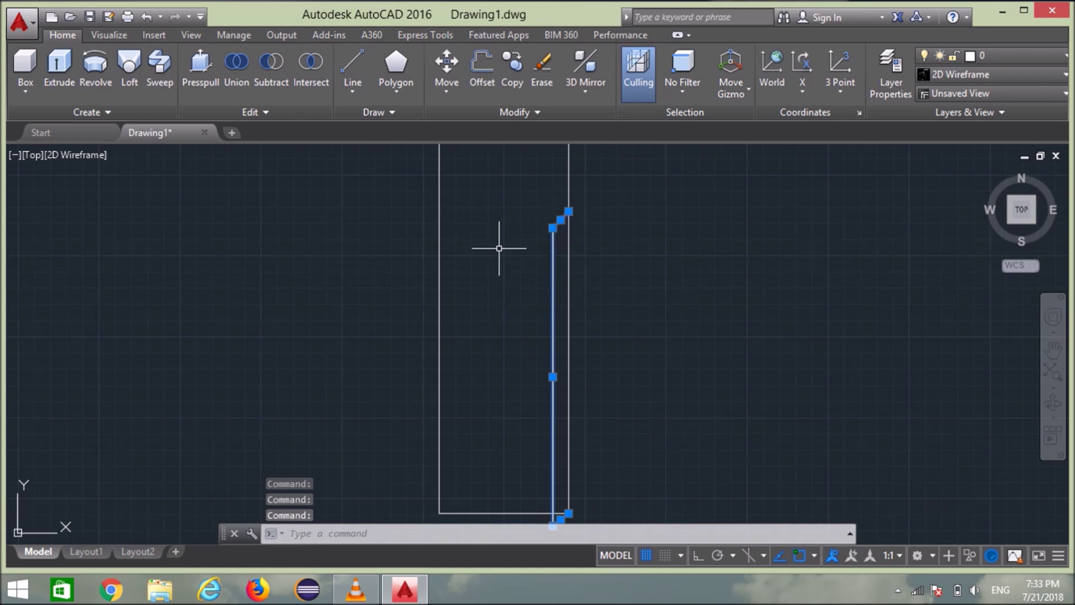
type("mi")
key("Return")
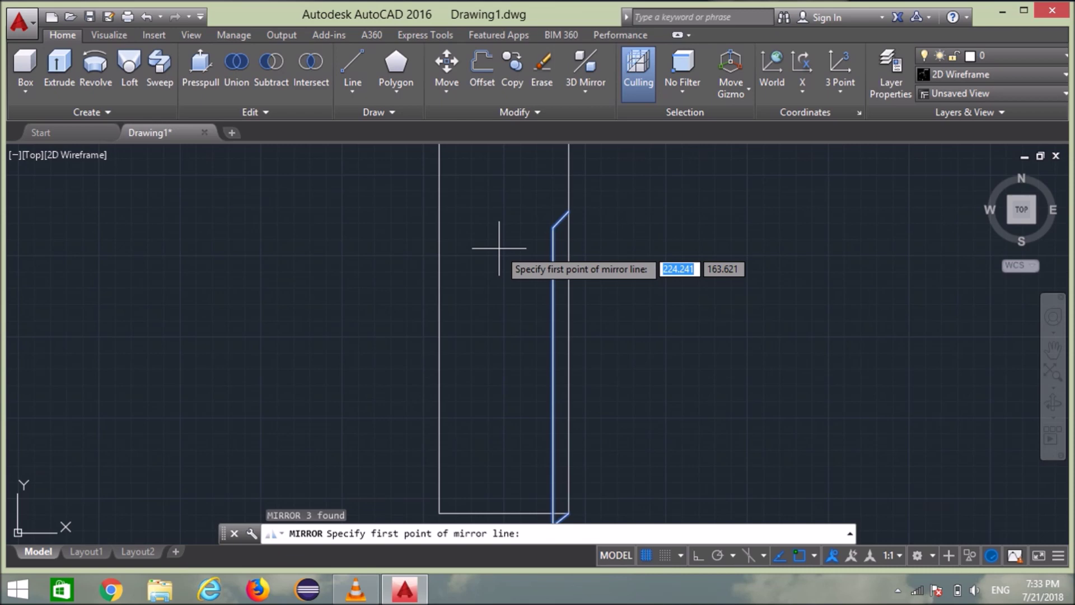
left_click(504, 513)
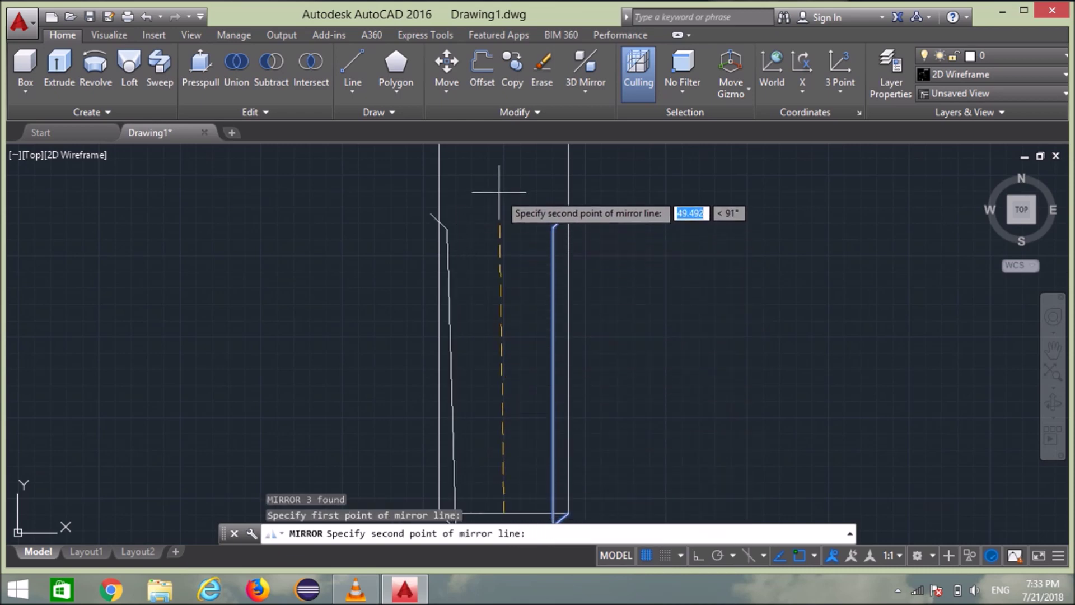
middle_click_drag(499, 193, 555, 461)
scroll(556, 350, "down", 4)
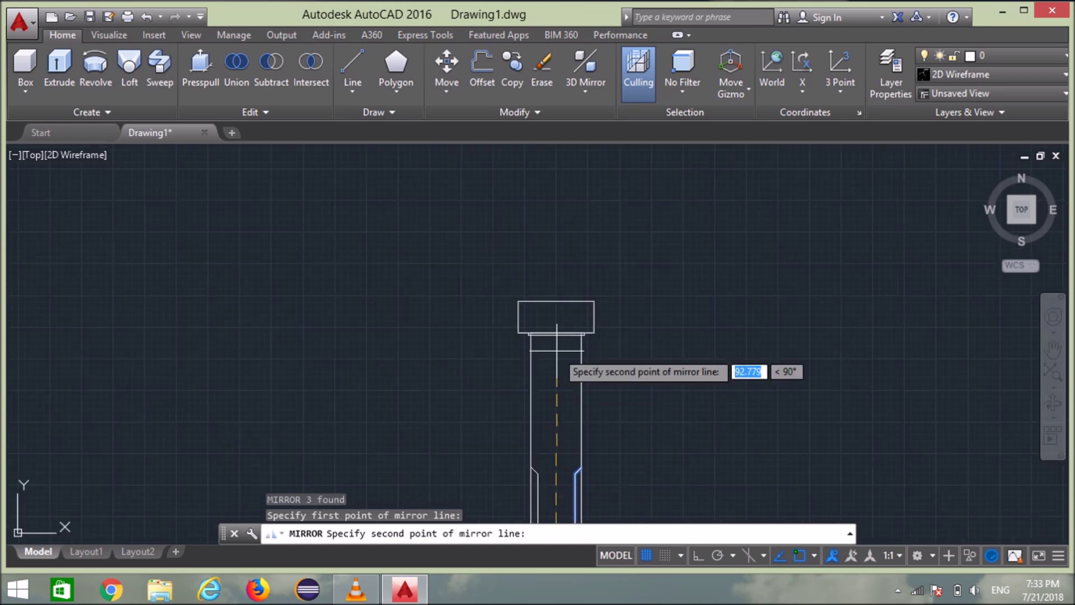
left_click(554, 337)
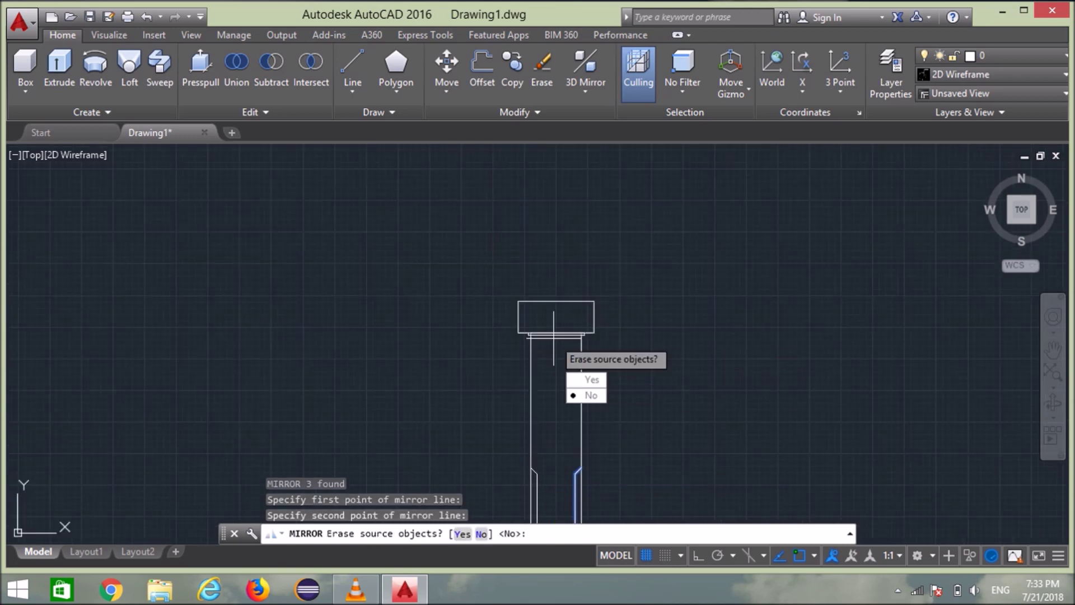
key("Return")
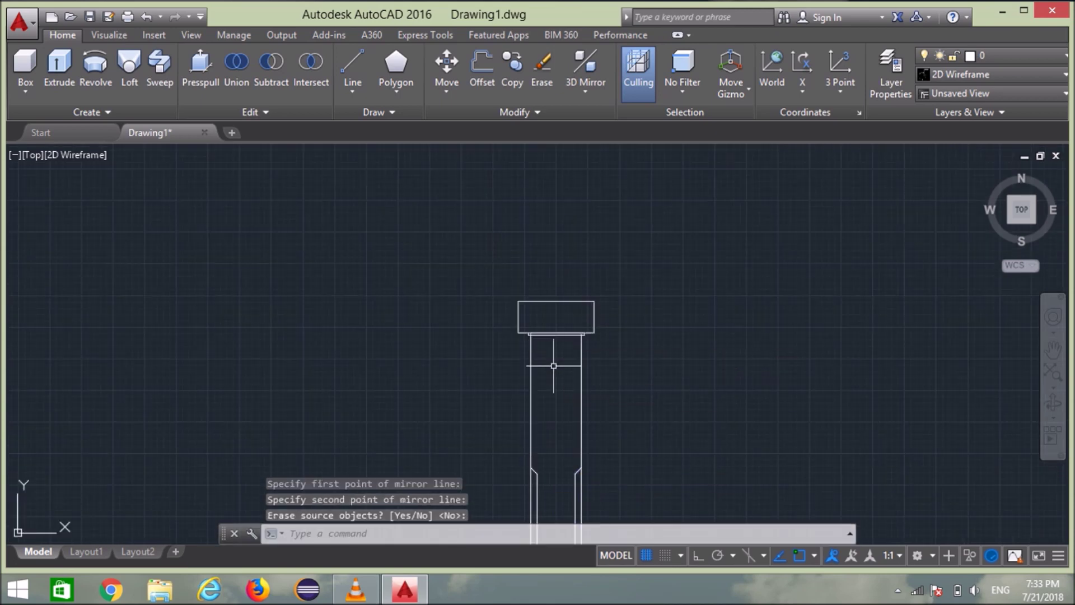
middle_click_drag(554, 365, 557, 233)
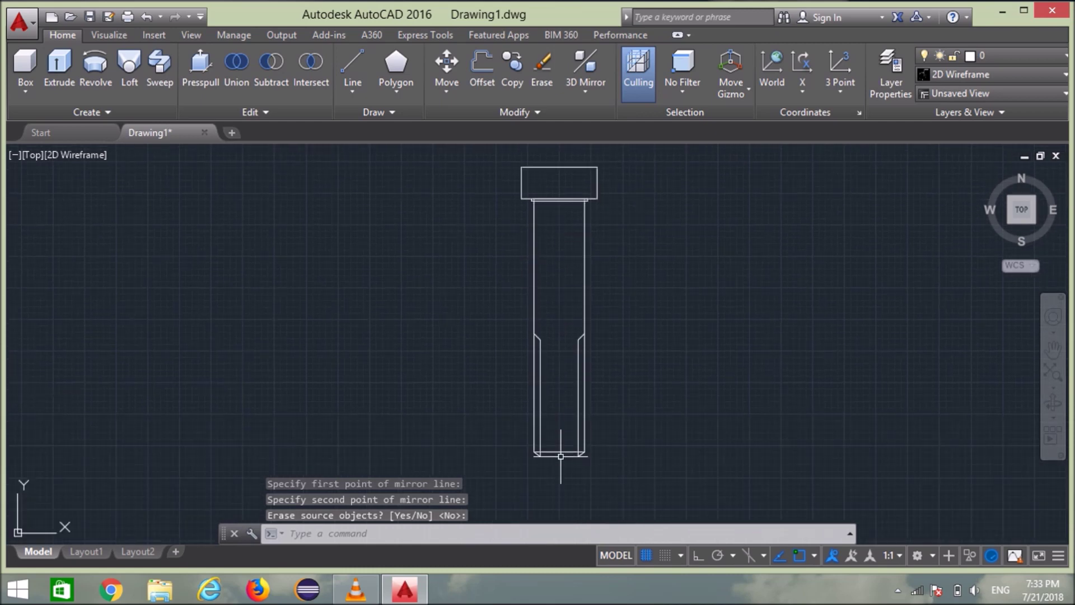
scroll(561, 456, "up", 2)
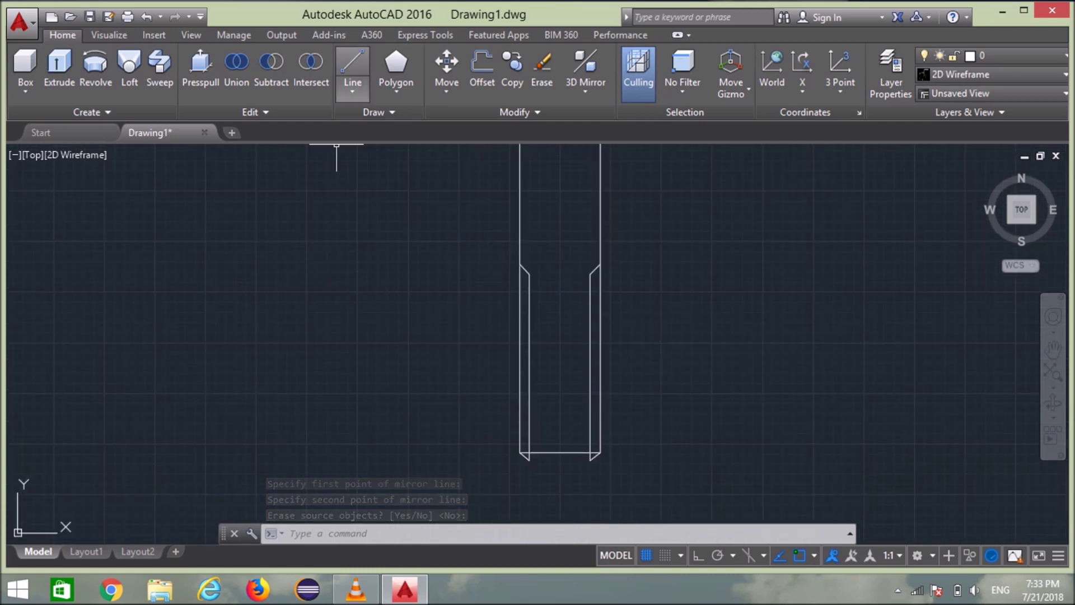
- Draw a horizontal line joining the shank's lower-left and lower-right chamfer corners
left_click(352, 68)
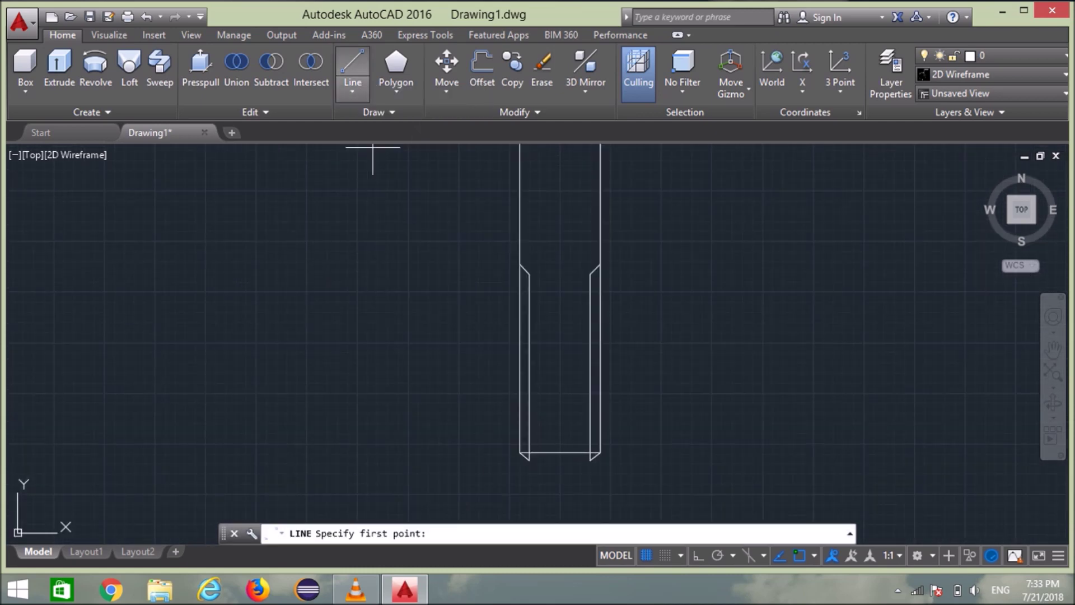
left_click(529, 459)
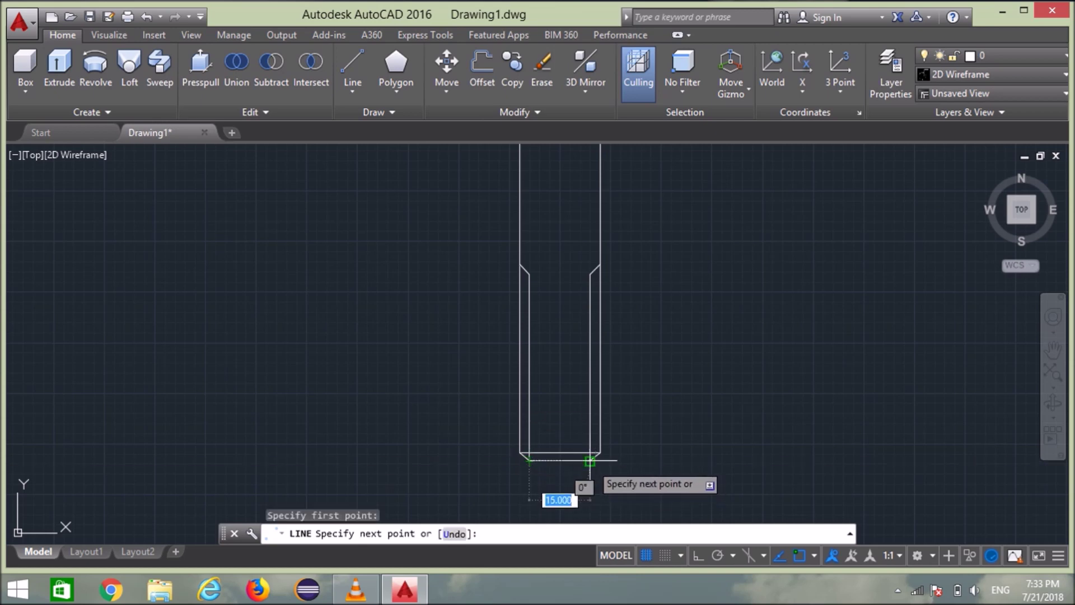
left_click(589, 461)
key("Return")
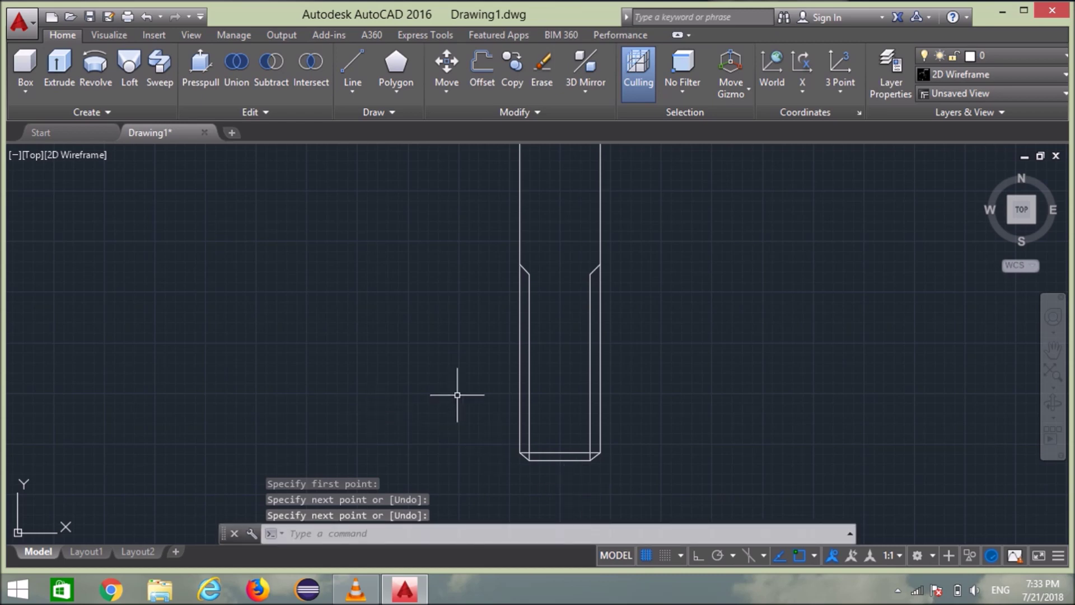
middle_click_drag(437, 355, 437, 428)
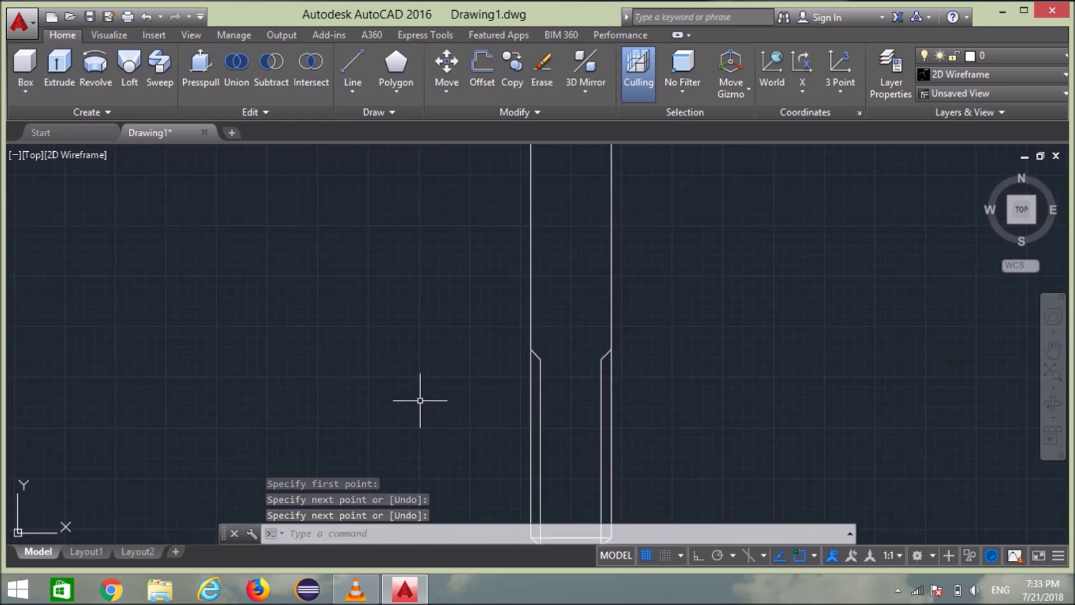
- Extend the left shank side with a vertical line up through the head to its top edge
scroll(435, 400, "down", 2)
scroll(503, 211, "up", 2)
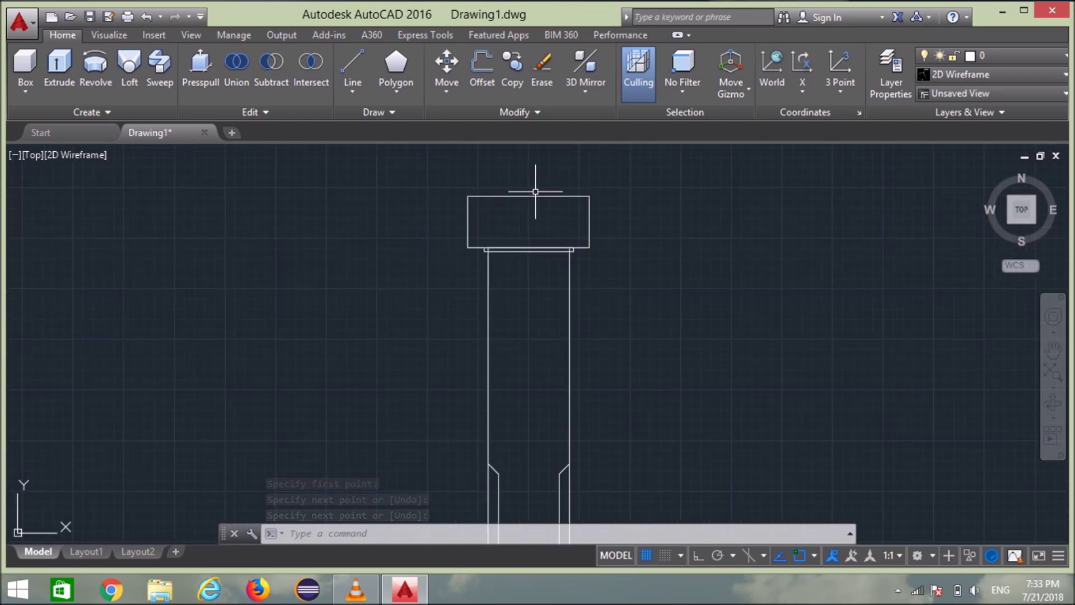
scroll(521, 219, "up", 2)
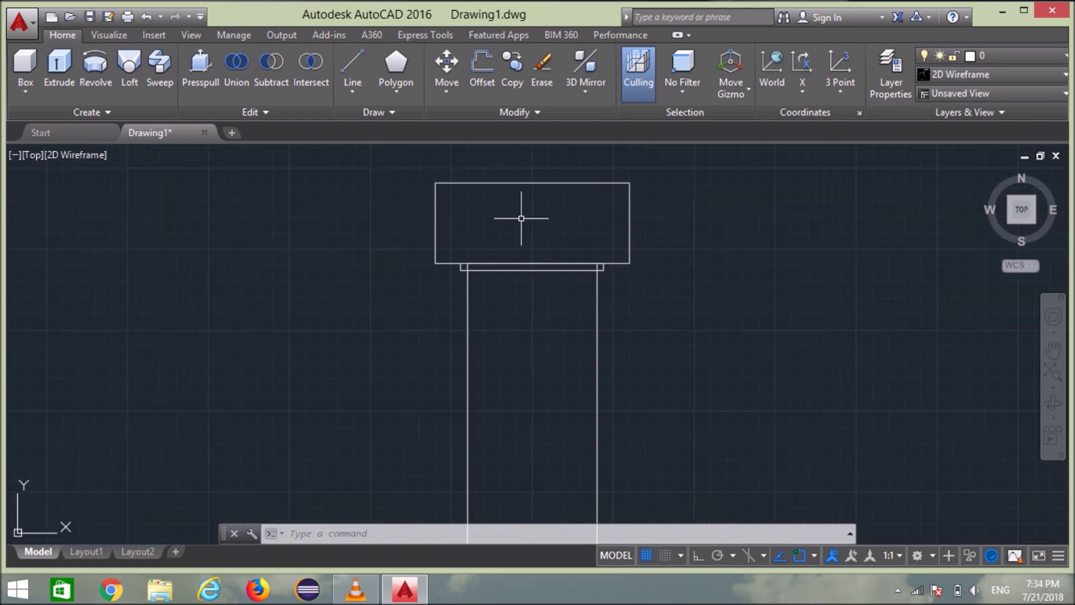
middle_click_drag(521, 218, 509, 261)
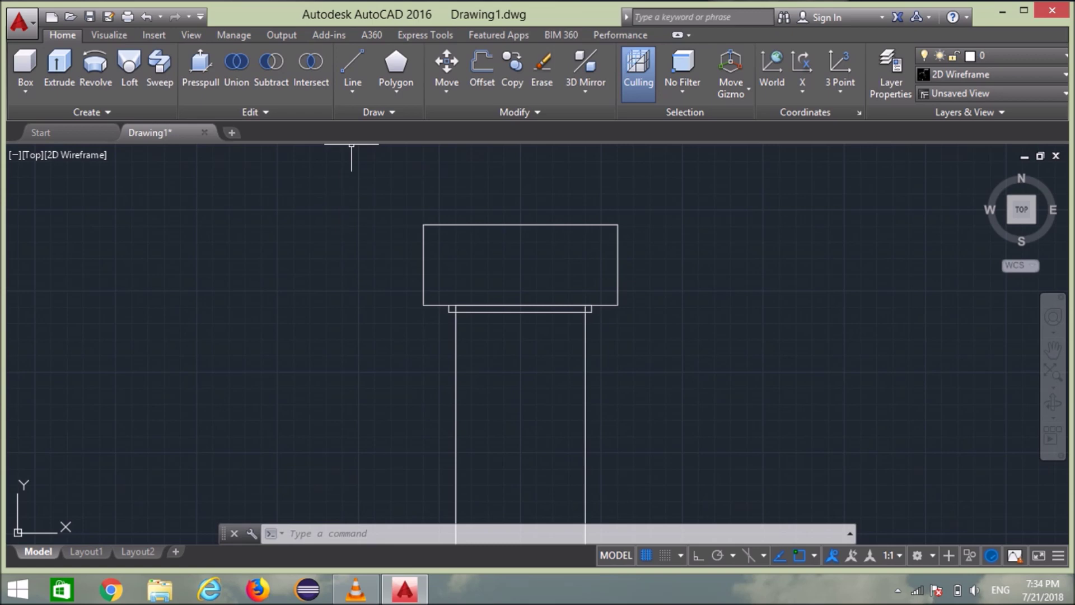
left_click(352, 67)
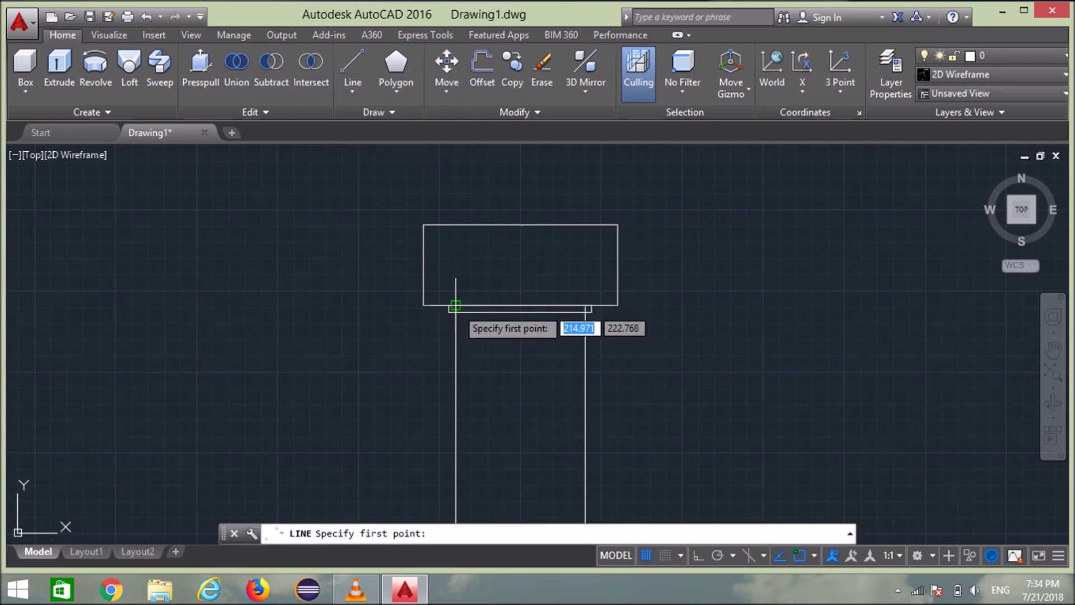
left_click(456, 306)
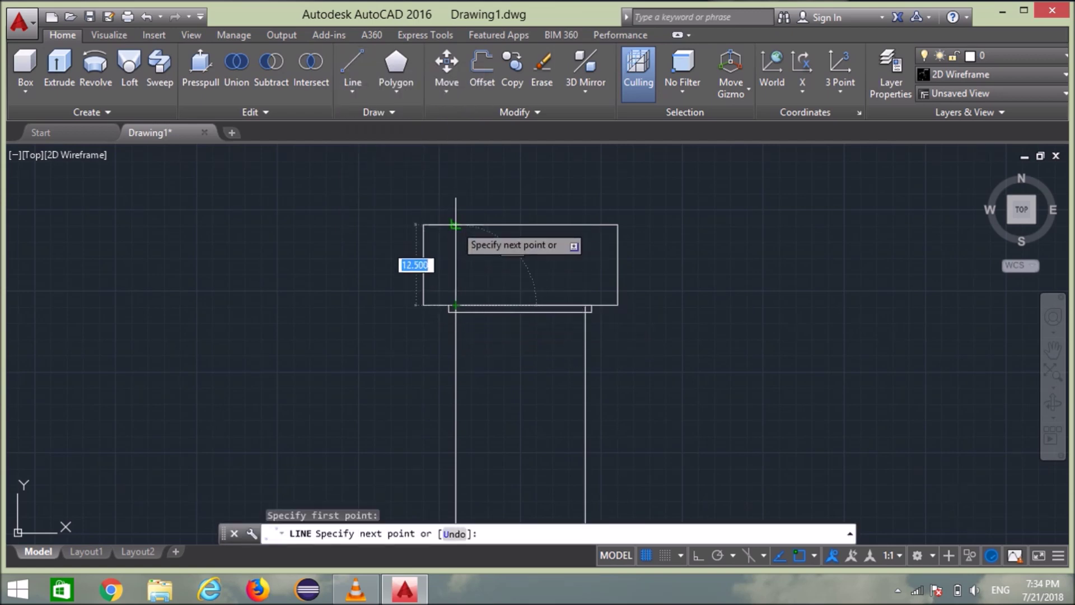
left_click(456, 225)
key("Return")
- Extend the right shank side with a vertical line up to the head's top edge
type("l")
key("Return")
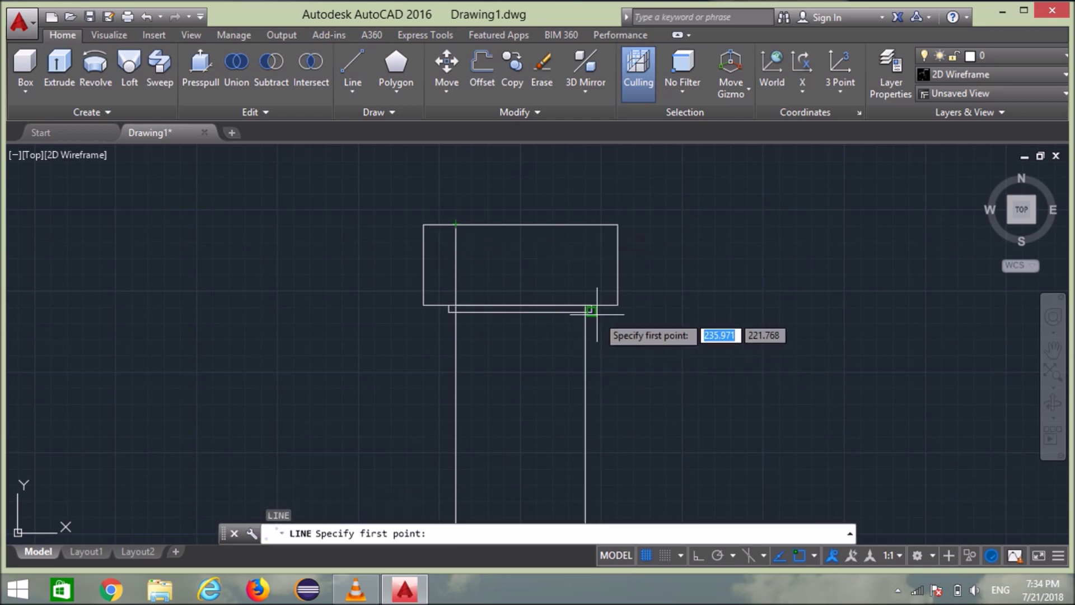
left_click(586, 304)
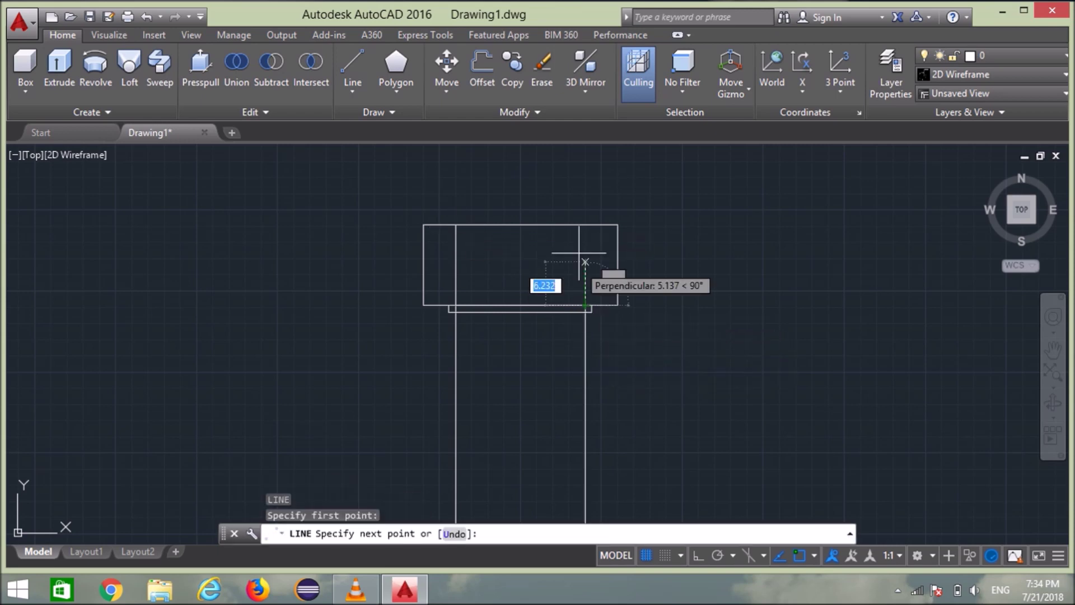
left_click(586, 225)
key("Return")
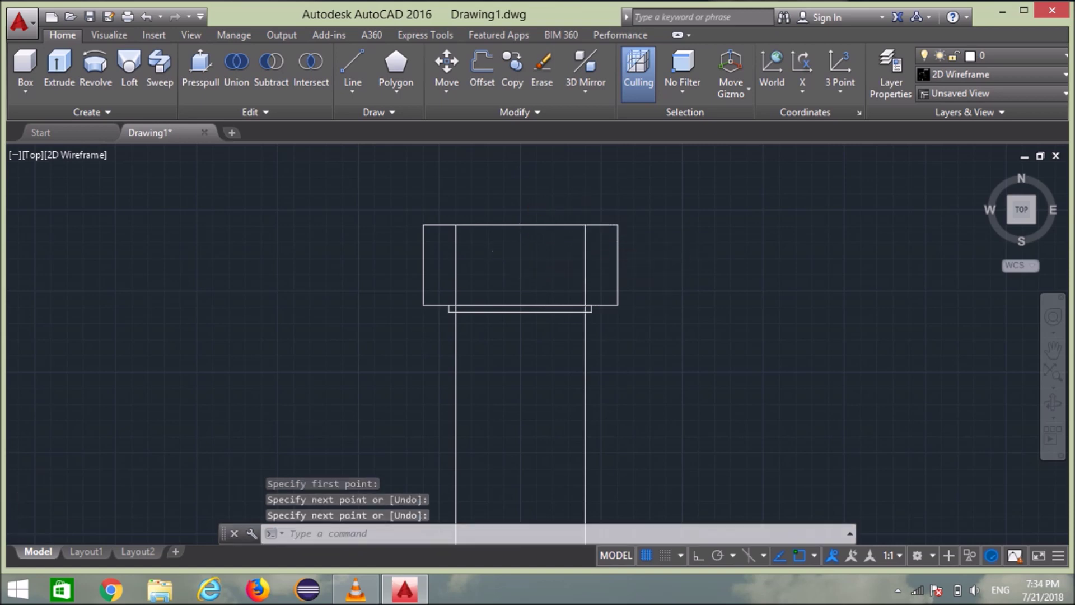
scroll(516, 247, "up", 2)
middle_click_drag(509, 250, 502, 281)
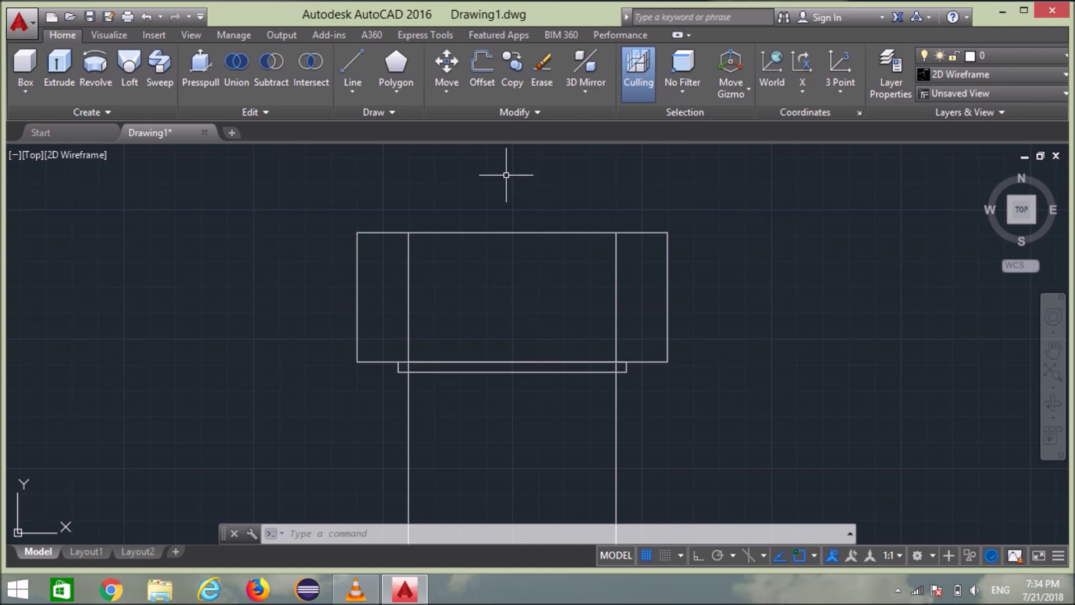
- Fillet the right shank line into the head's top edge with radius 2.5
left_click(520, 112)
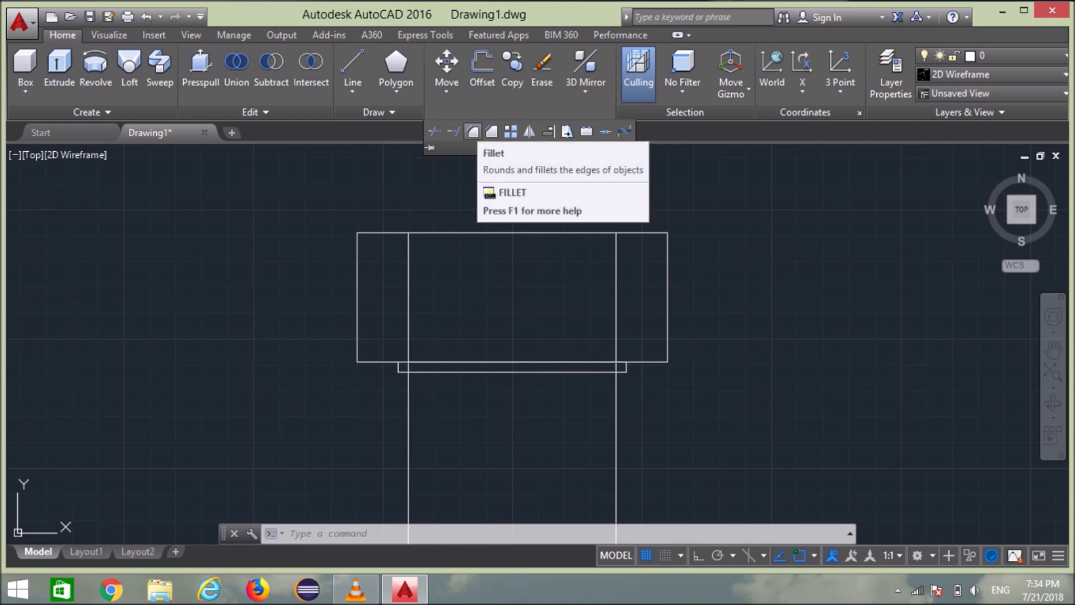
left_click(473, 132)
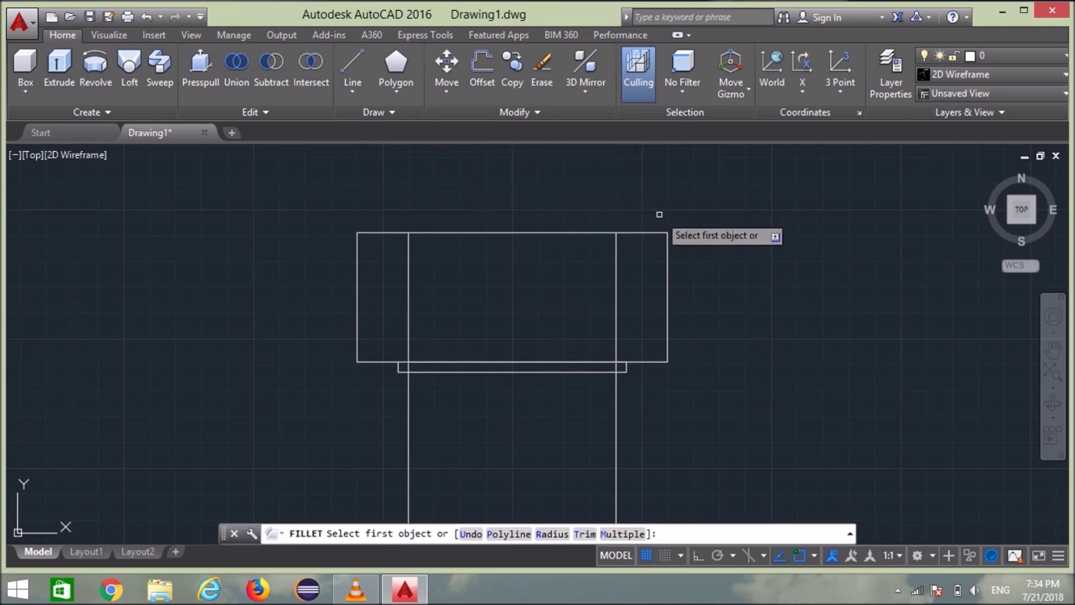
type("r")
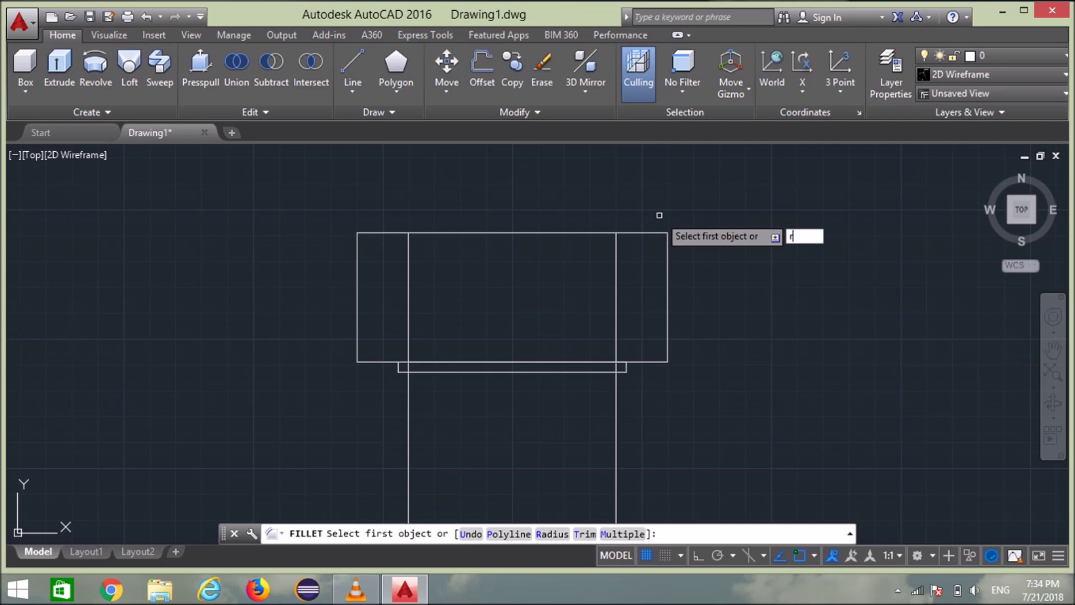
key("Return")
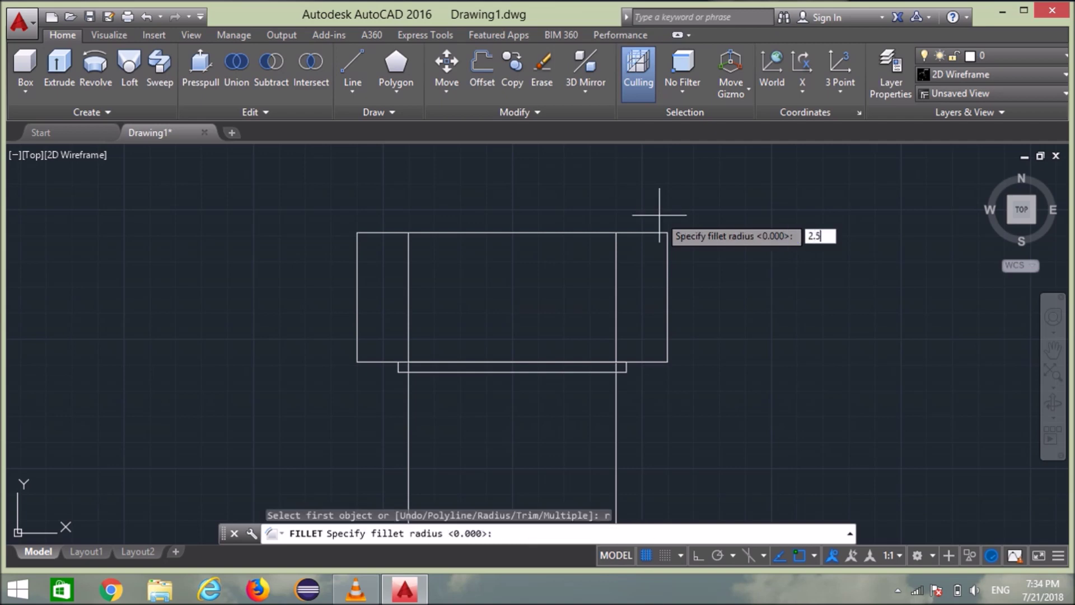
key("Return")
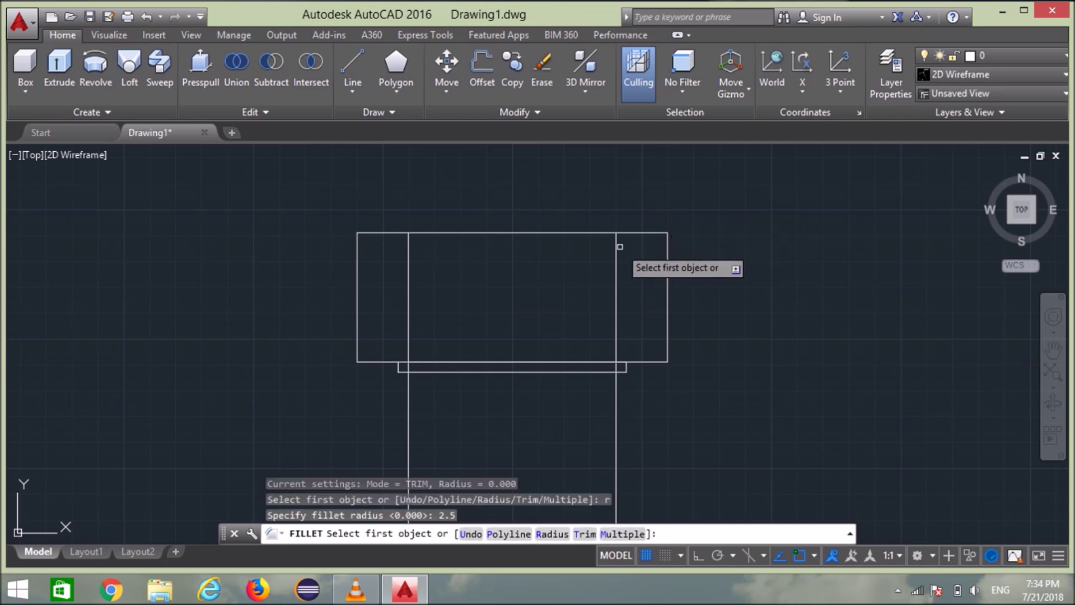
left_click(617, 241)
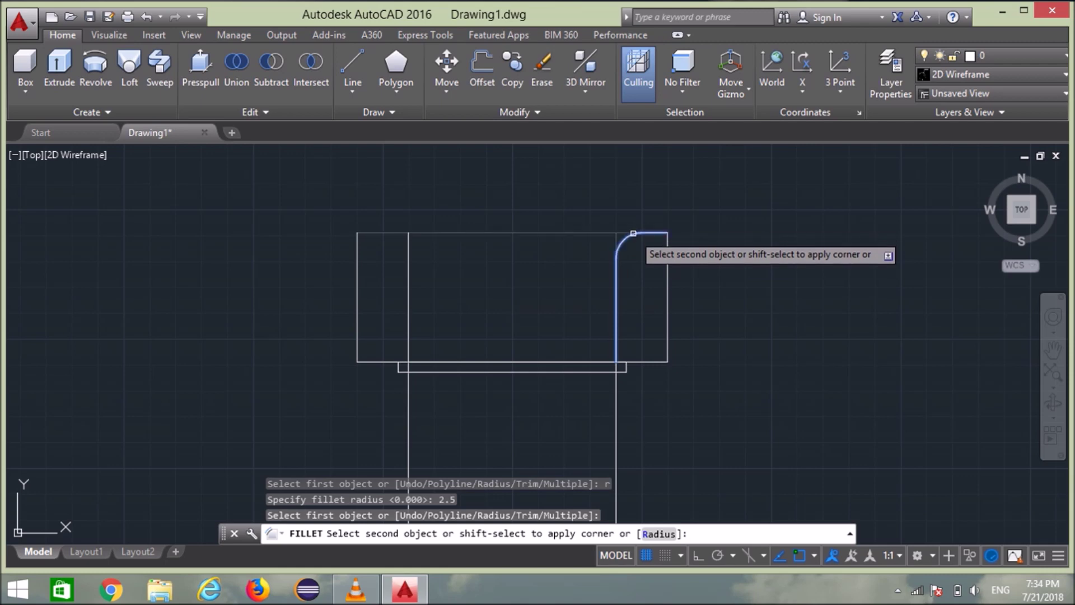
left_click(633, 233)
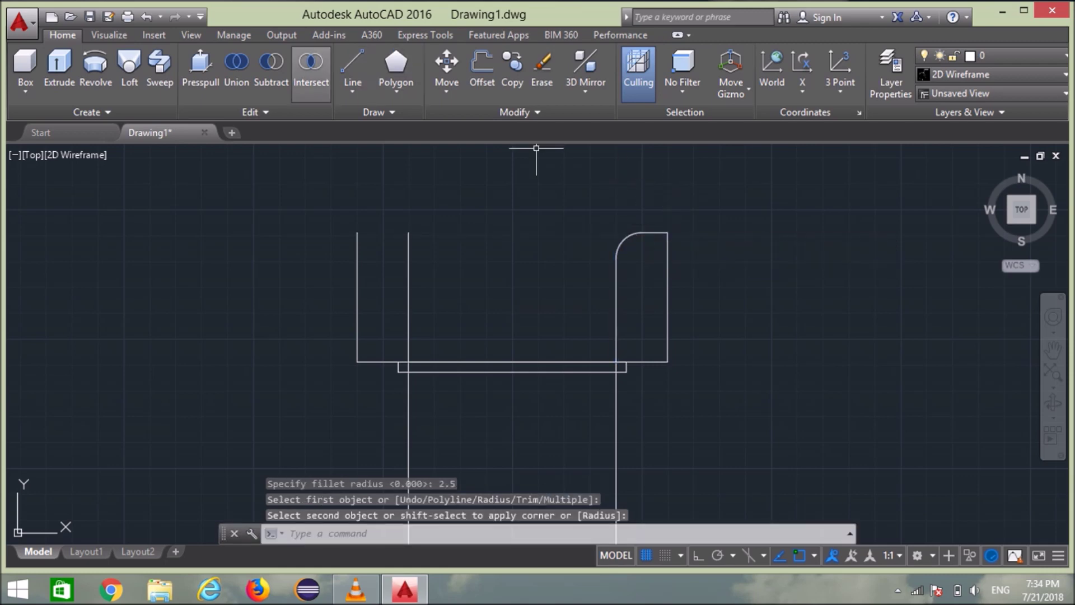
- Redraw the head's top edge from the fillet arc to the left corner
left_click(352, 70)
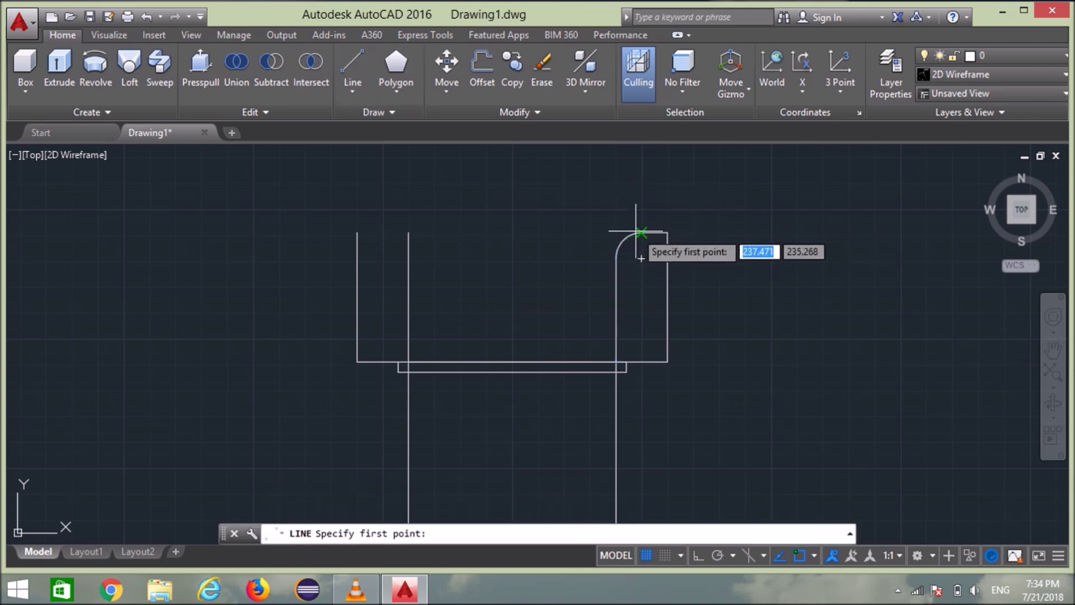
left_click(641, 232)
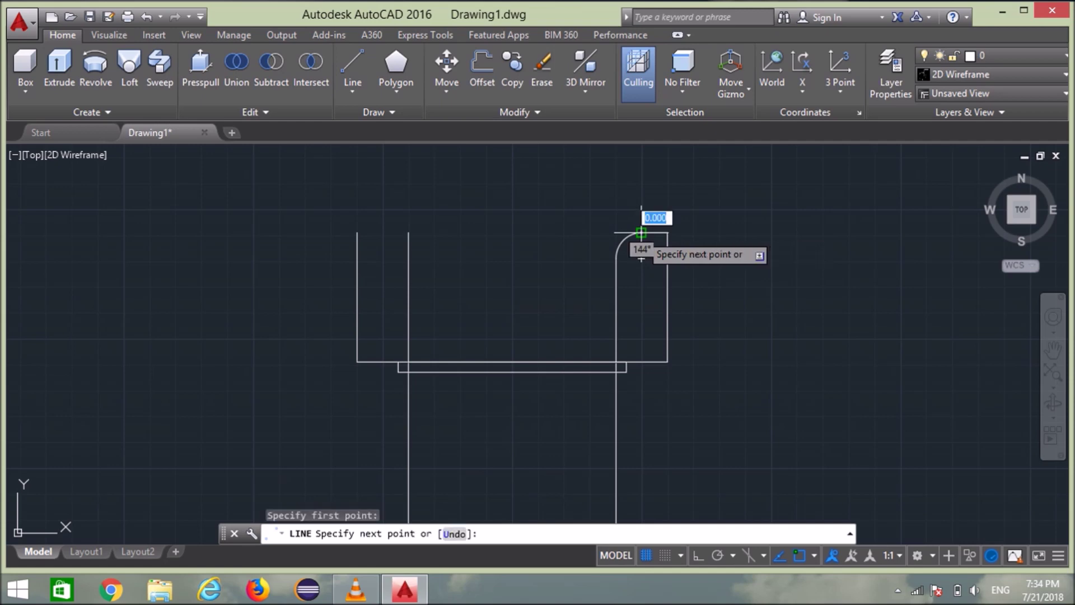
left_click(359, 232)
key("Return")
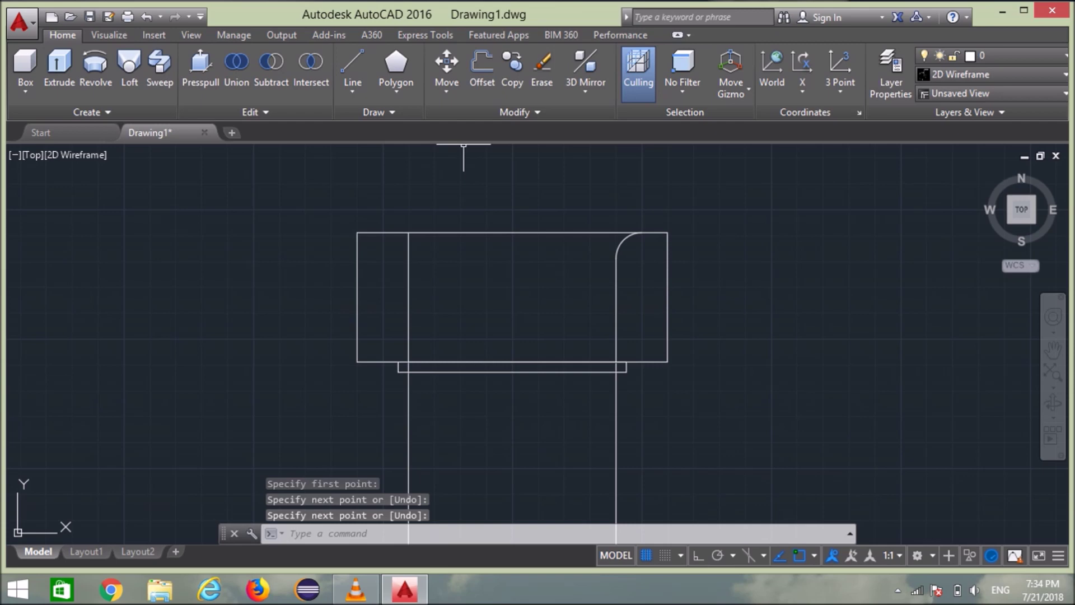
- Fillet the corner left of the right shank line with the same 2.5 radius
left_click(518, 112)
left_click(473, 131)
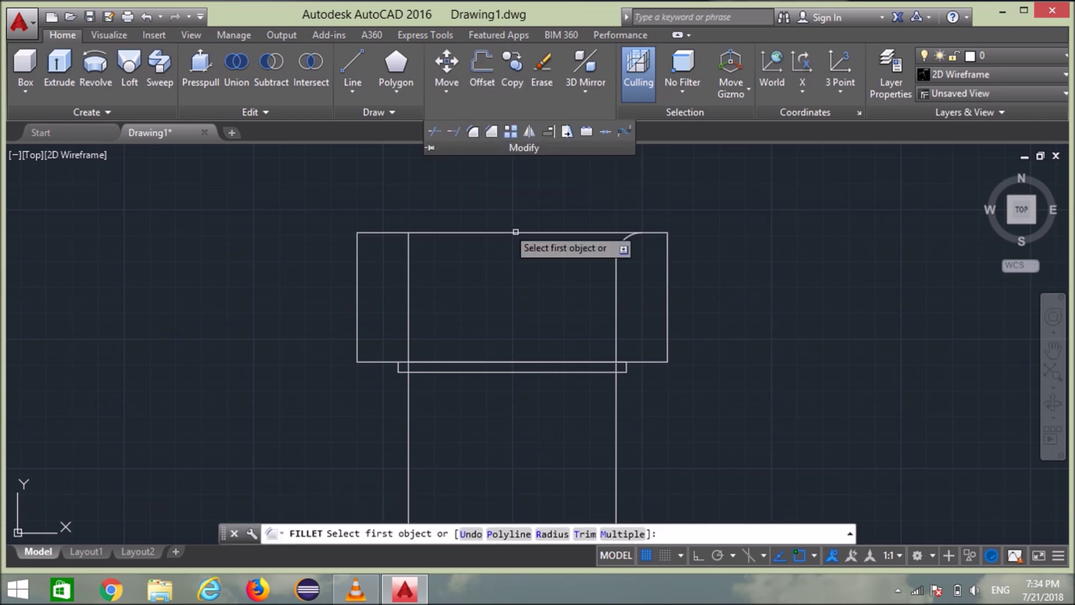
left_click(616, 270)
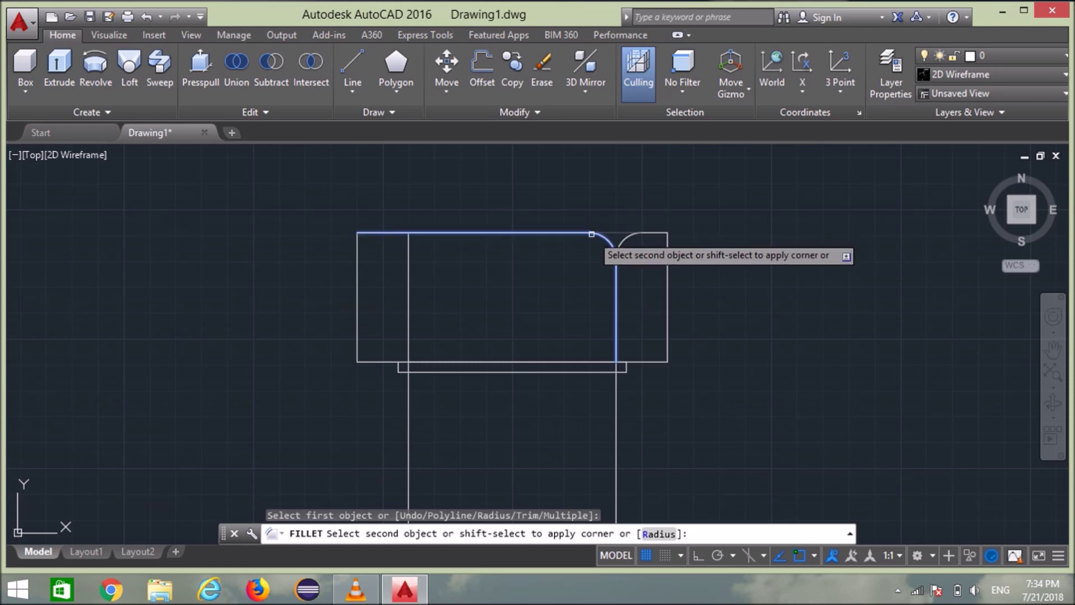
left_click(592, 231)
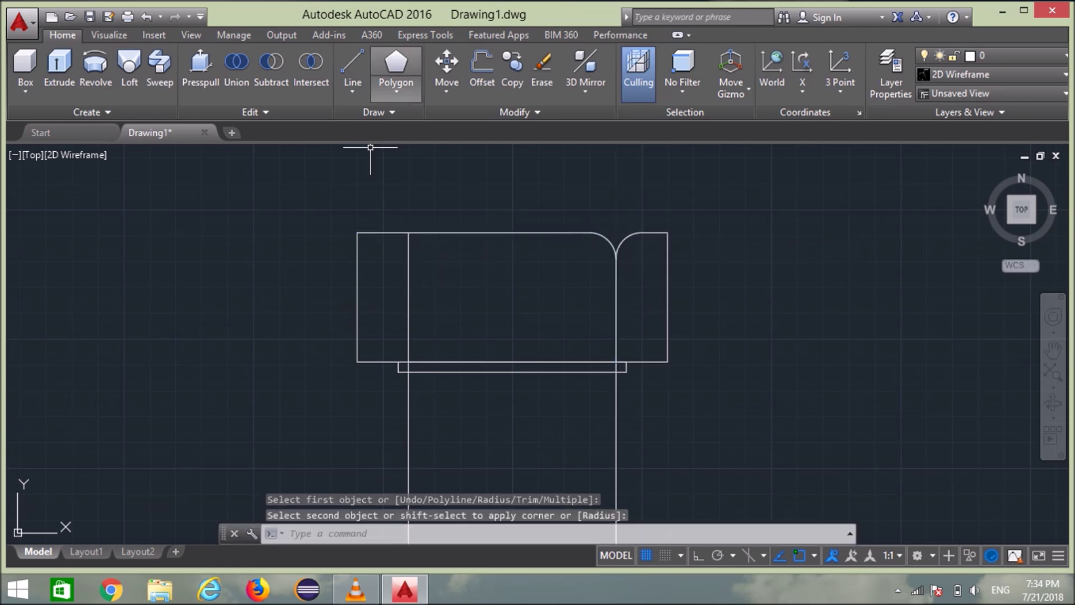
key("Return")
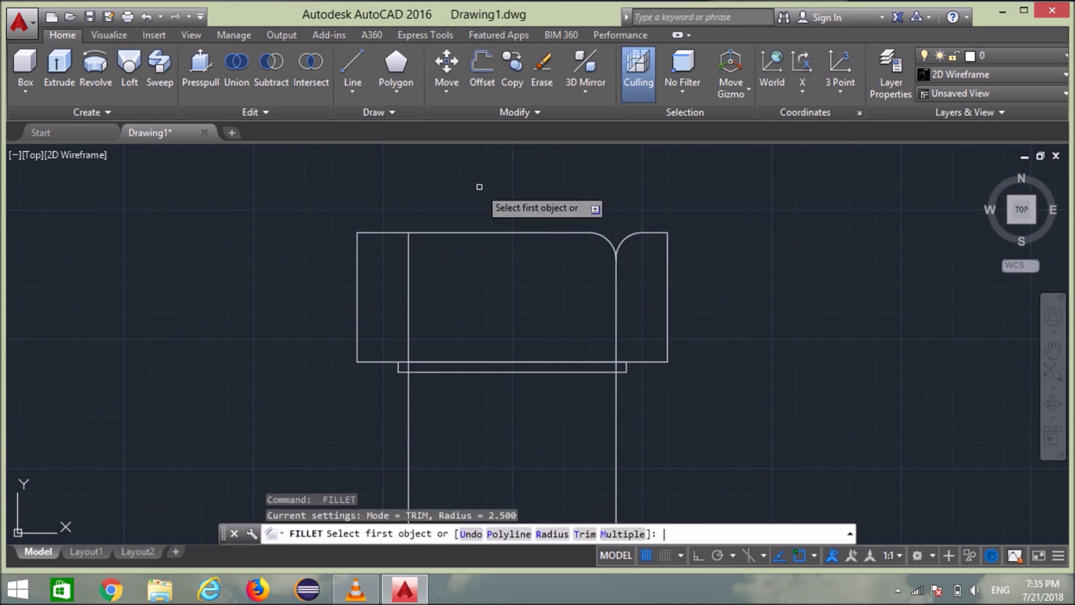
- Fillet the left shank line's top corner and redraw the top edge across to the right arc
left_click(408, 257)
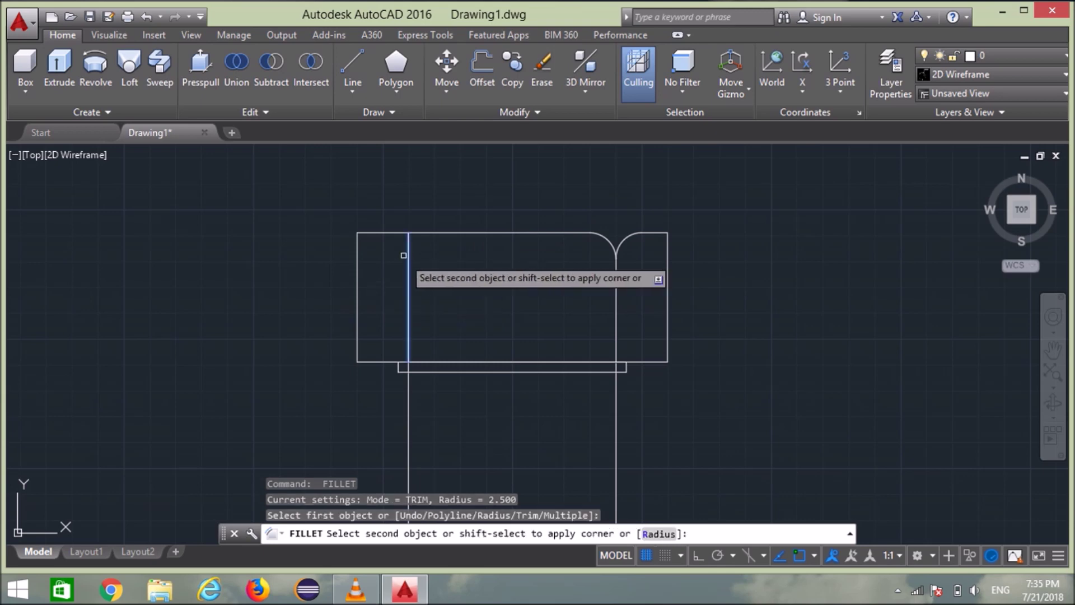
left_click(394, 233)
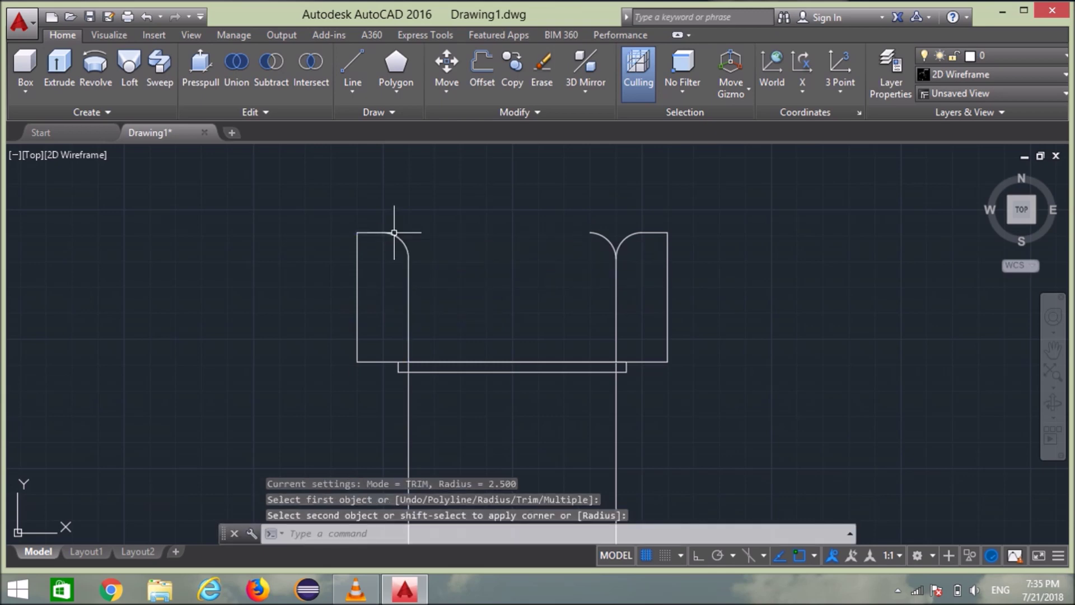
left_click(353, 67)
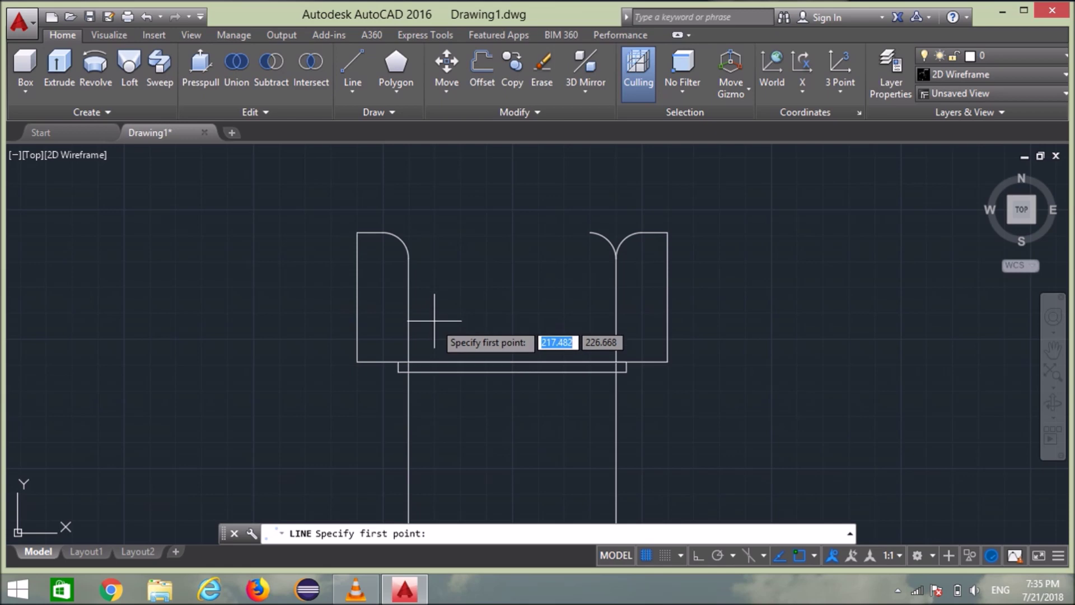
left_click(382, 232)
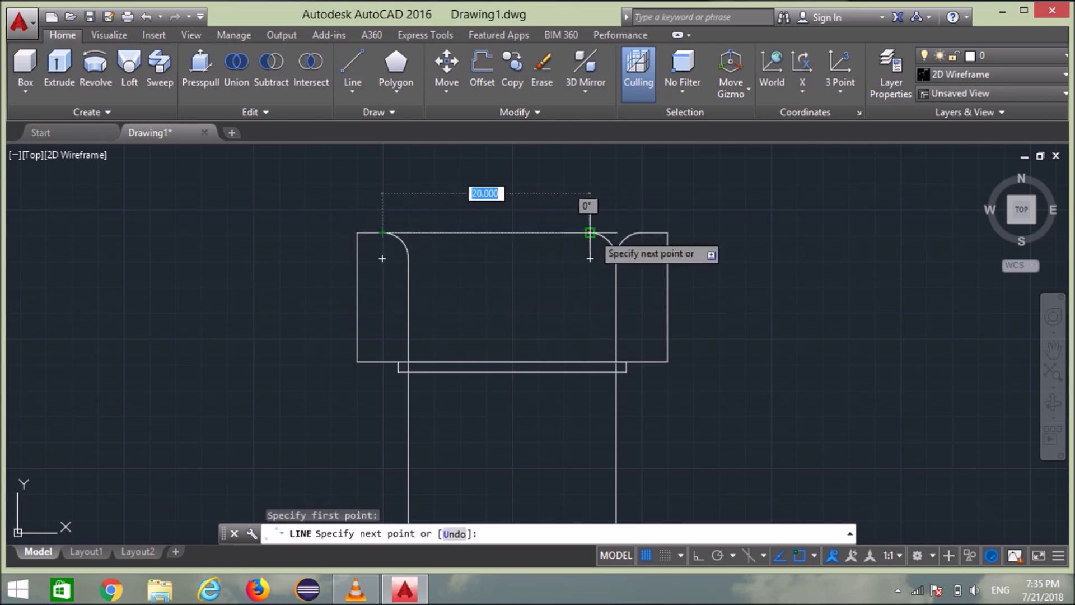
left_click(641, 232)
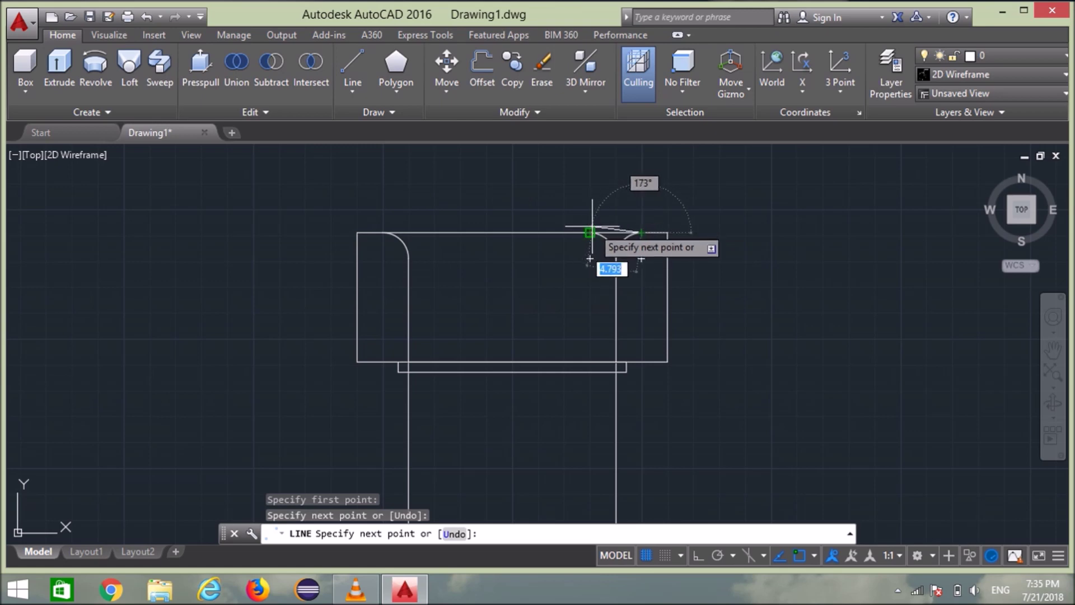
key("Return")
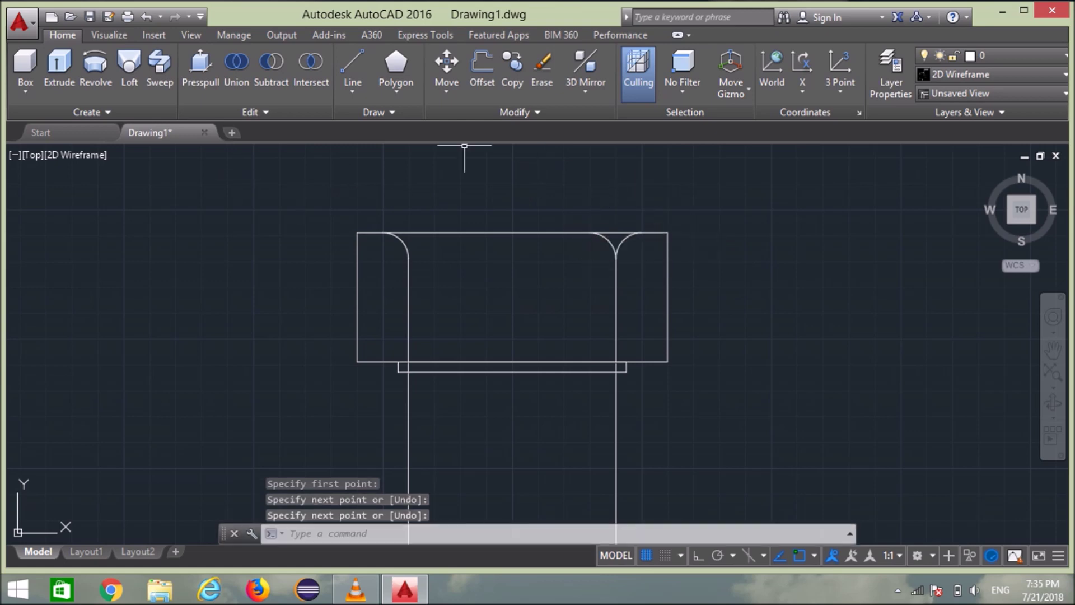
- Fillet the other top corner at the left shank line and draw a short top-edge segment to it
left_click(514, 112)
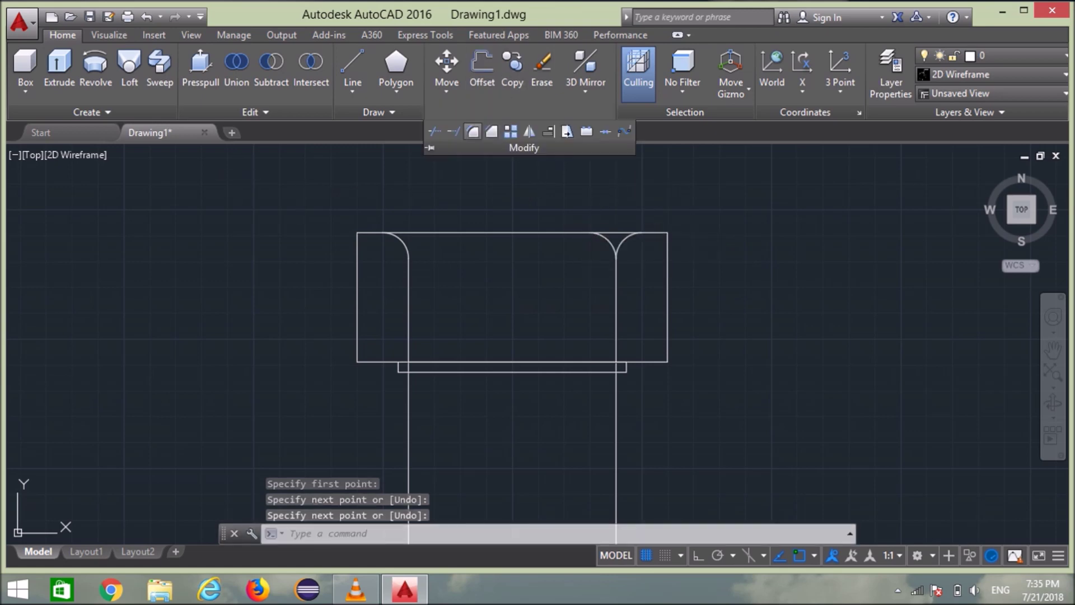
left_click(472, 131)
left_click(409, 279)
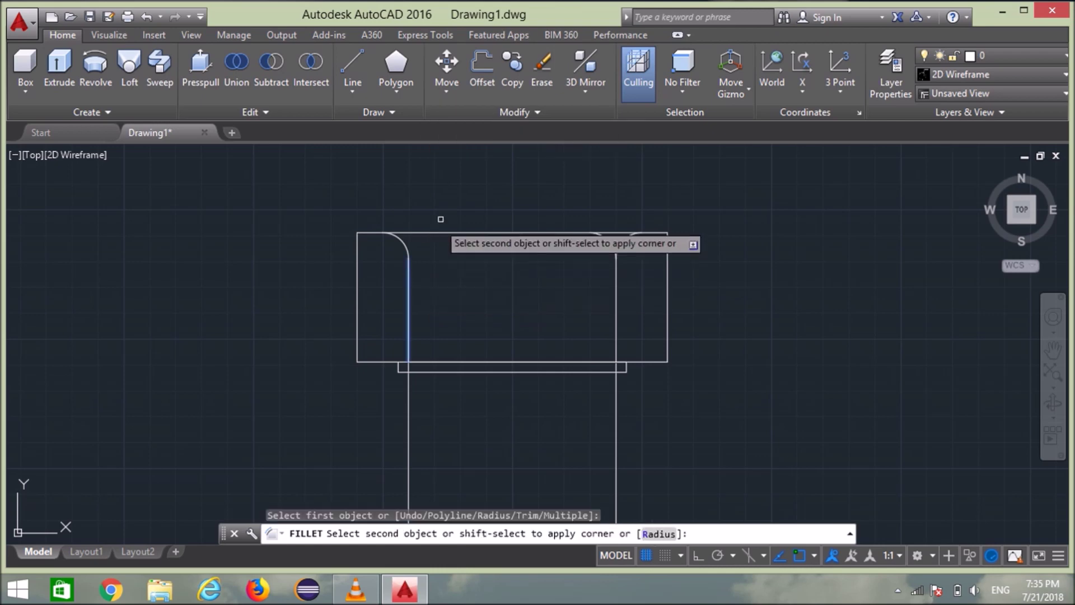
left_click(437, 234)
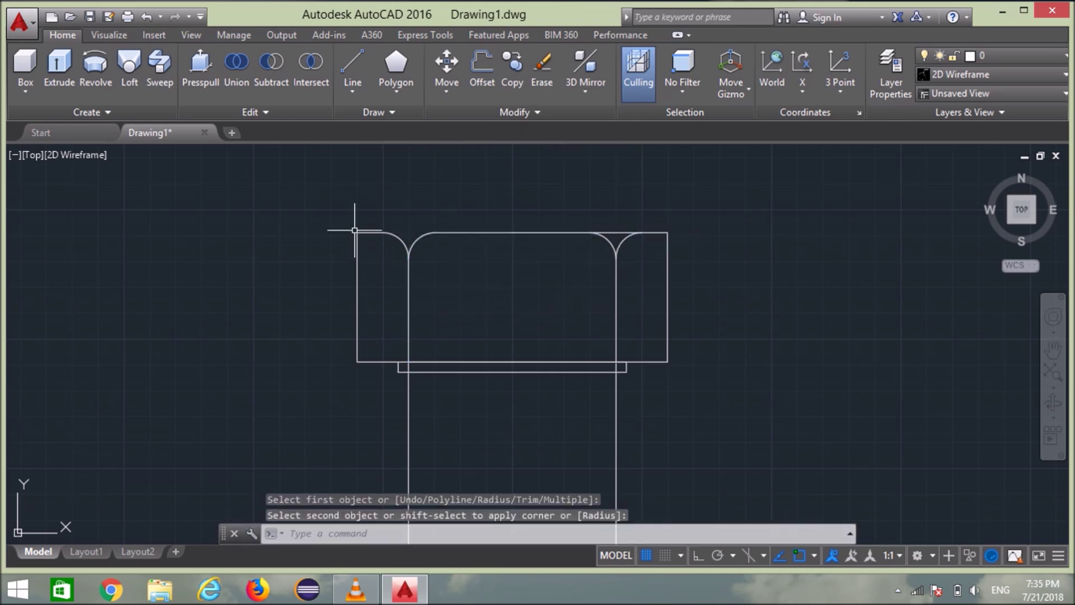
left_click(352, 68)
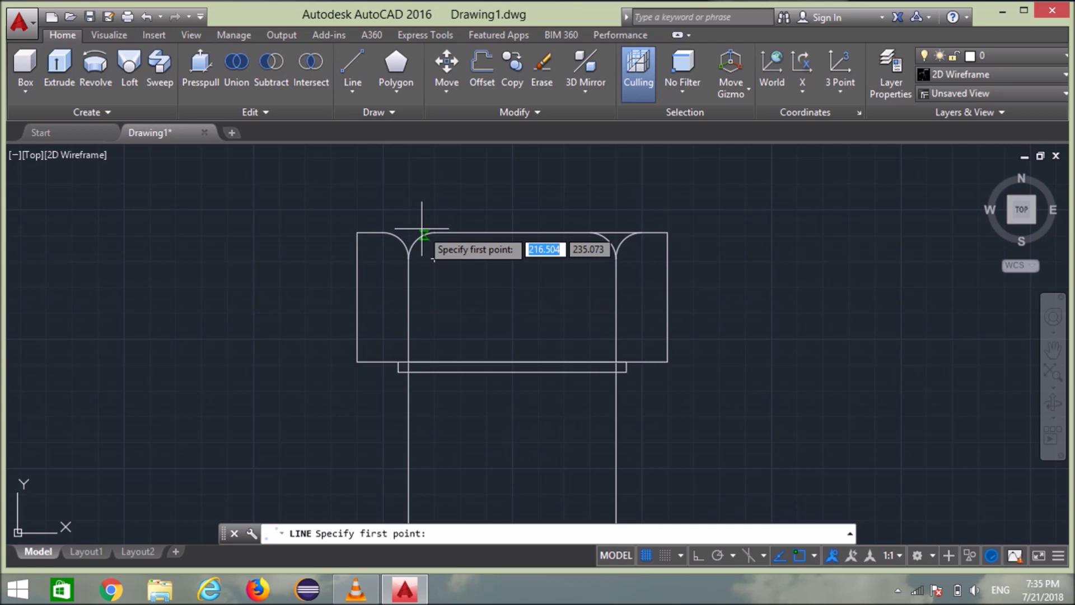
left_click(434, 232)
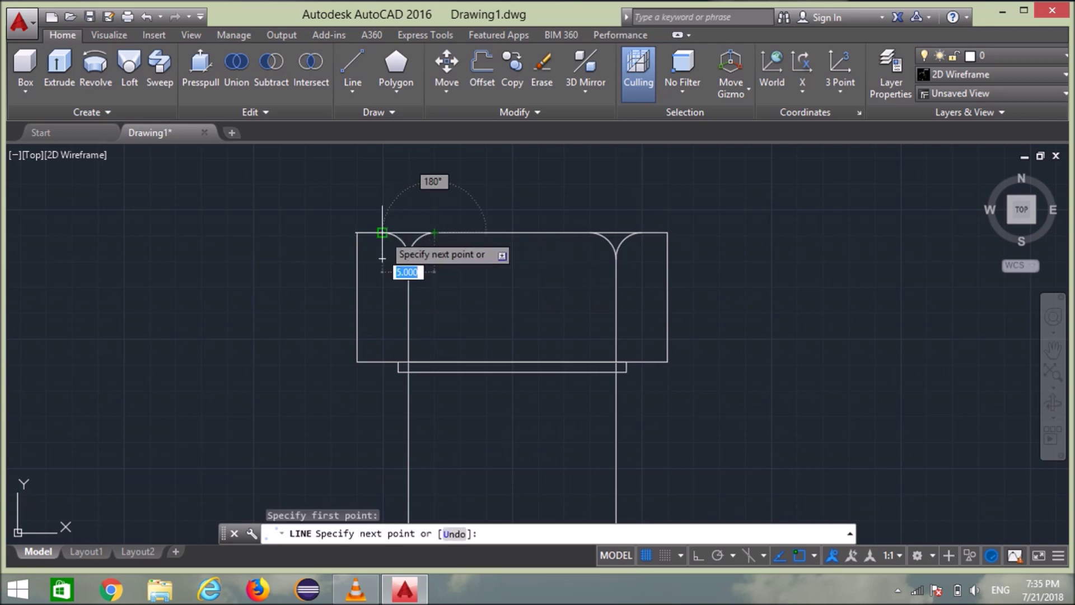
left_click(382, 233)
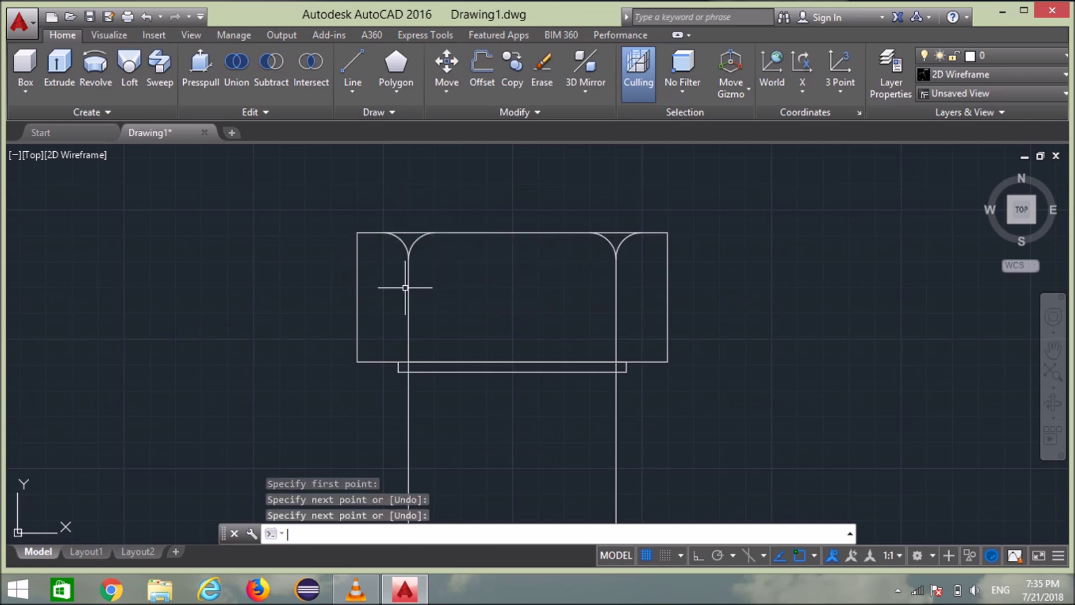
key("Return")
key("Return")
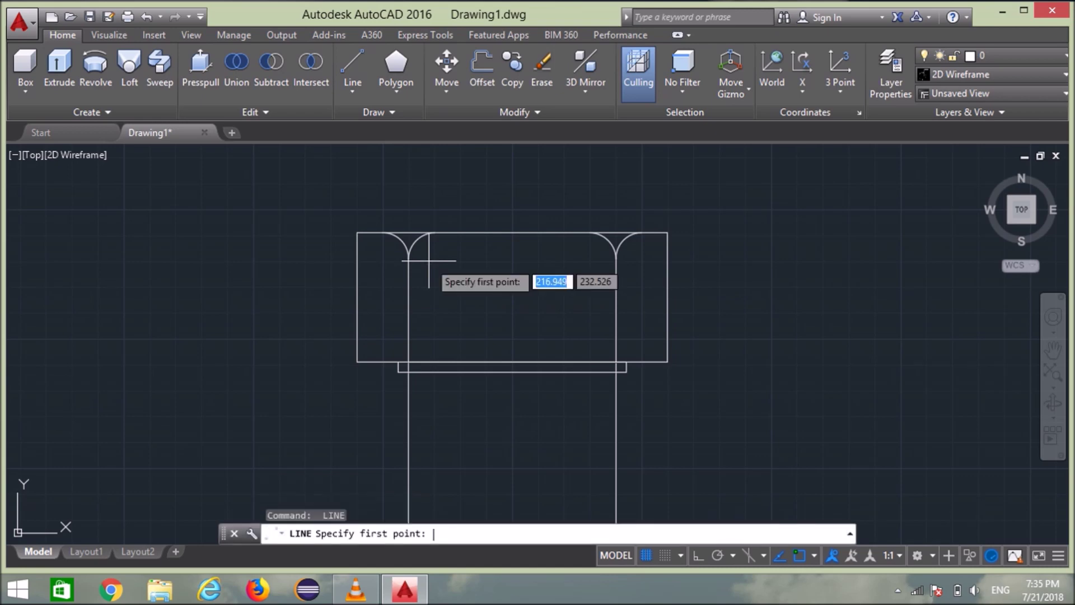
- Draw a short vertical guide line at the left arc cusp
left_click(408, 258)
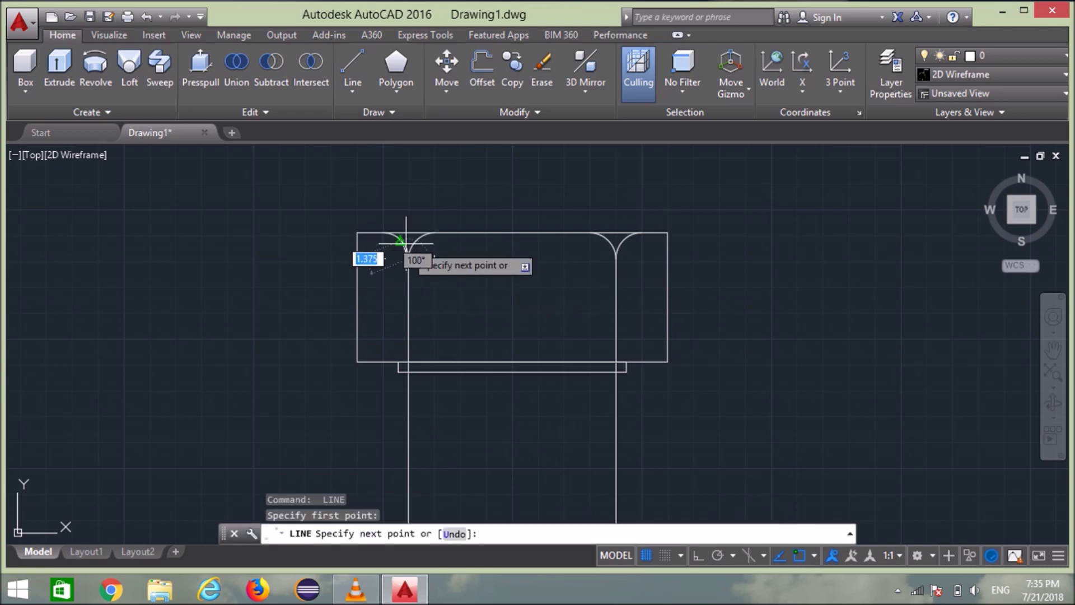
left_click(409, 231)
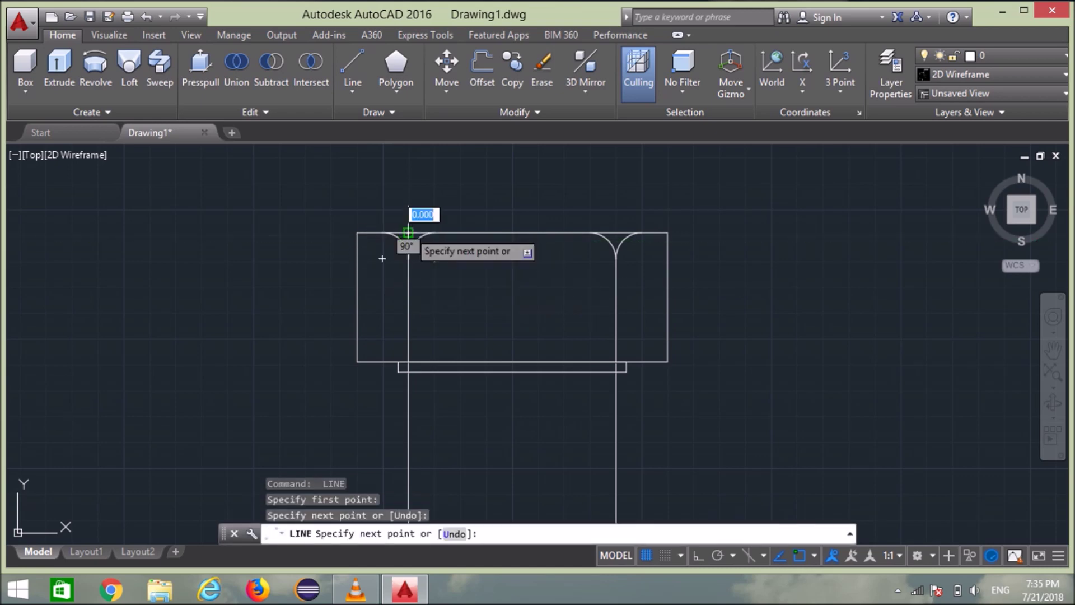
key("Return")
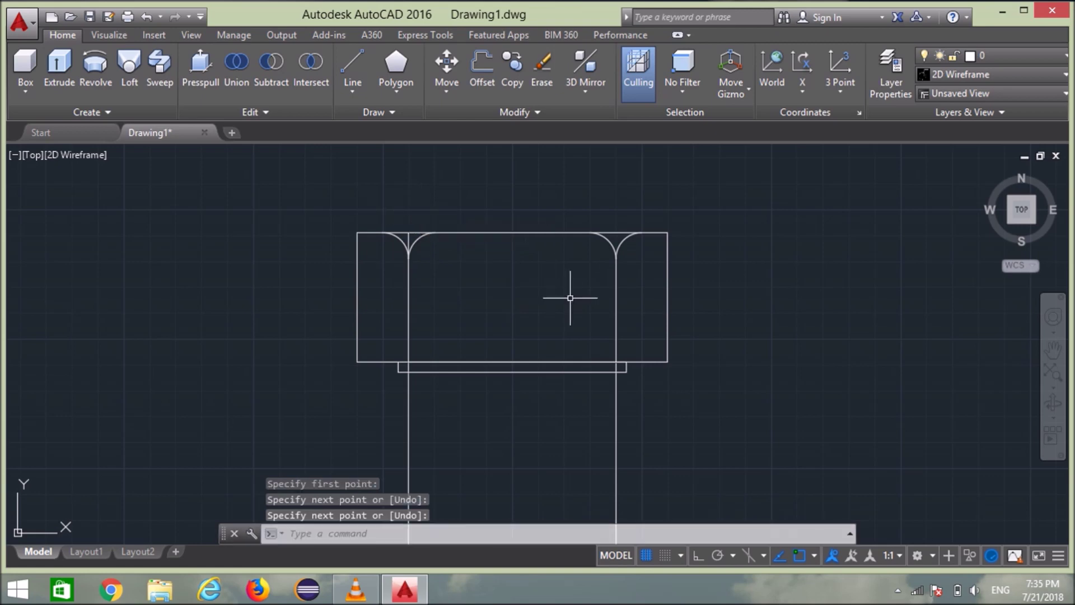
- Erase the stray short vertical line at the left cusp, then zoom back out to the whole bolt
scroll(606, 271, "up", 2)
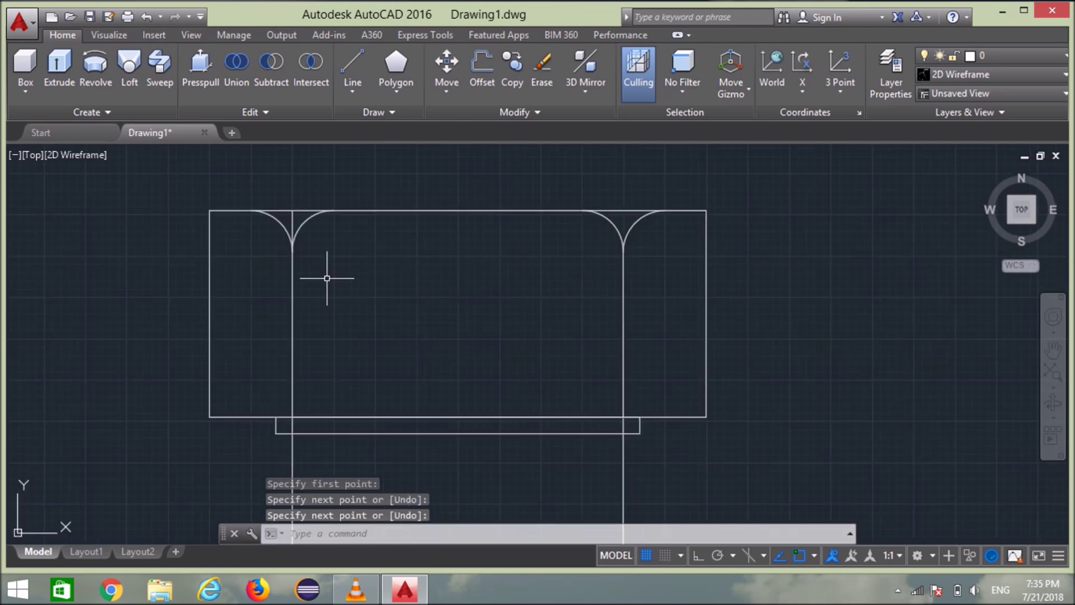
scroll(290, 237, "up", 2)
scroll(288, 235, "up", 2)
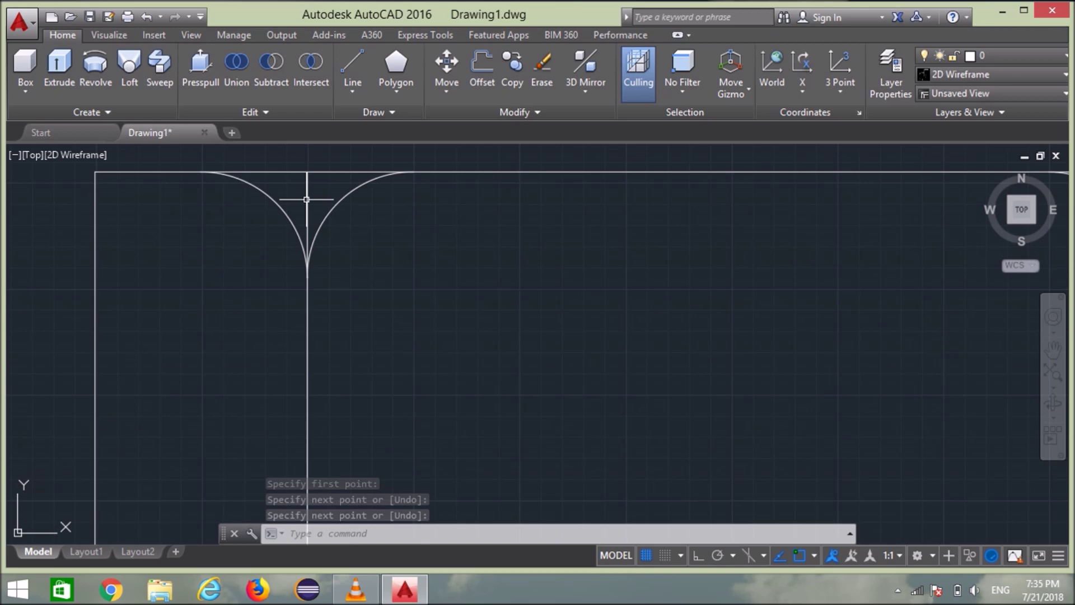
left_click(306, 199)
key("Delete")
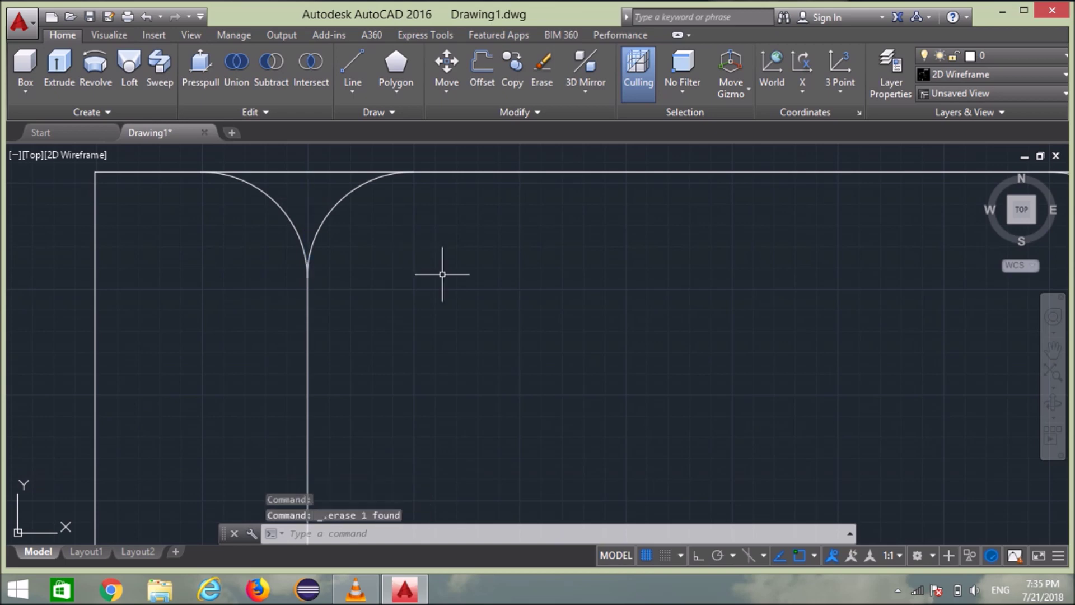
scroll(438, 290, "down", 5)
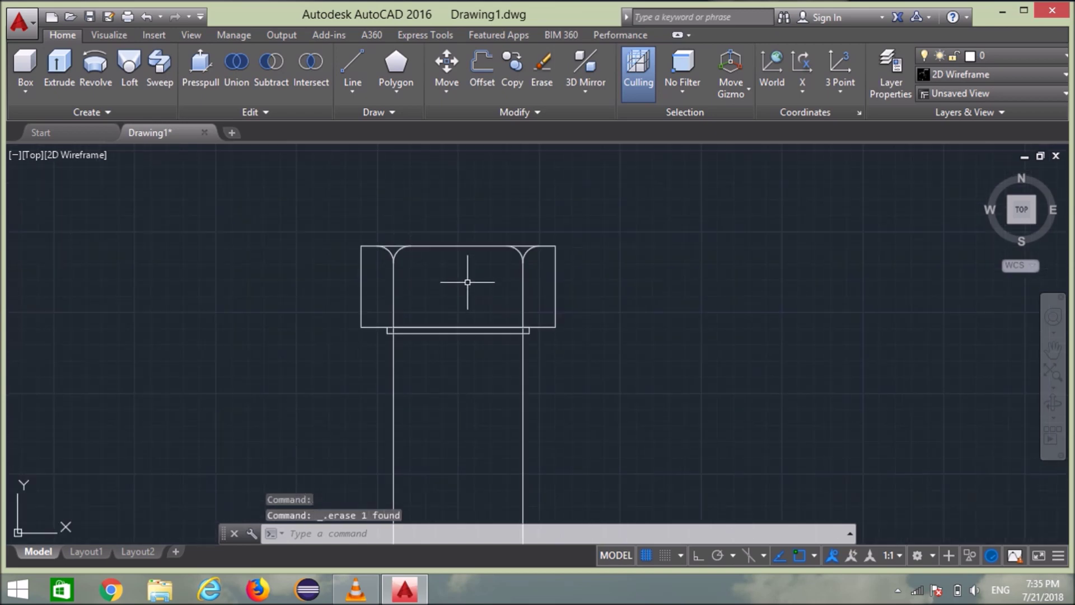
middle_click_drag(468, 282, 480, 233)
scroll(480, 233, "down", 4)
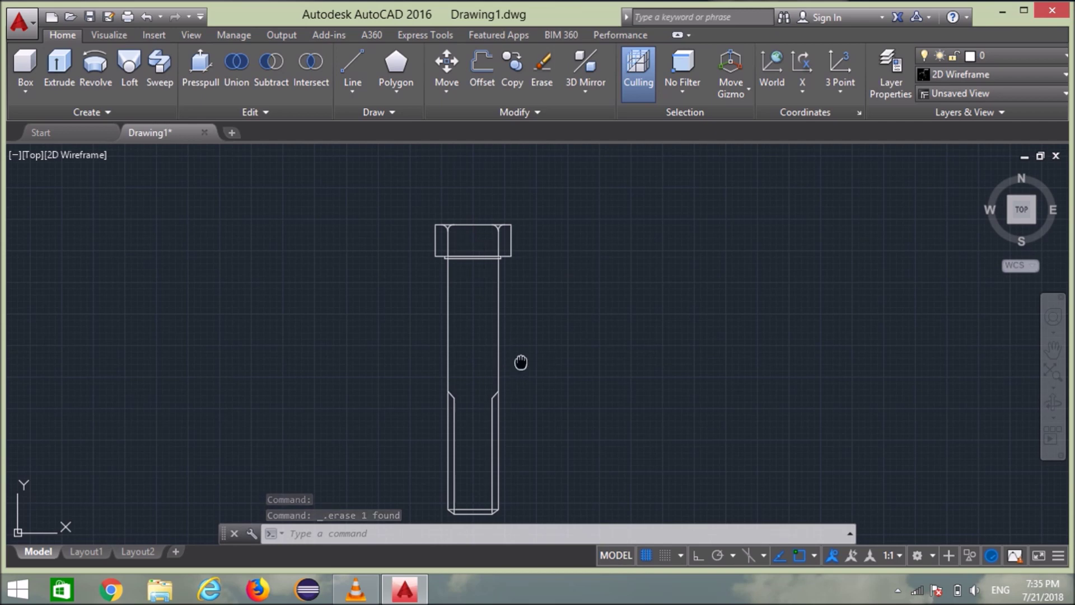
middle_click_drag(521, 363, 538, 283)
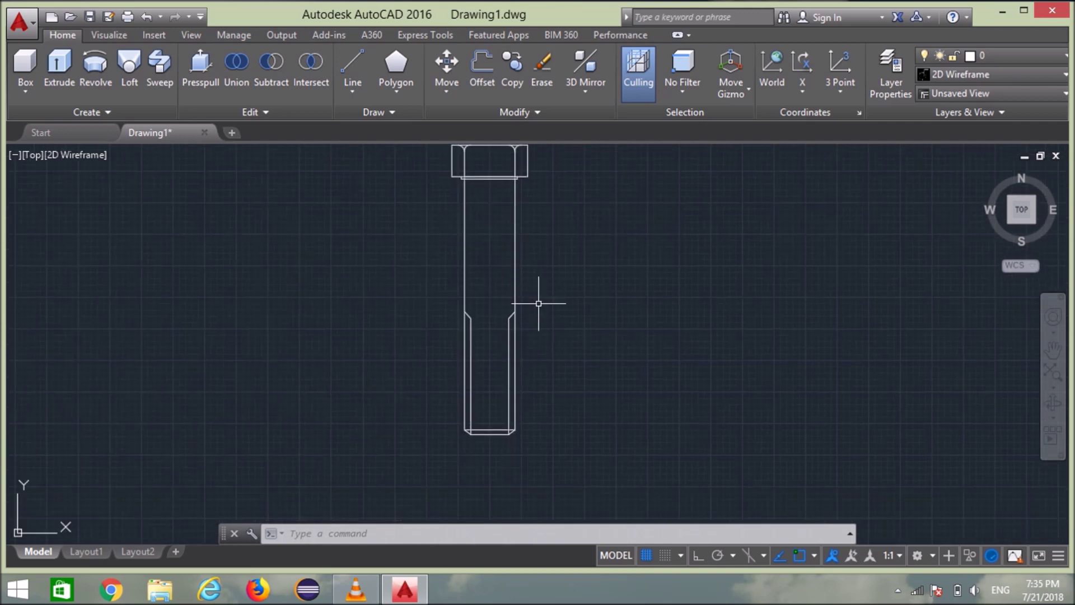
middle_click_drag(564, 304, 566, 331)
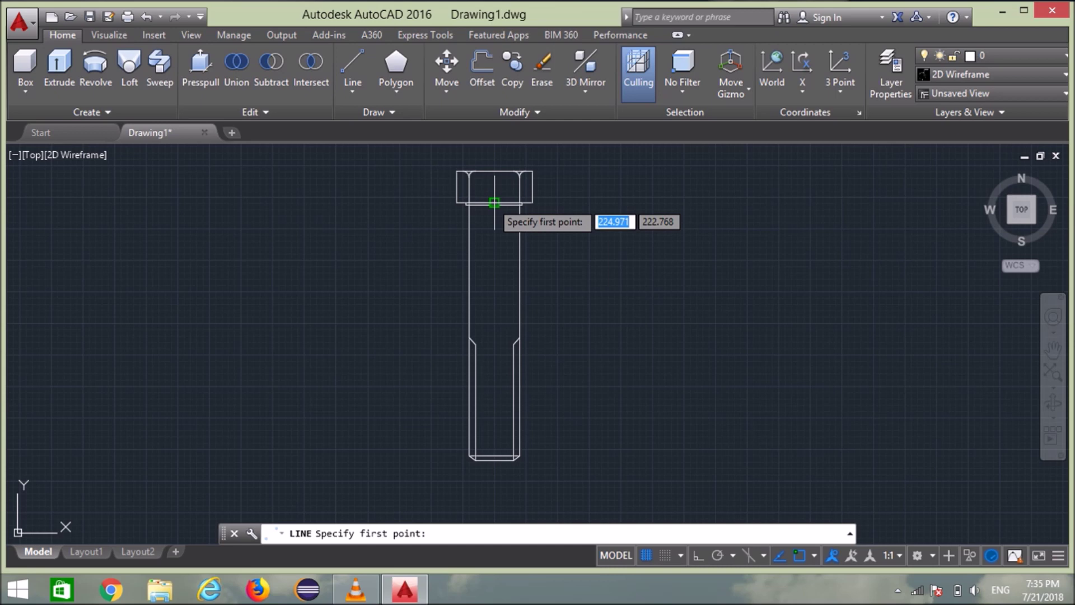
scroll(494, 226, "up", 3)
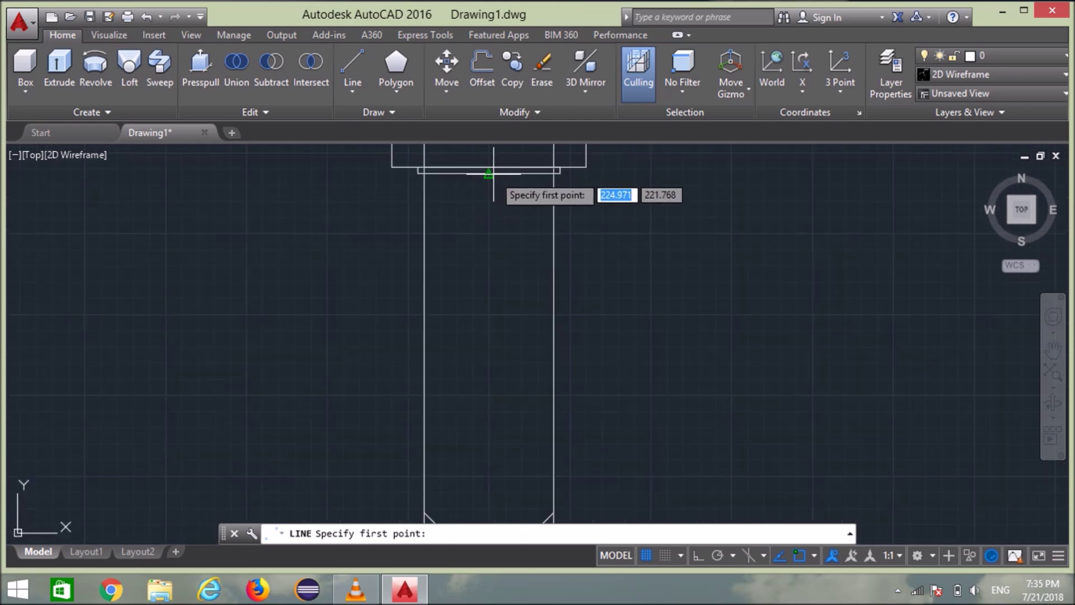
- Draw an Ortho vertical centre line from the head's base midpoint down below the bolt
left_click(489, 175)
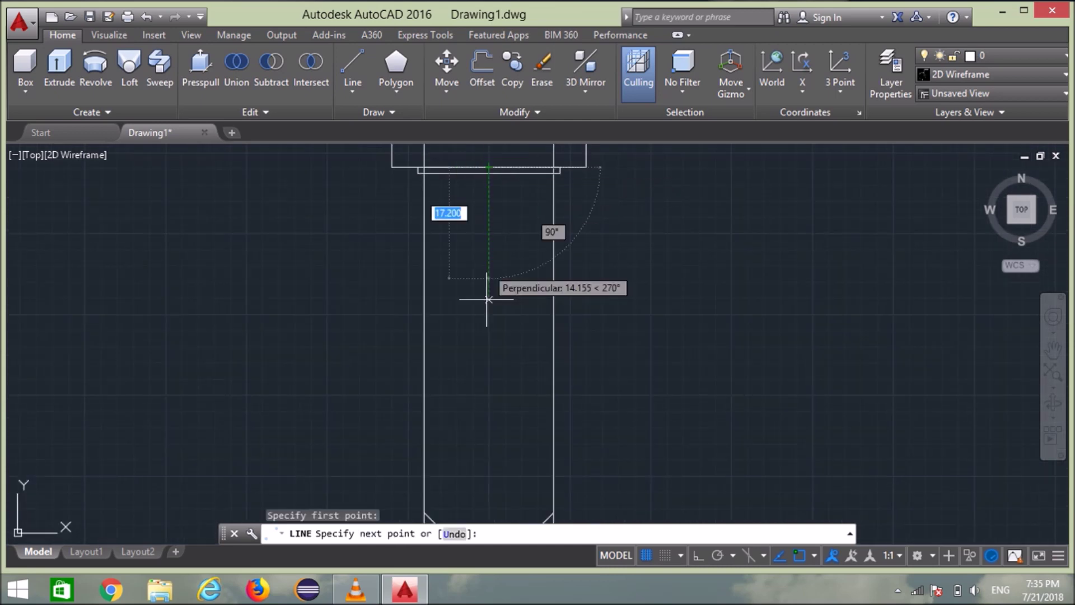
scroll(478, 330, "down", 3)
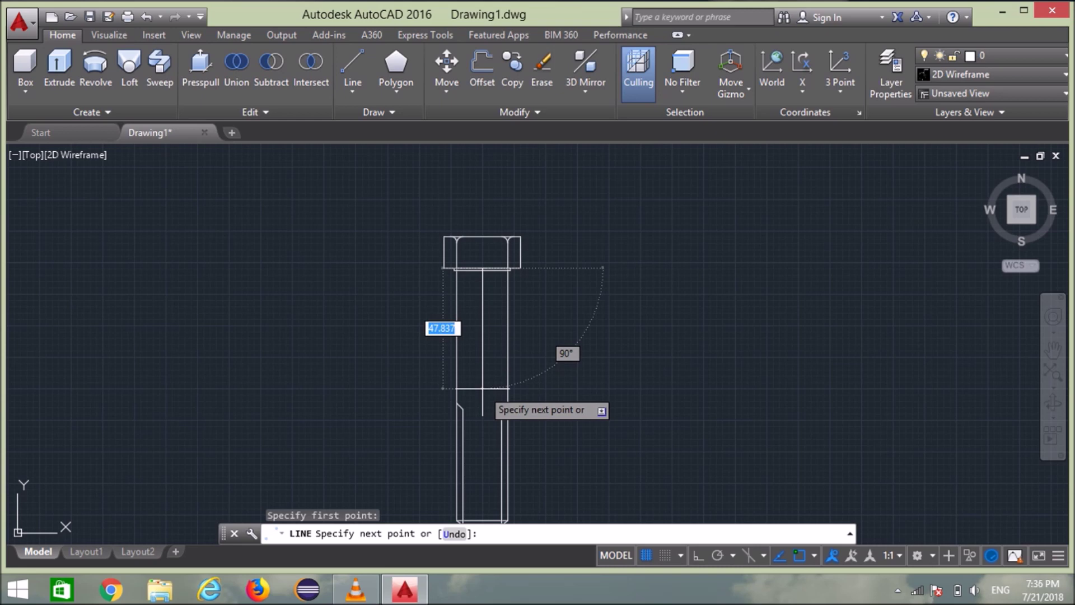
key("F8")
scroll(482, 387, "down", 3)
middle_click_drag(479, 368, 479, 261)
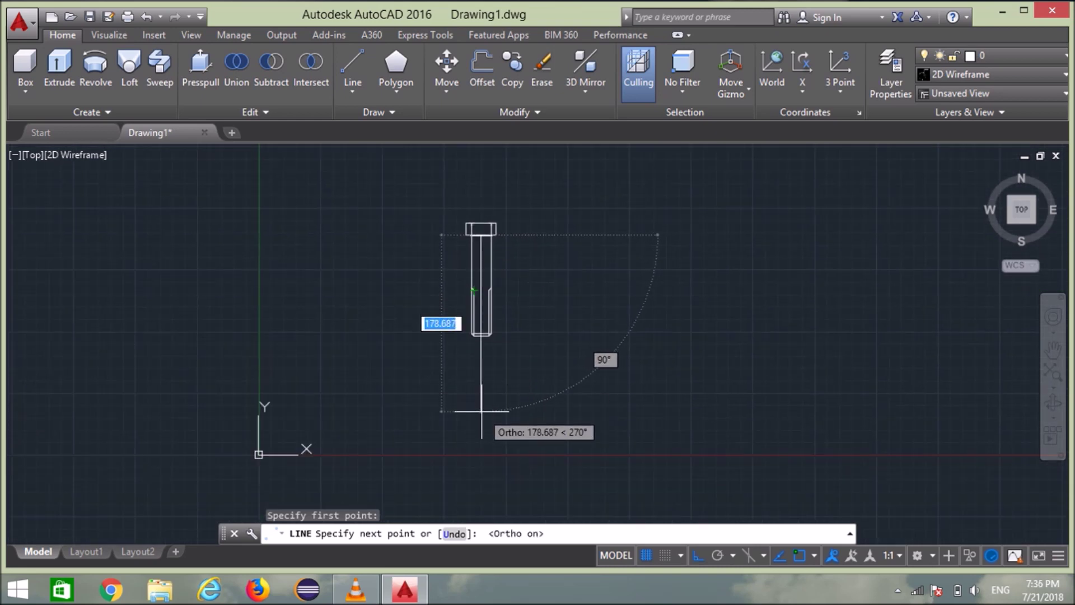
left_click(481, 411)
key("Return")
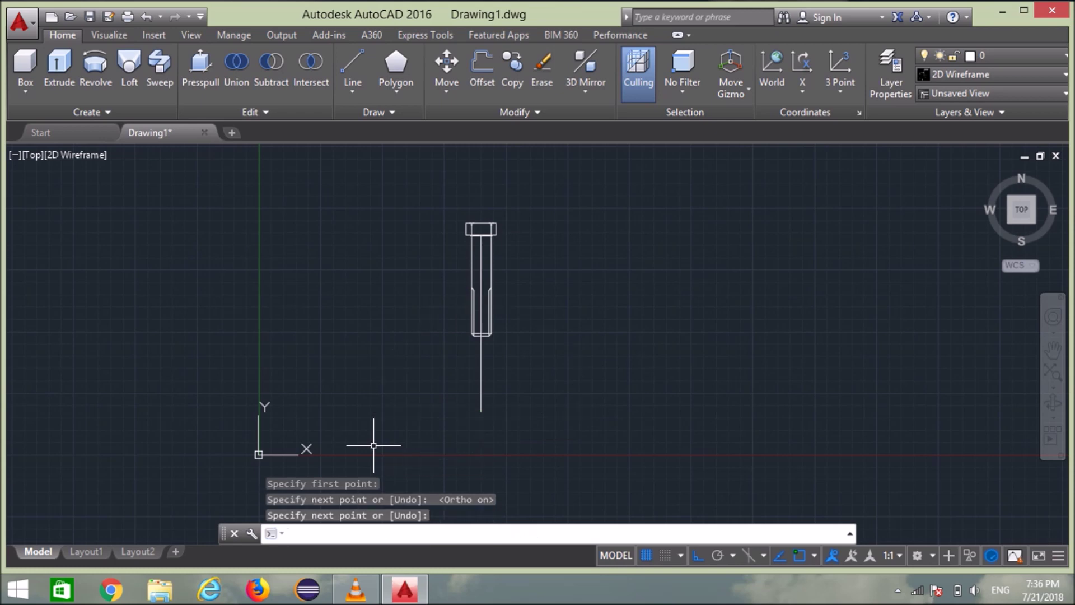
scroll(447, 365, "up", 4)
mouse_move(556, 365)
middle_mouse_down()
mouse_move(493, 409)
mouse_move(515, 365)
middle_mouse_up()
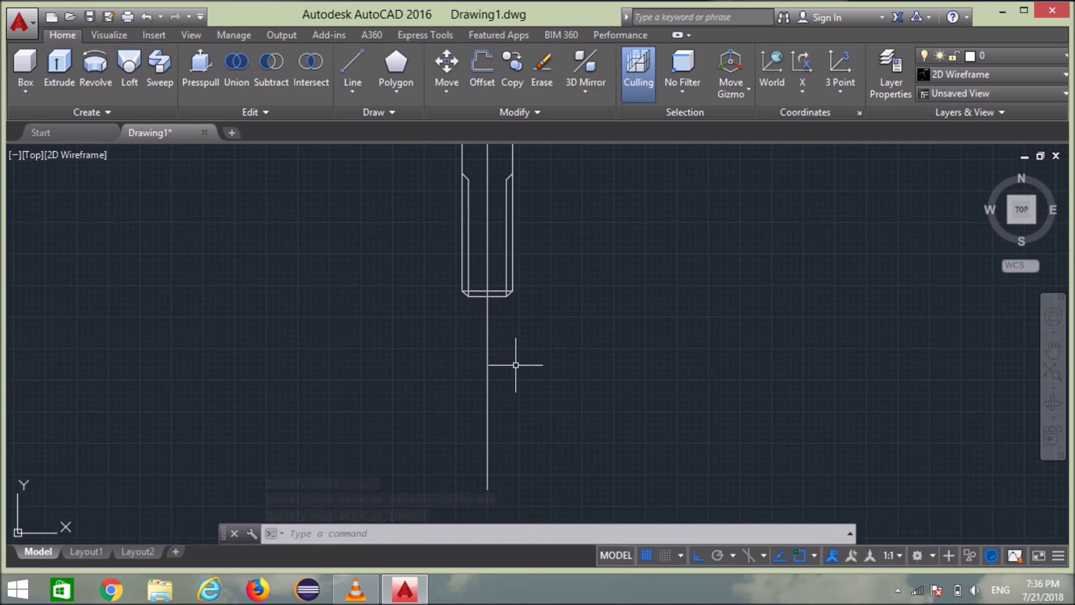
type("c")
- Draw a radius-15 circle centred on the lower part of the centre line
key("Return")
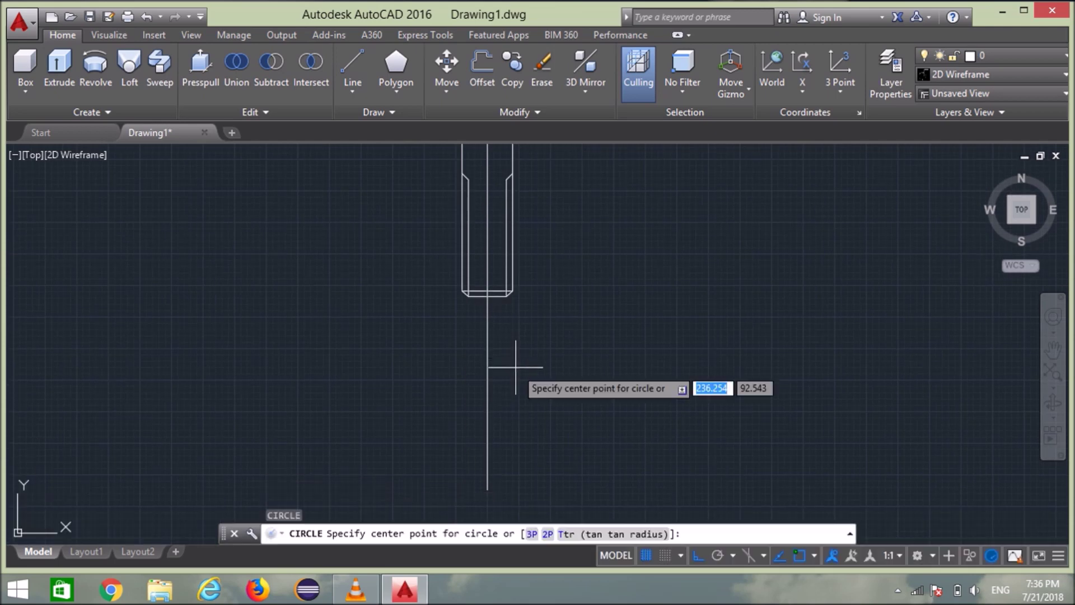
left_click(488, 403)
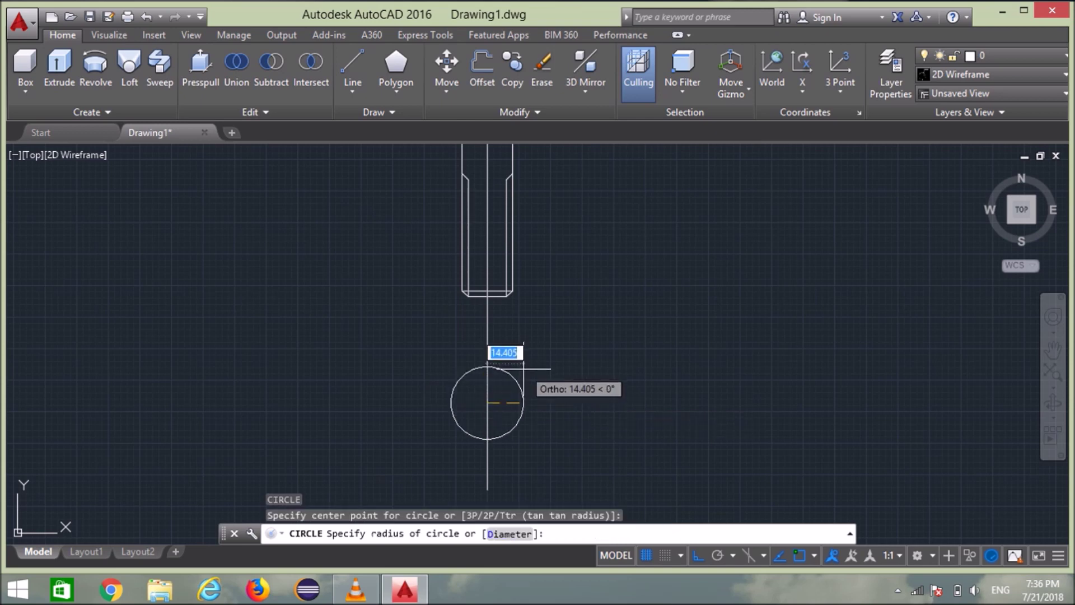
type("15")
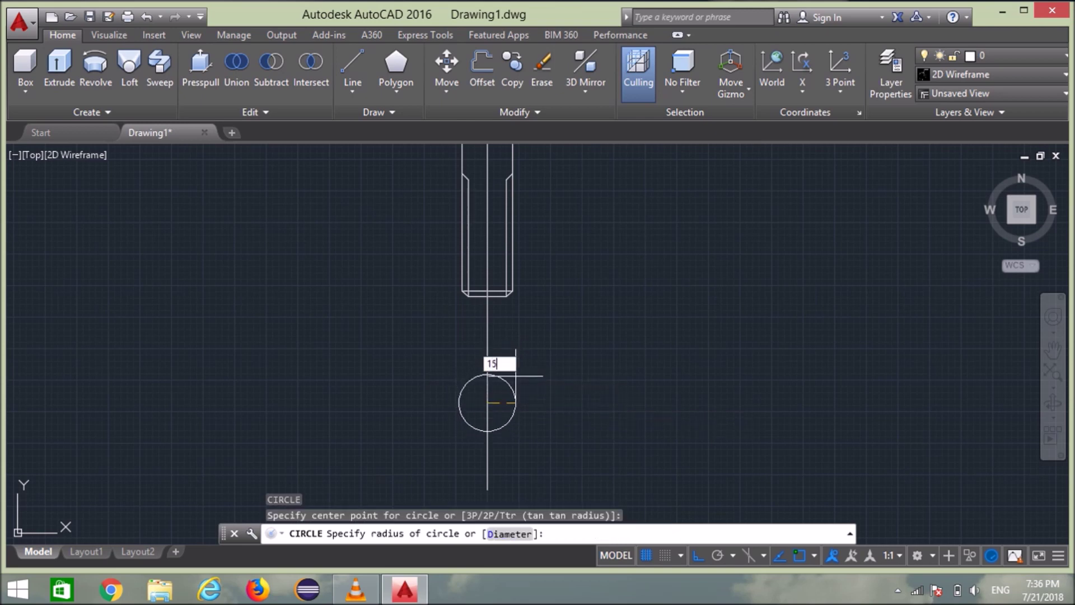
key("Return")
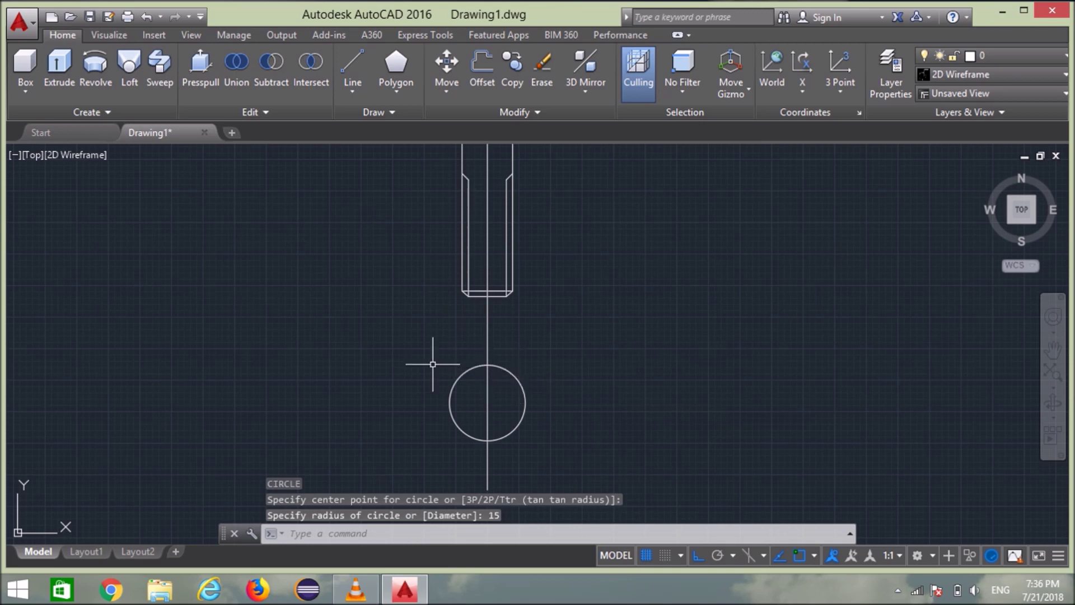
- Draw a six-sided polygon circumscribed about radius 15, centred on the circle's centre
left_click(396, 86)
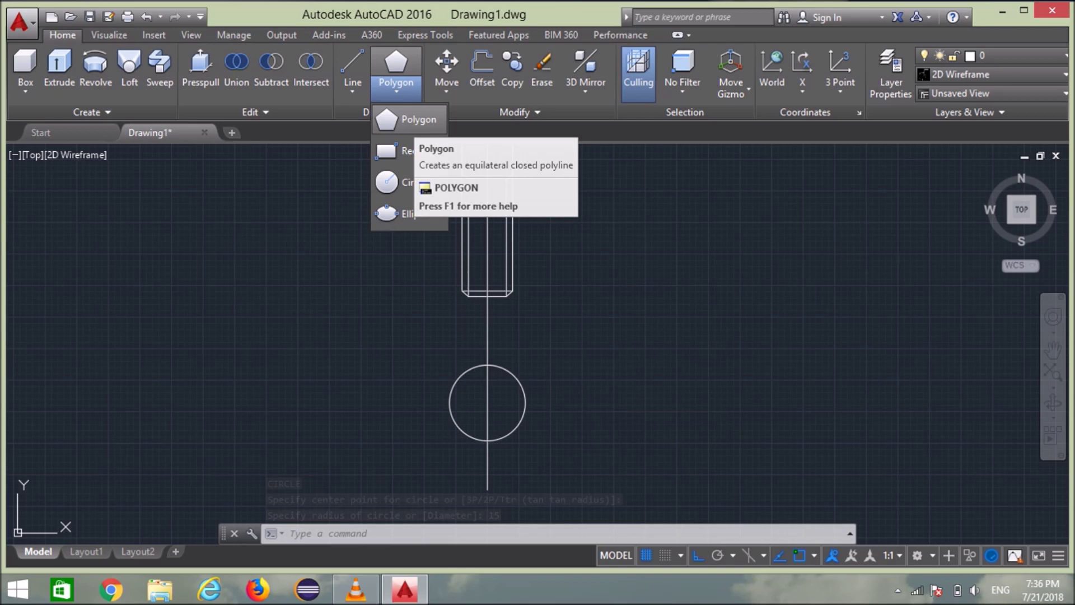
left_click(411, 120)
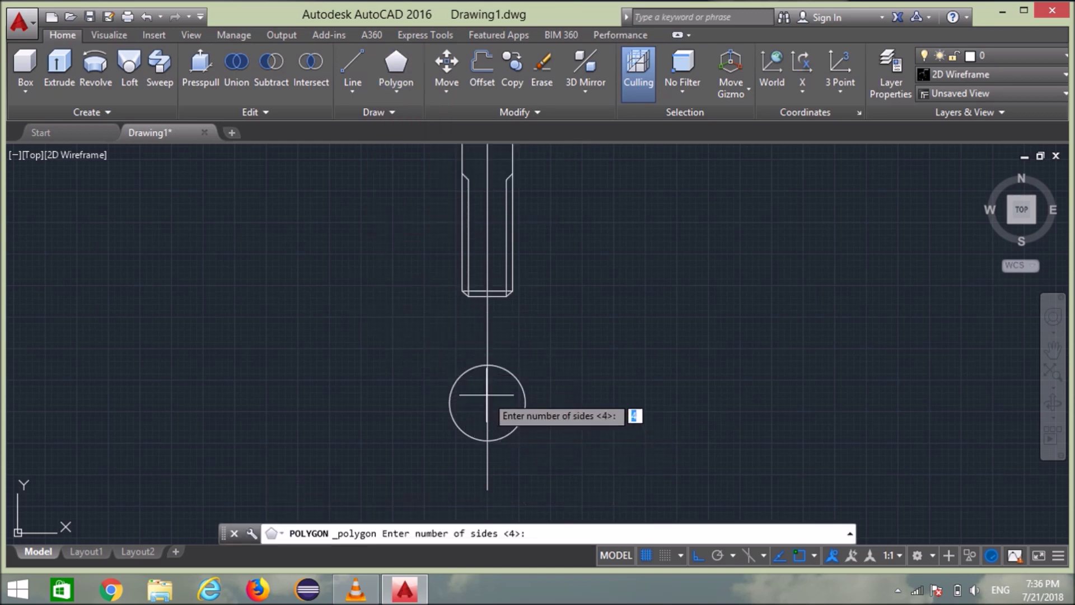
key("Return")
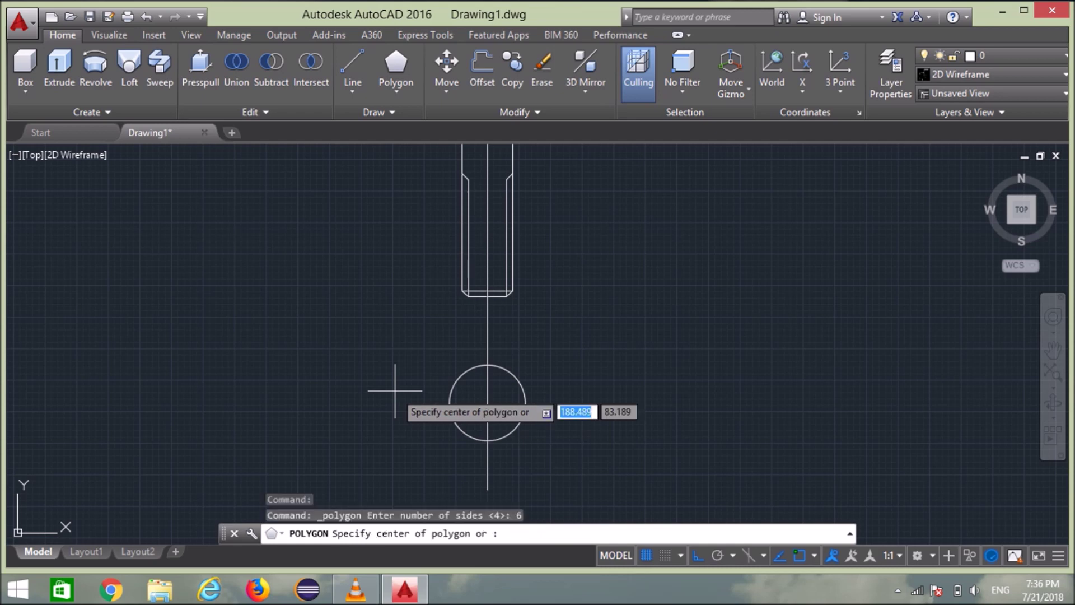
left_click(489, 401)
key("Down")
key("Down")
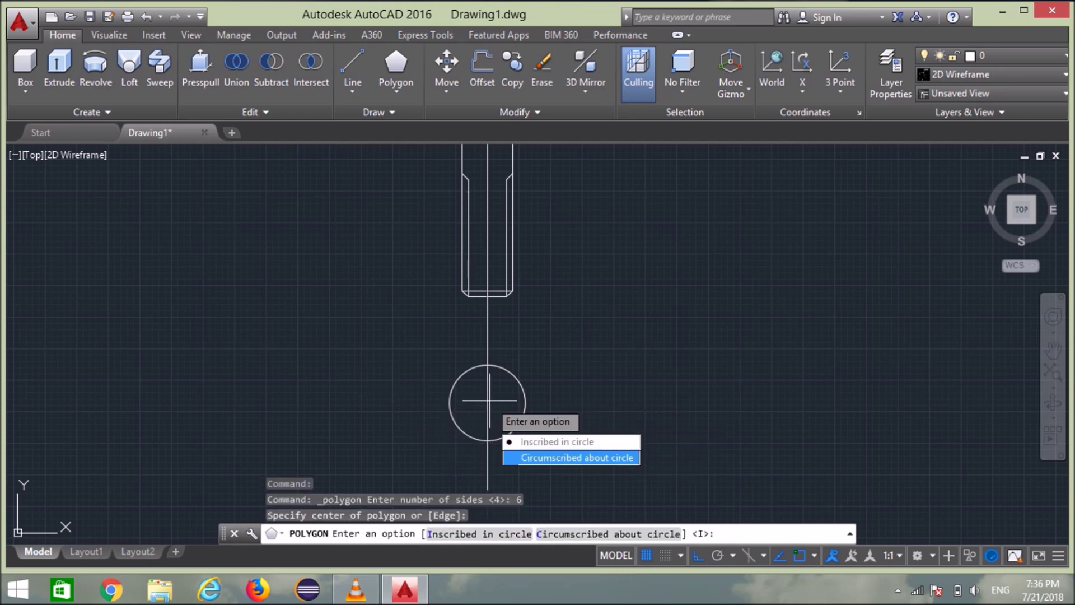
key("Return")
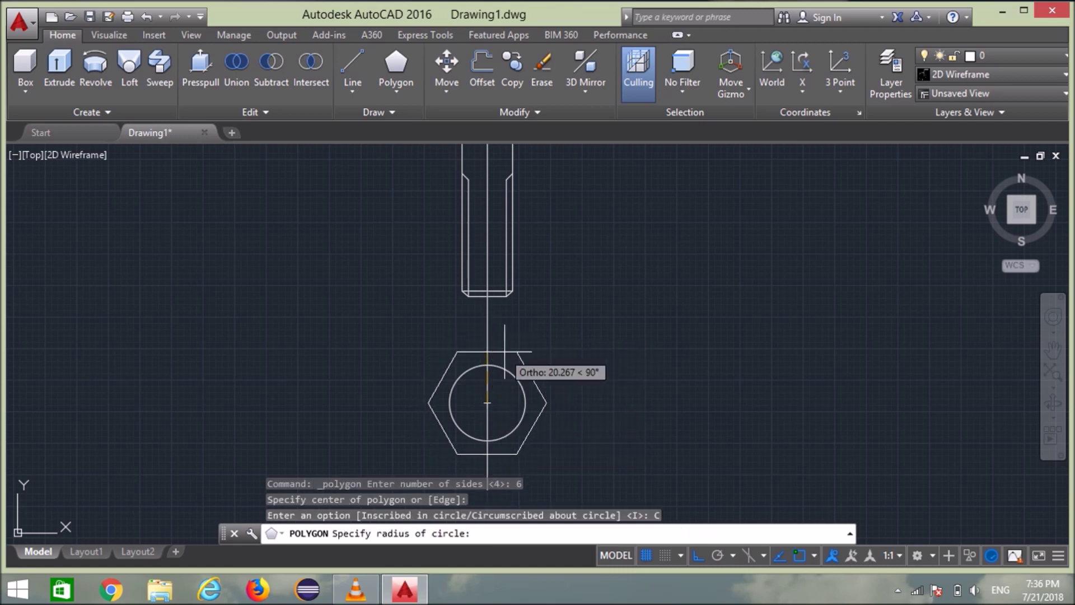
type("15")
key("Return")
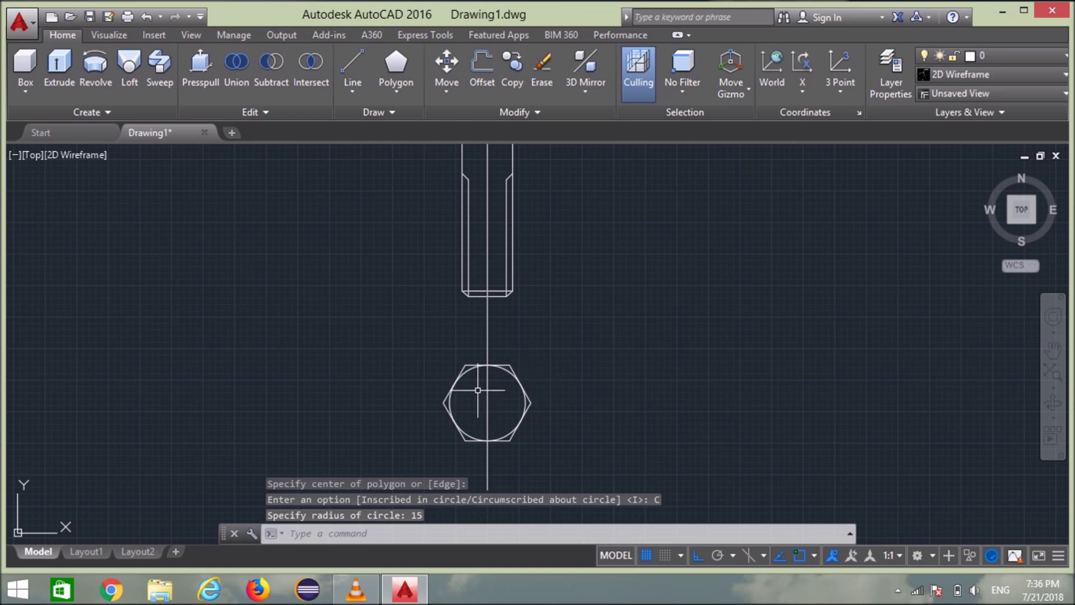
scroll(478, 391, "up", 2)
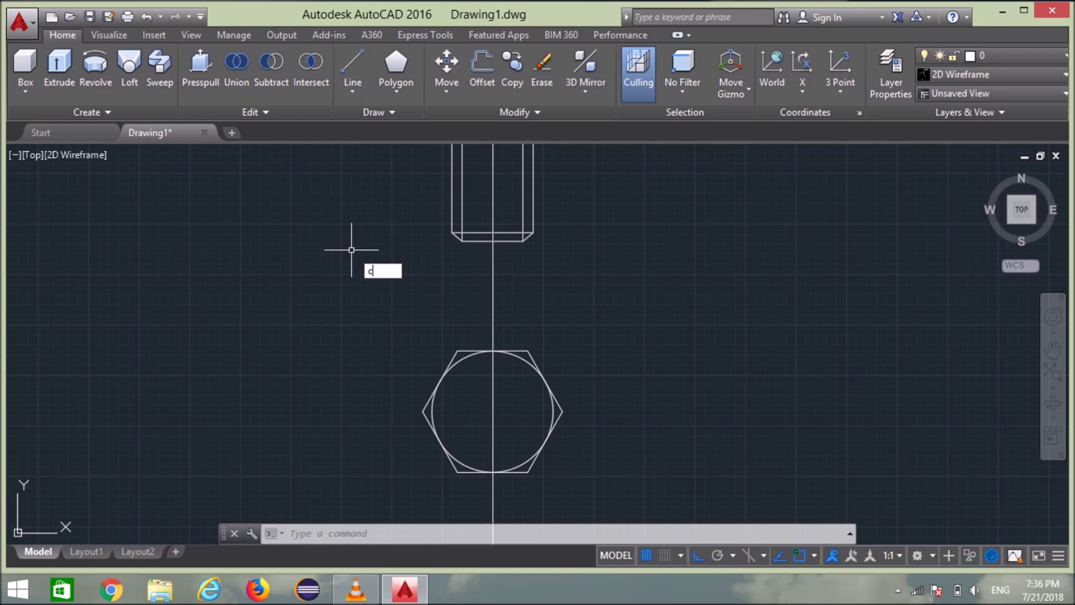
- Add a radius-10 circle at the hexagon's centre
key("Return")
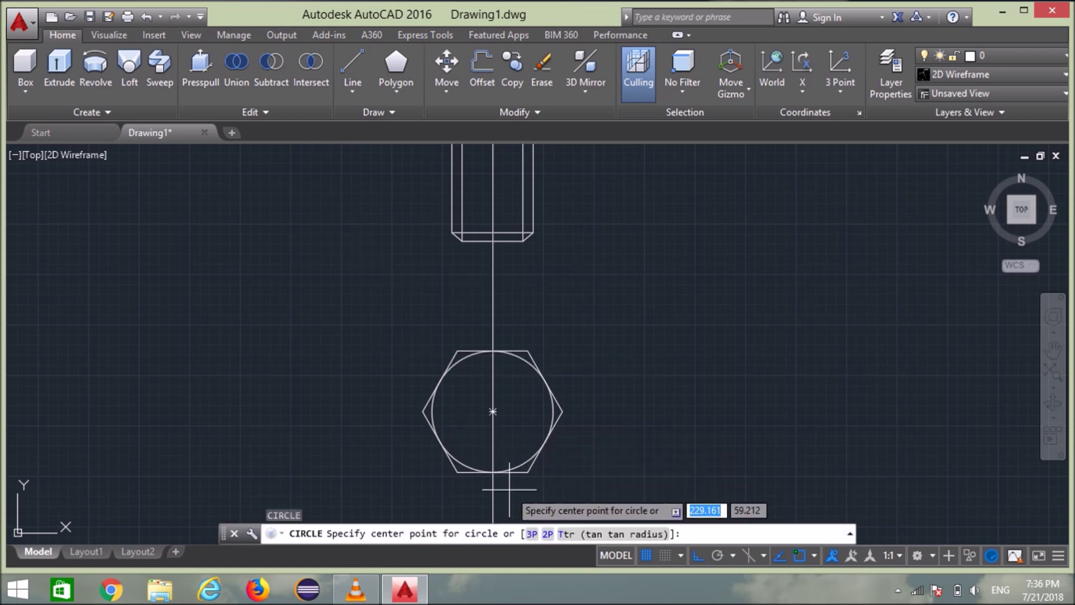
left_click(492, 412)
type("10")
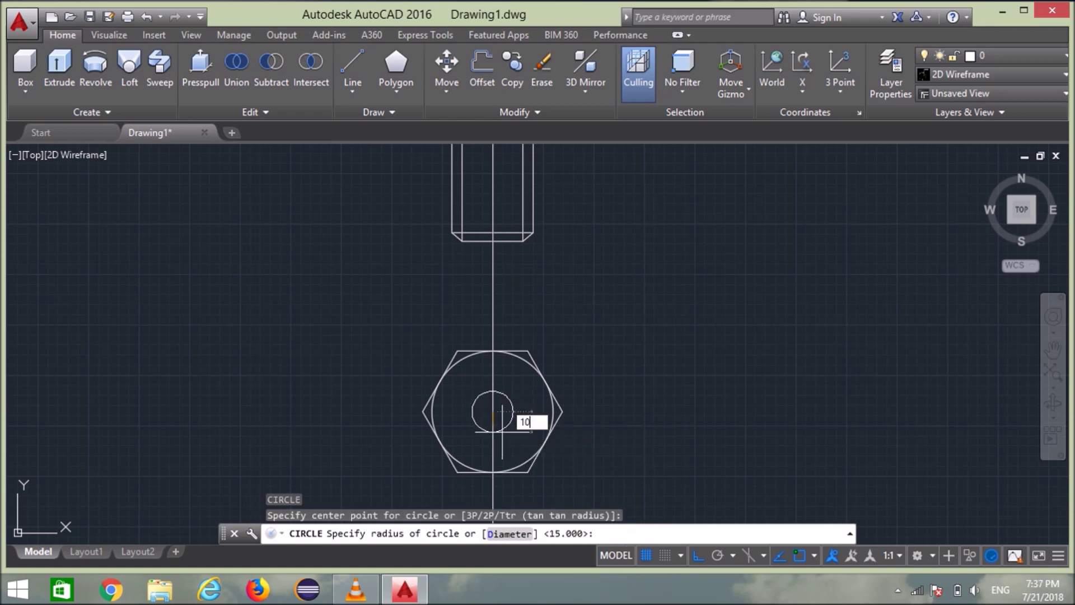
key("Return")
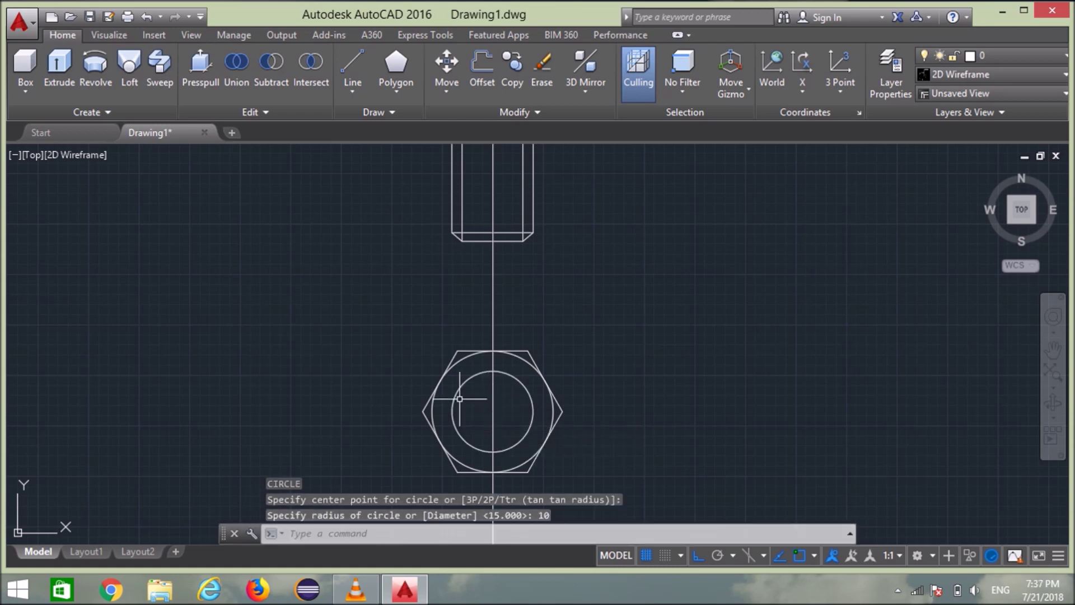
- Draw horizontal centre lines from the circle centre out past the hexagon's right and left sides
left_click(352, 67)
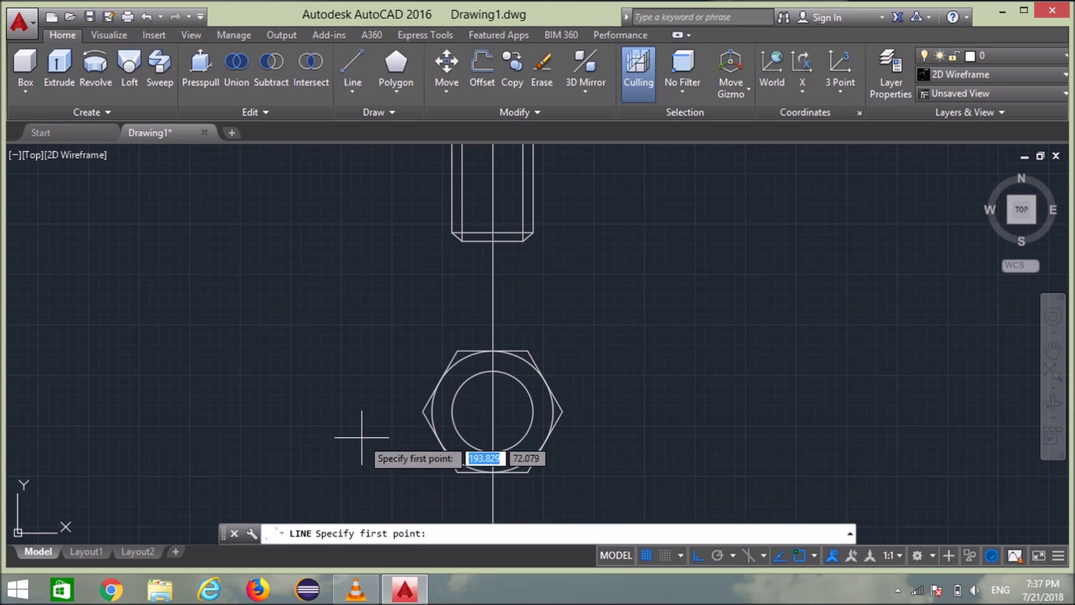
left_click(493, 412)
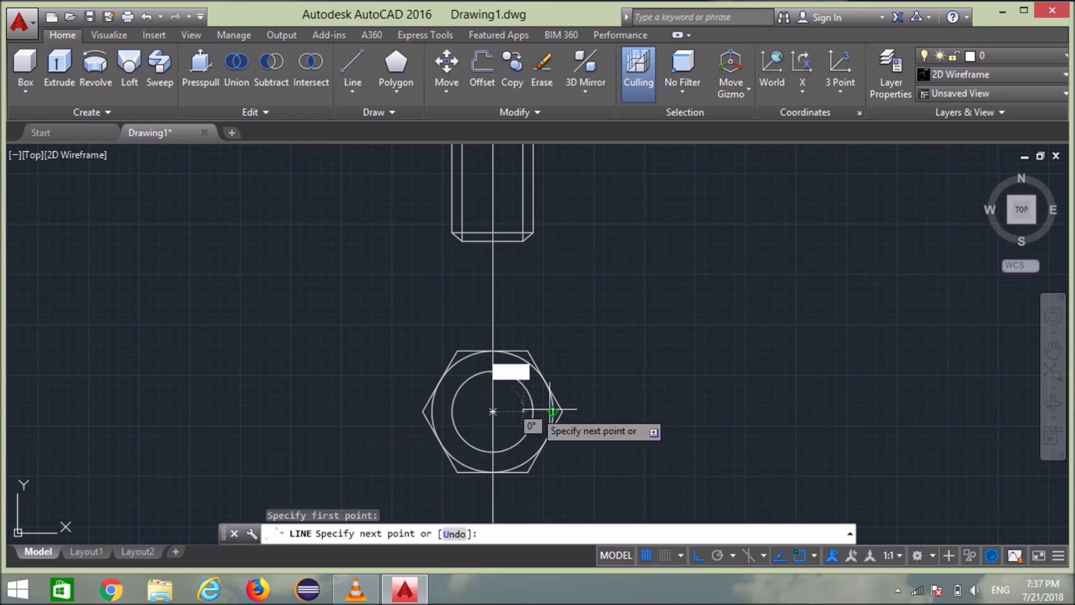
left_click(683, 428)
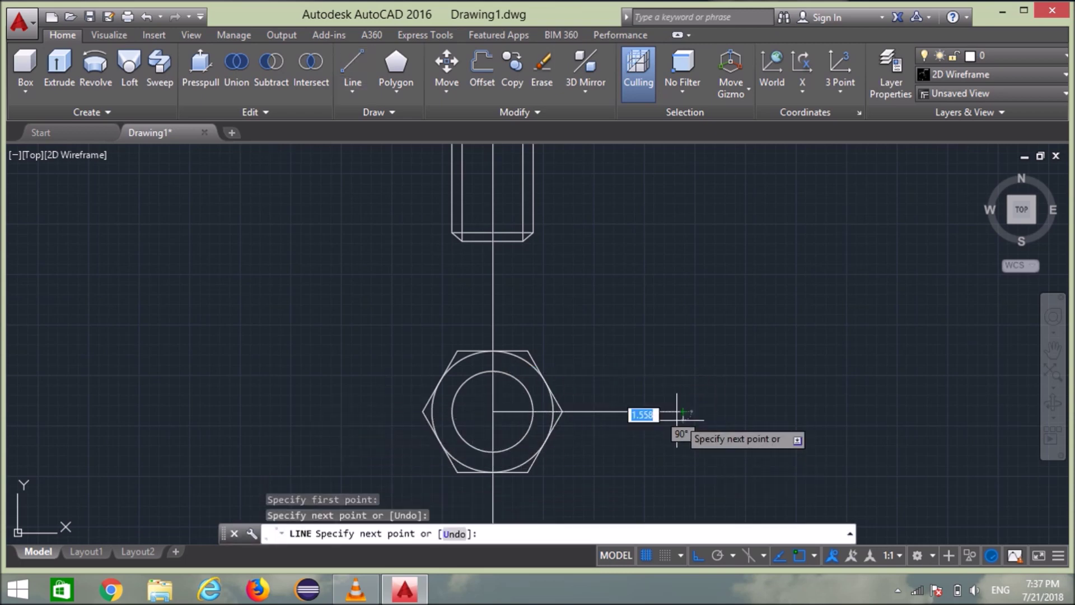
key("Return")
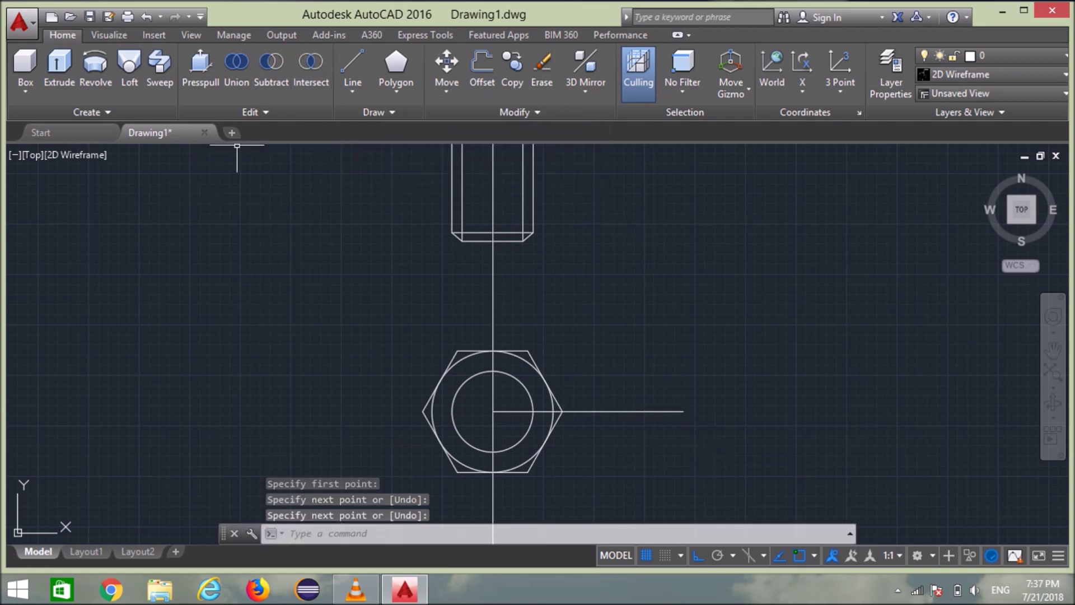
left_click(353, 70)
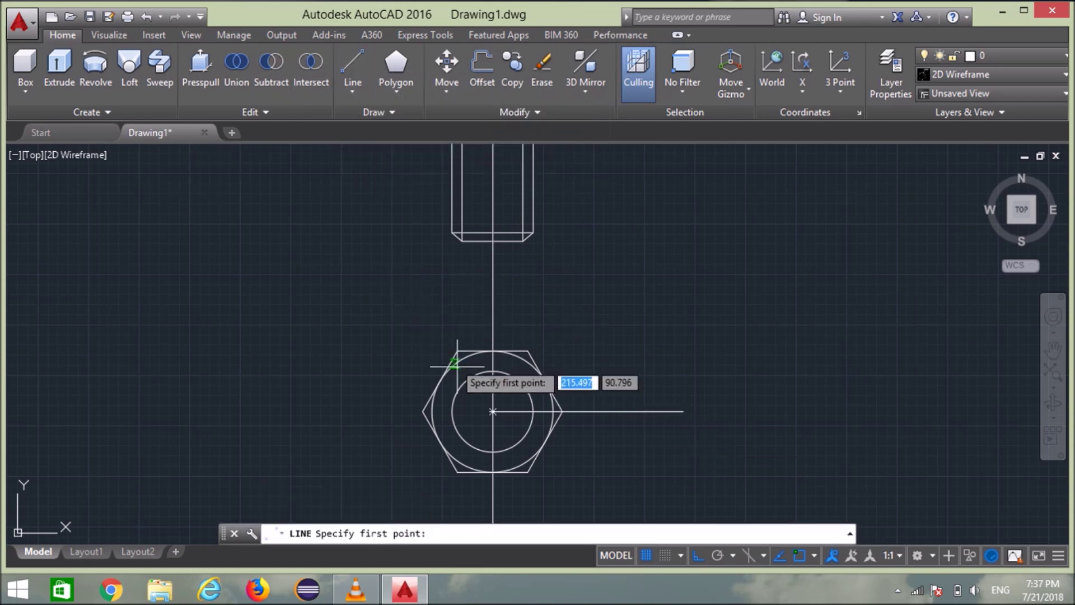
left_click(492, 412)
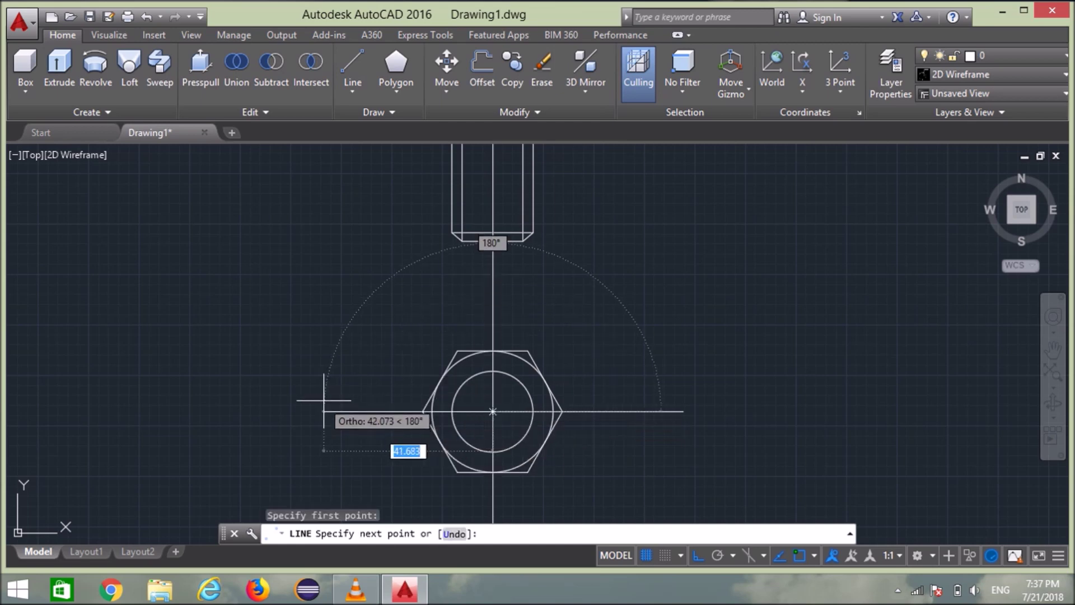
left_click(277, 418)
key("Return")
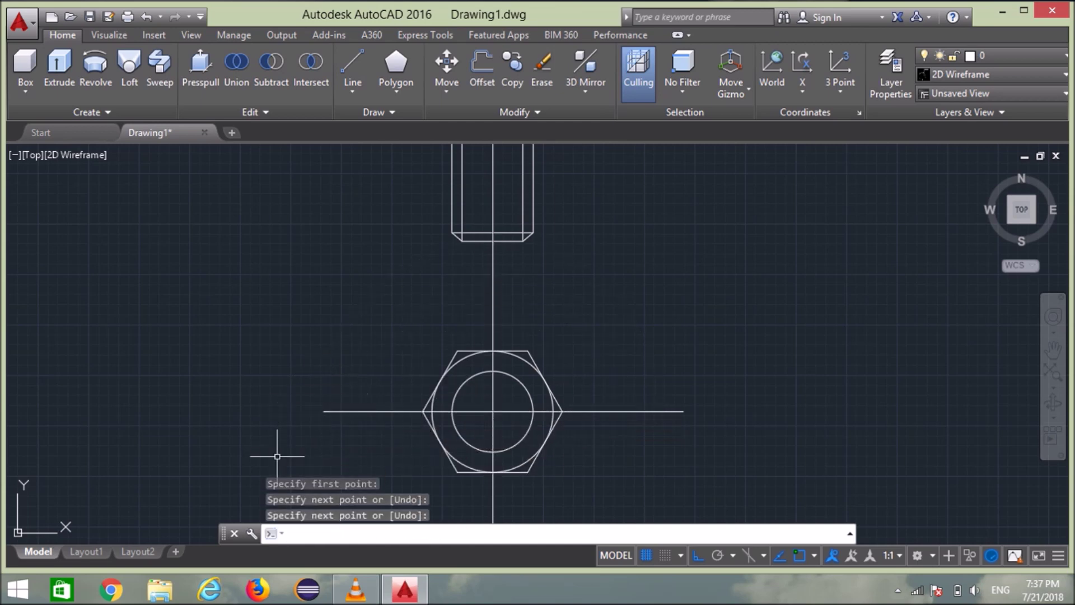
scroll(472, 428, "up", 2)
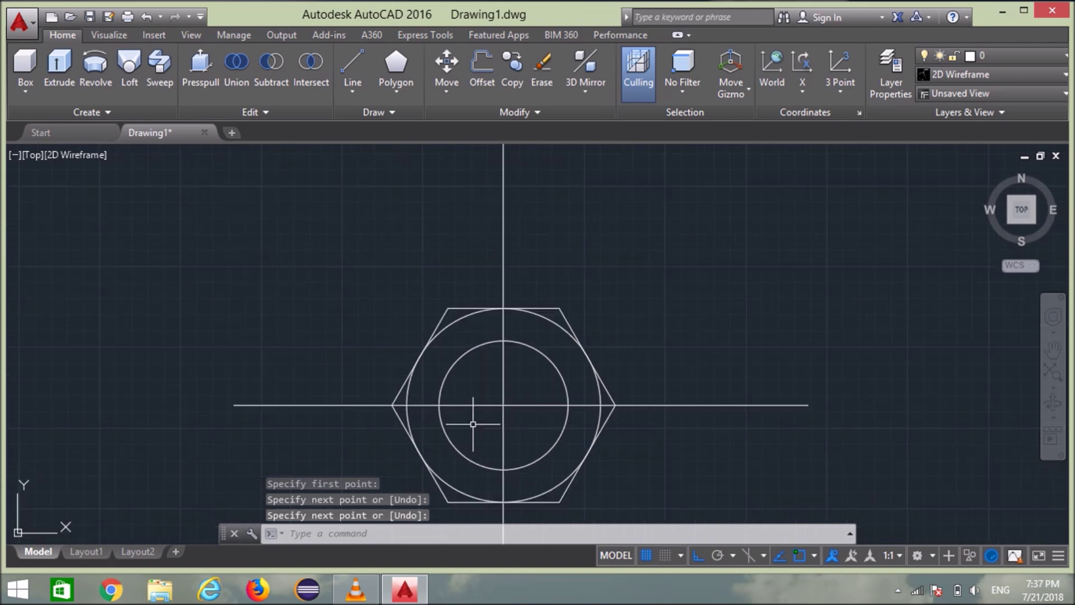
left_click(456, 369)
type("O")
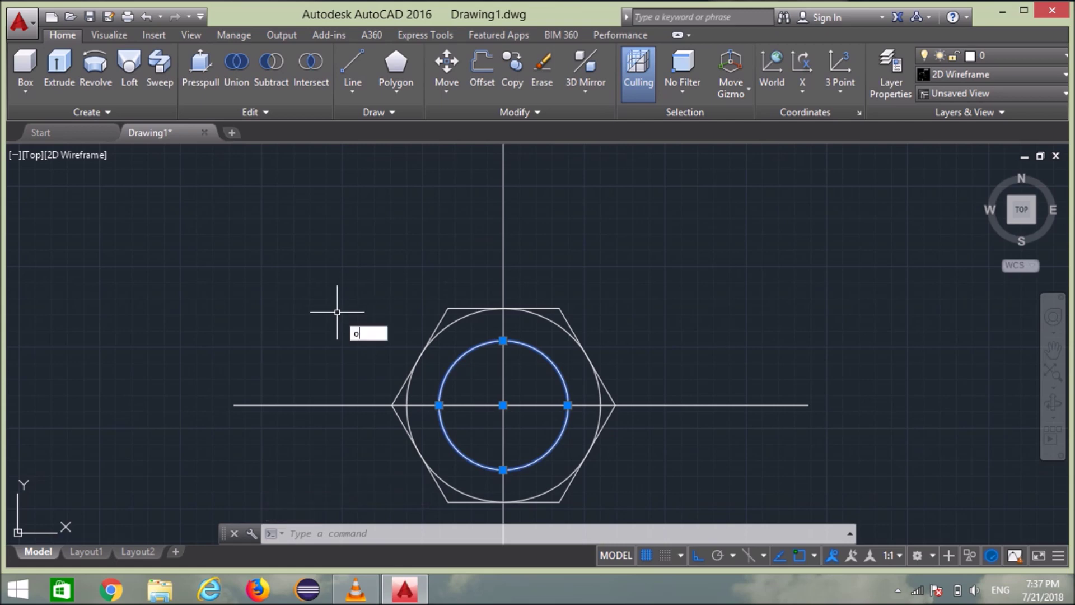
- Offset the radius-10 circle outward by 1 unit using the FF alias
type("ff")
key("Return")
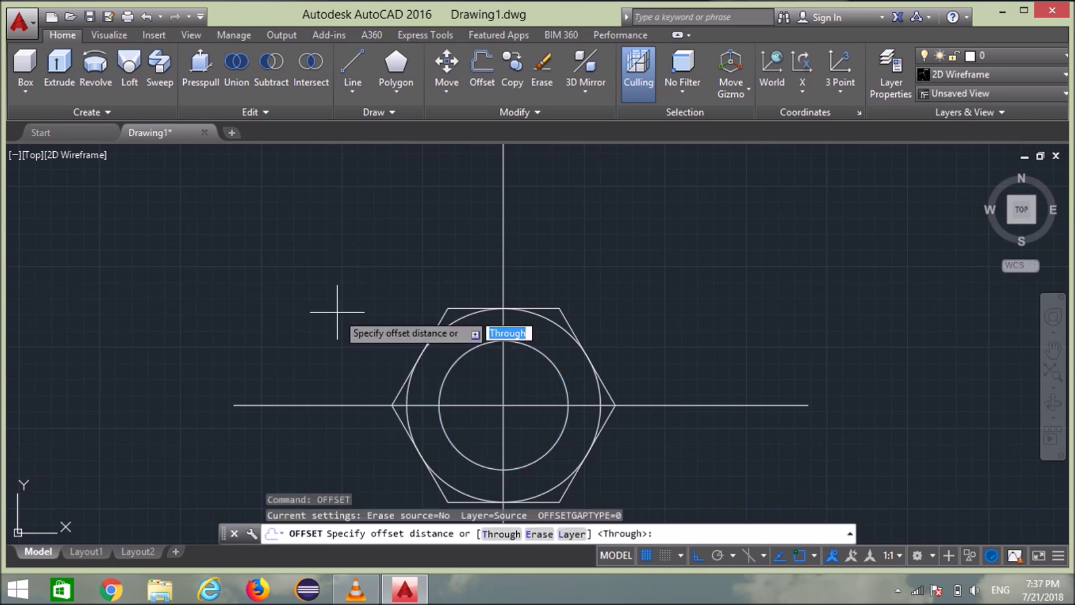
type("1")
key("Return")
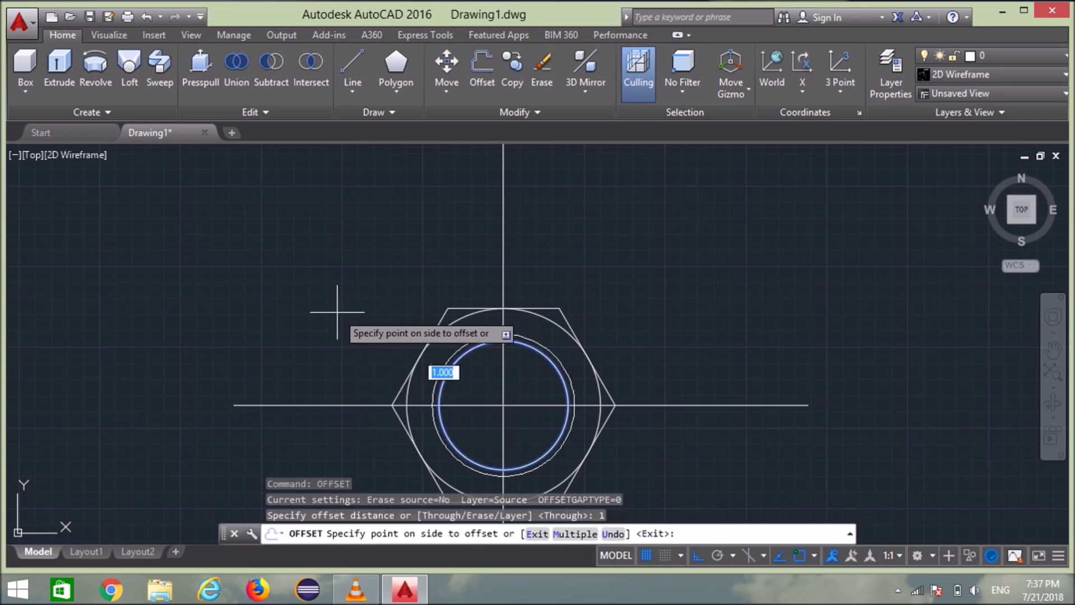
left_click(303, 291)
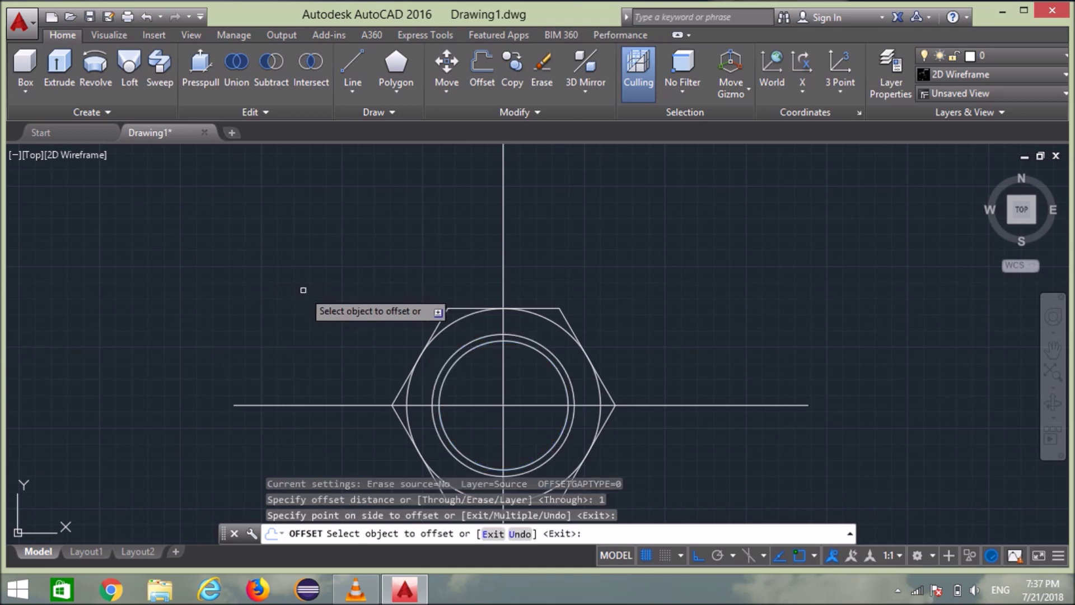
key("Escape")
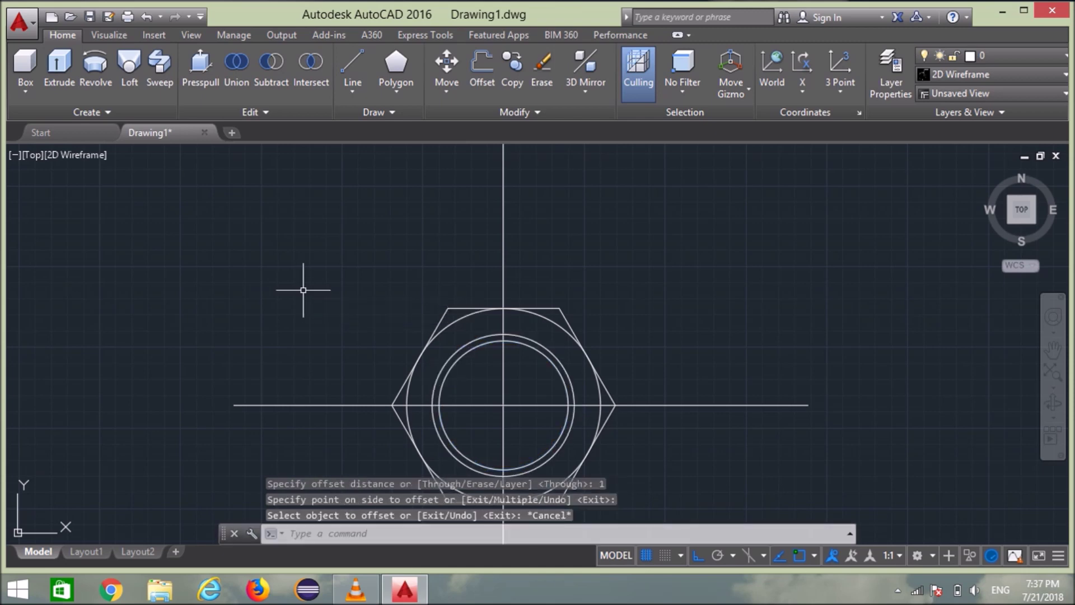
type("tr")
- Trim away the upper arc of the offset circle
key("Return")
key("Return")
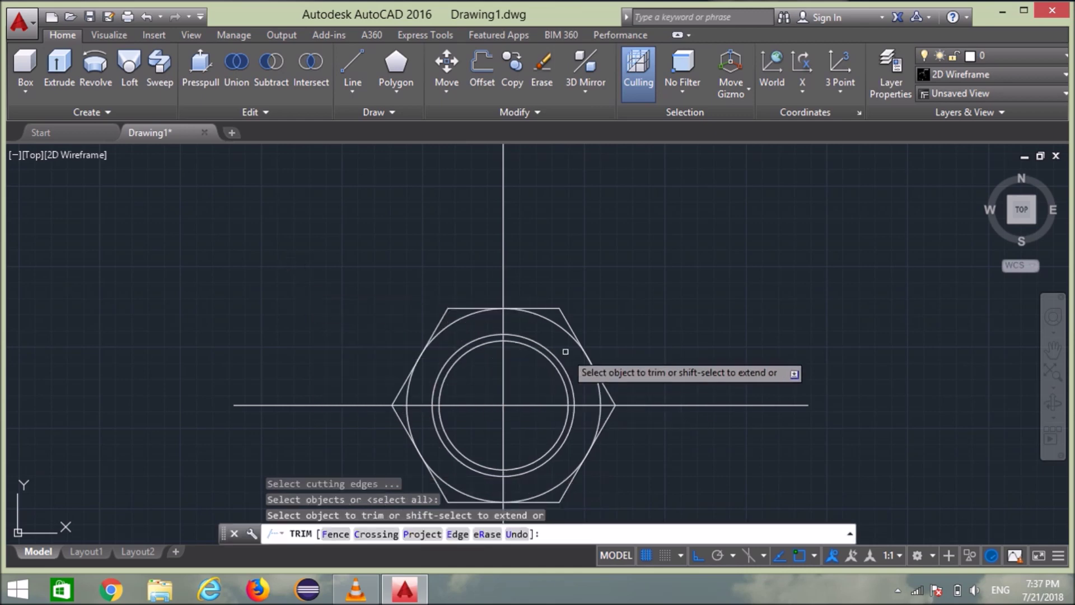
left_click(545, 346)
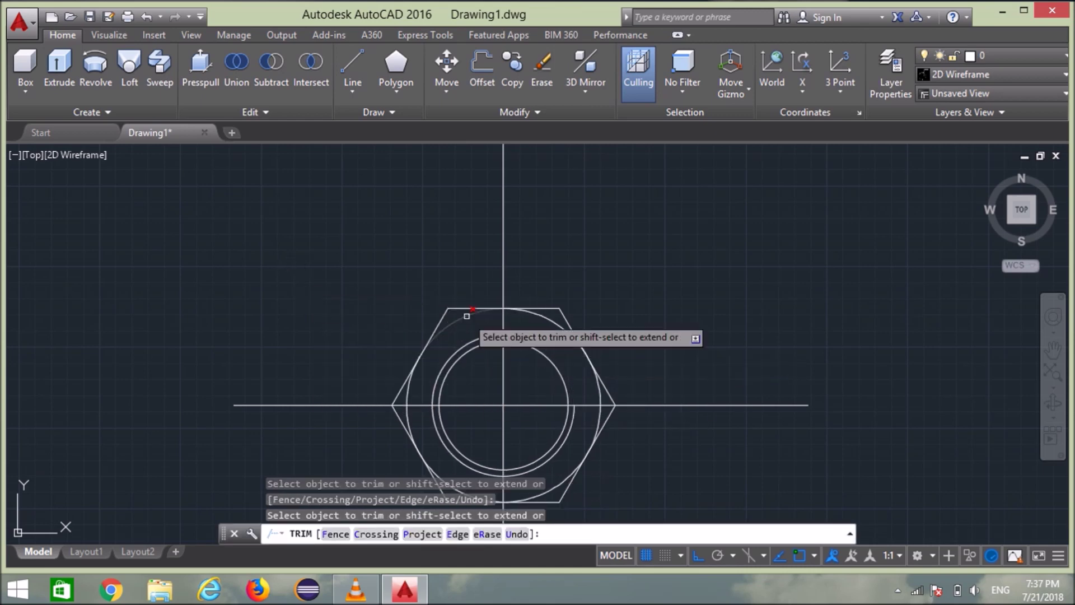
key("Escape")
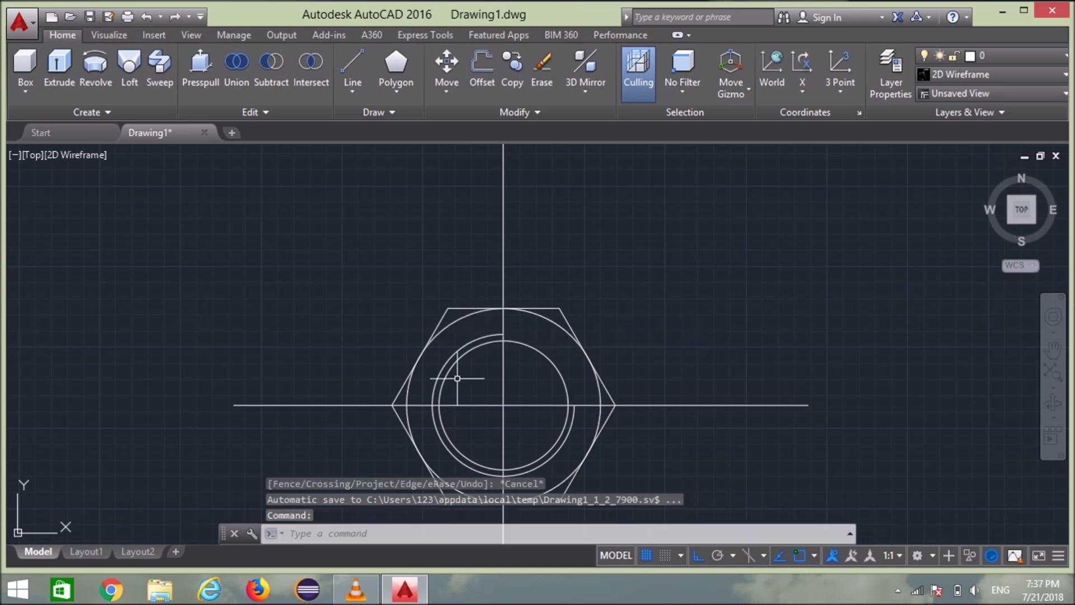
scroll(420, 388, "down", 2)
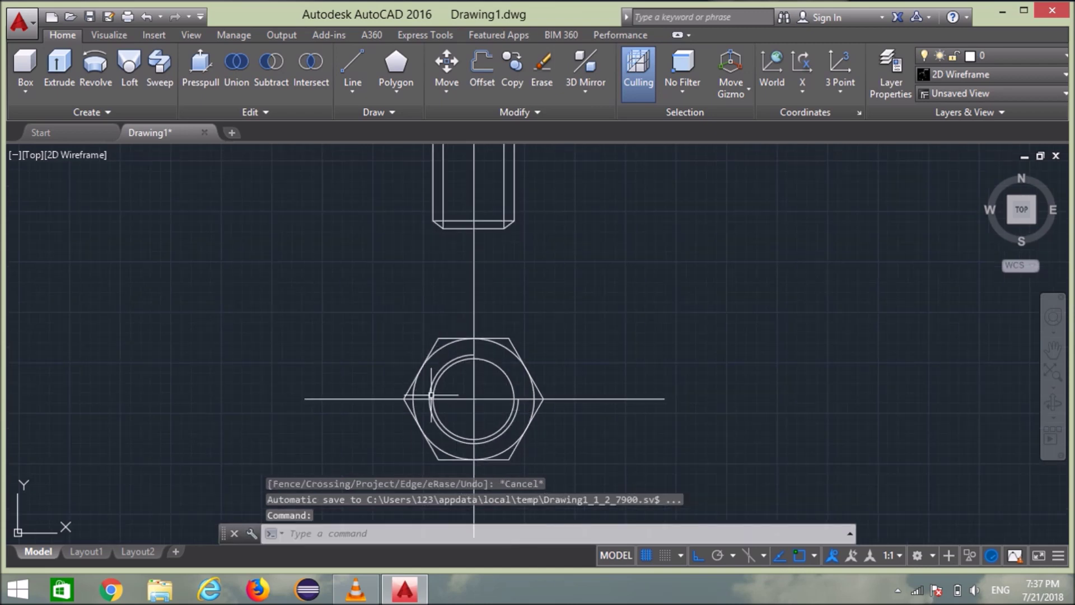
right_click(461, 410)
- Draw a horizontal line joining the right and left chamfer corners on the bolt shank
key("Escape")
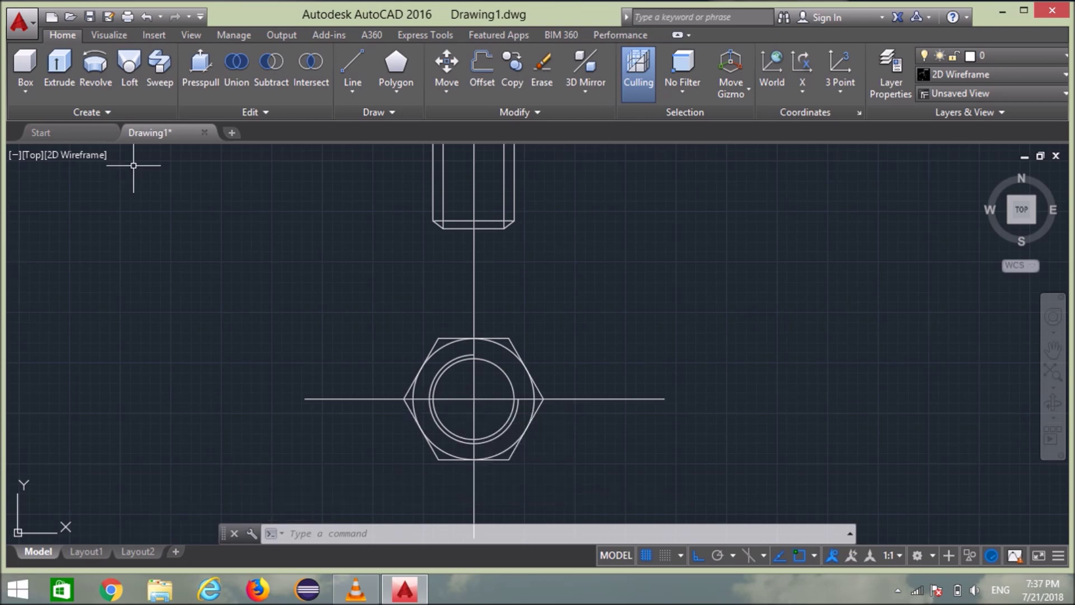
scroll(480, 364, "up", 2)
scroll(483, 370, "up", 2)
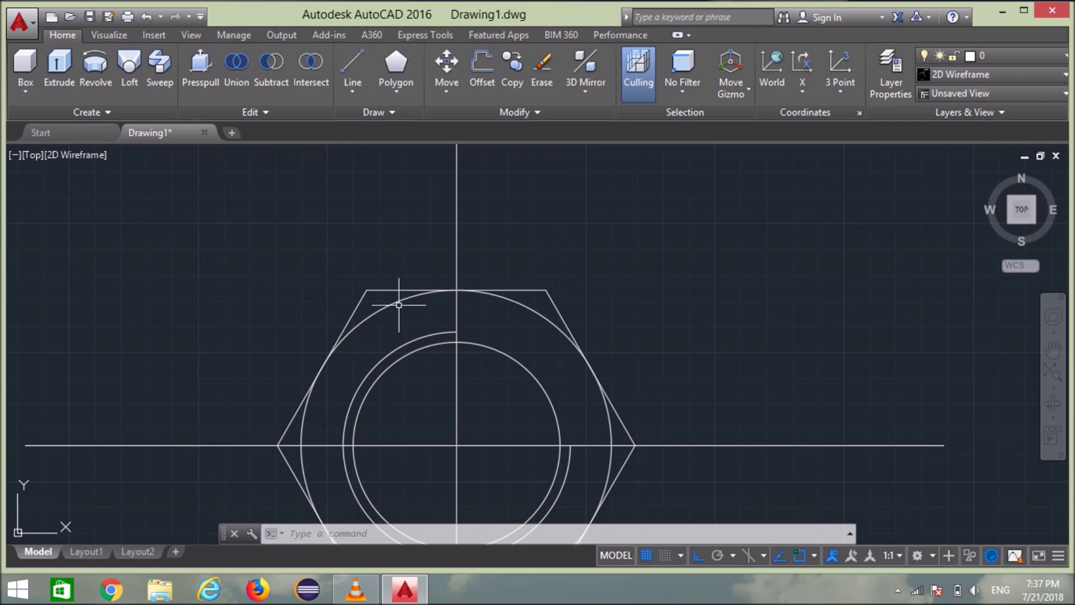
scroll(25, 154, "down", 2)
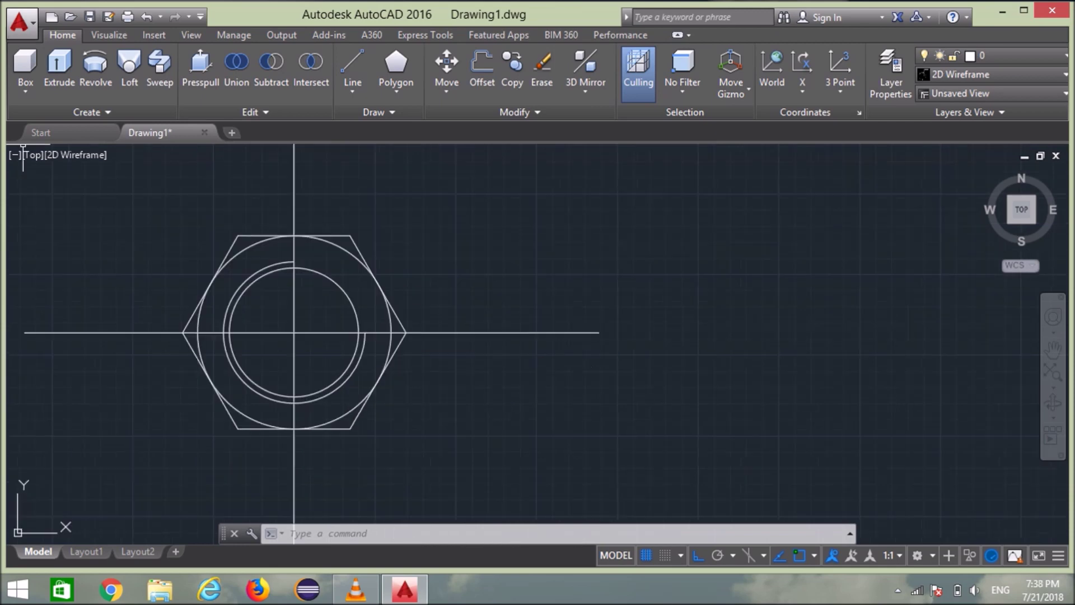
scroll(78, 151, "down", 2)
middle_click_drag(313, 300, 604, 510)
mouse_move(594, 353)
middle_mouse_down()
mouse_move(592, 439)
mouse_move(499, 440)
middle_mouse_up()
scroll(577, 395, "down", 2)
scroll(473, 268, "up", 2)
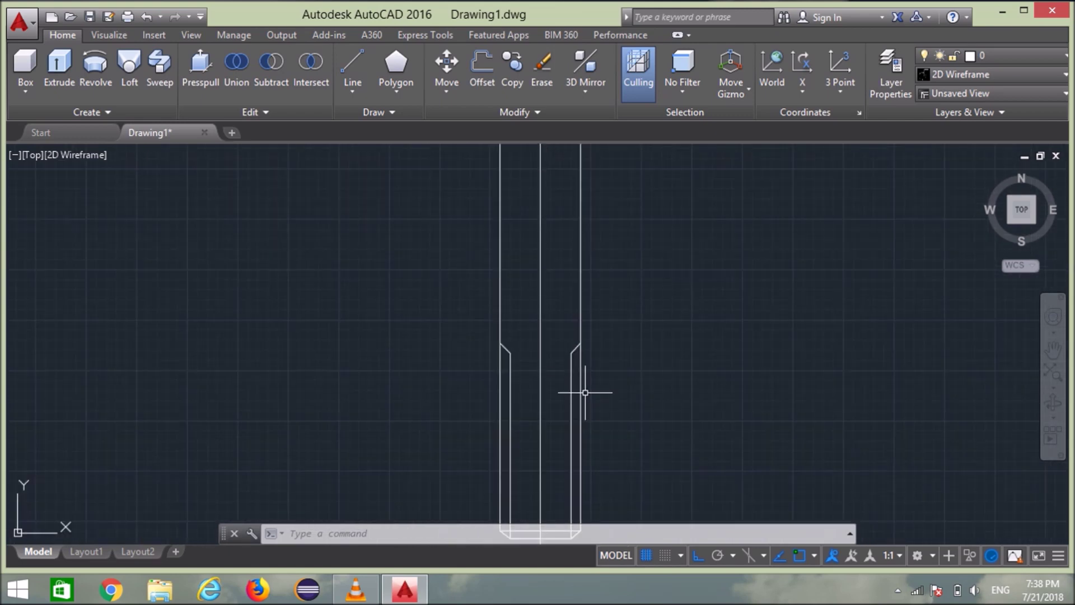
middle_click_drag(608, 405, 491, 197)
middle_click_drag(560, 294, 569, 434)
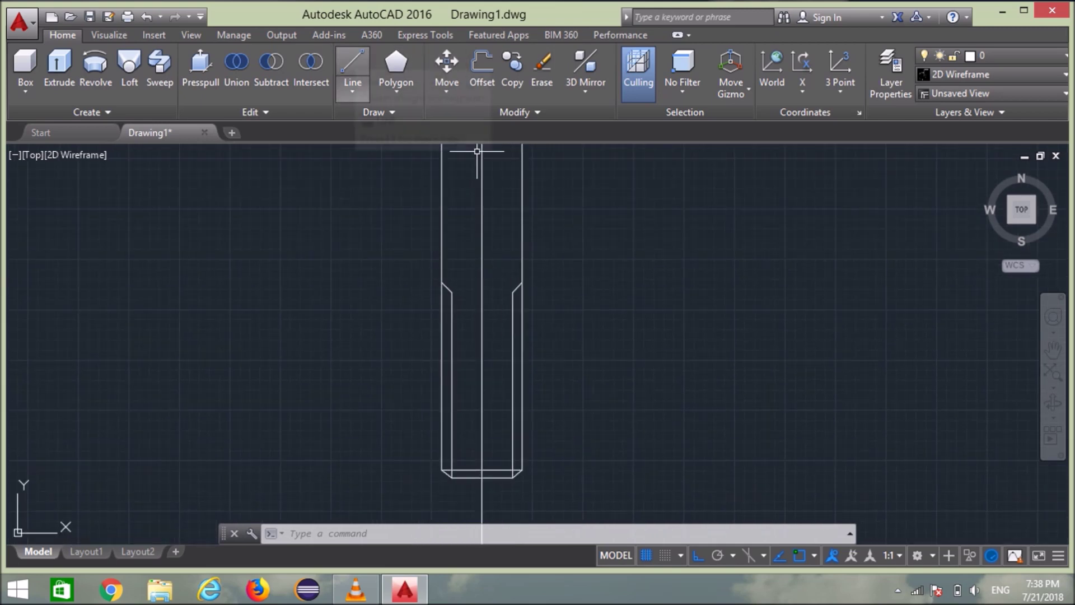
scroll(517, 287, "up", 4)
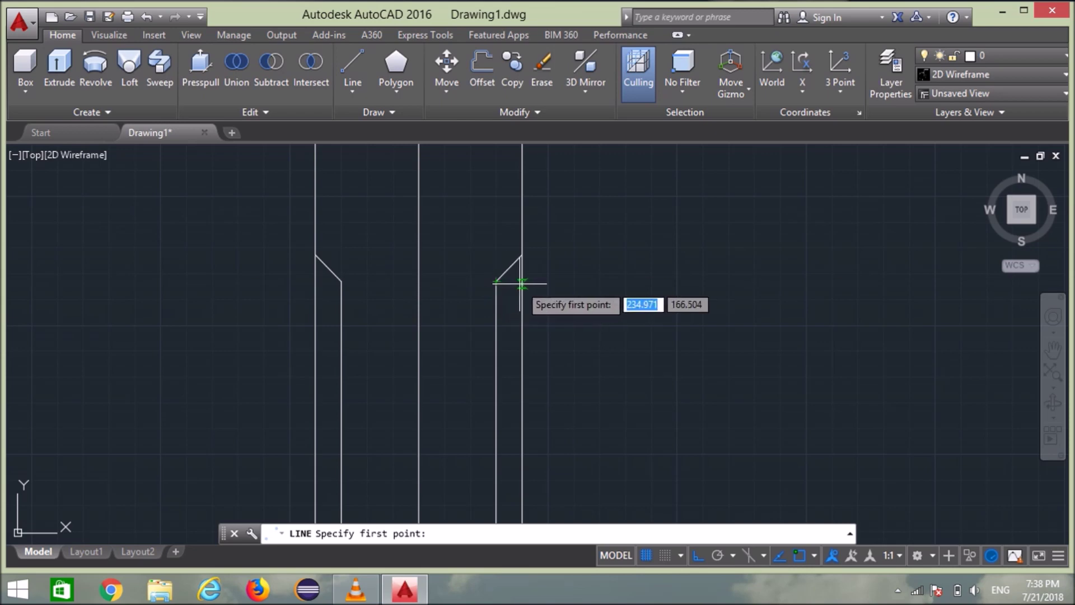
left_click(521, 283)
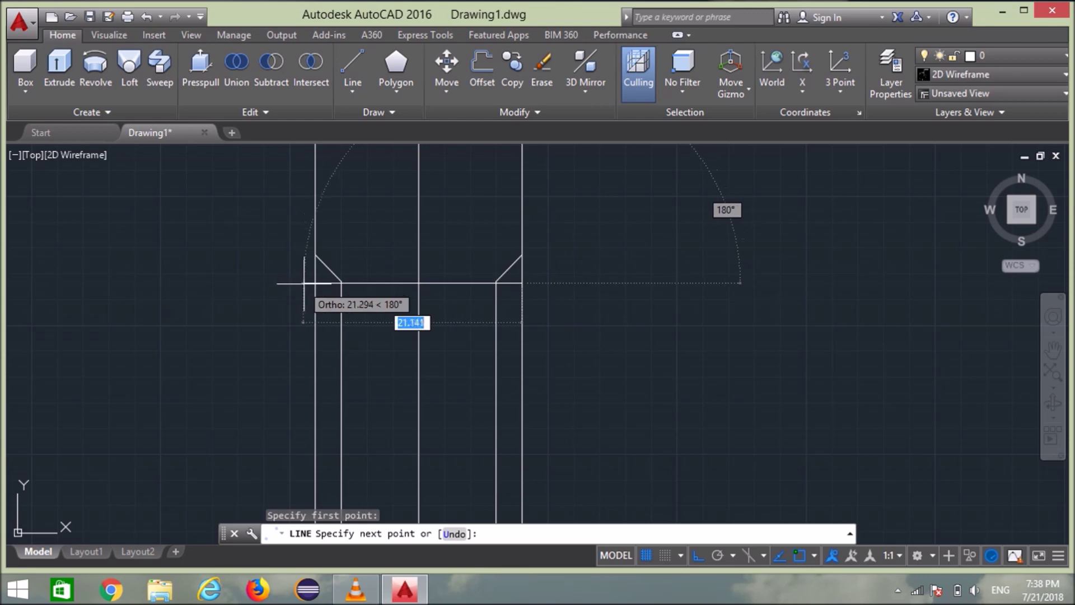
left_click(315, 283)
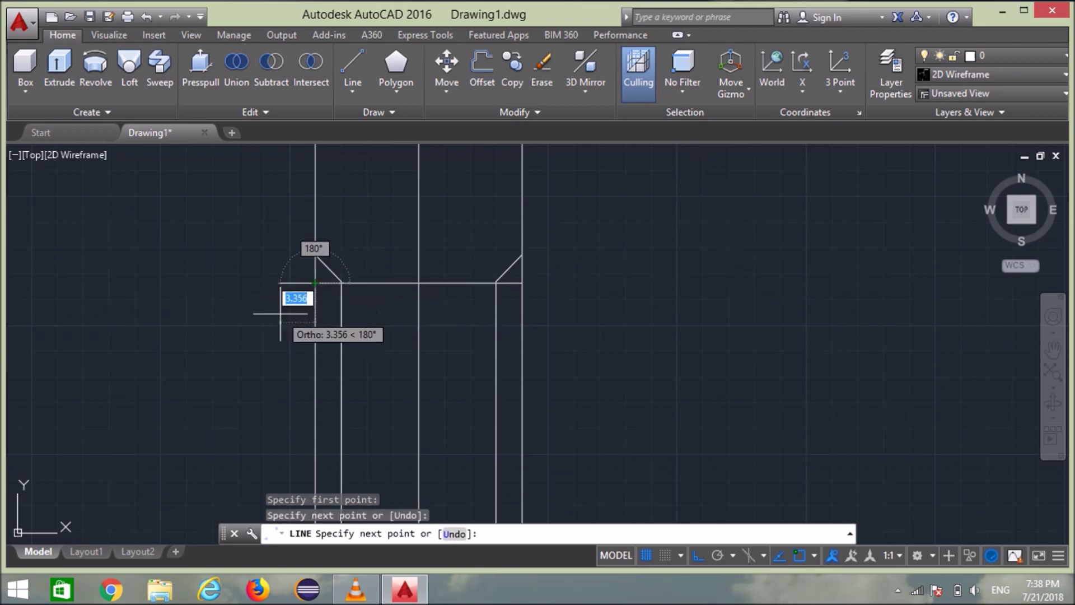
key("Return")
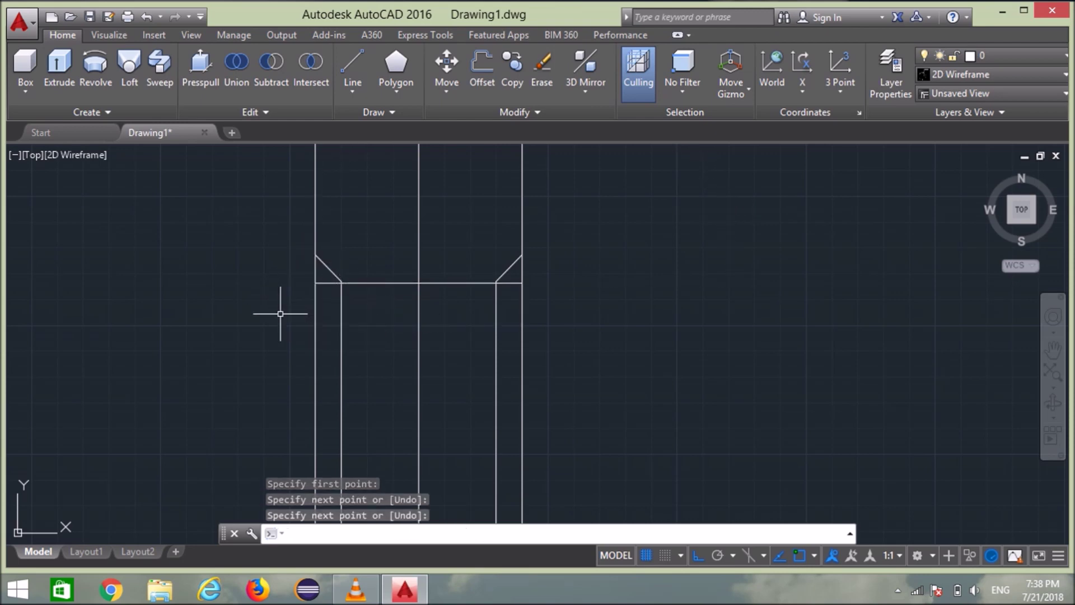
- Zoom and pan out to frame the whole bolt and nut view
scroll(280, 314, "down", 3)
scroll(288, 324, "down", 2)
middle_click_drag(448, 354, 704, 348)
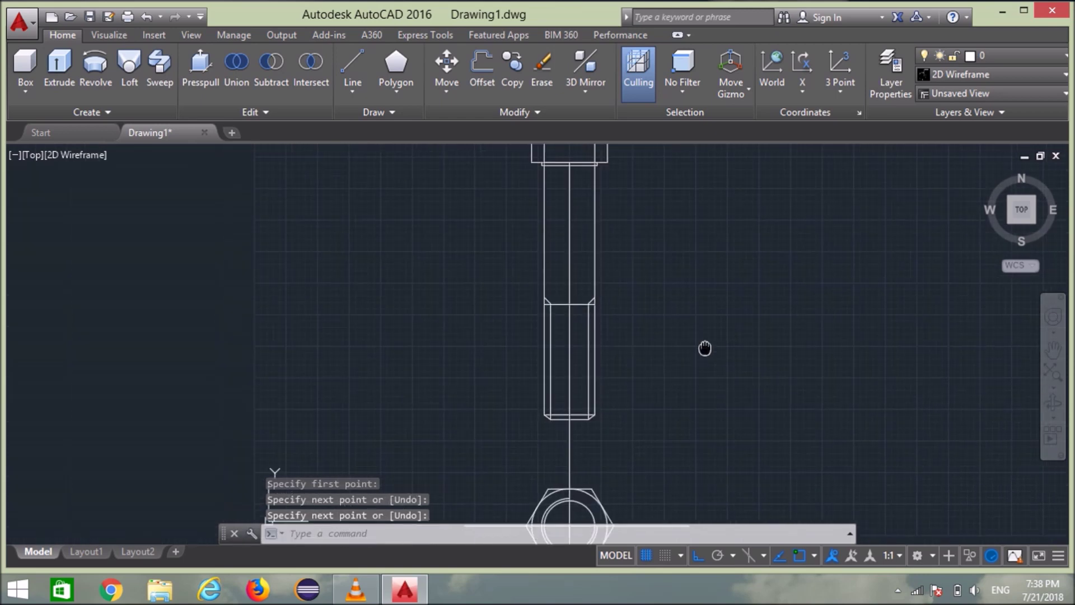
scroll(656, 432, "down", 2)
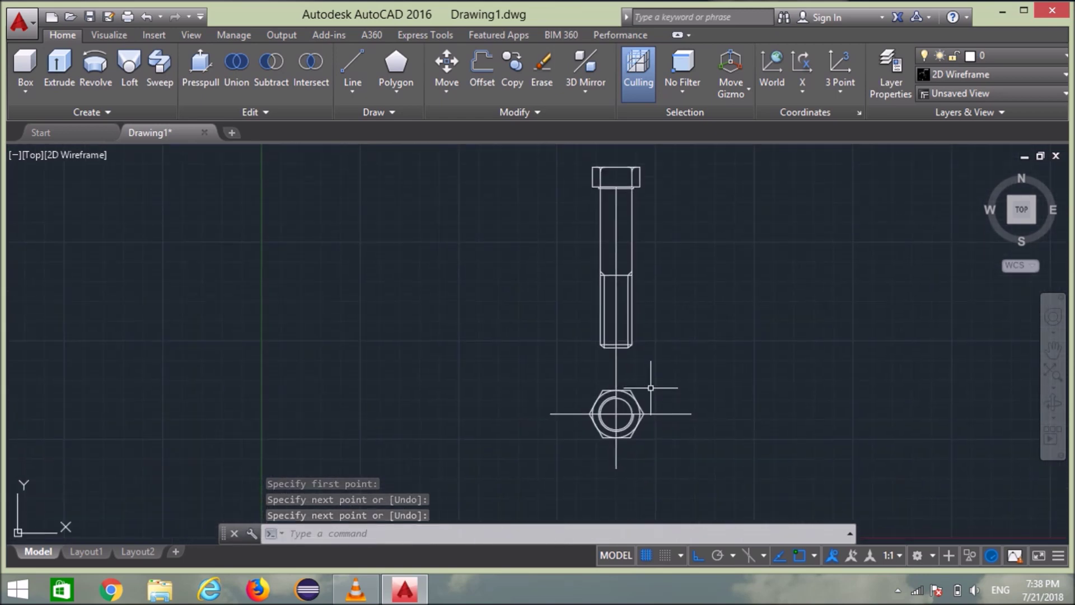
mouse_move(668, 419)
middle_mouse_down()
mouse_move(600, 357)
mouse_move(562, 384)
middle_mouse_up()
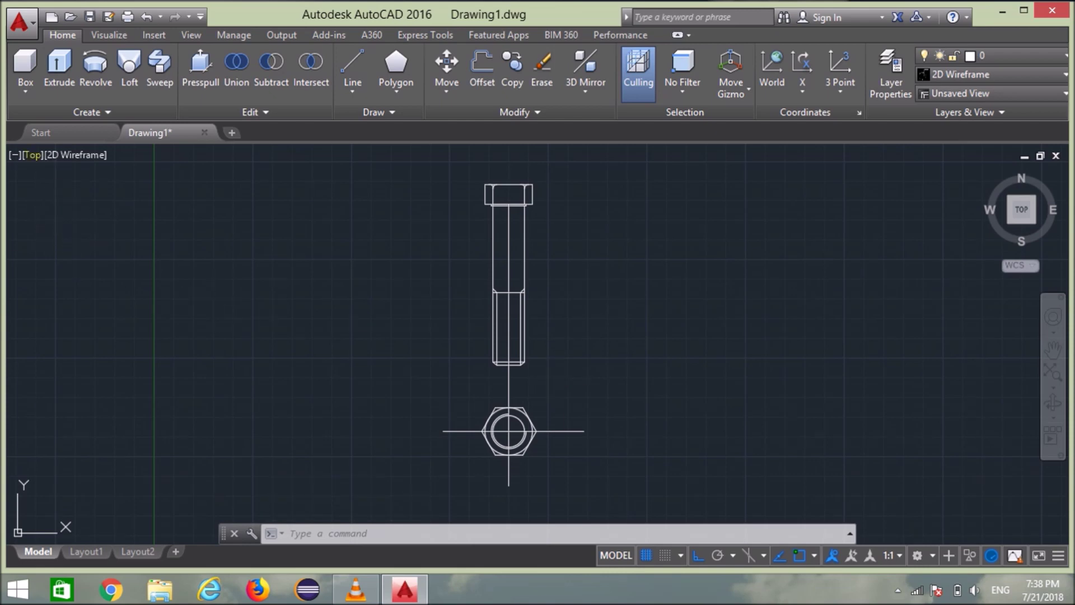
- Switch the viewport to SW Isometric and shift the bolt drawings to the lower left
left_click(33, 155)
left_click(68, 299)
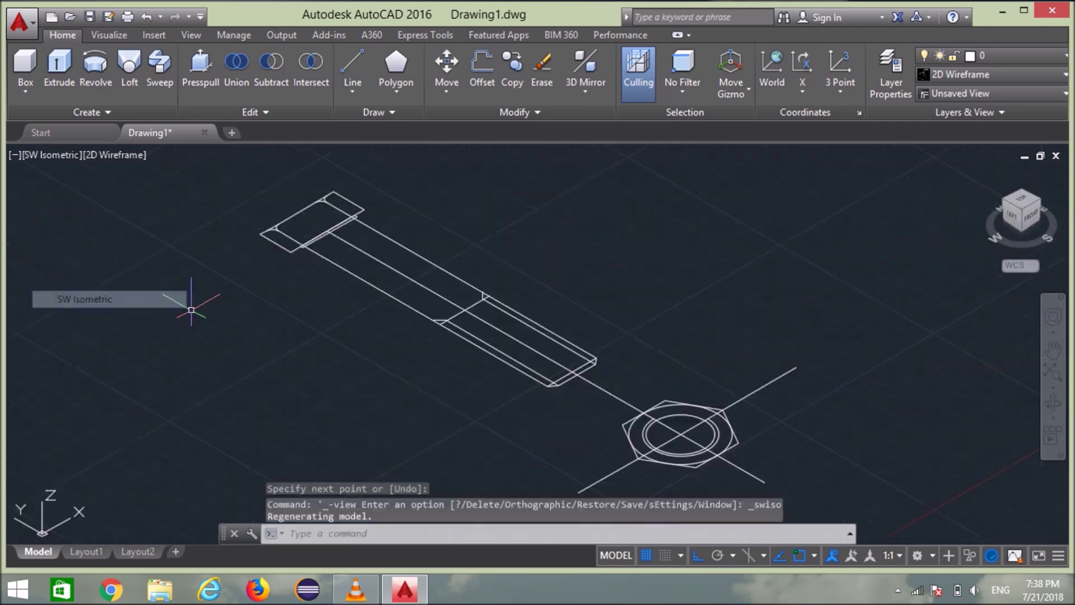
middle_click_drag(618, 293, 348, 343)
scroll(384, 312, "down", 2)
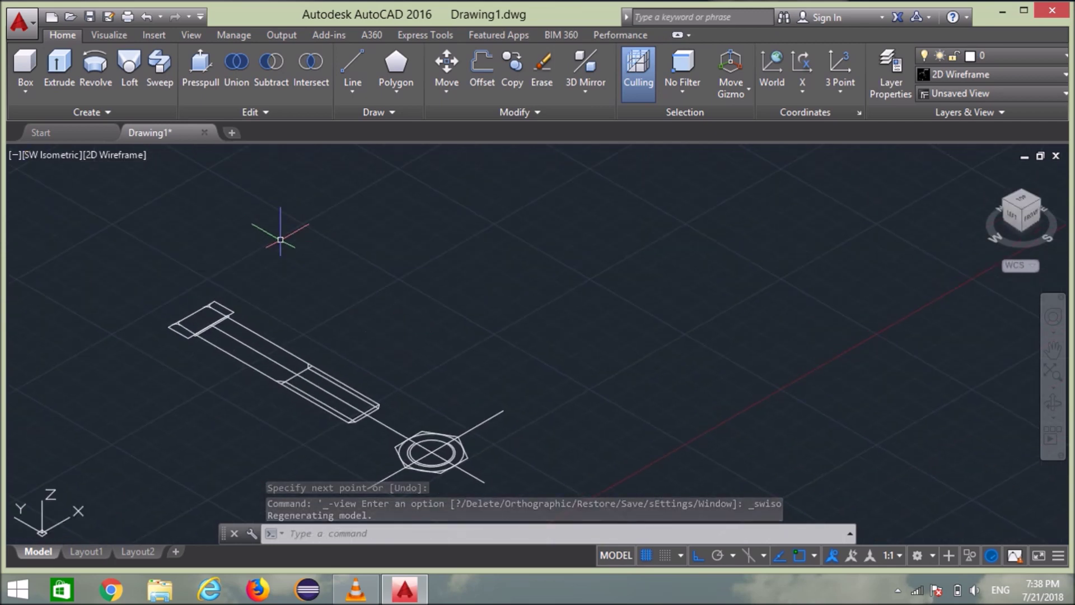
- Draw a radius-10 circle in open space beside the bolt drawings
type("c")
key("Return")
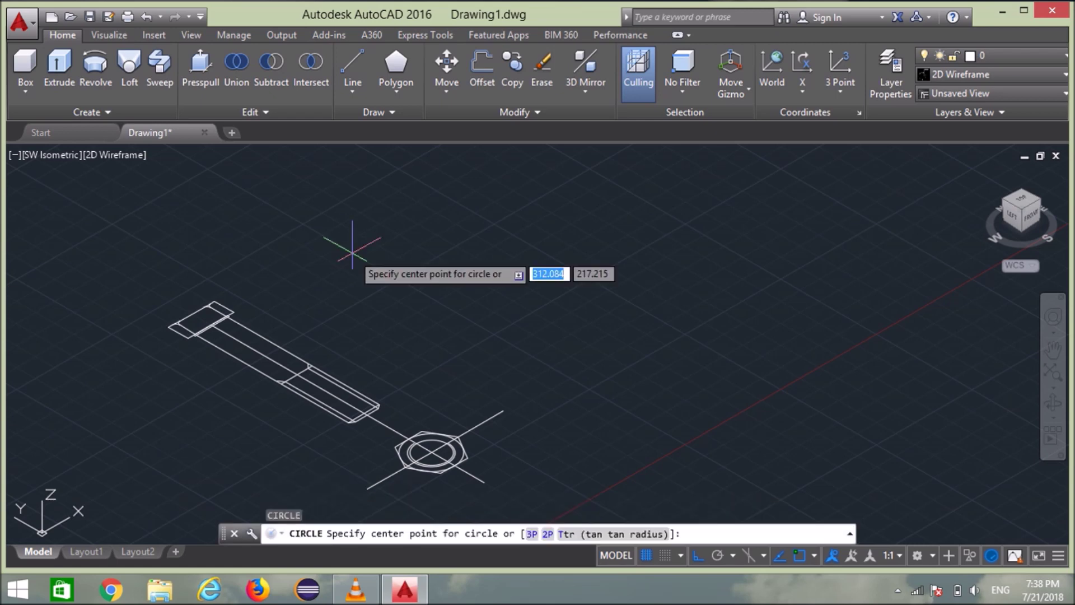
left_click(498, 324)
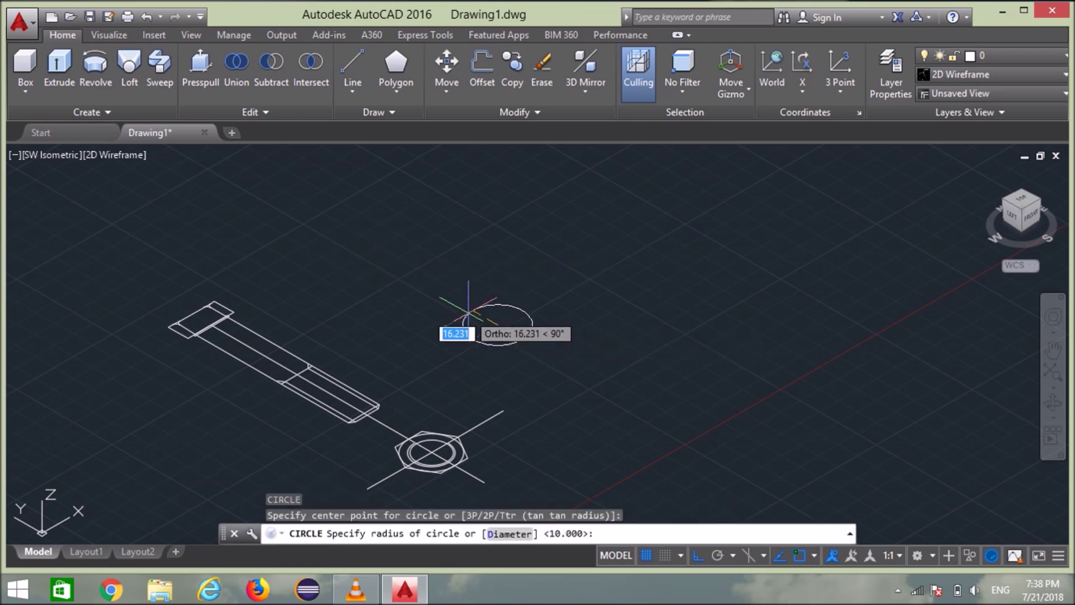
type("1")
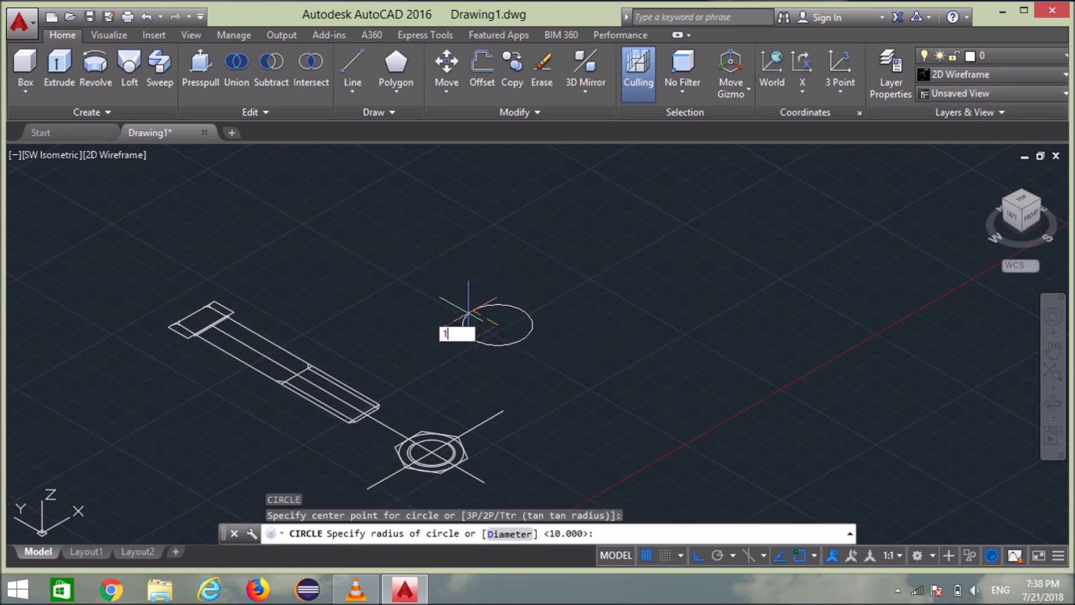
key("Return")
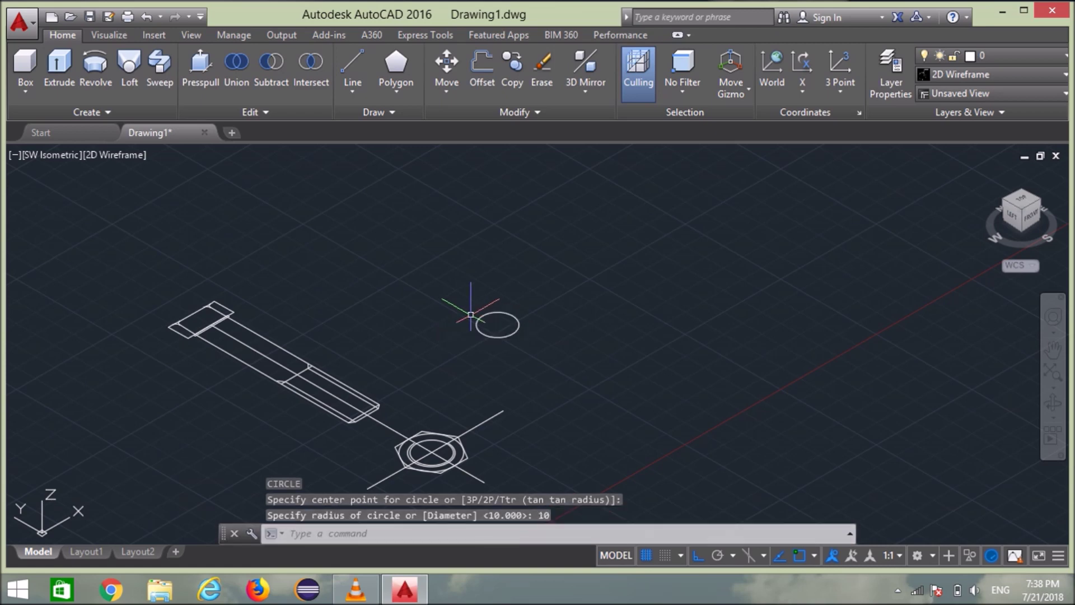
scroll(502, 315, "up", 2)
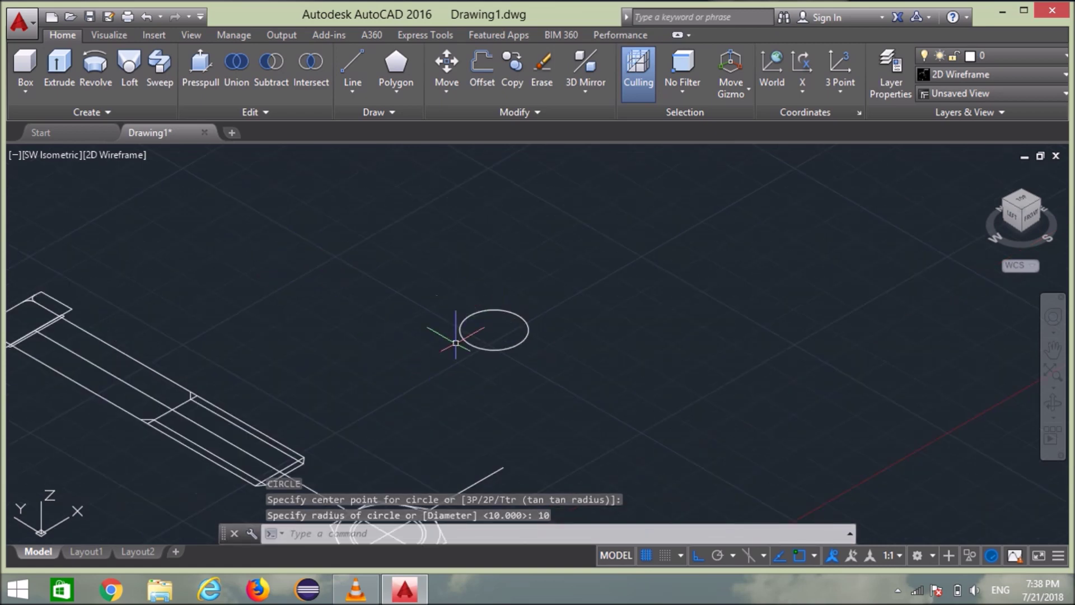
left_click(459, 330)
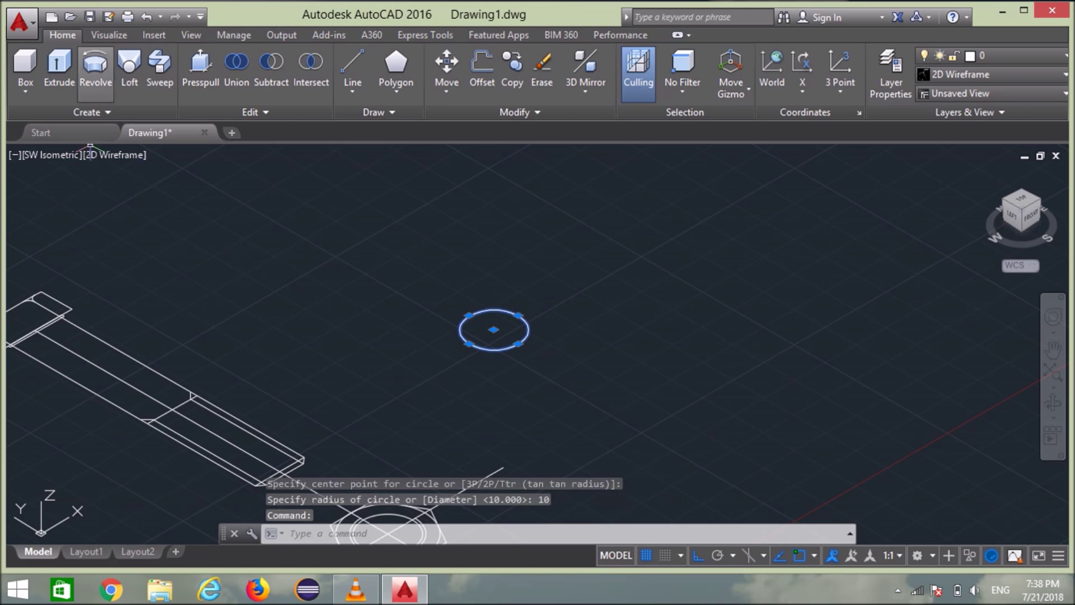
- Extrude the circle 100 units into the cylindrical shank
left_click(59, 65)
type("100")
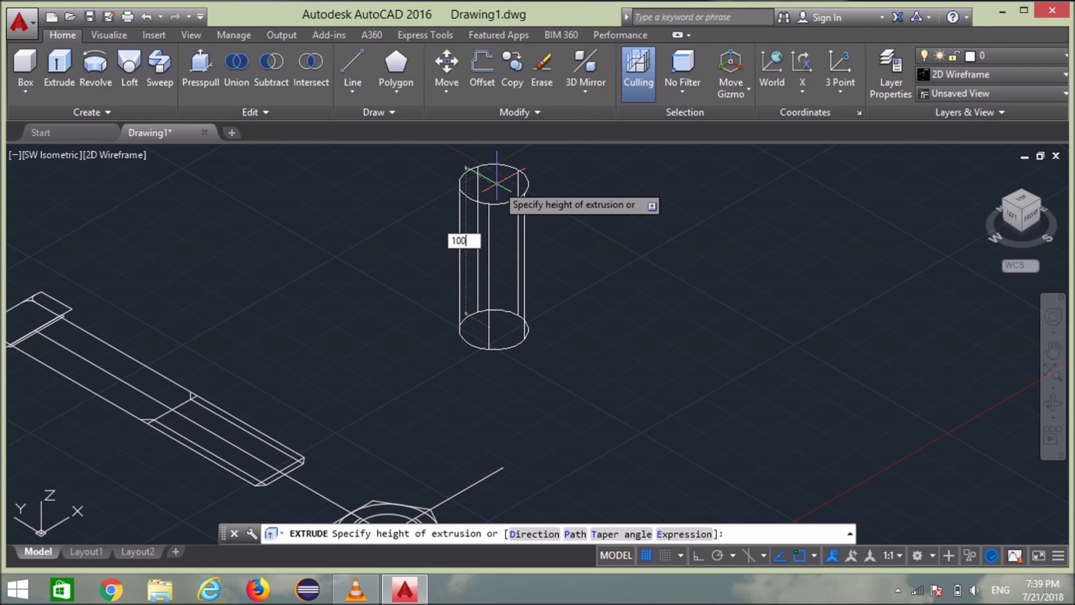
key("Return")
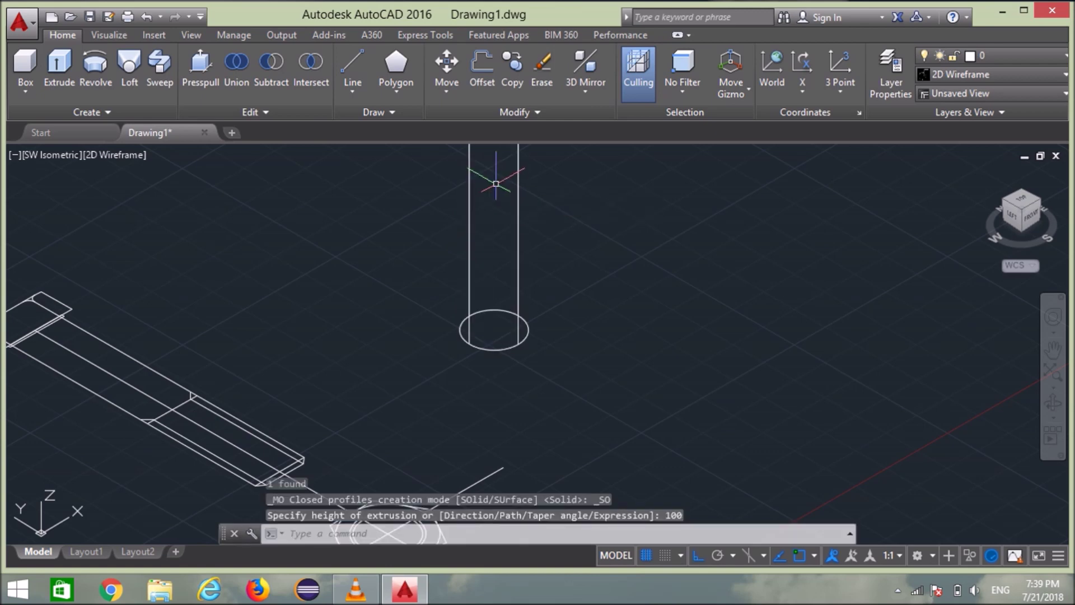
scroll(449, 429, "down", 3)
middle_click_drag(419, 355, 427, 397)
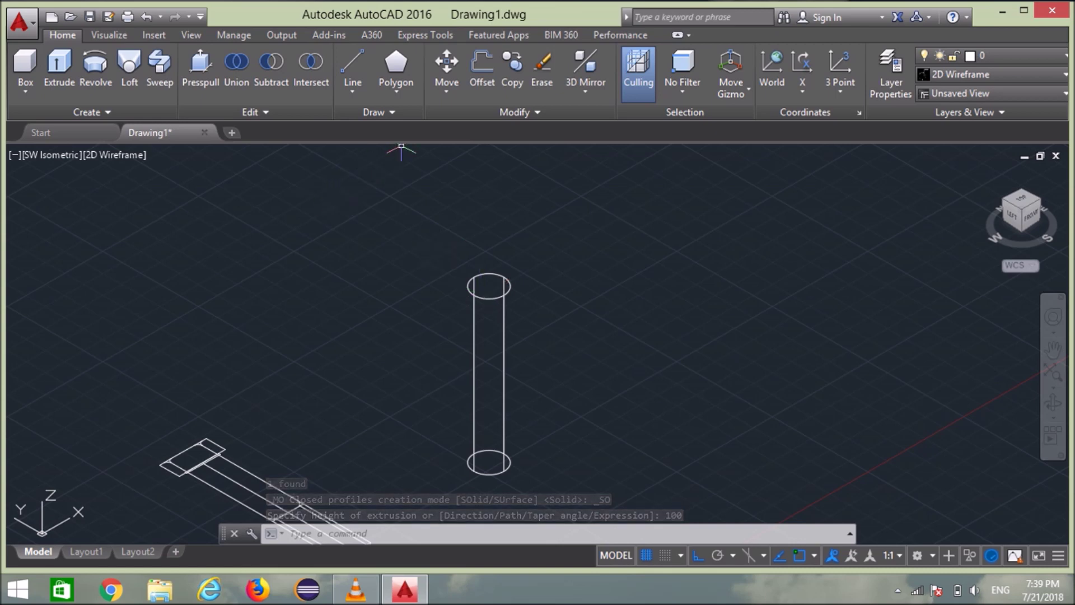
- Draw a six-sided circumscribed polygon of radius 15 centred on the shank's top circle
left_click(396, 68)
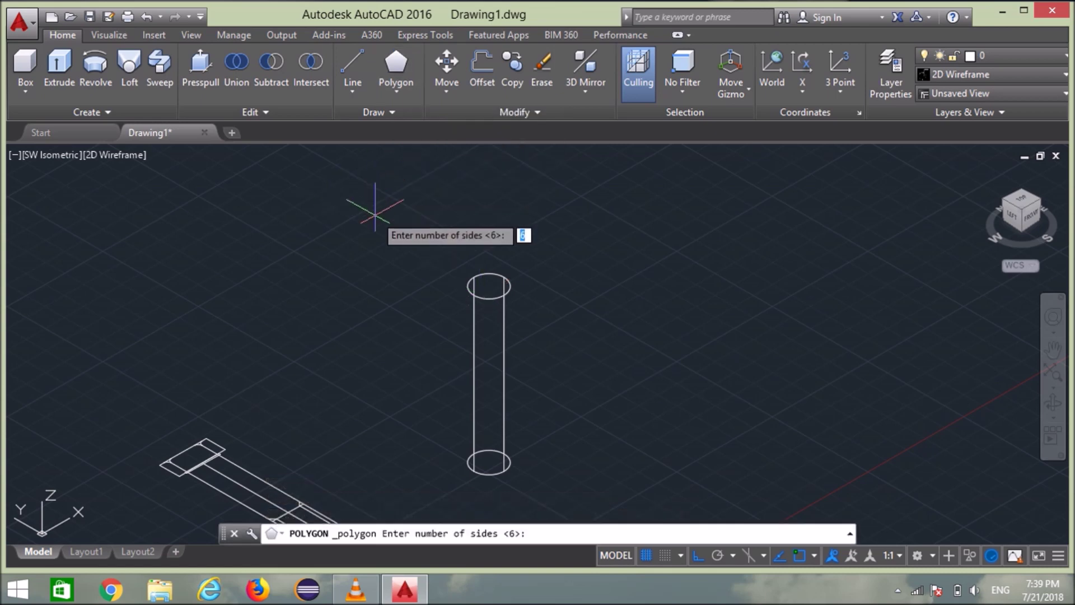
key("Return")
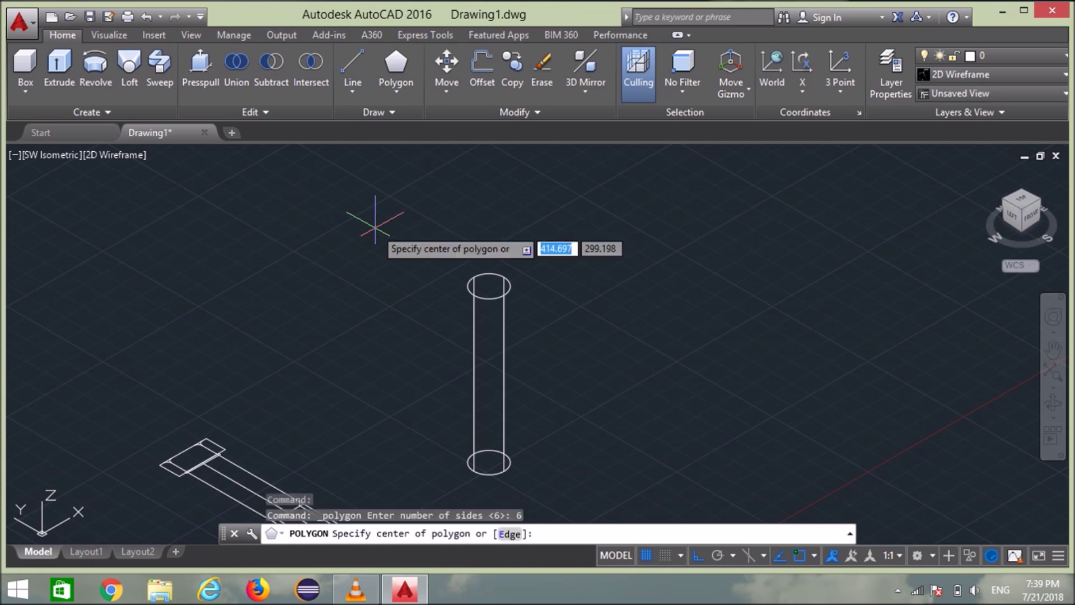
scroll(486, 283, "up", 2)
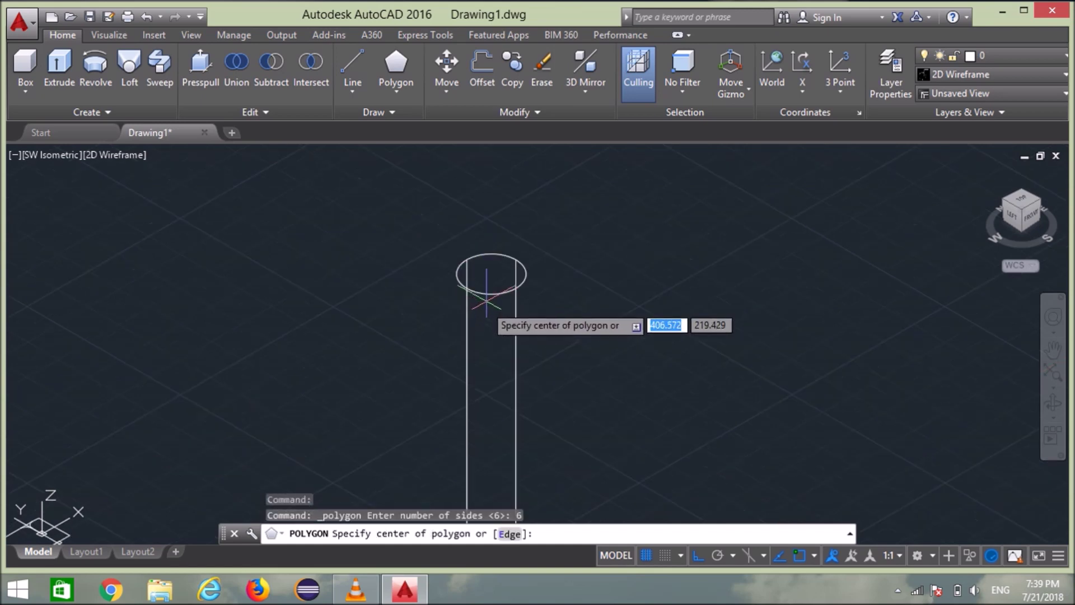
left_click(491, 273)
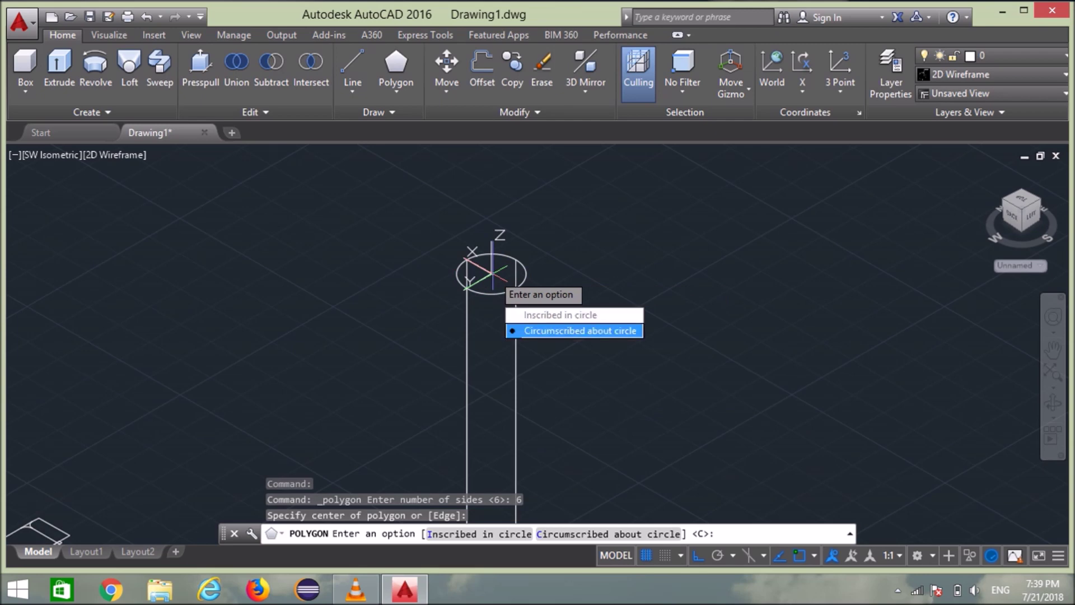
left_click(580, 331)
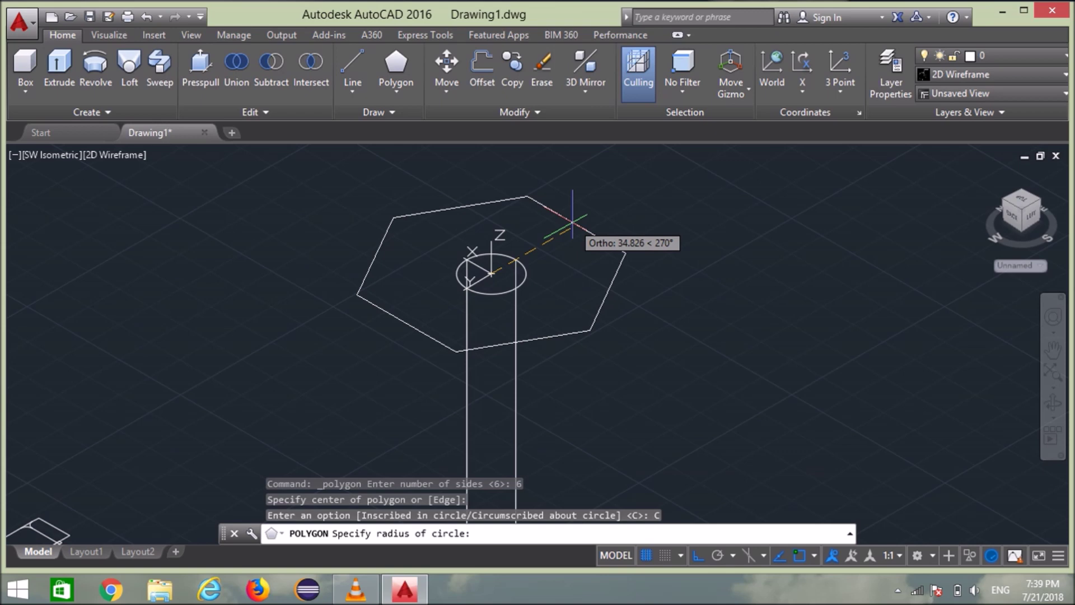
type("15")
key("Return")
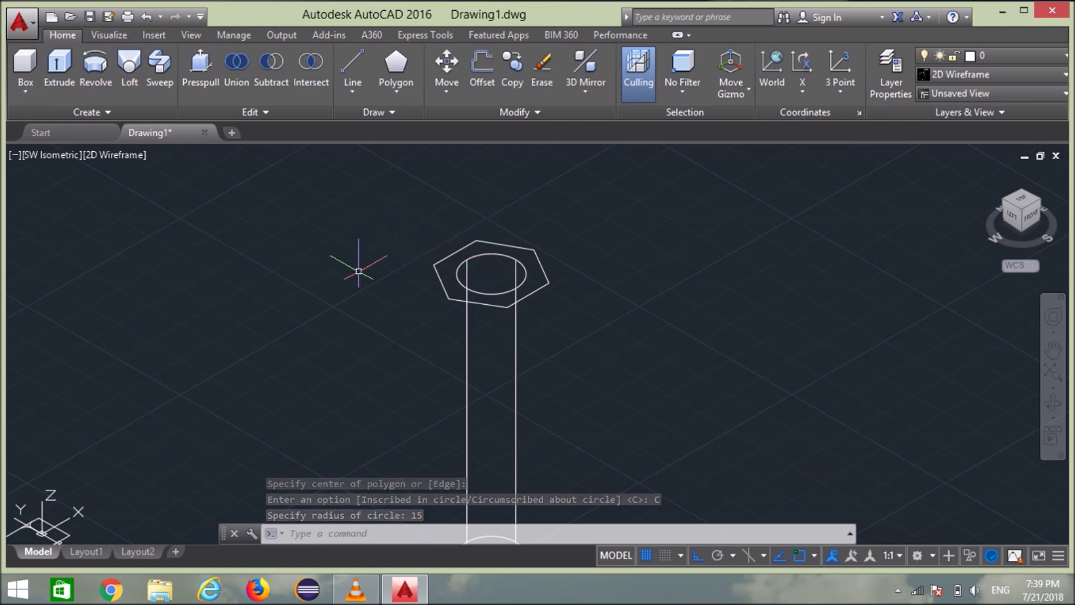
- Extrude the hexagon 12.5 units into the bolt's hexagonal head
left_click(446, 290)
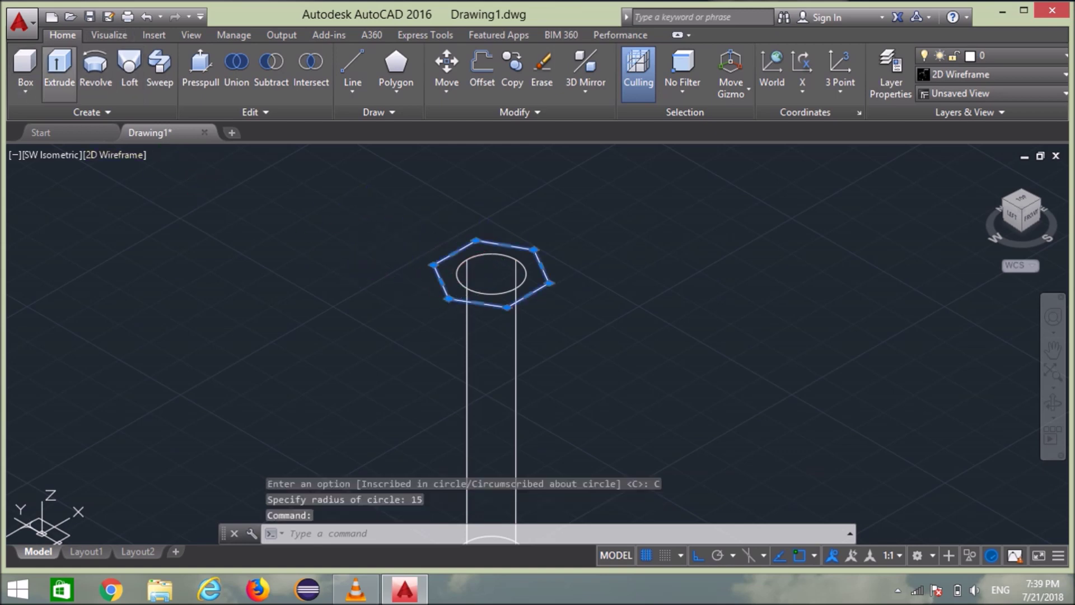
left_click(60, 67)
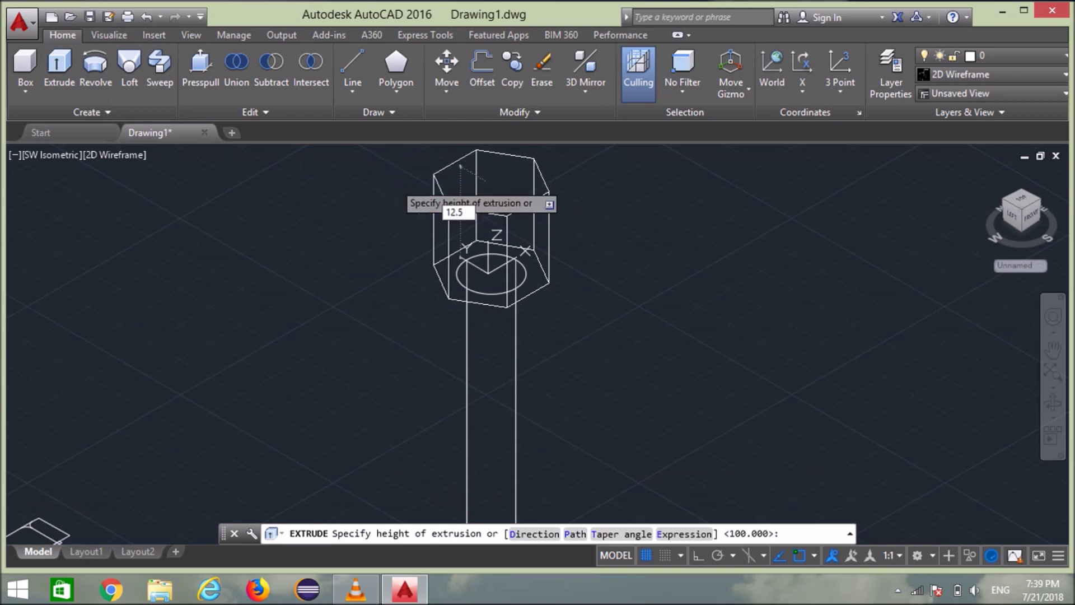
key("Return")
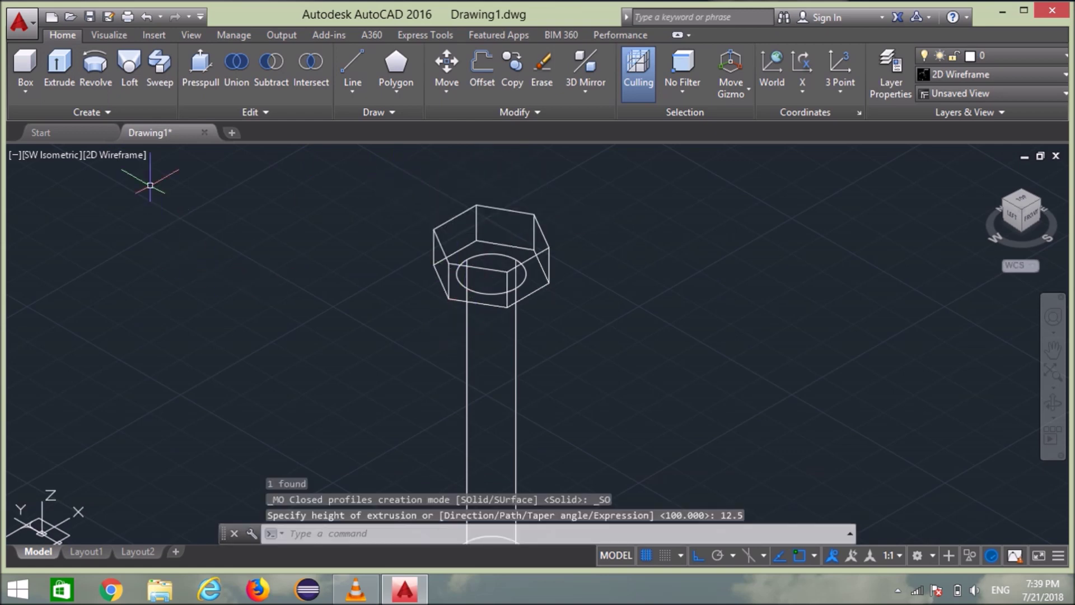
left_click(115, 154)
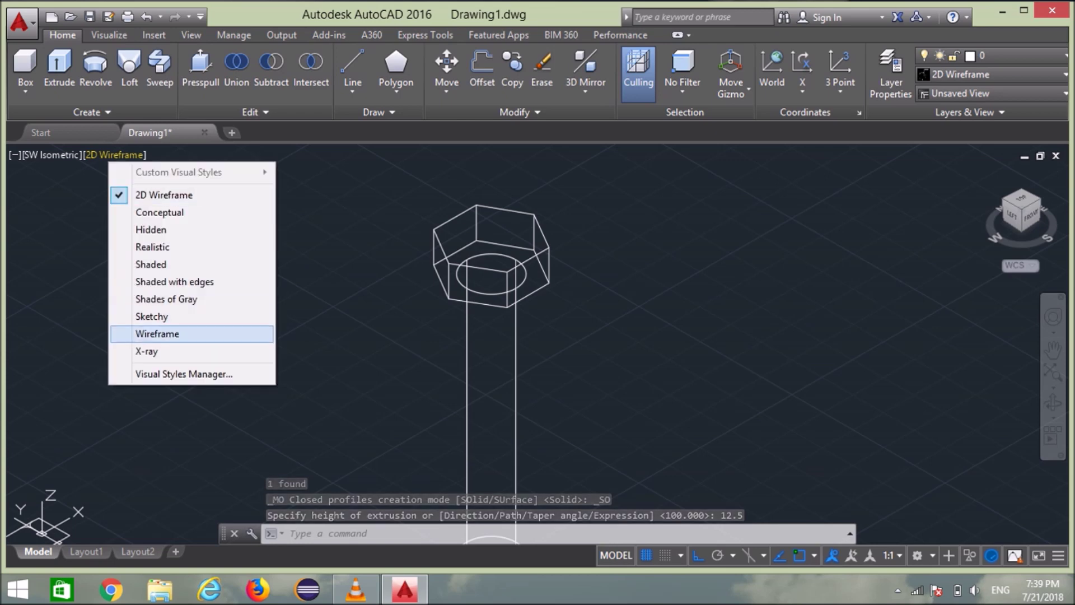
- Apply the Shades of Gray visual style and centre the bolt in view
left_click(166, 298)
scroll(415, 353, "down", 2)
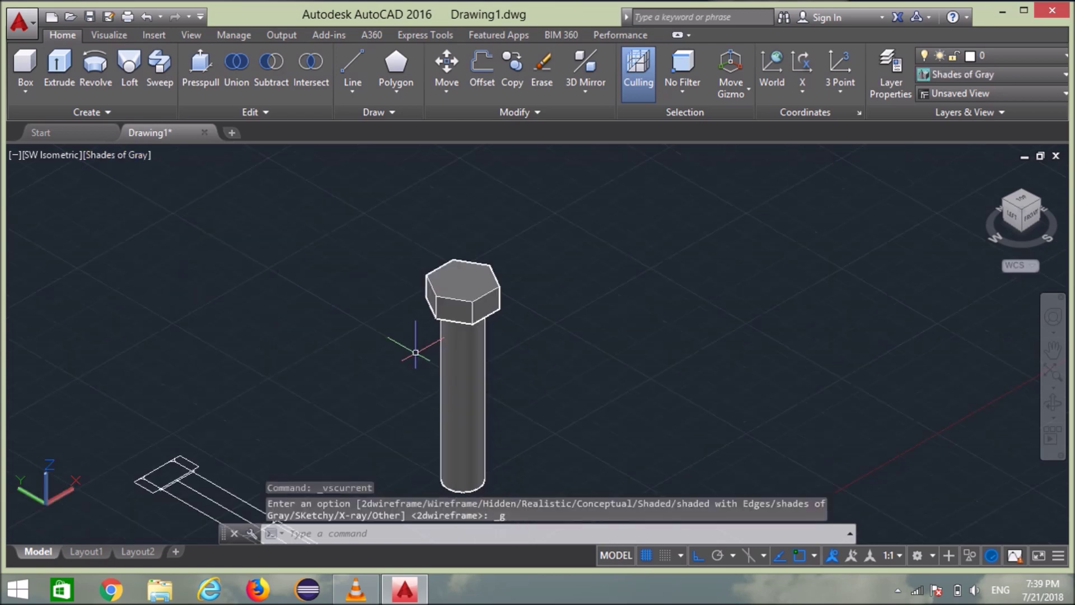
middle_click_drag(399, 372, 447, 303)
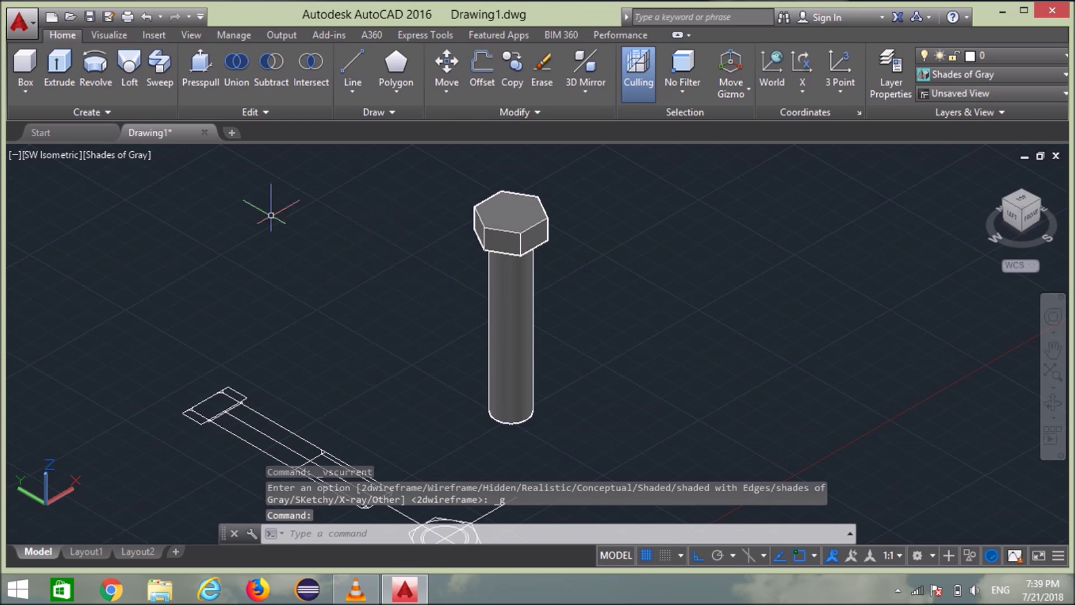
- Draw a vertical axis line from the bolt base centre to above the hex head
left_click(352, 64)
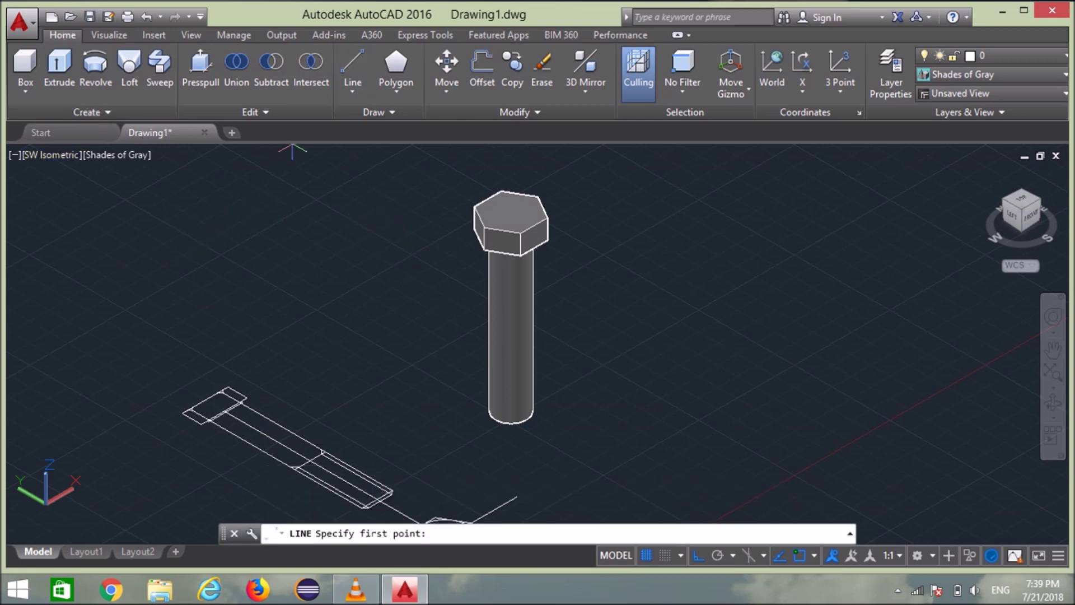
left_click(511, 411)
middle_click_drag(486, 168, 478, 238)
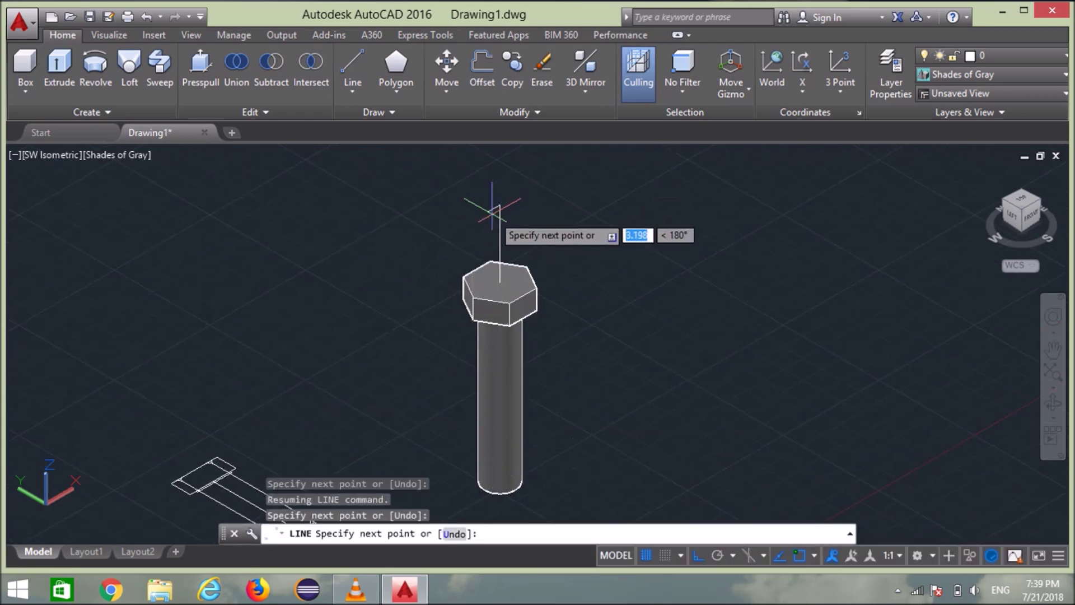
left_click(493, 207)
key("Return")
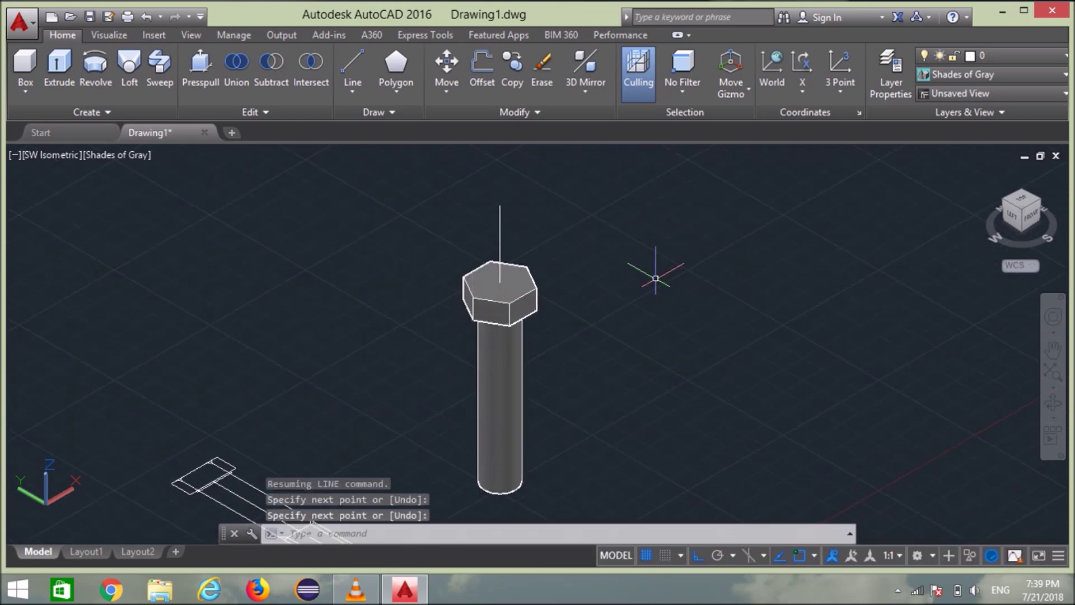
scroll(527, 321, "up", 3)
key("Return")
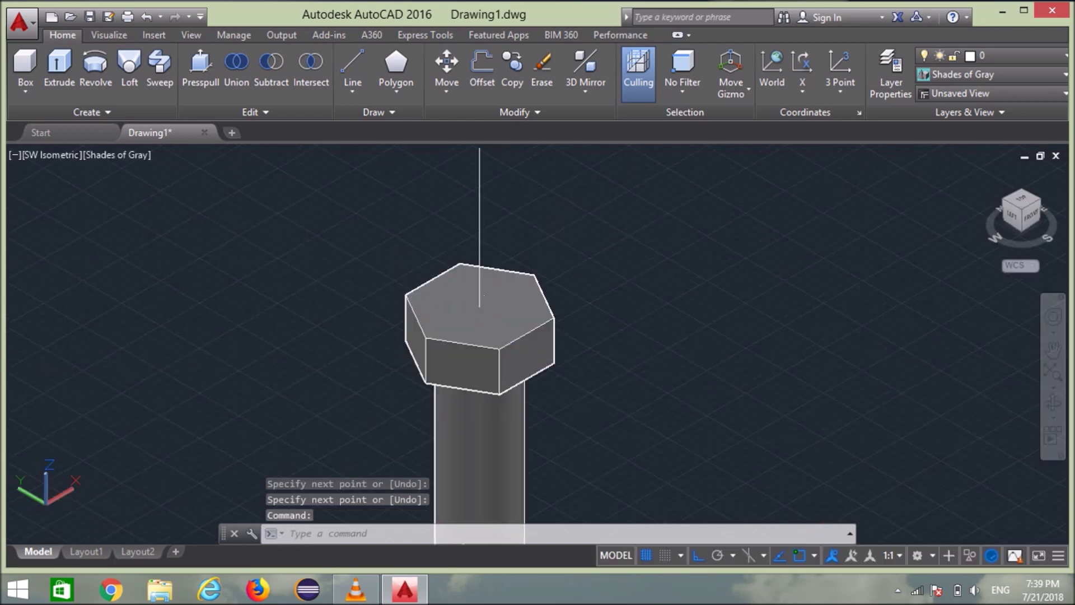
scroll(588, 267, "up", 2)
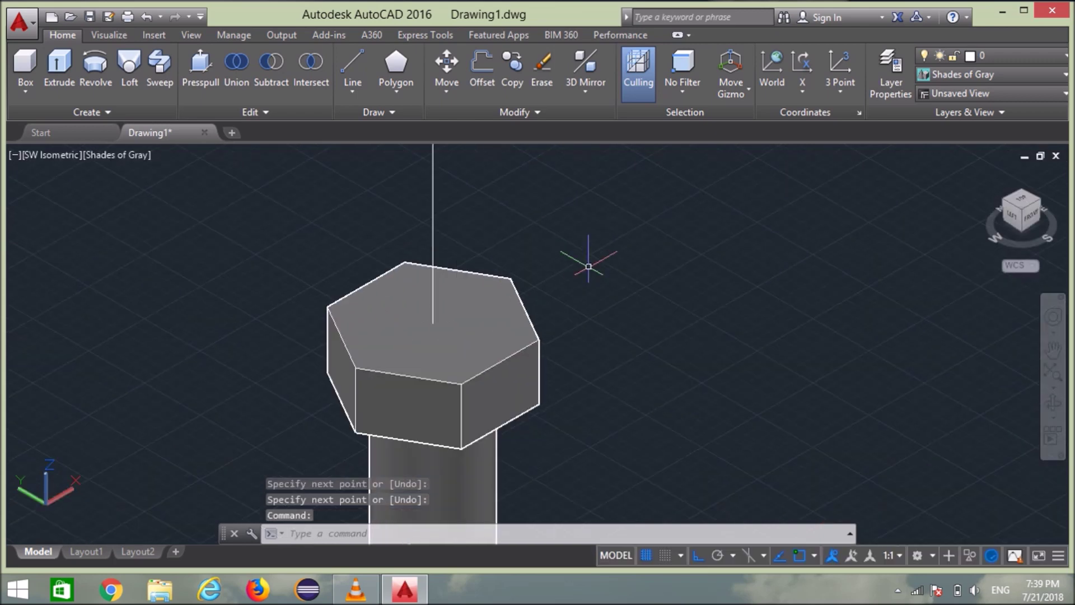
key("Return")
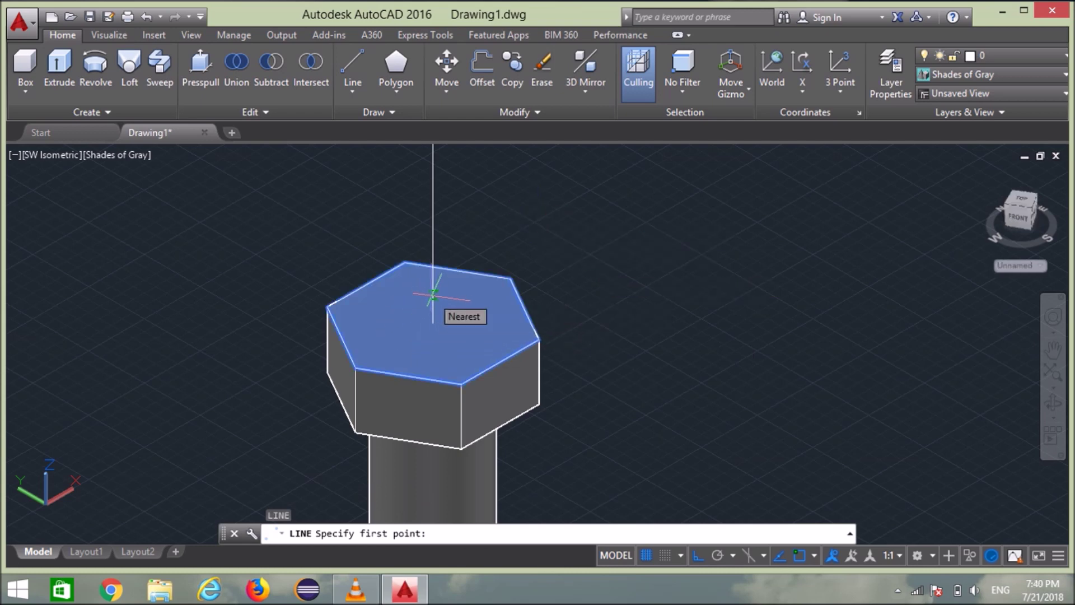
- Draw lines from the head-top centre to a hex corner, forming a small triangle there
left_click(433, 295)
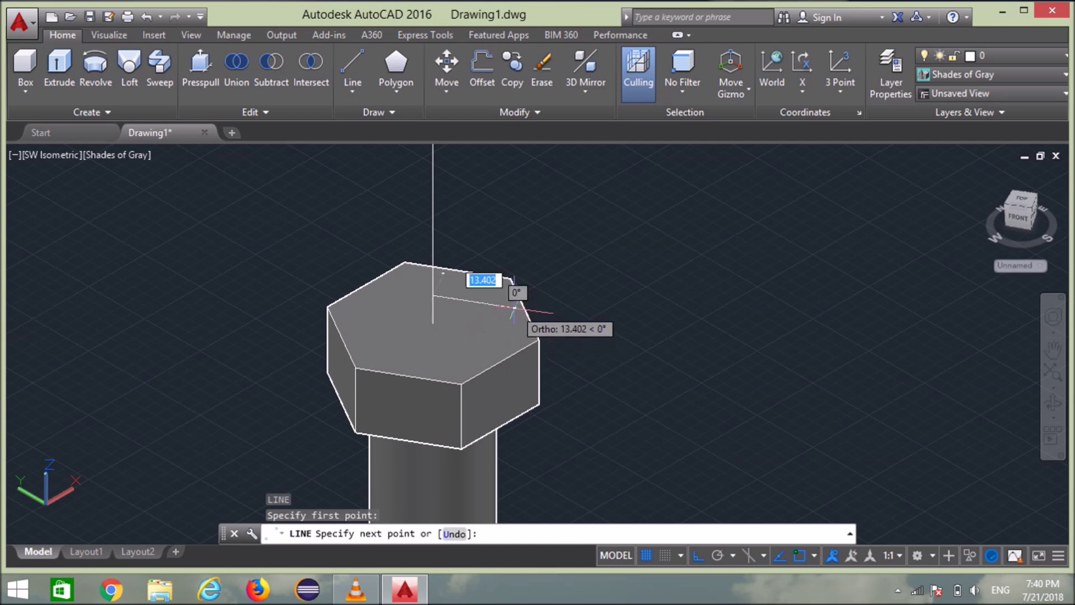
left_click(514, 307)
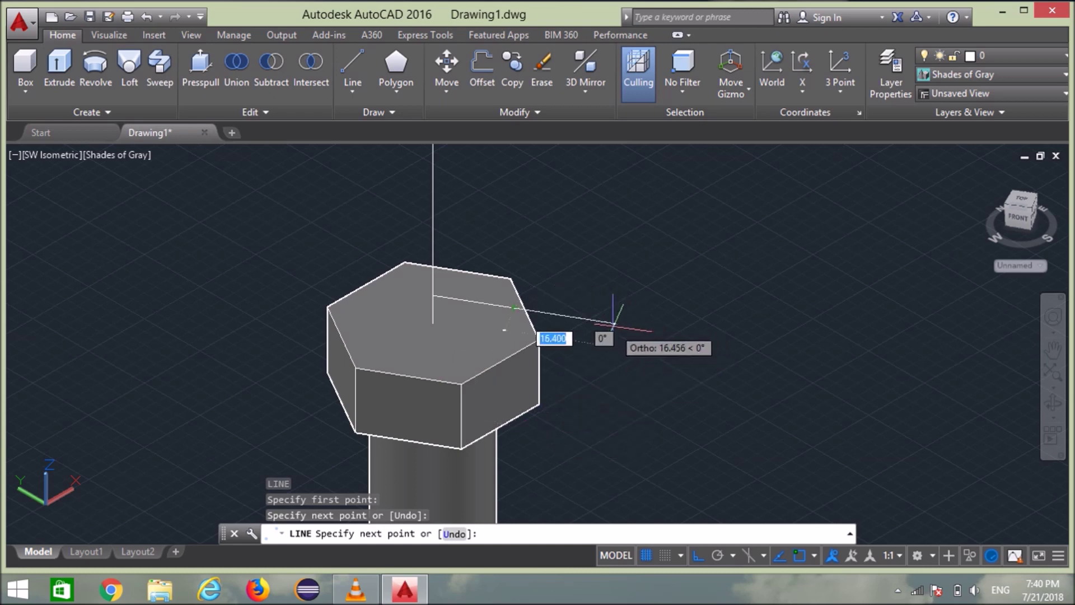
left_click(611, 322)
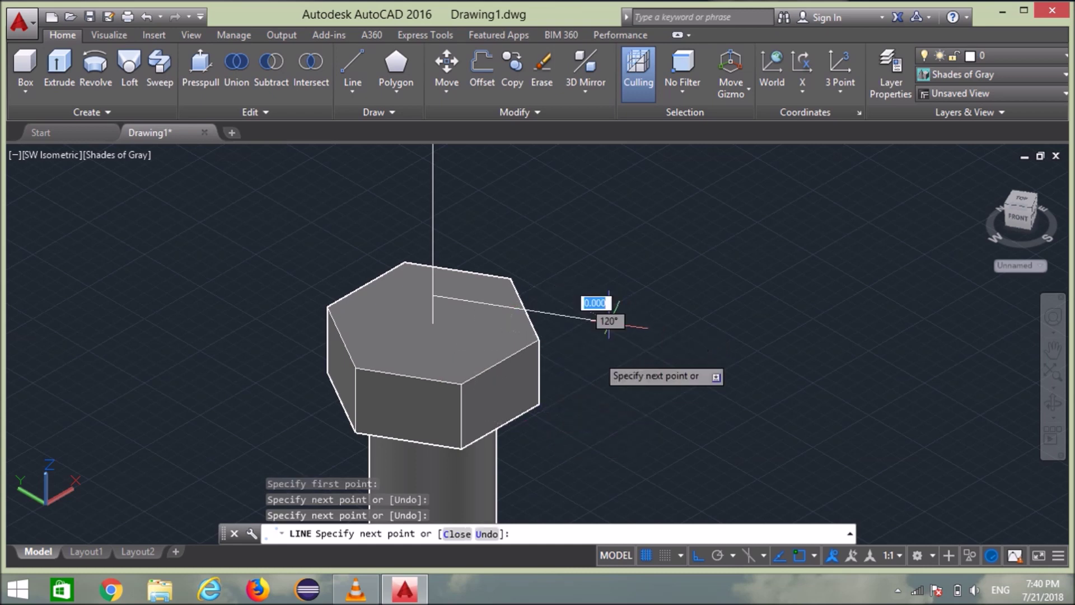
left_click(605, 422)
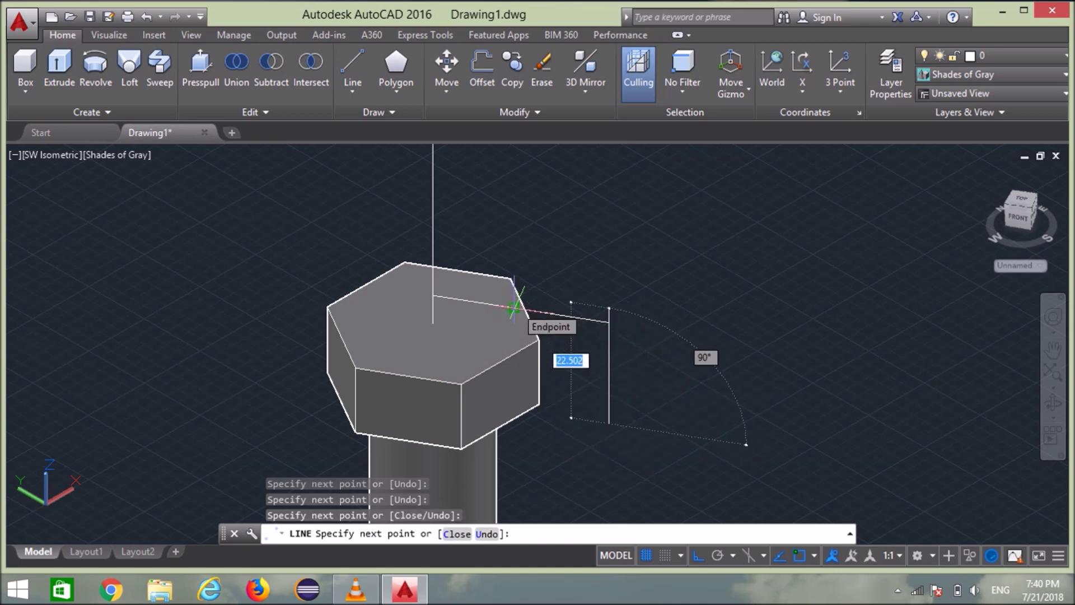
left_click(514, 307)
key("Return")
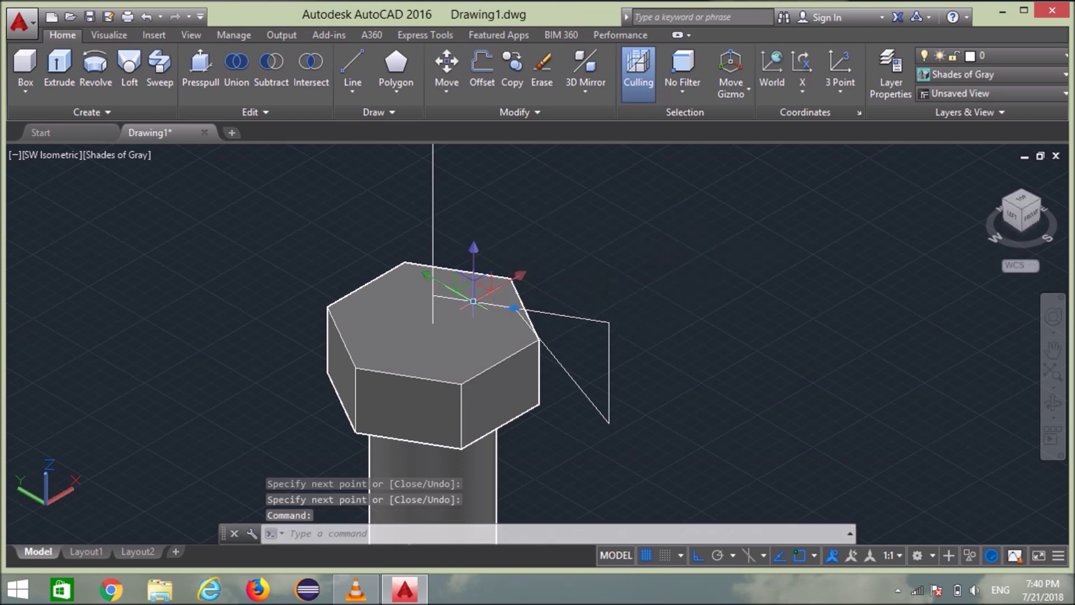
- Erase the centre-to-corner line and join the three triangle lines into one polyline
key("Delete")
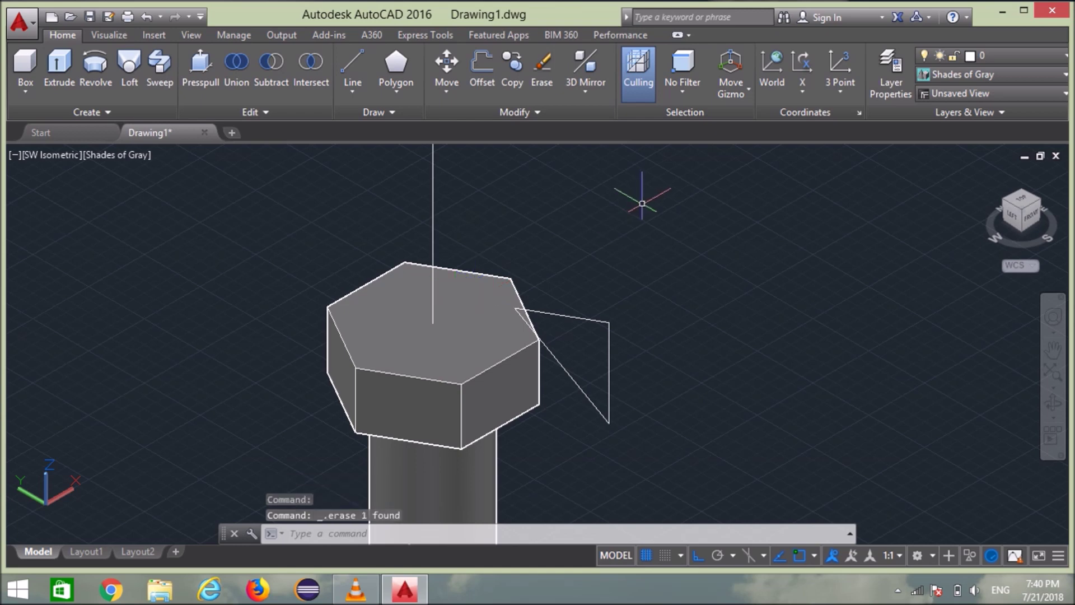
left_click(633, 308)
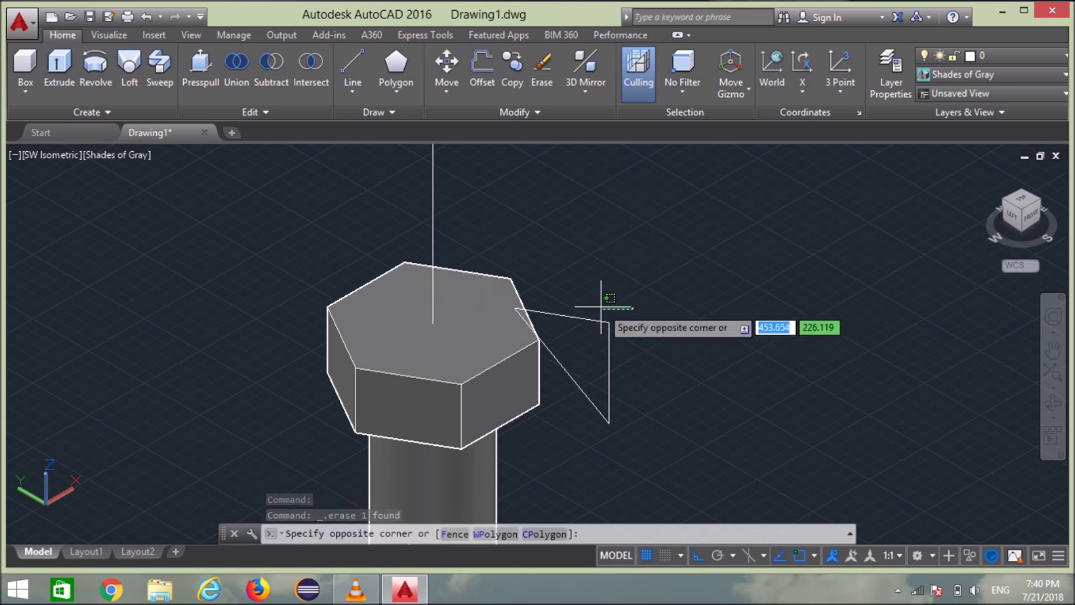
left_click(524, 464)
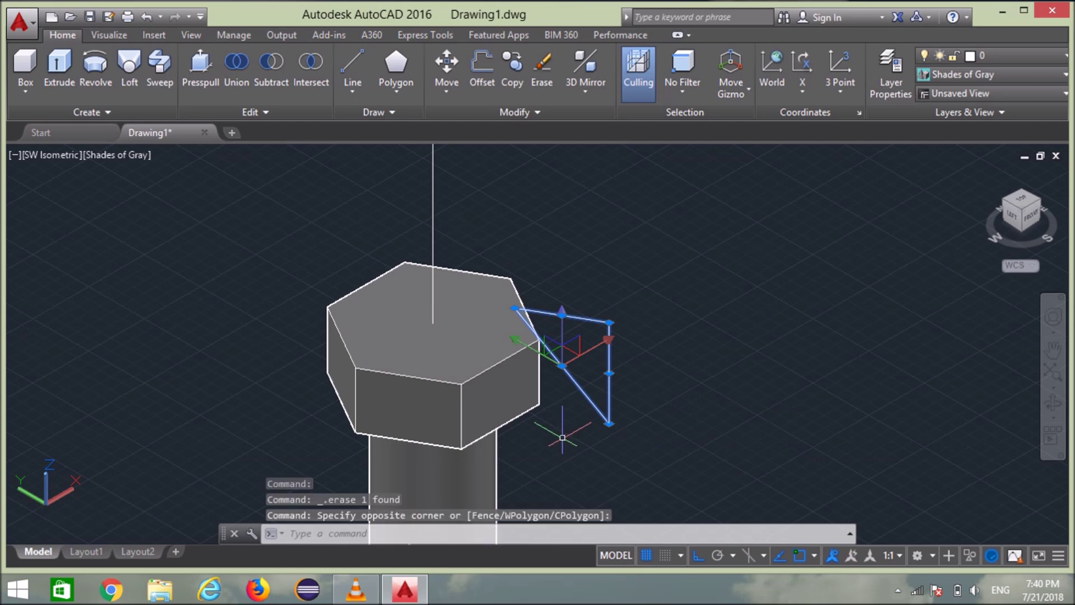
type("j")
key("Return")
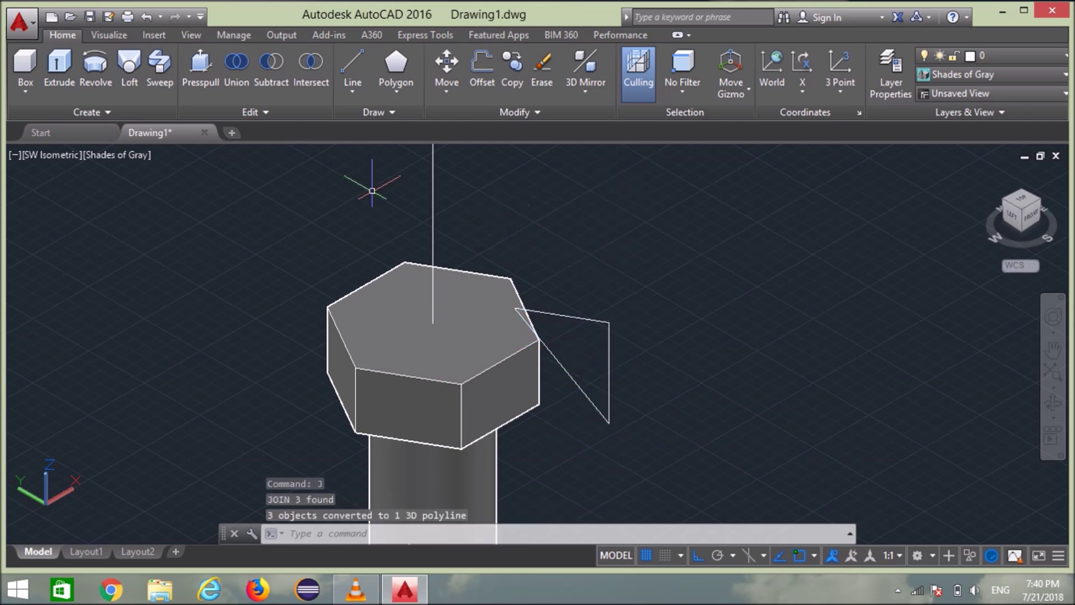
left_click(609, 338)
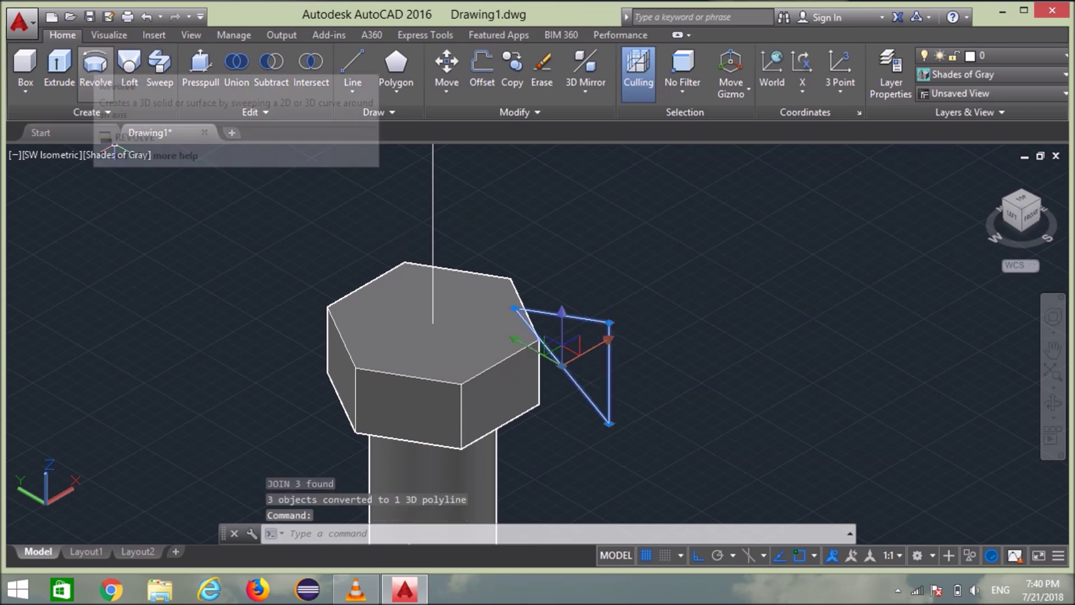
- Revolve the triangular profile 360° around the vertical axis line into a ring
left_click(96, 66)
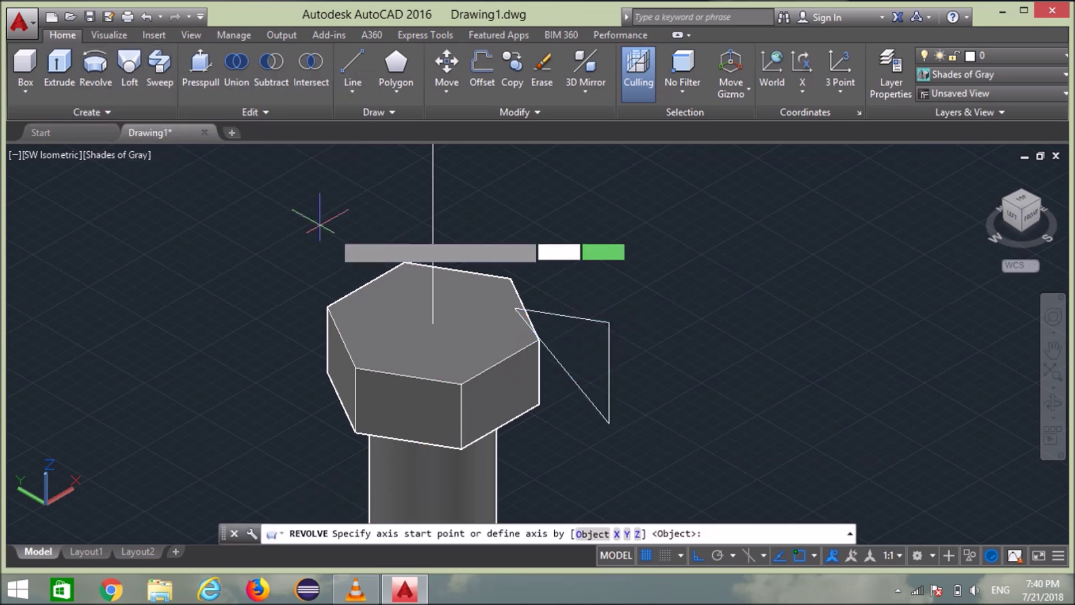
left_click(432, 167)
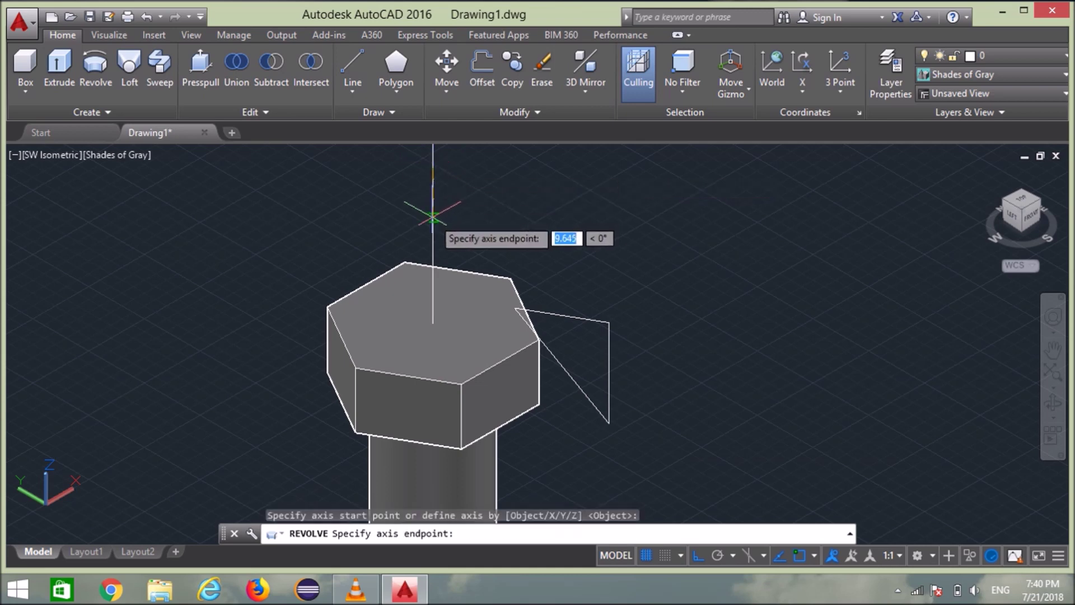
left_click(432, 216)
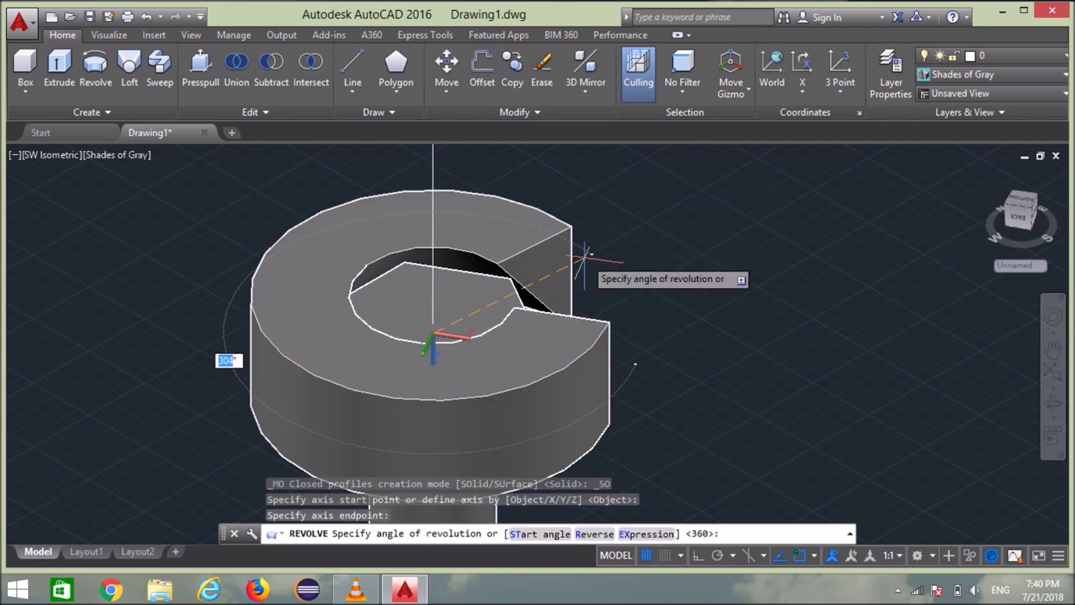
key("Return")
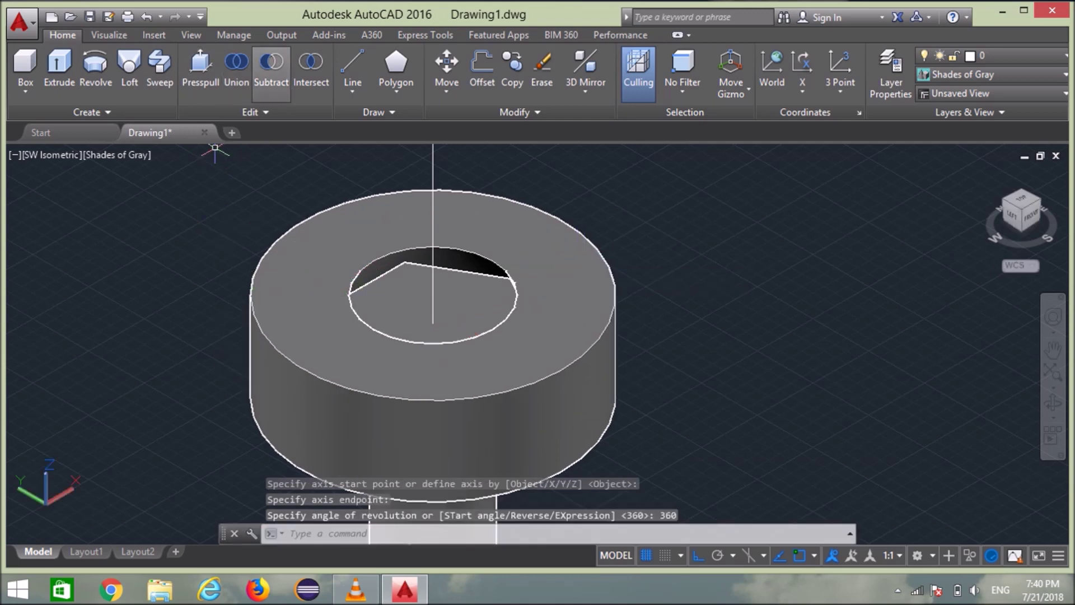
- Subtract the revolved ring from the hex head to chamfer it
left_click(272, 67)
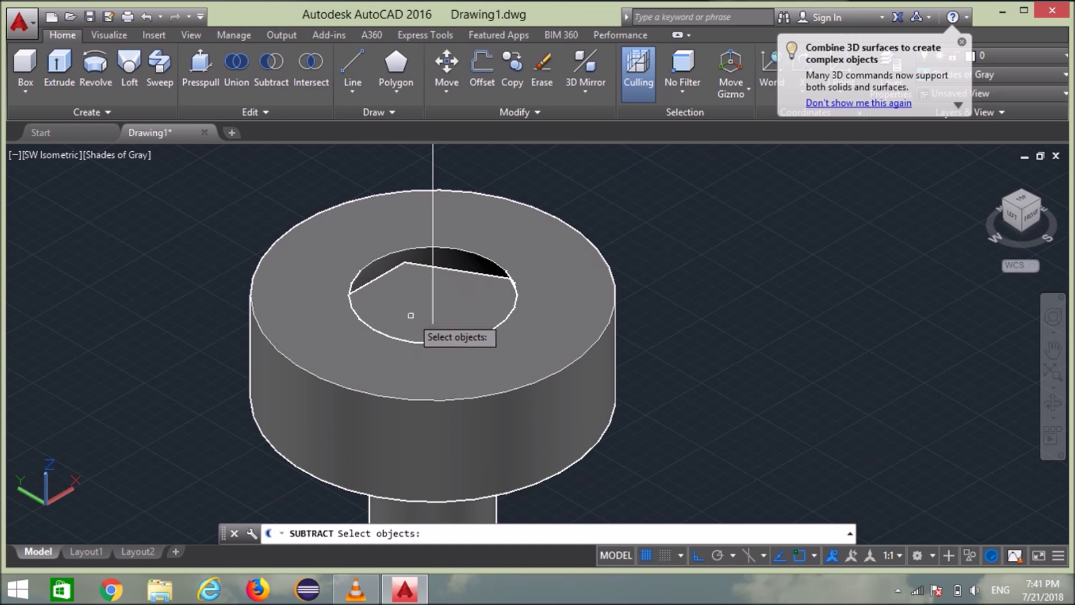
left_click(411, 315)
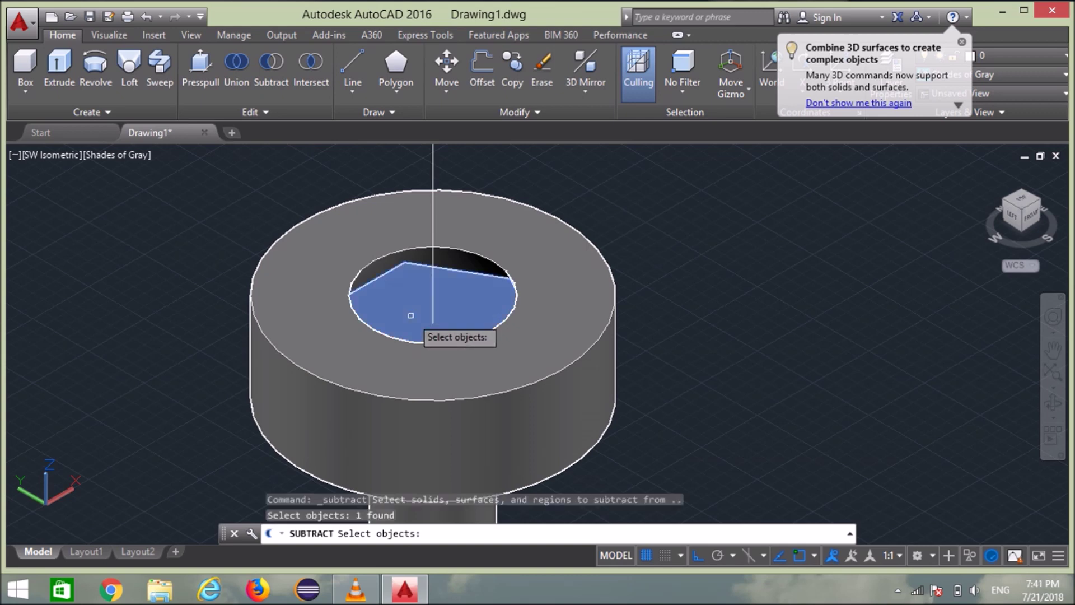
key("Return")
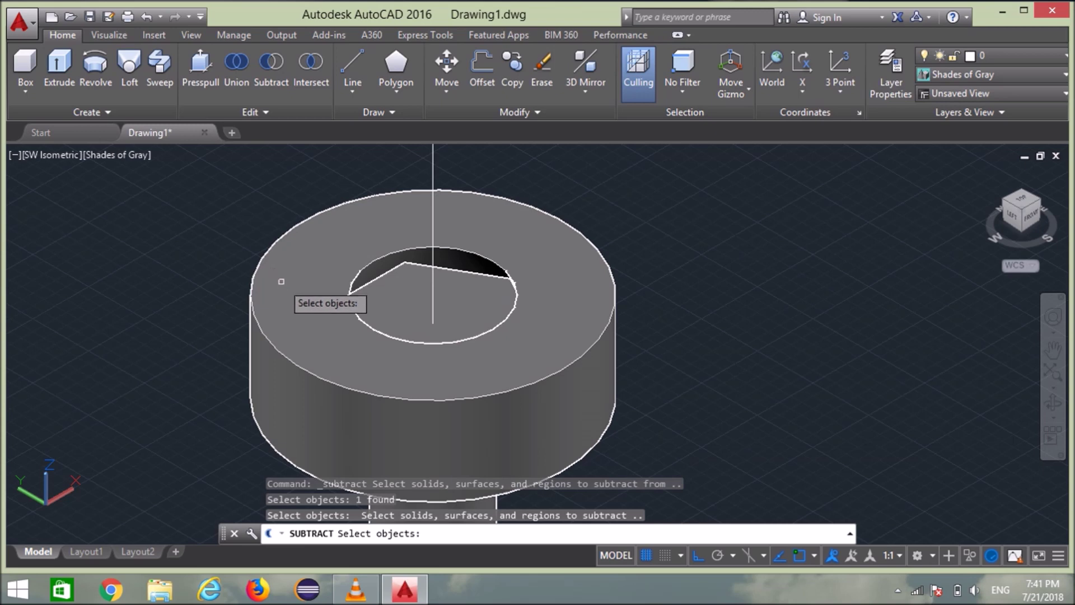
left_click(281, 281)
key("Return")
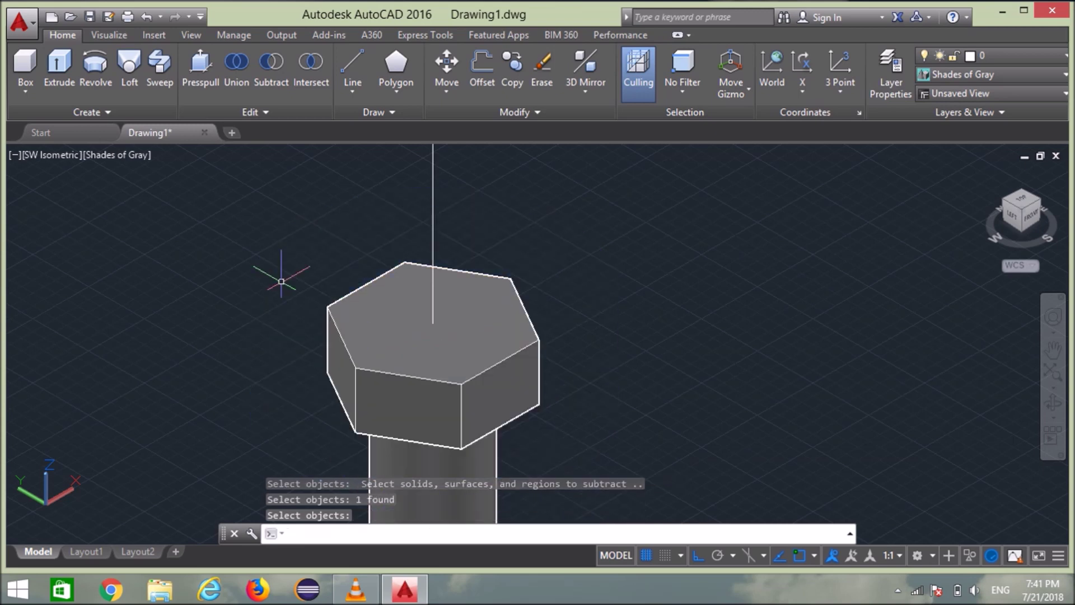
- Start a new line at the centre of the hex head's top face
scroll(395, 334, "up", 3)
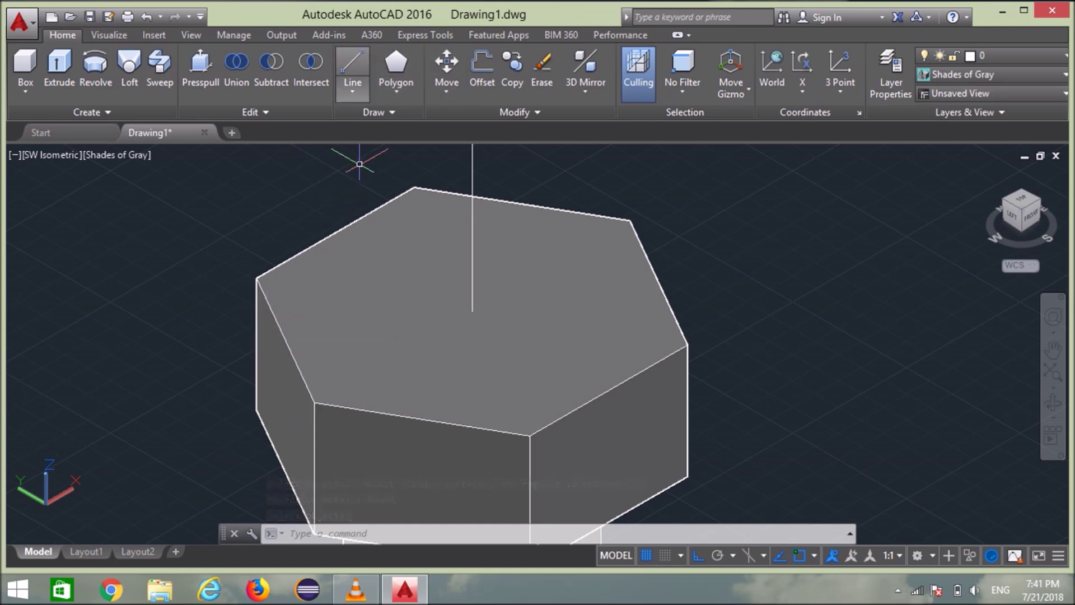
left_click(352, 70)
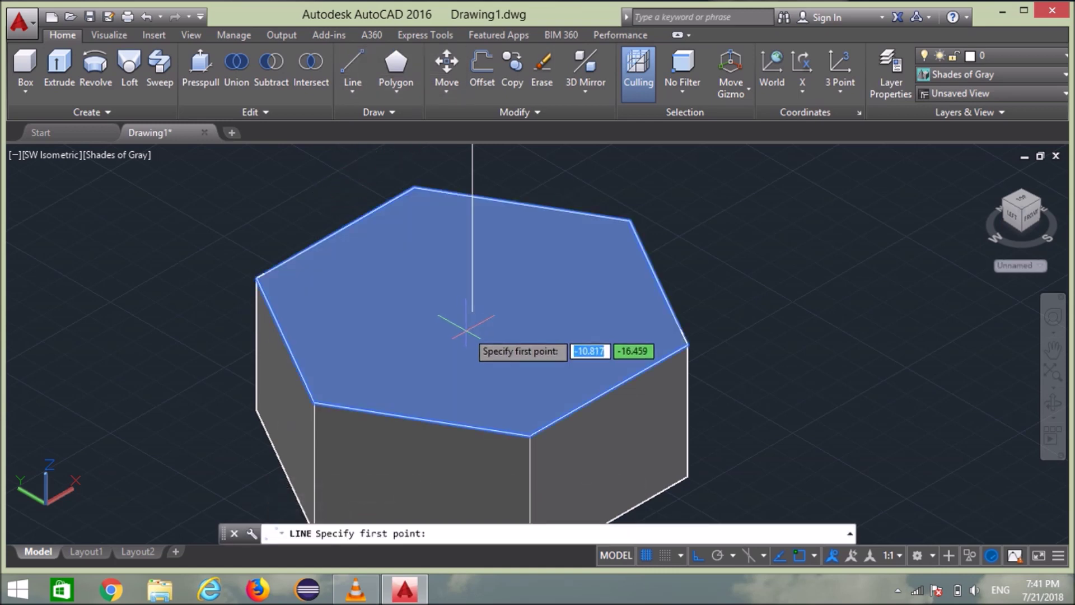
left_click(472, 266)
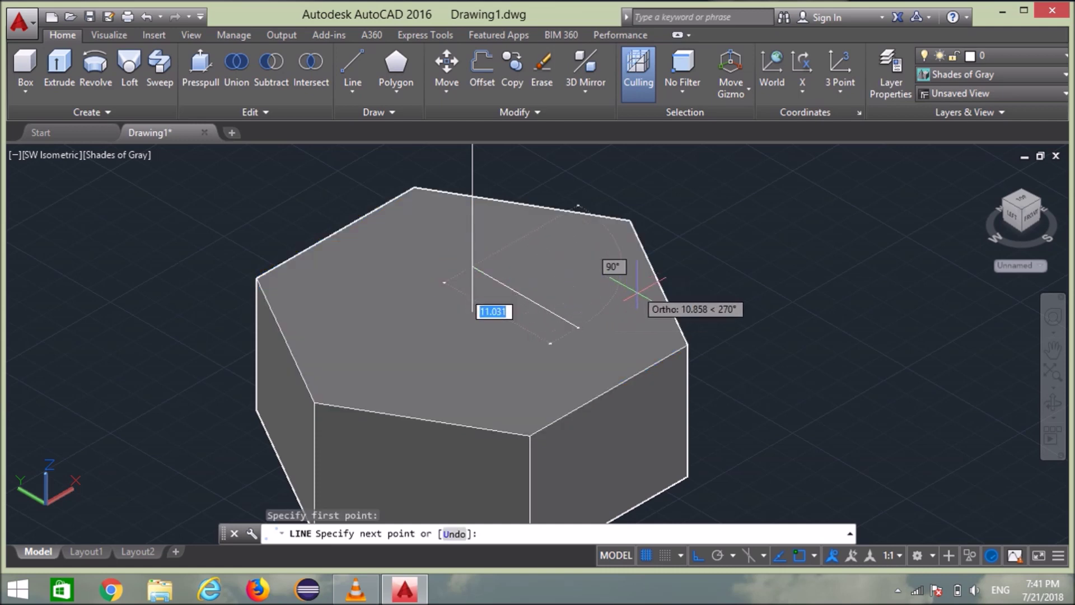
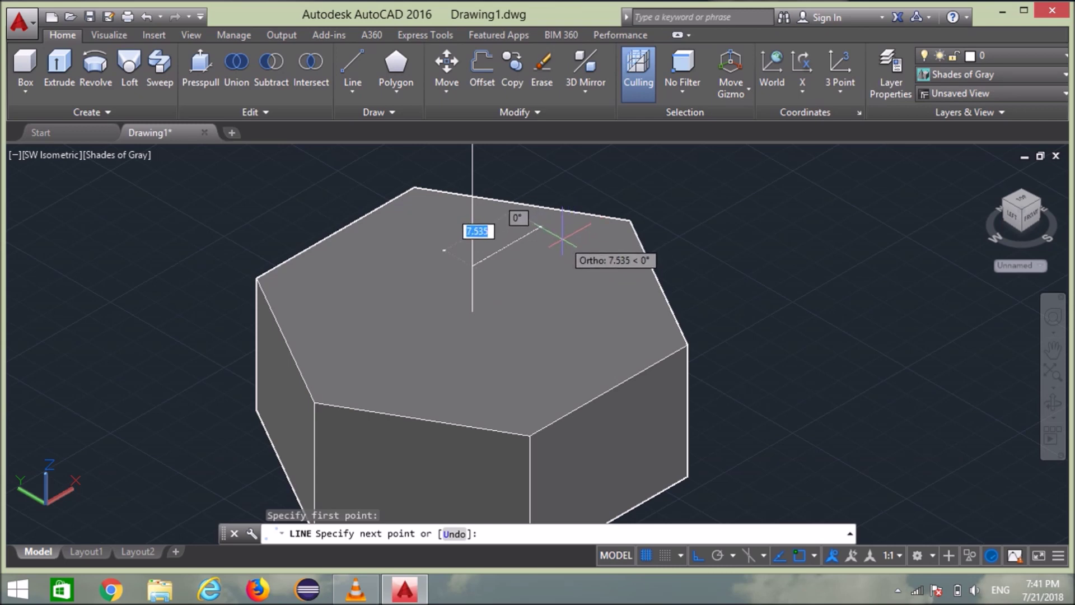
- Draw a closed line profile on the head's top, from the central axis out past the hex corner
left_click(540, 227)
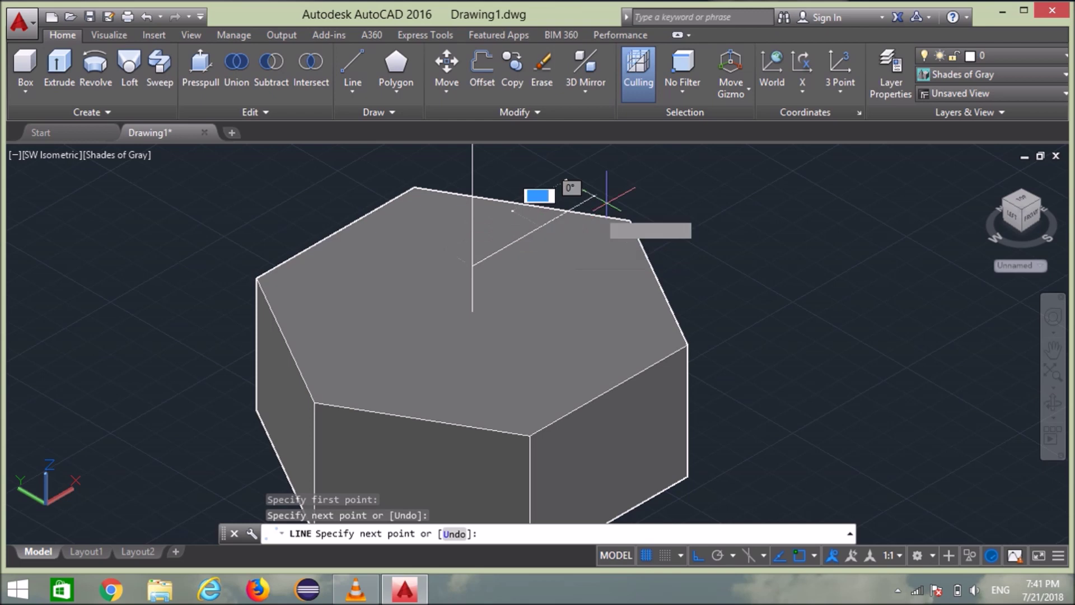
left_click(636, 175)
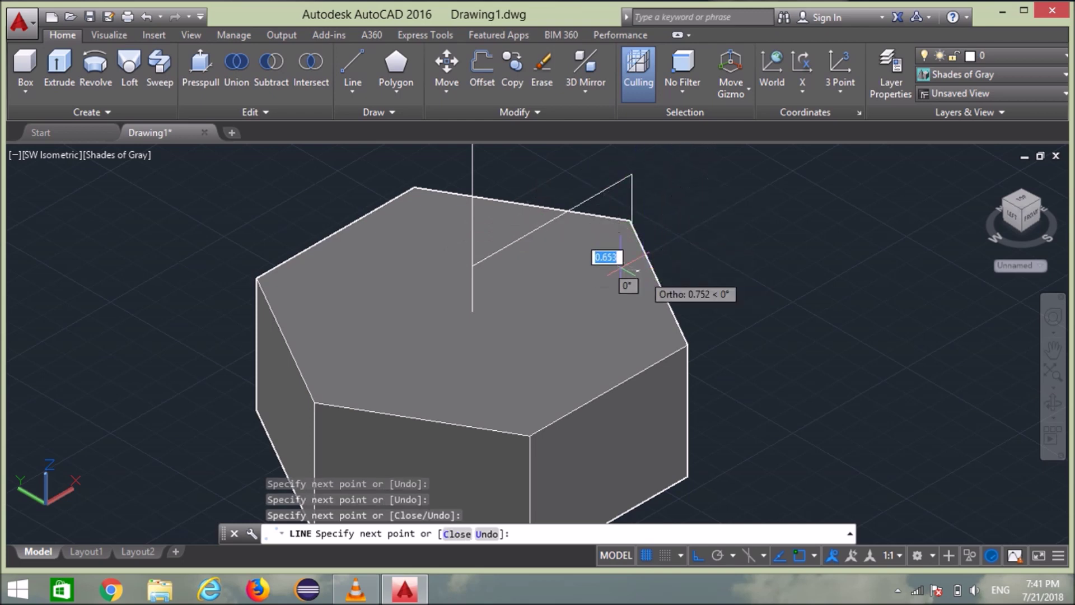
left_click(621, 269)
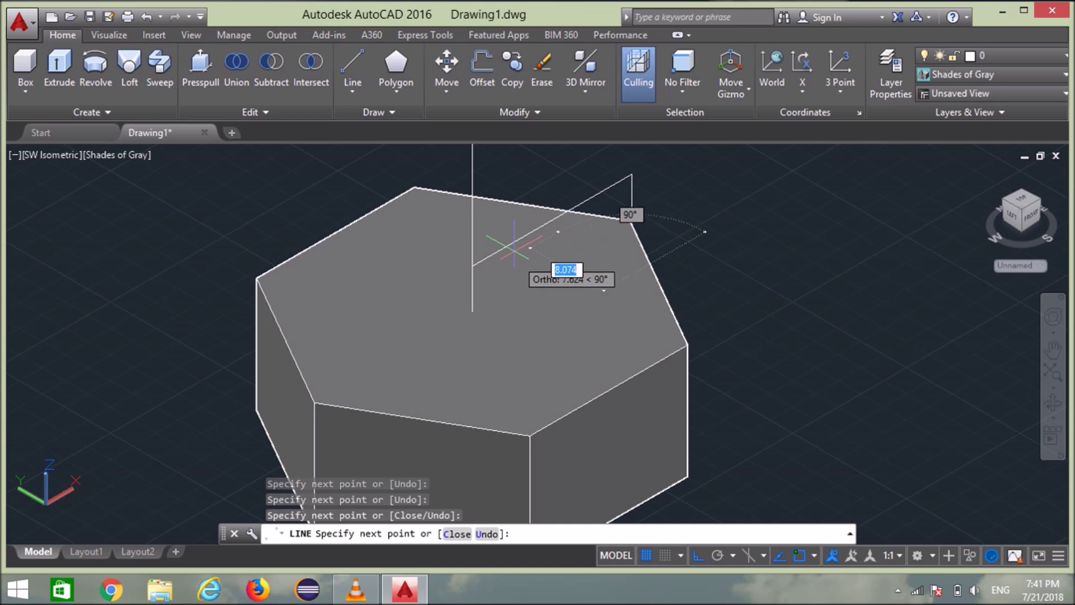
left_click(541, 226)
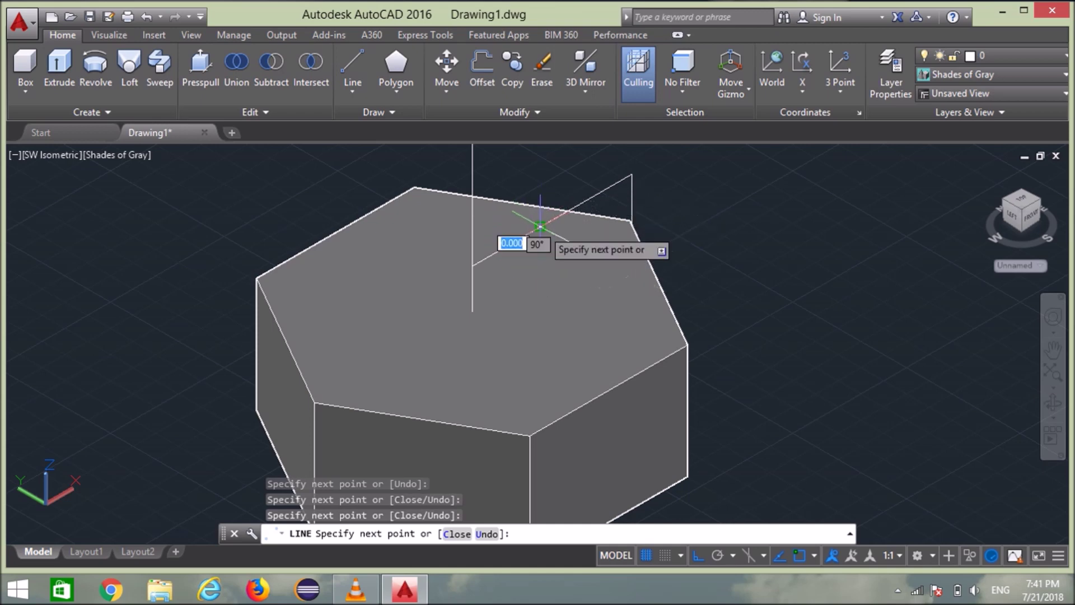
key("Return")
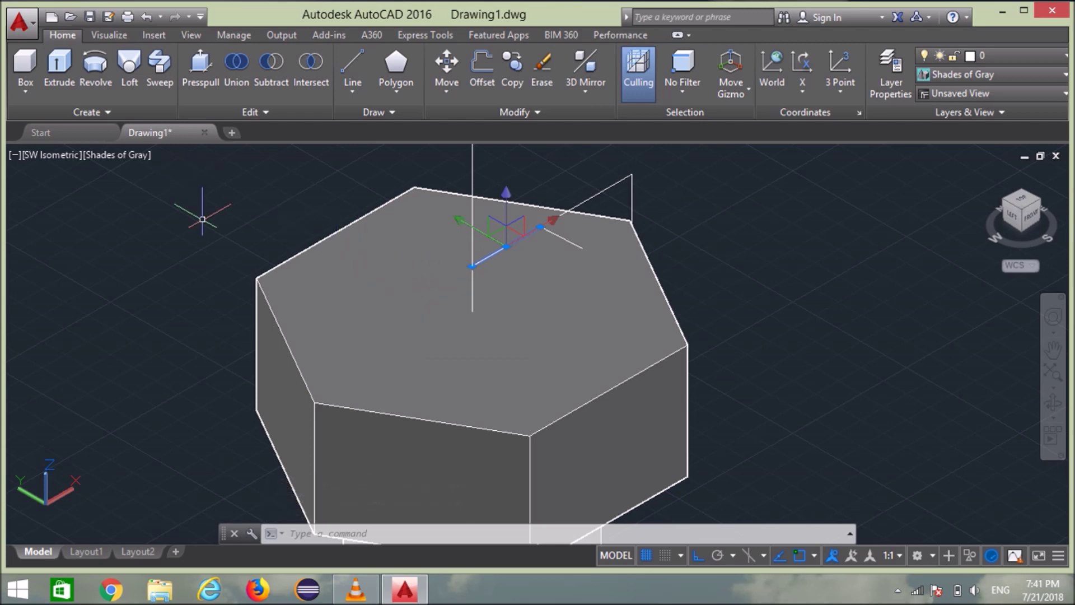
- Erase the stray line and cancel an accidental move of two profile lines
key("Delete")
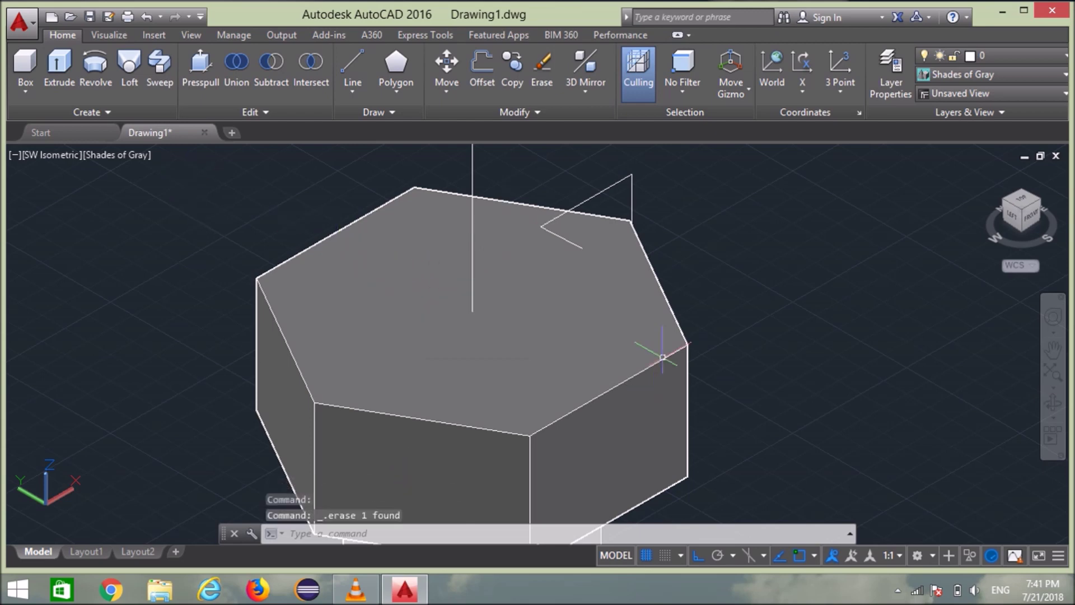
left_click(616, 183)
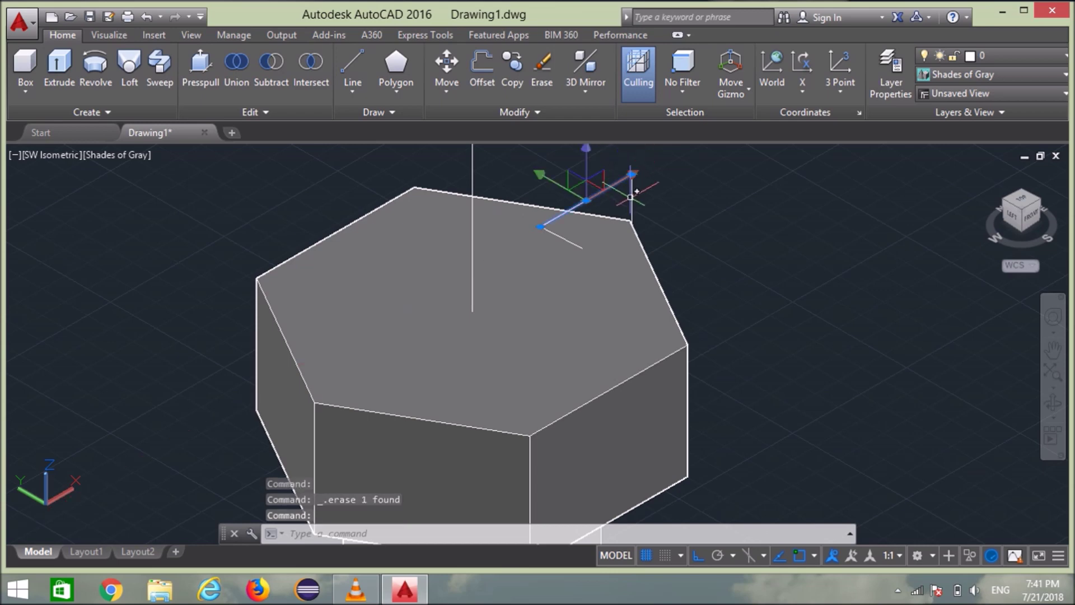
left_click(631, 196)
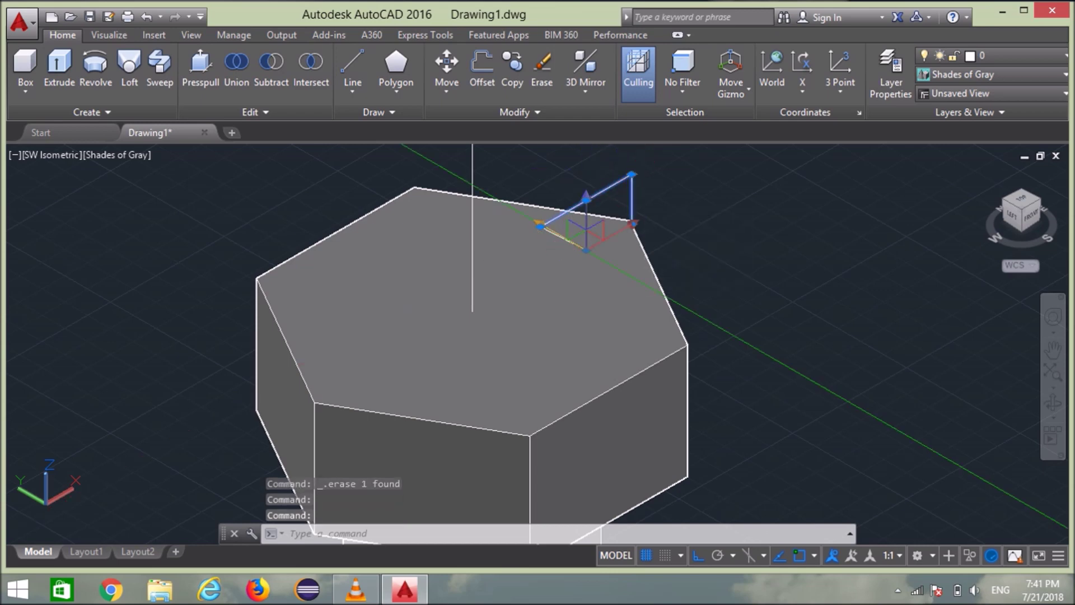
left_click(567, 235)
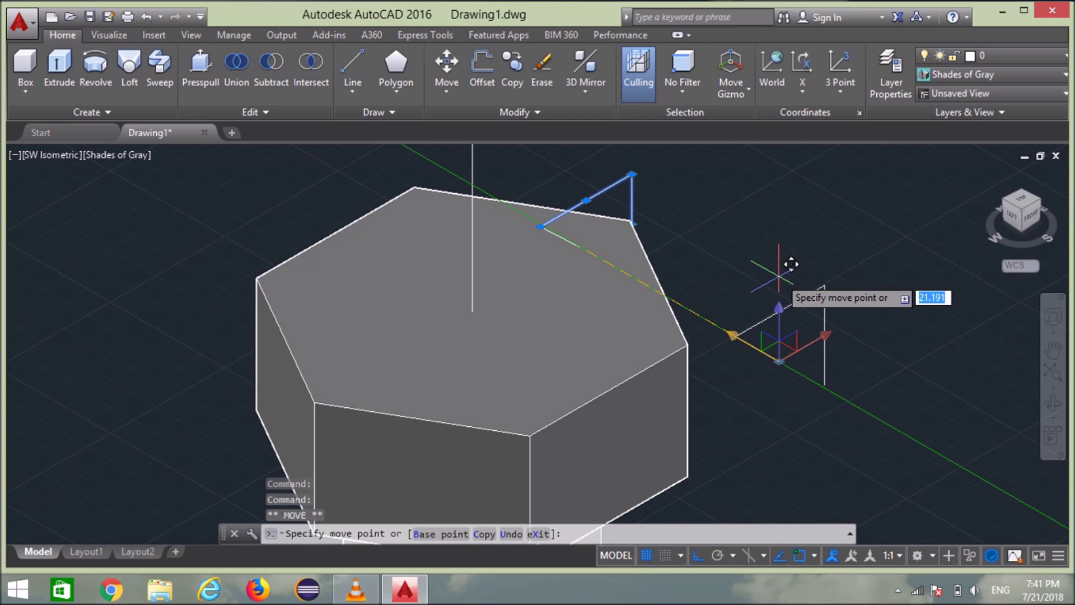
key("Escape")
key("Escape")
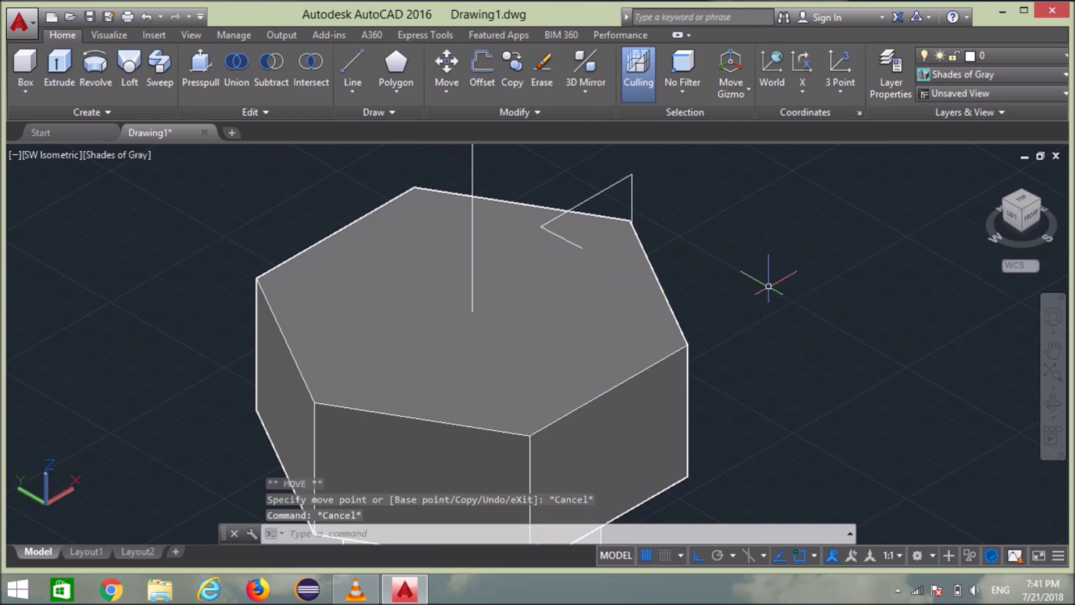
- Join the three corner-profile edges into one polyline with JOIN and select it
scroll(629, 251, "up", 2)
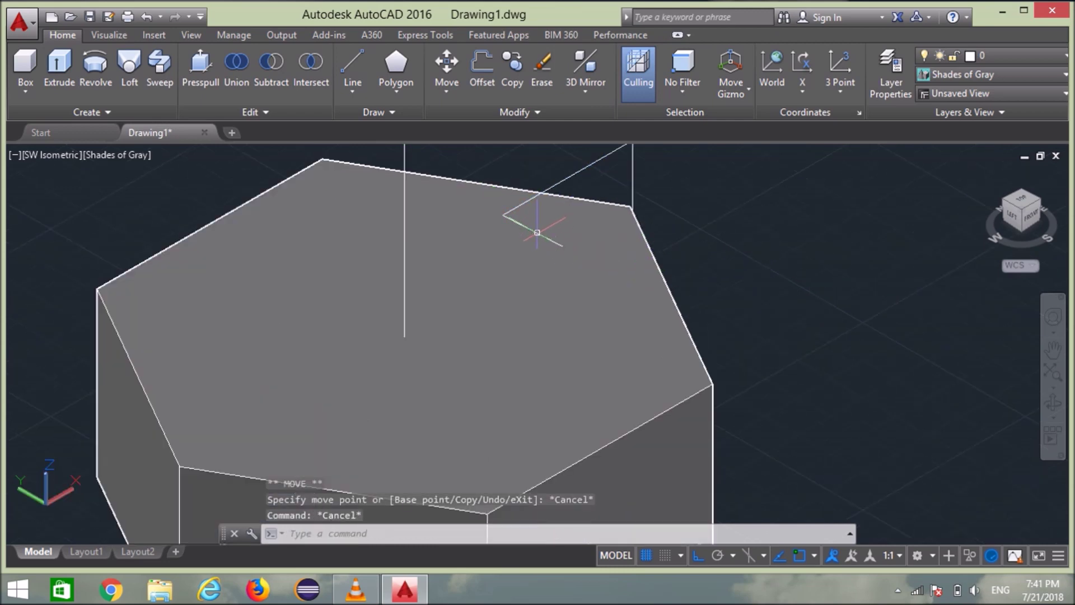
left_click(535, 232)
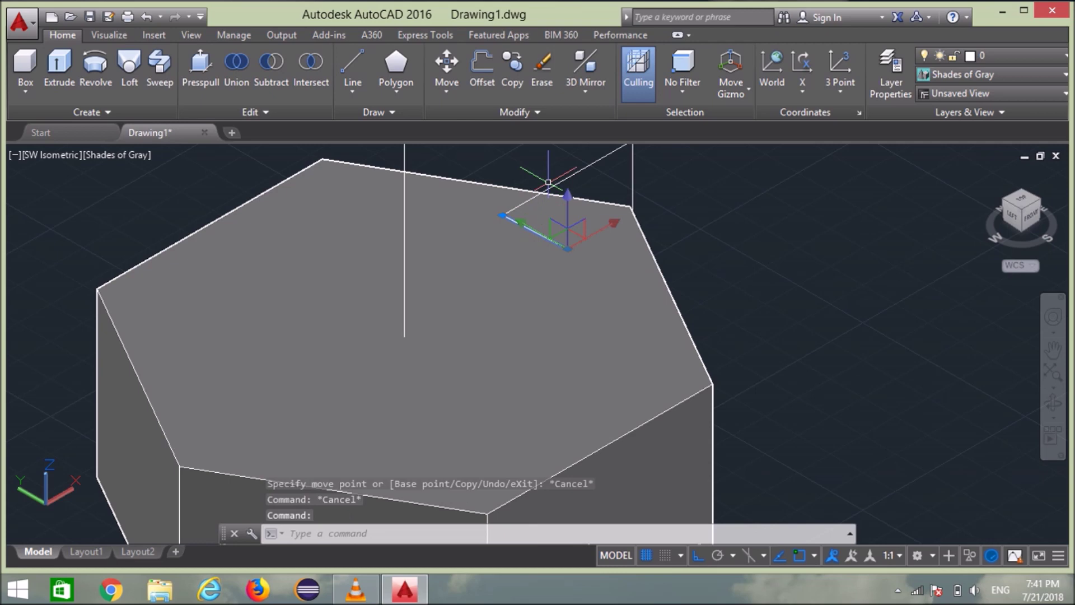
left_click(582, 167)
left_click(635, 184)
type("J")
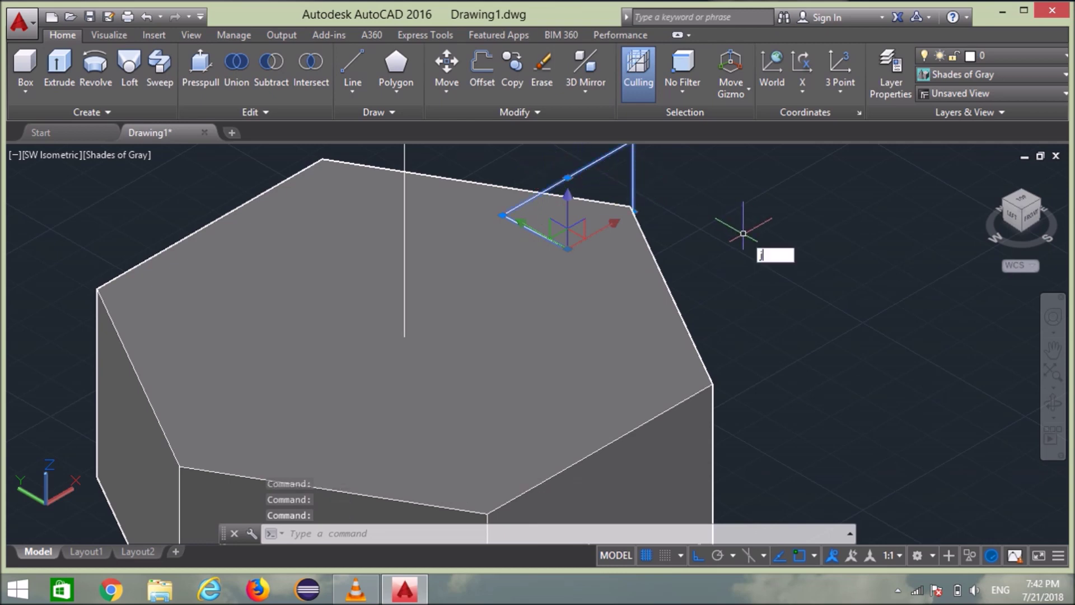
key("Return")
scroll(743, 233, "down", 2)
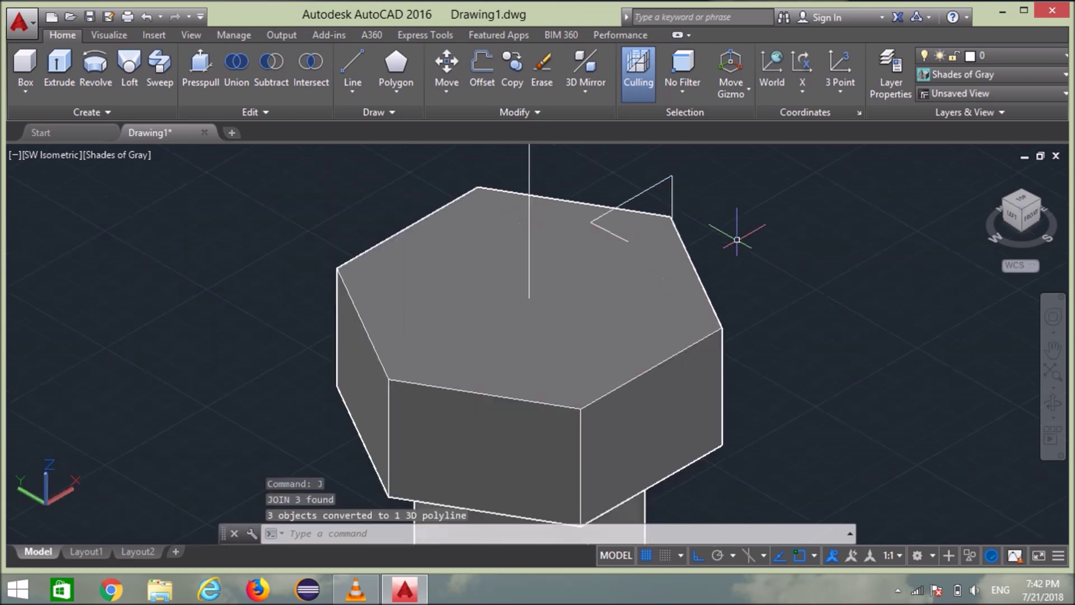
middle_click_drag(711, 266, 709, 319)
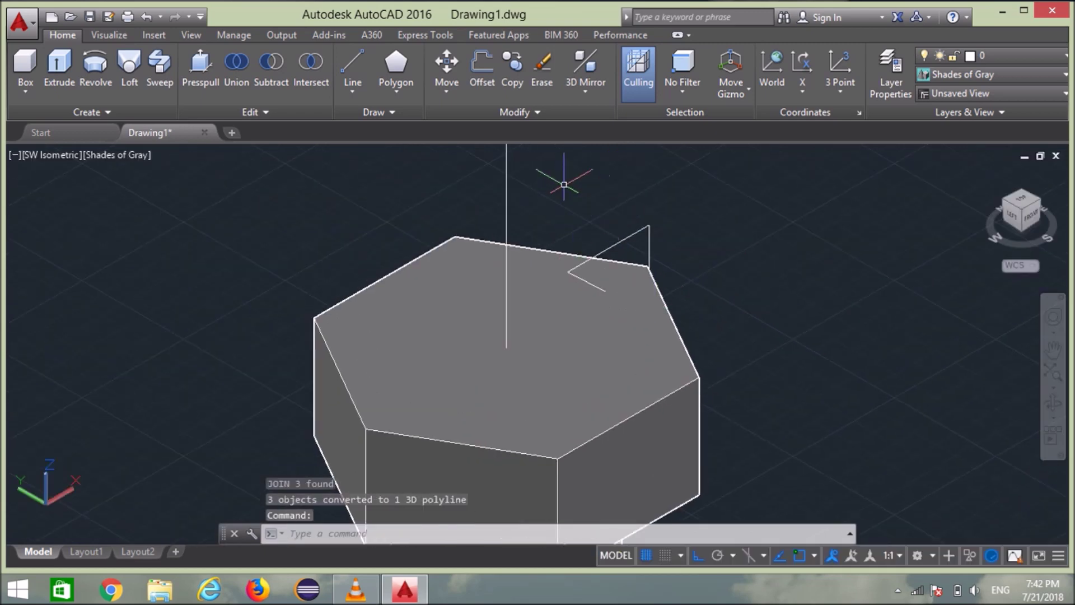
left_click(636, 232)
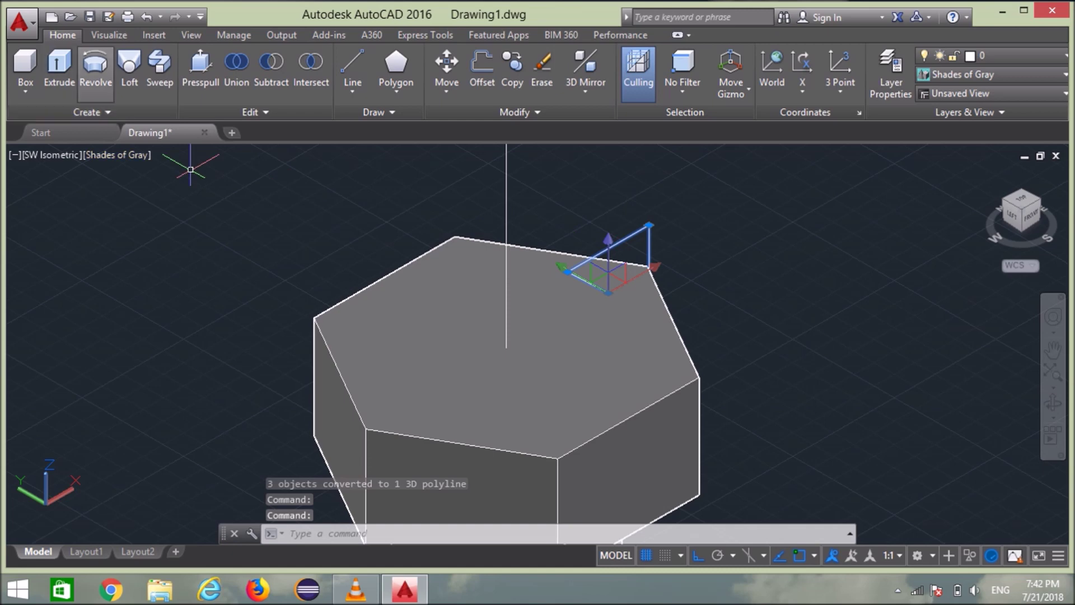
- Revolve the profile a full 360° about the central axis line
left_click(506, 174)
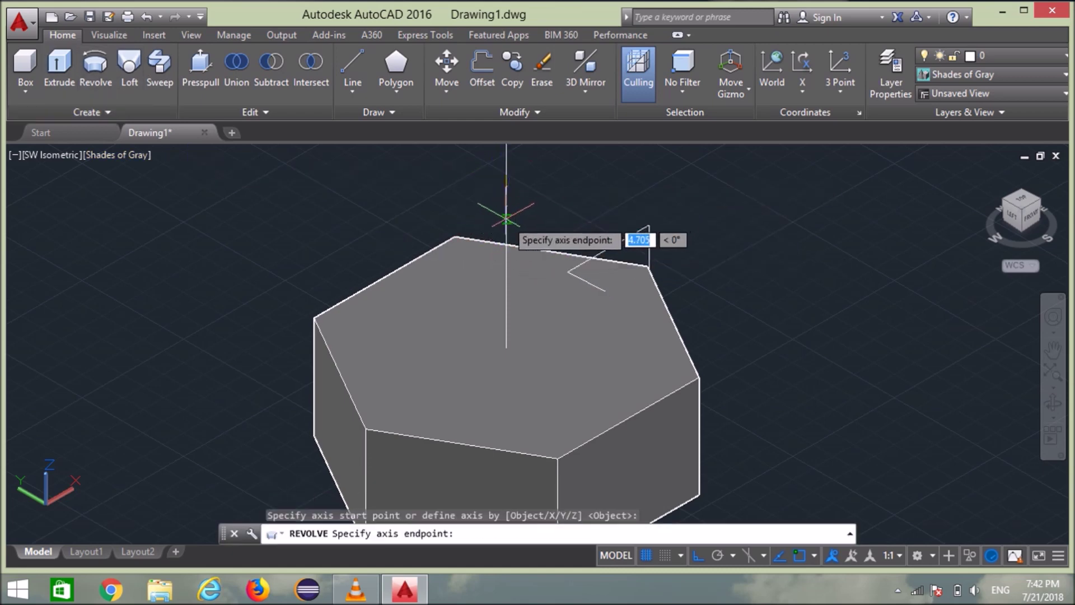
left_click(506, 218)
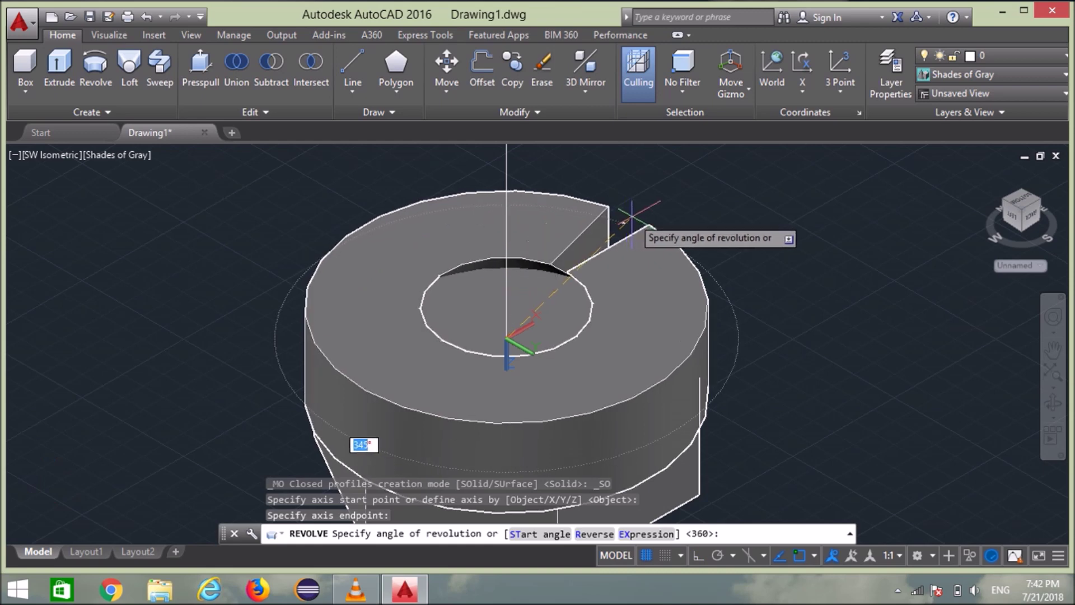
key("Return")
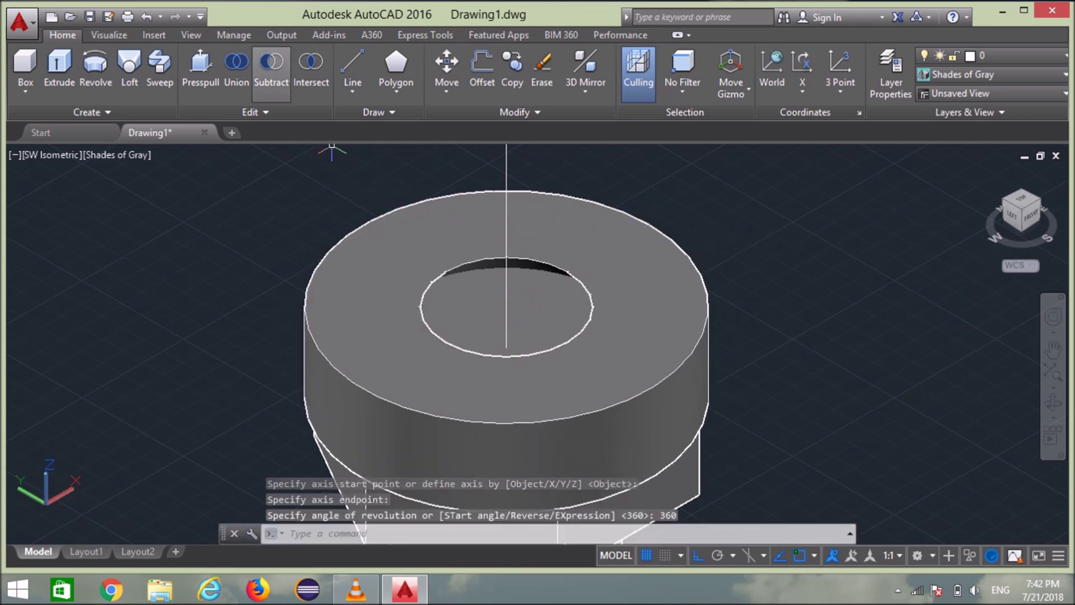
- Subtract the revolved ring from the hex head to chamfer its top corners
left_click(271, 67)
left_click(474, 314)
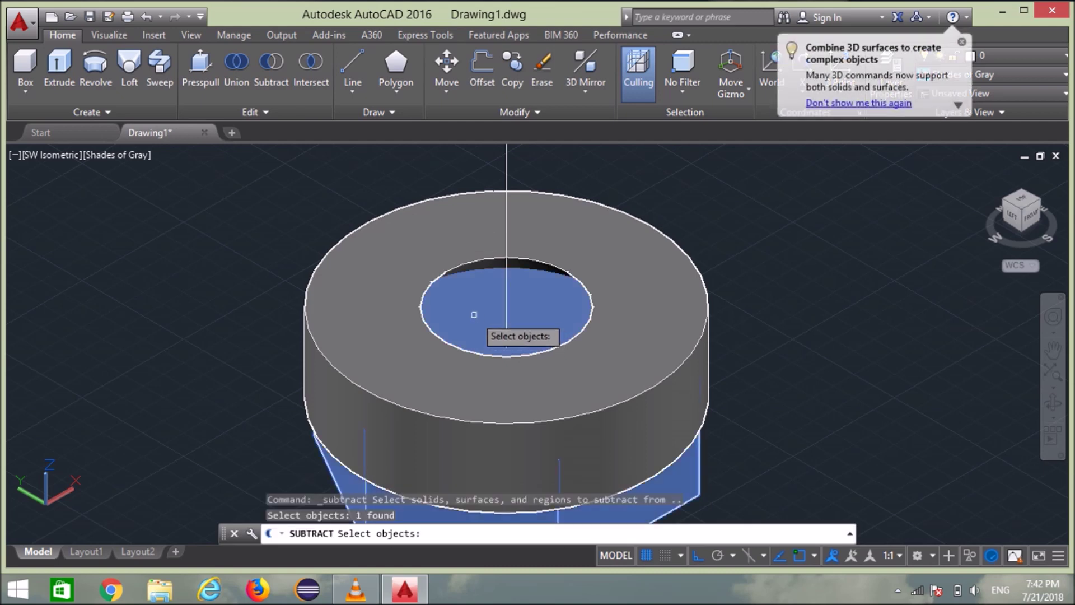
key("Return")
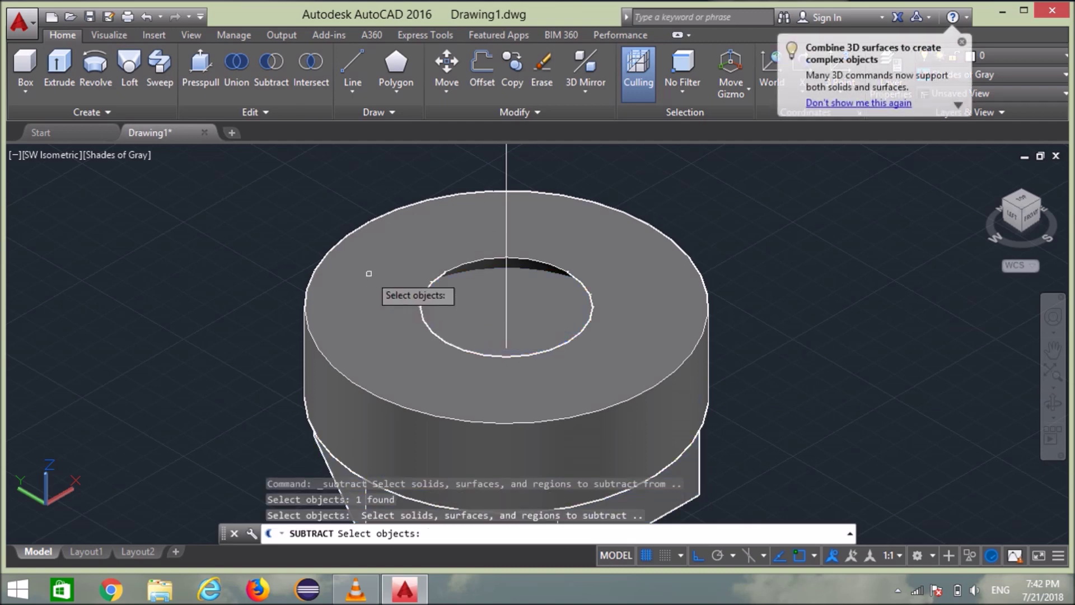
left_click(368, 273)
key("Return")
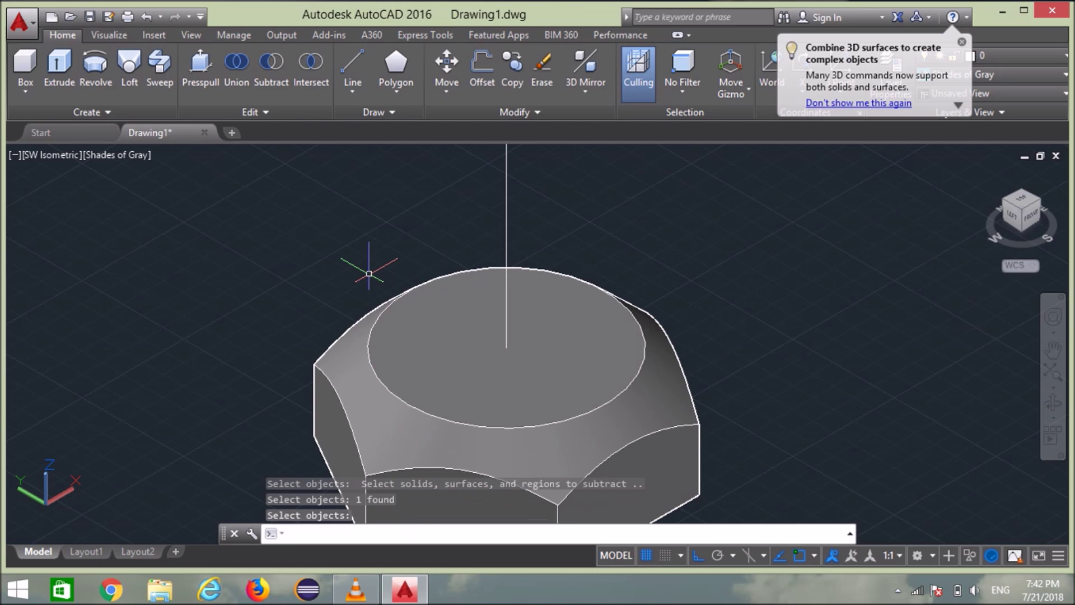
scroll(368, 273, "down", 3)
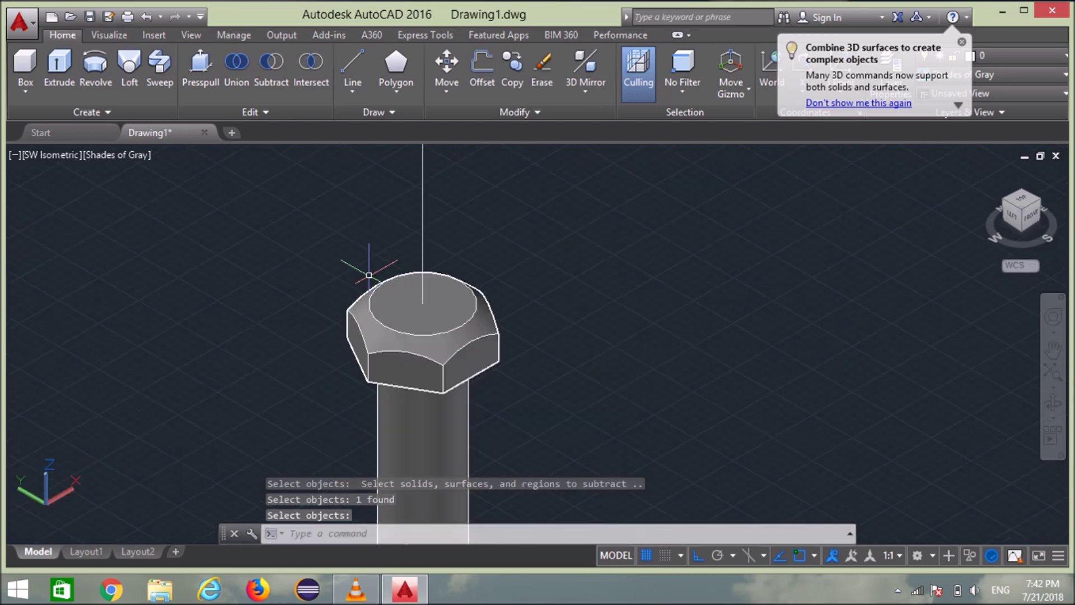
- Zoom out and orbit to view the whole bolt from a low side angle
key("Return")
left_click(422, 224)
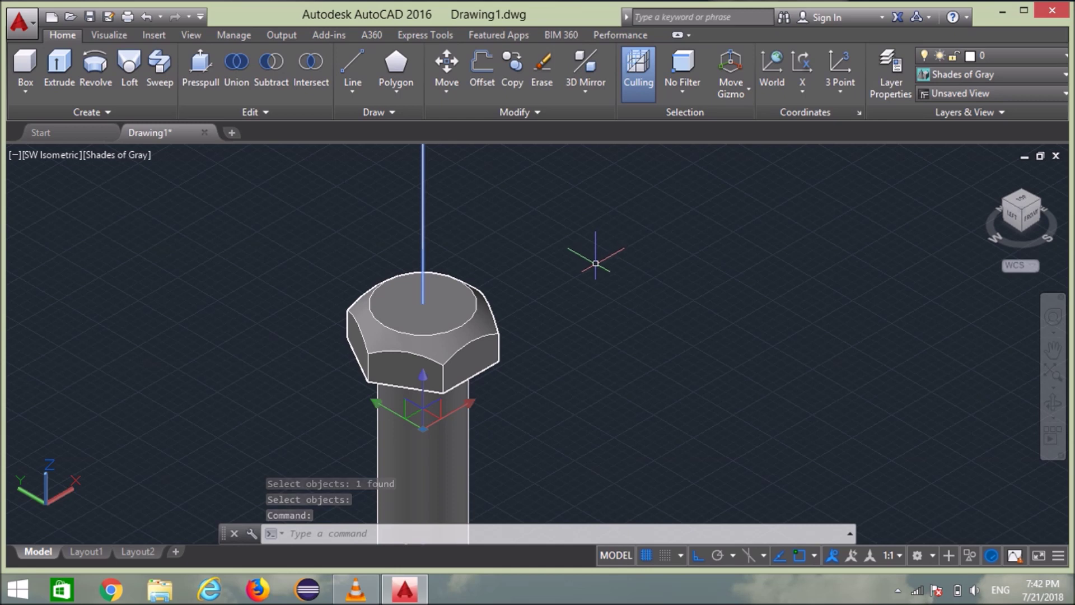
scroll(467, 369, "up", 3)
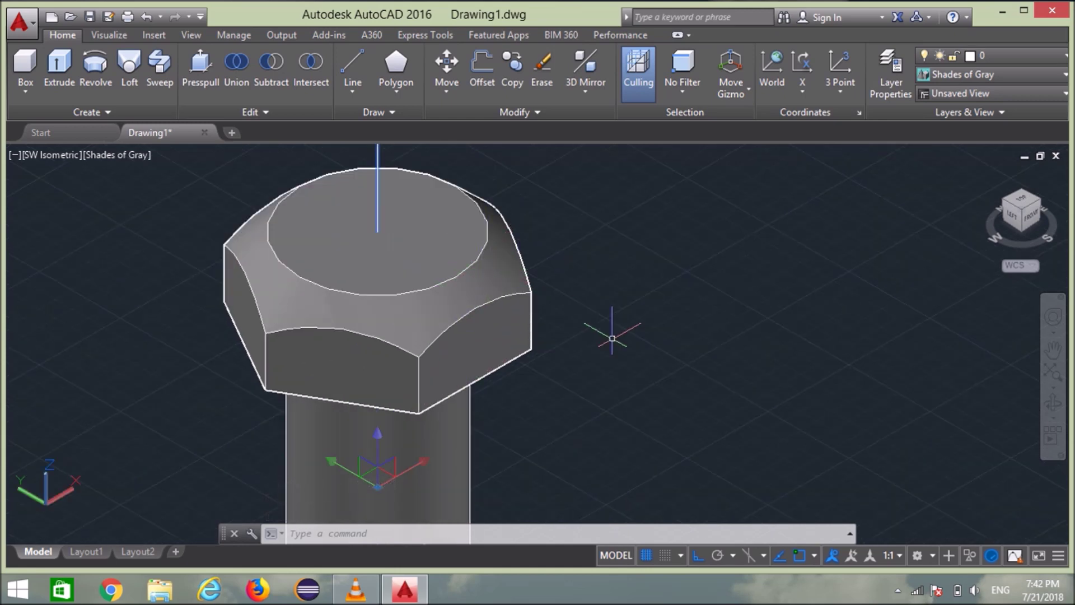
key("Escape")
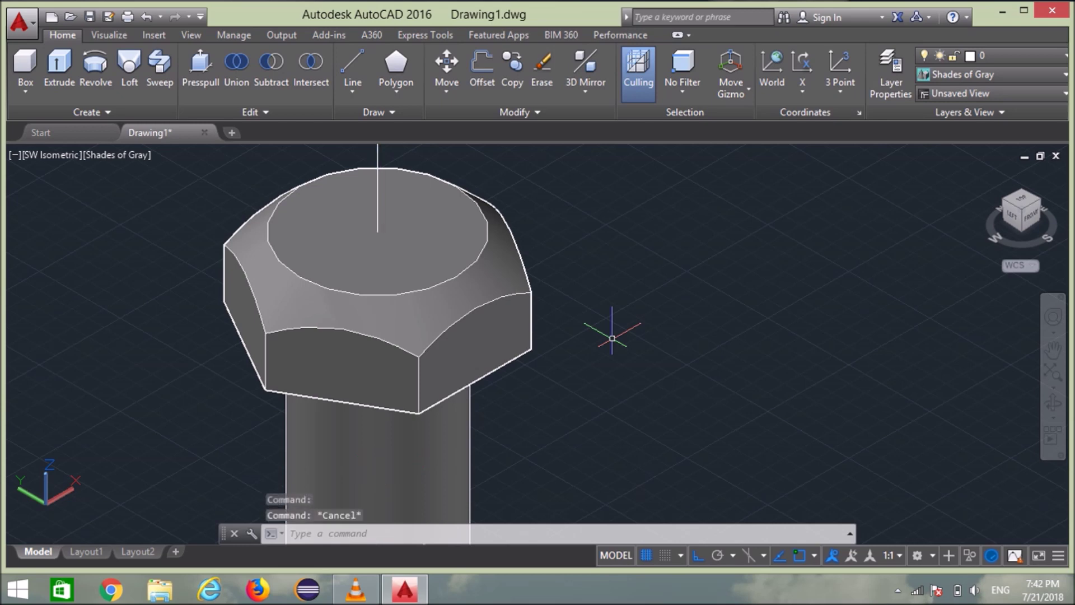
scroll(612, 340, "down", 3)
middle_click_drag(605, 391, 624, 312)
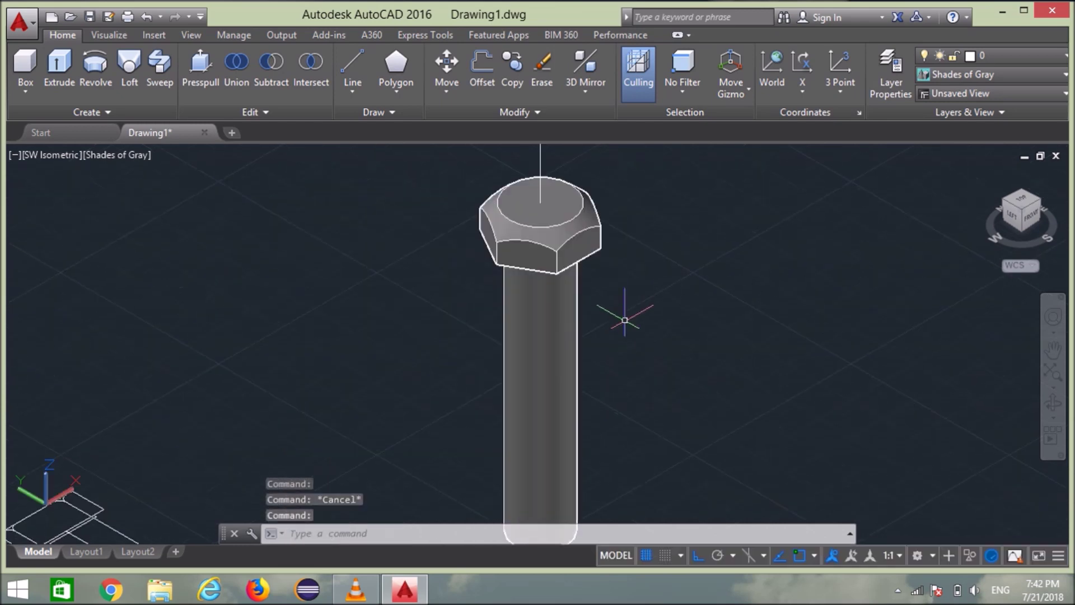
scroll(610, 427, "down", 1)
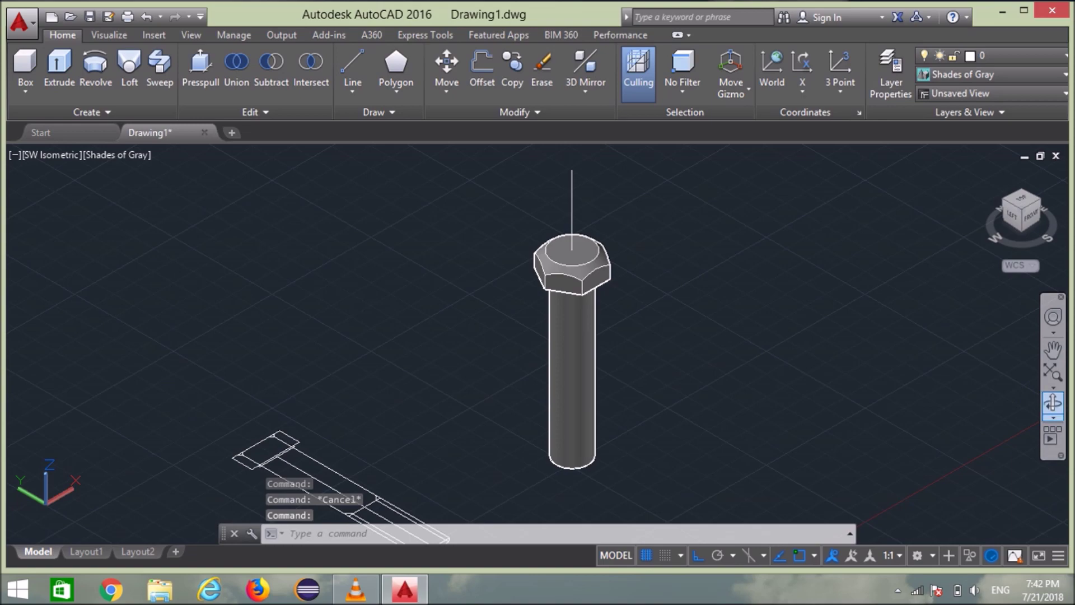
left_click(1053, 402)
left_click_drag(323, 446, 316, 484)
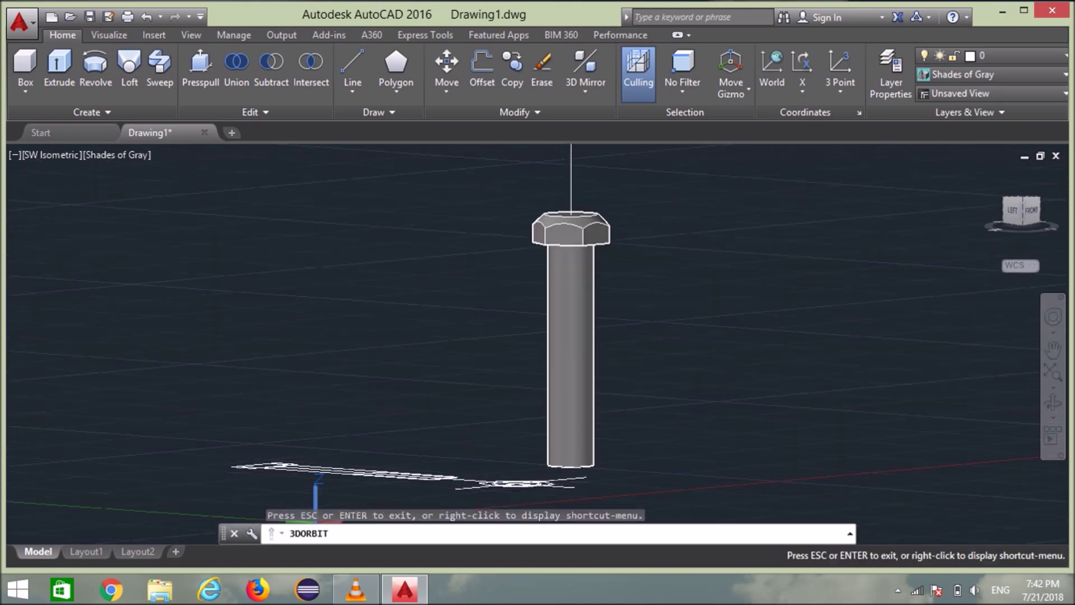
key("Escape")
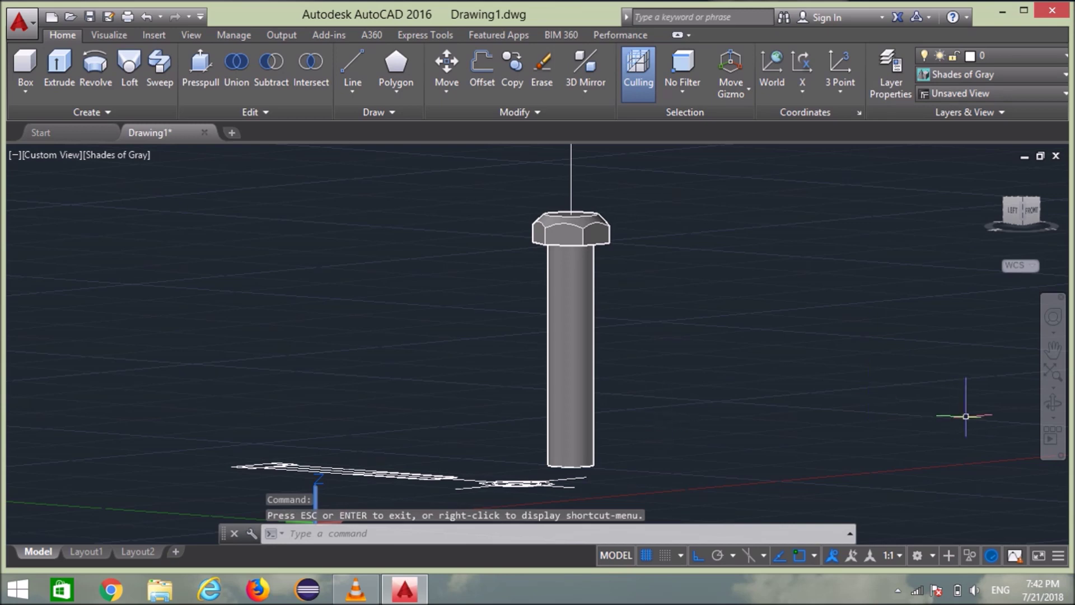
- Free-orbit the view around the bolt to look at it from above
left_click(1054, 418)
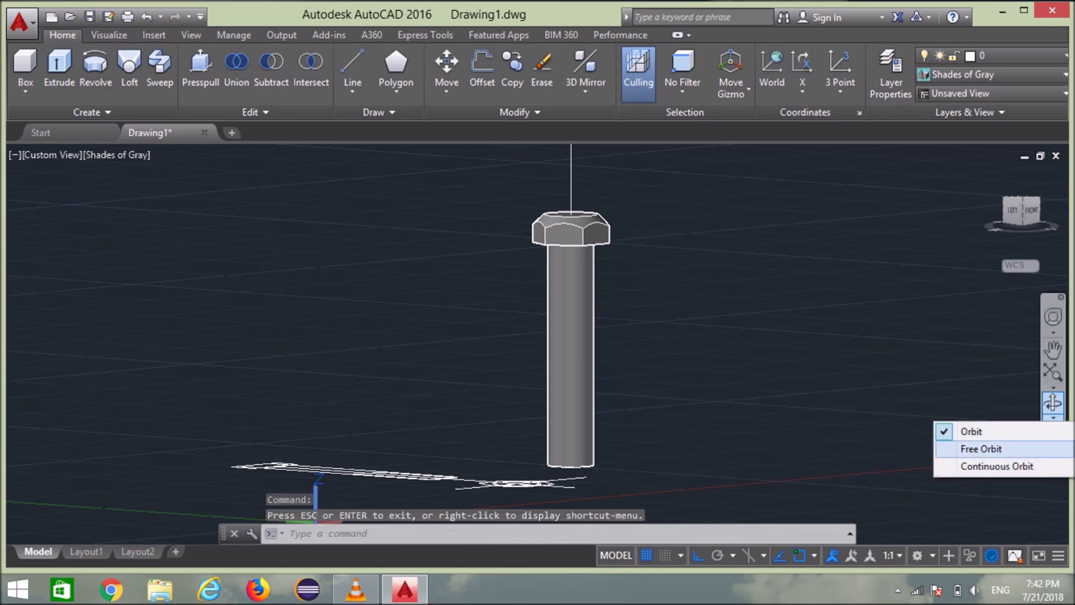
left_click(981, 448)
left_click_drag(538, 336, 504, 313)
left_click_drag(363, 463, 358, 492)
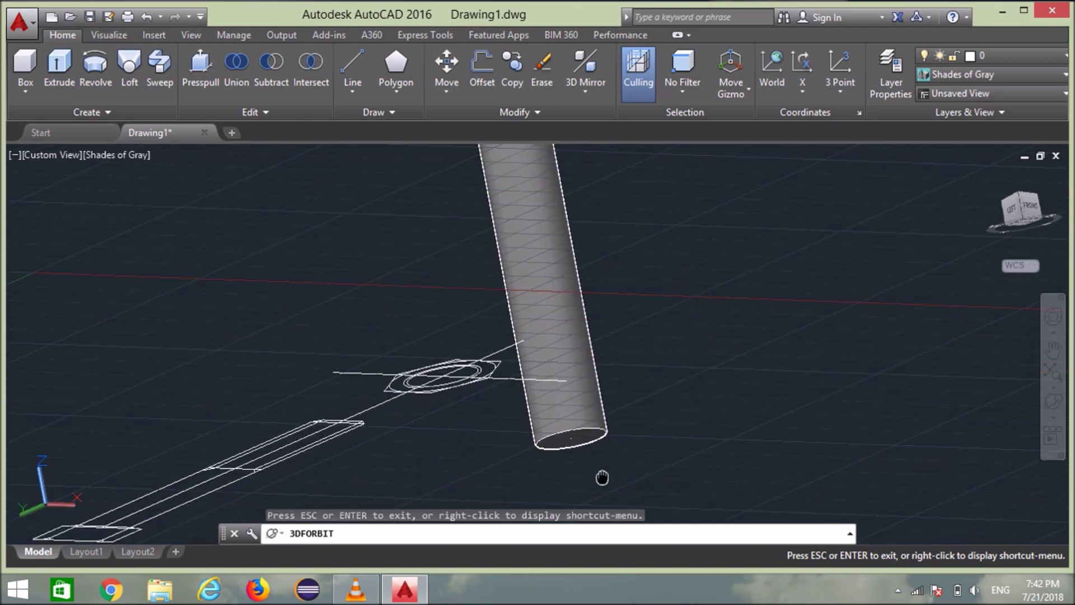
left_click_drag(572, 438, 595, 461)
key("Escape")
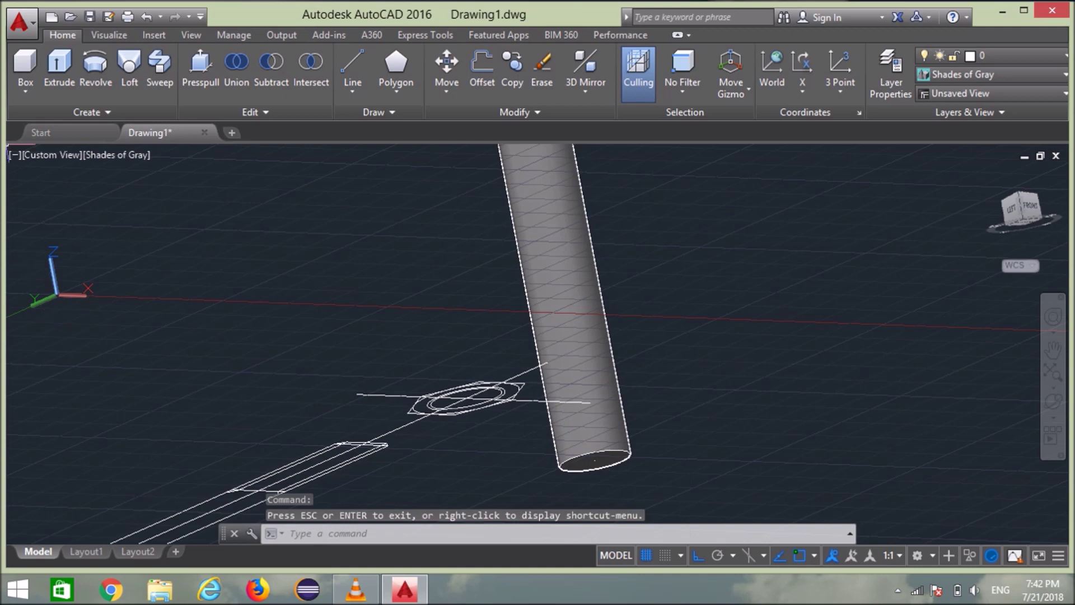
- Switch to the SW Isometric view and zoom in on the hexagonal head
left_click(44, 155)
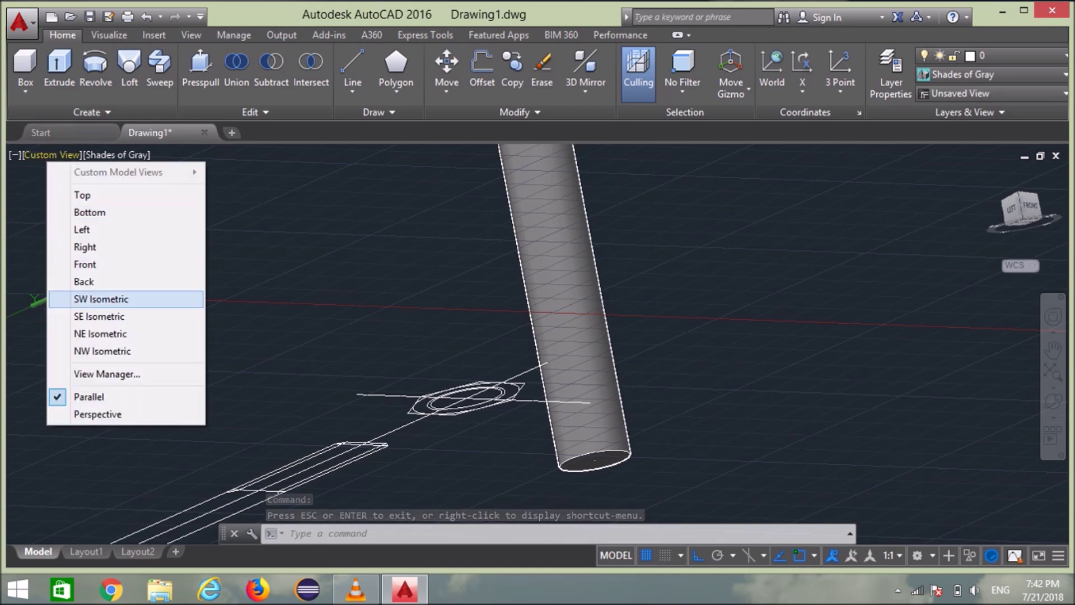
left_click(101, 299)
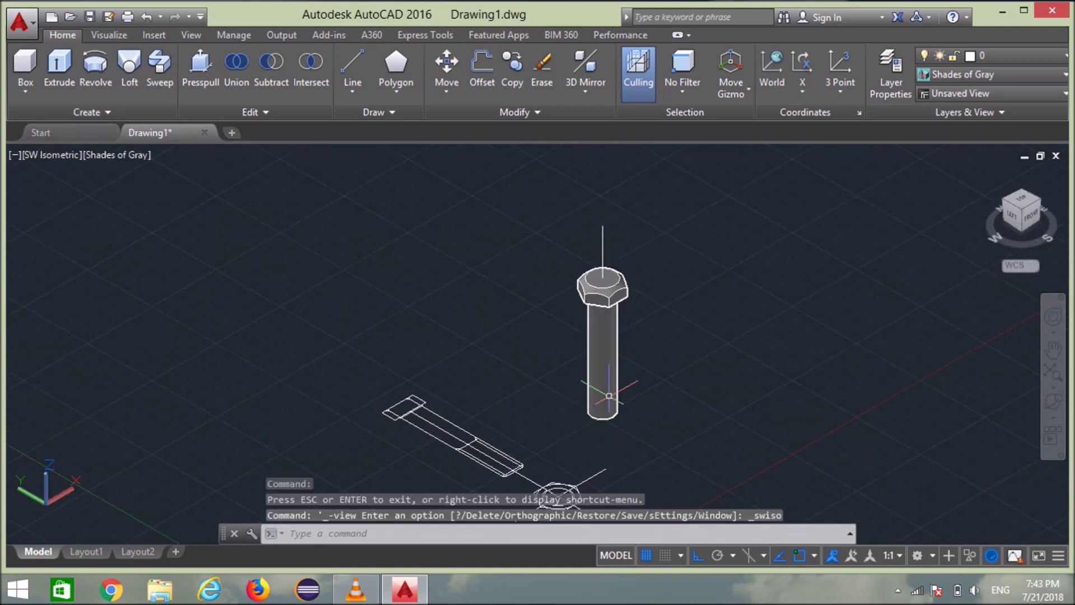
scroll(602, 284, "up", 3)
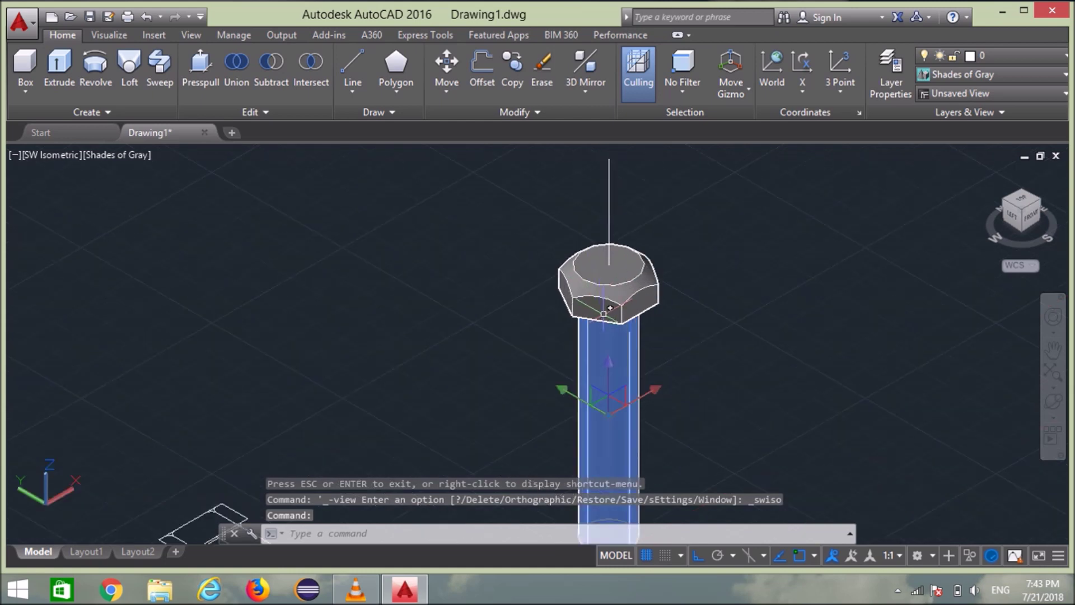
left_click(609, 308)
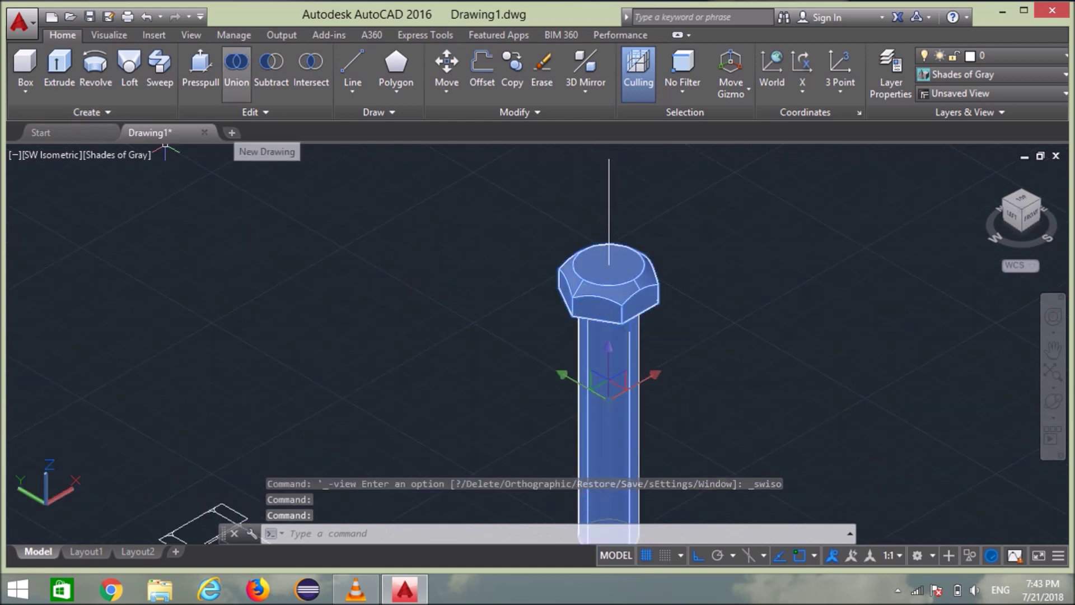
- Union the hexagonal head and the shaft into a single solid
left_click(236, 64)
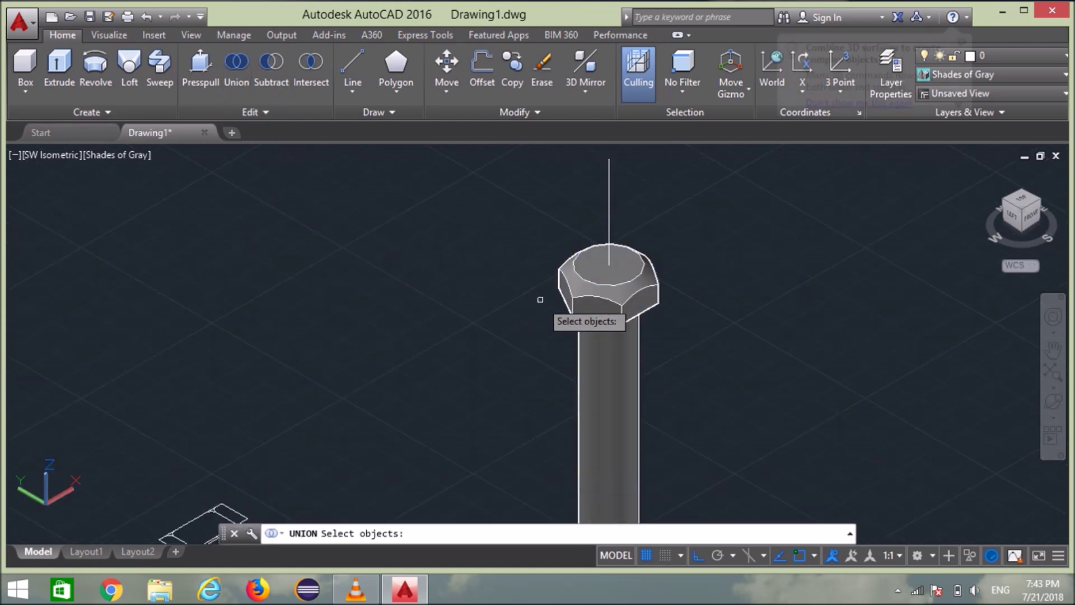
left_click(592, 291)
left_click(599, 375)
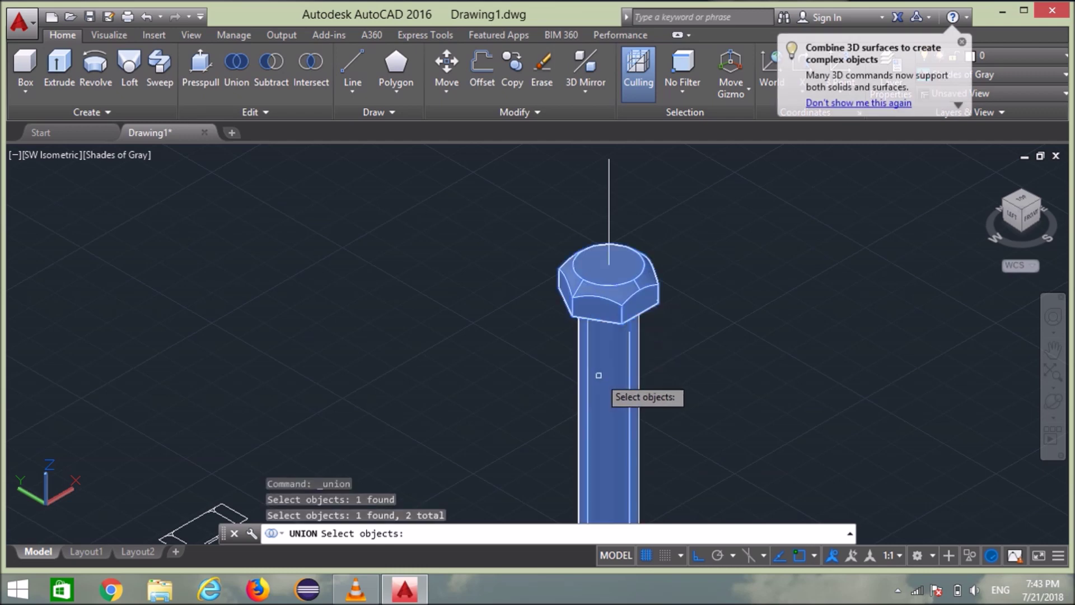
key("Return")
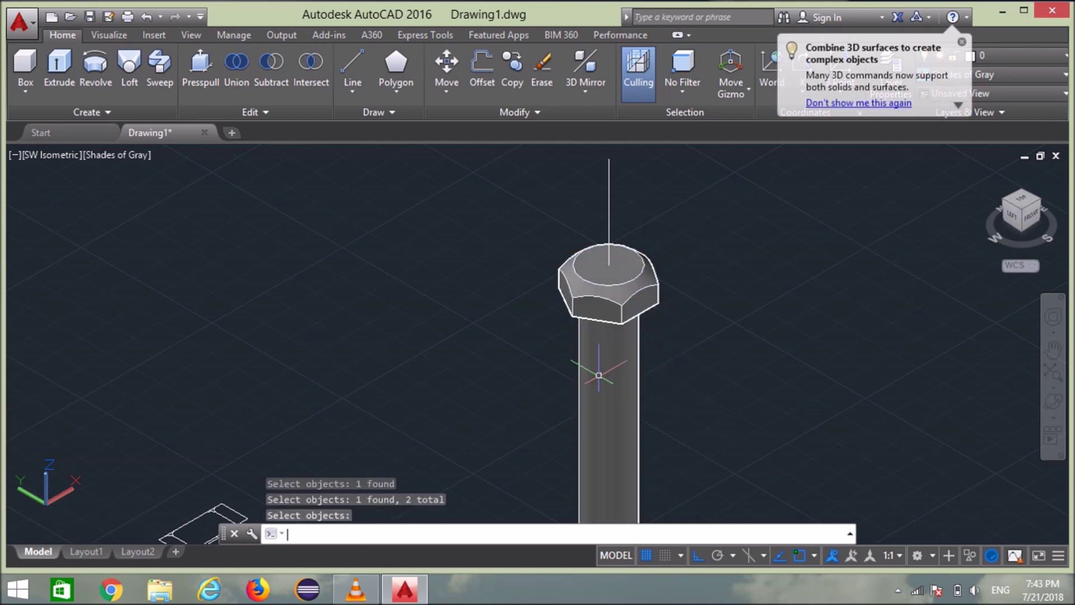
- Move the combined bolt upward along Z using the gizmo
left_click(599, 375)
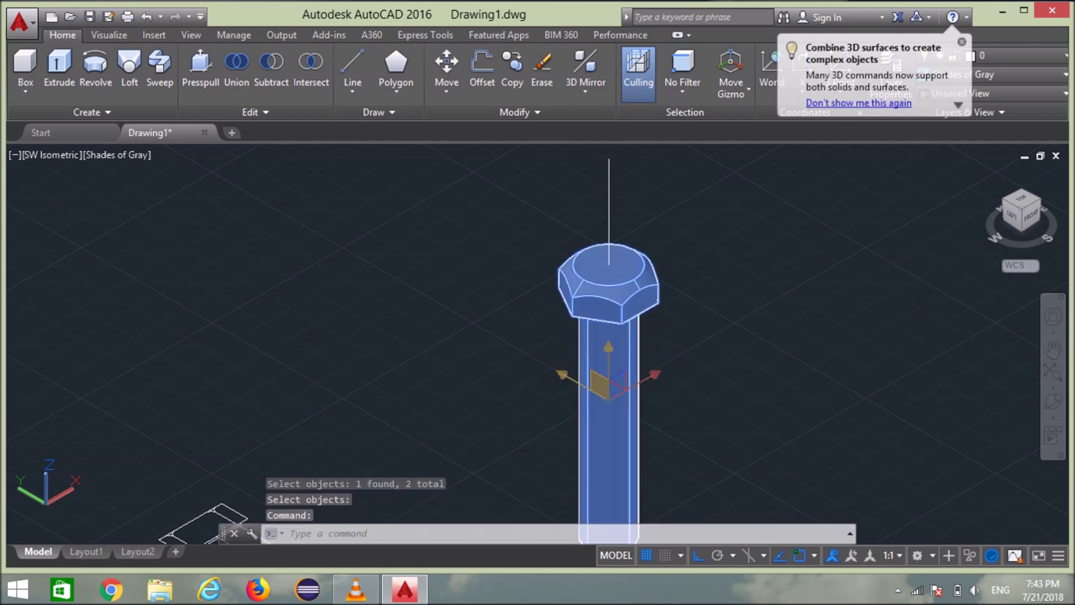
left_click(608, 350)
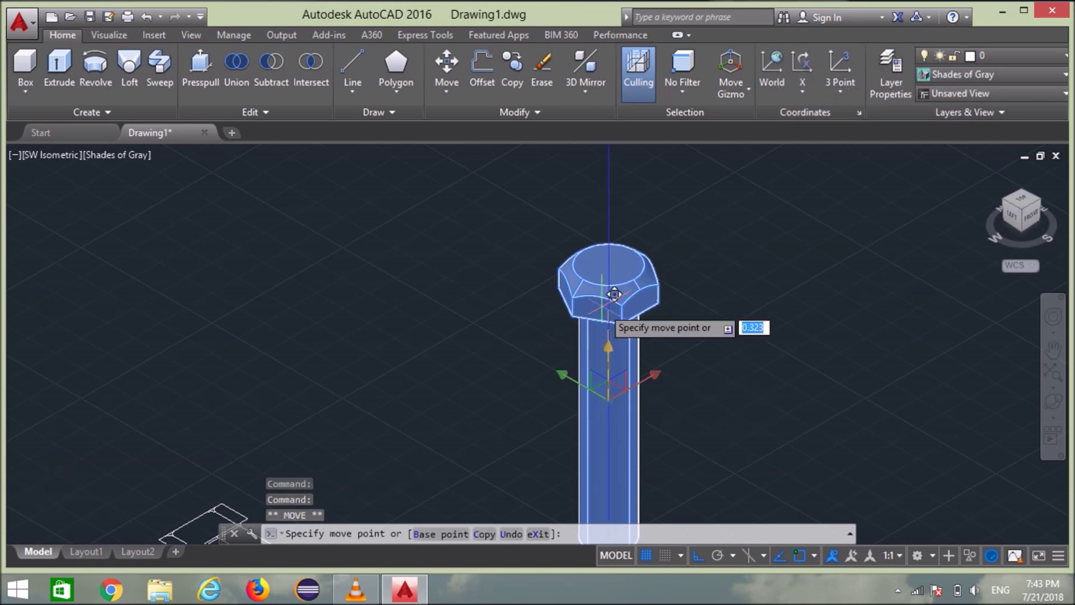
left_click(616, 252)
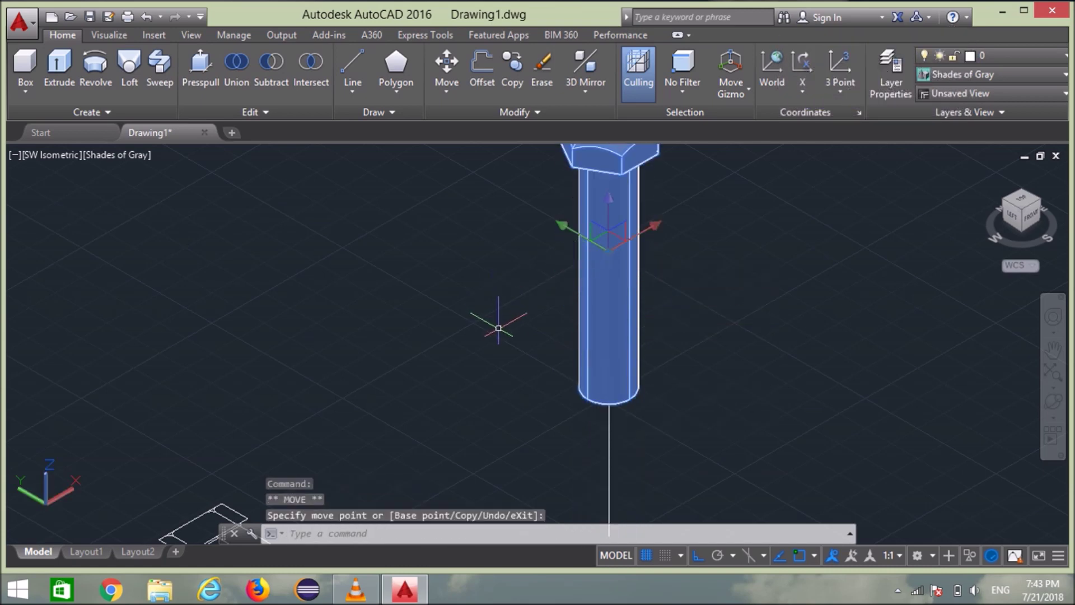
key("Escape")
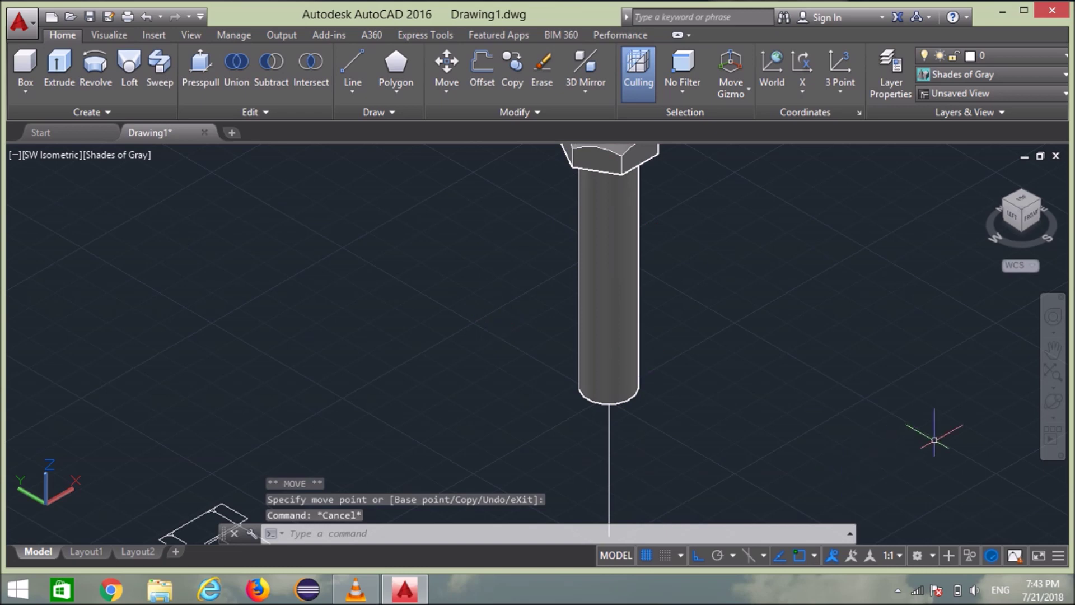
left_click(1053, 401)
- Tilt the view and zoom in on the bottom end of the bolt's shaft
mouse_move(560, 313)
left_mouse_down()
mouse_move(543, 384)
mouse_move(554, 414)
left_mouse_up()
key("Escape")
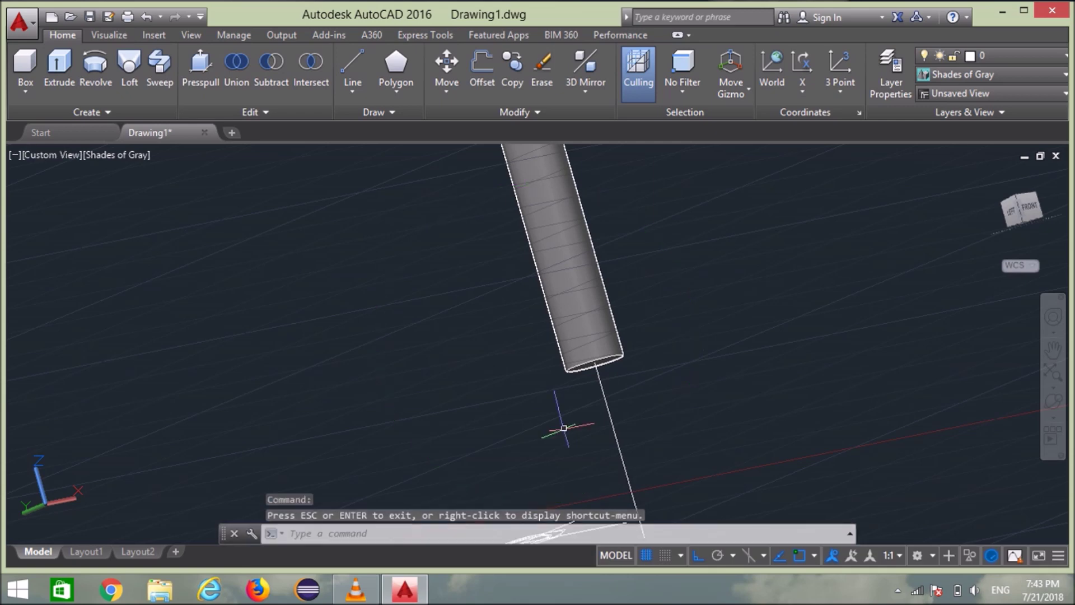
scroll(564, 428, "up", 2)
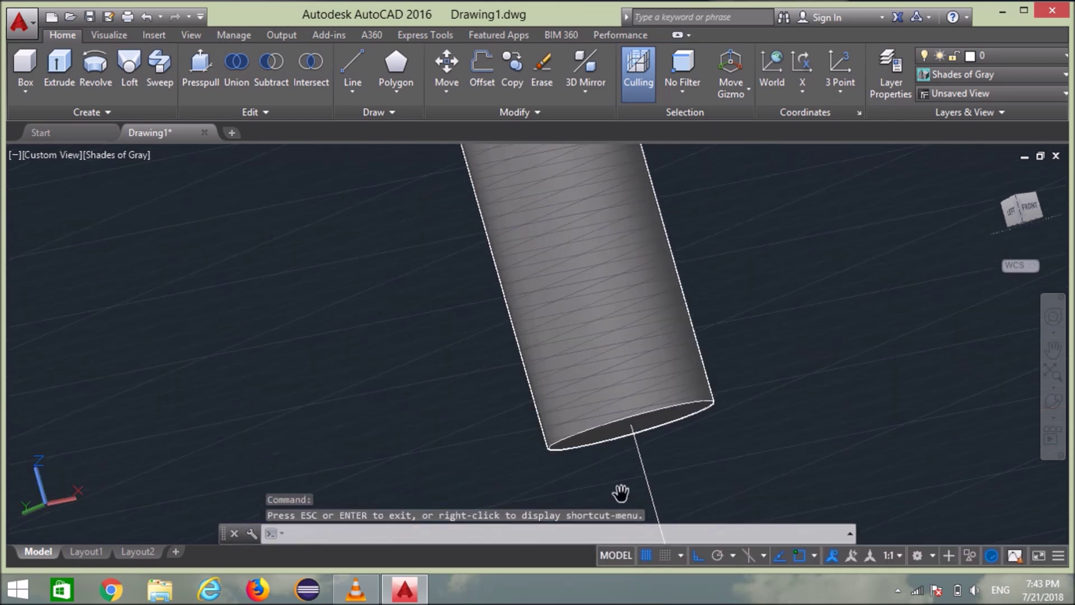
middle_click_drag(588, 336, 620, 493)
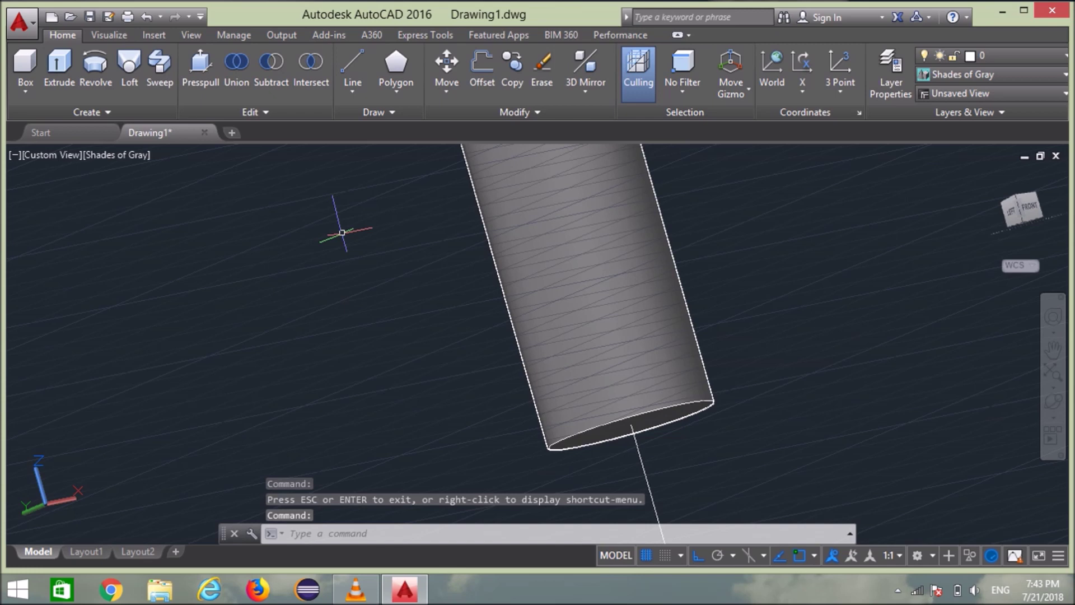
type("hli")
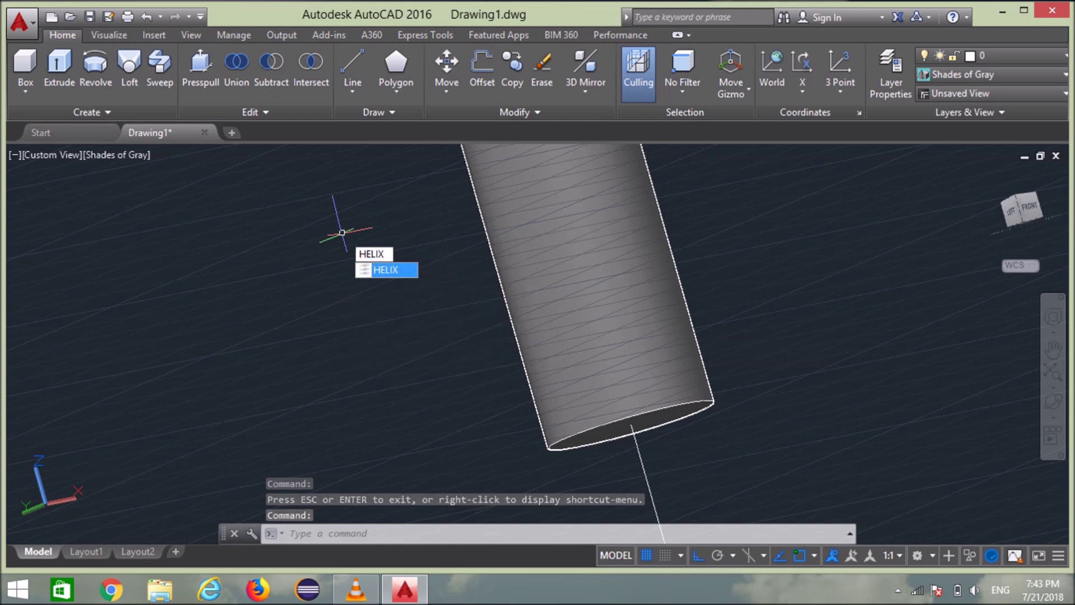
- Start a helix at the shaft's bottom centre with base and top radius 10, choosing turn height
key("Return")
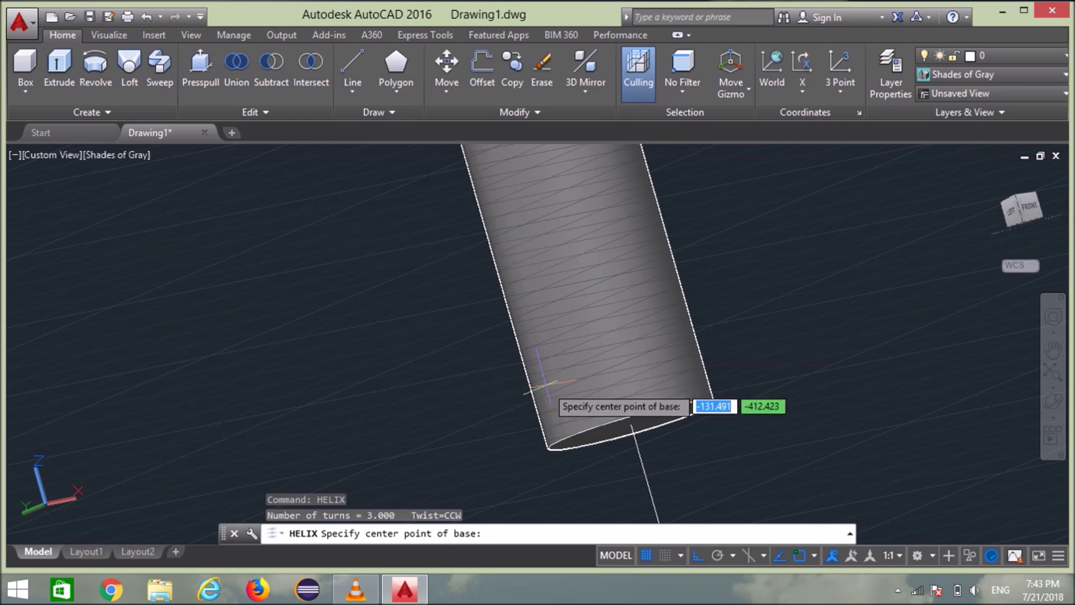
scroll(630, 431, "up", 2)
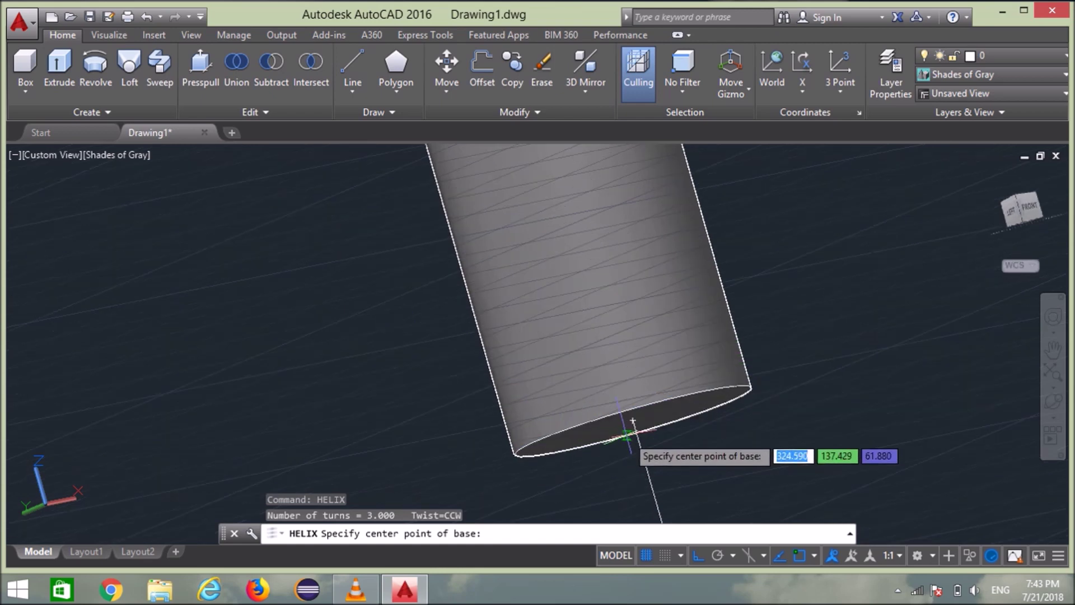
left_click(633, 421)
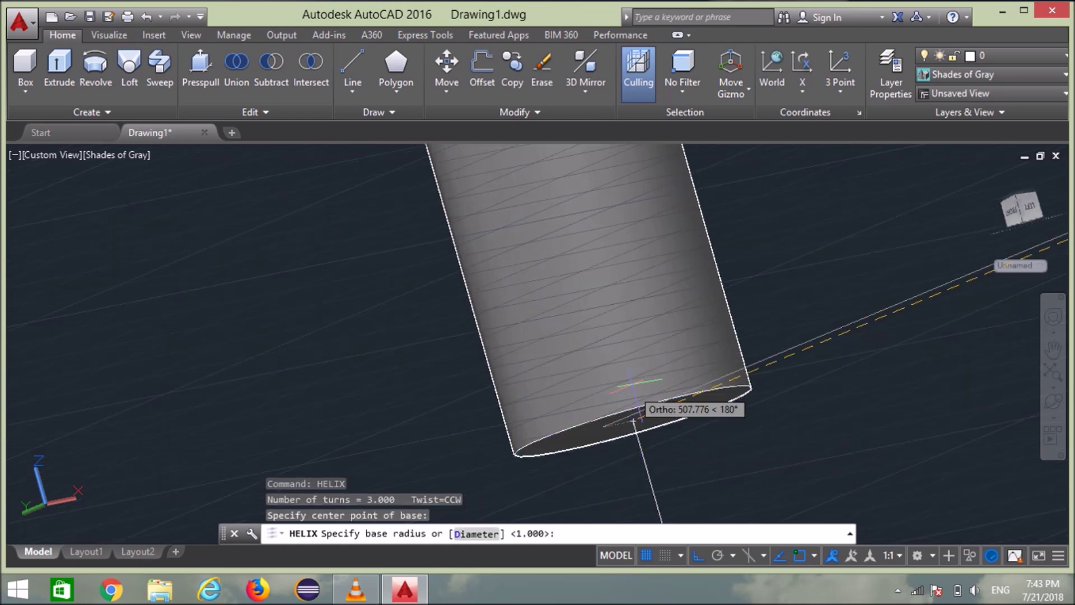
scroll(574, 347, "down", 3)
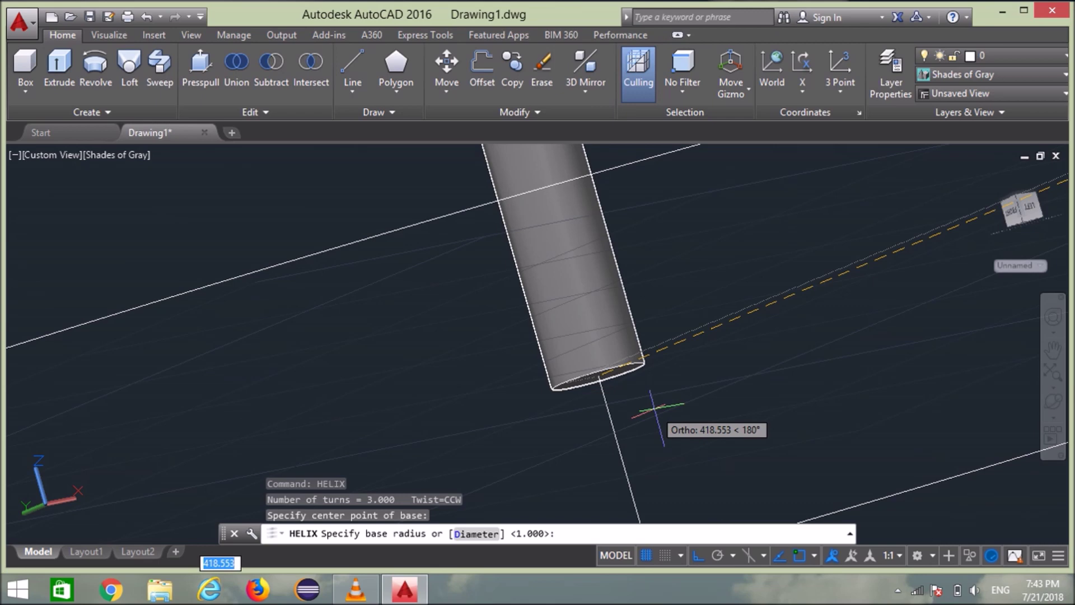
type("10")
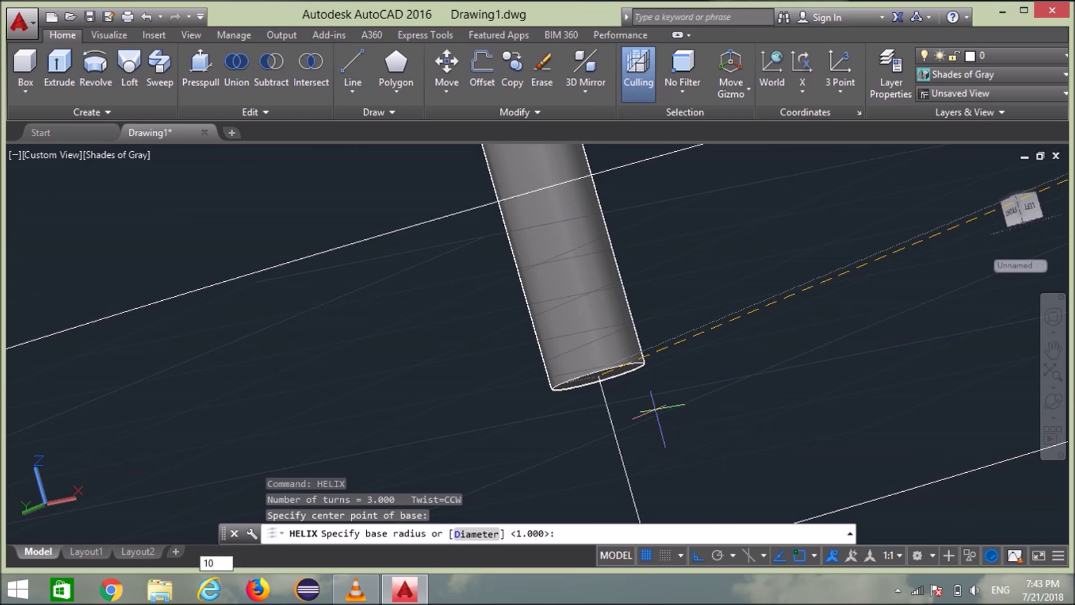
key("Return")
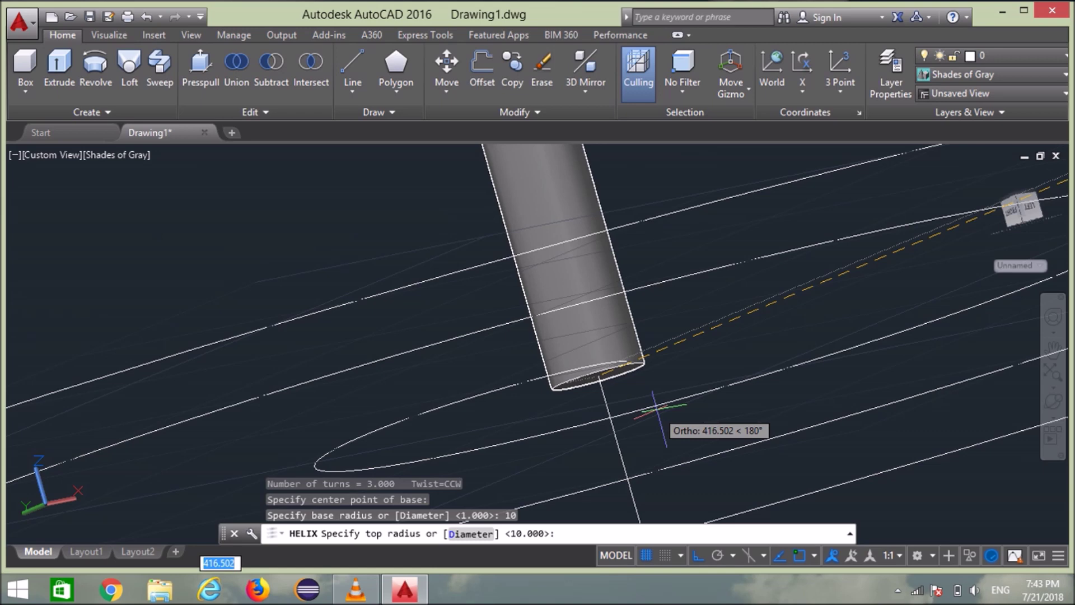
type("10")
key("Return")
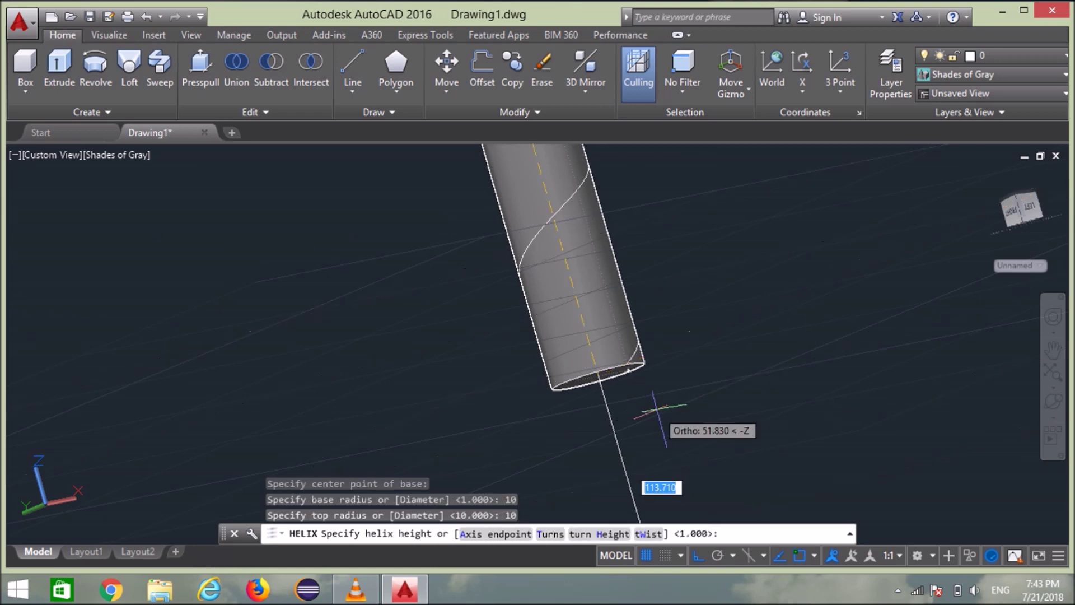
scroll(585, 288, "down", 2)
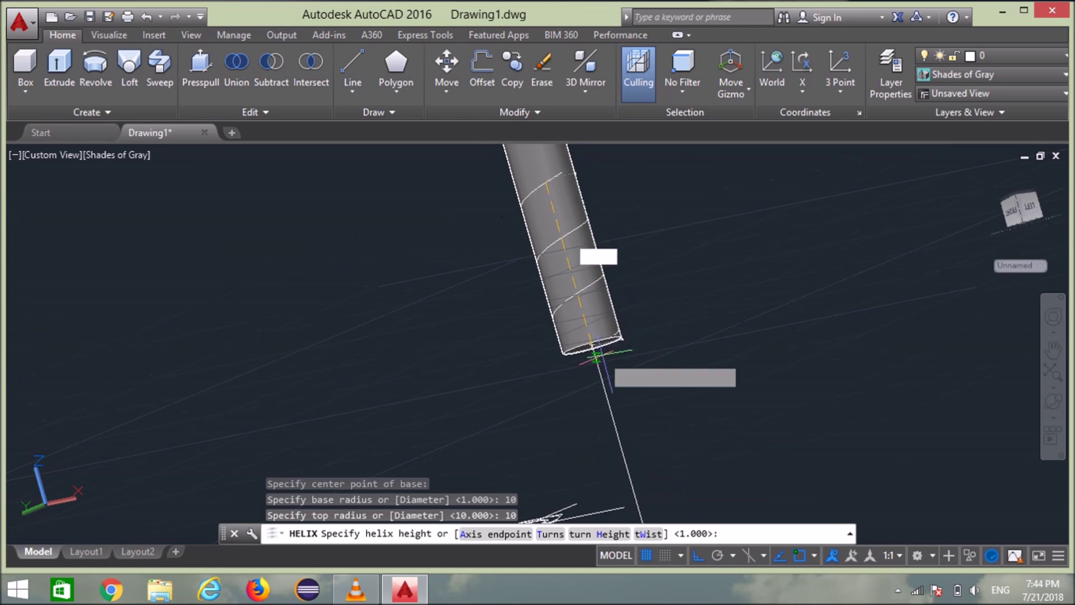
scroll(599, 325, "down", 1)
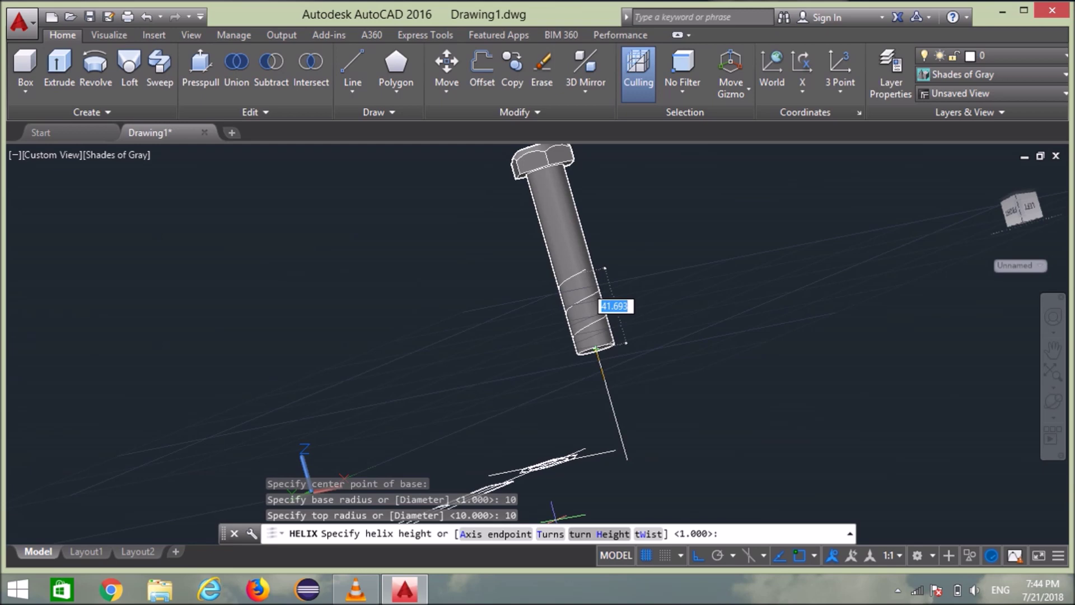
type("H")
key("Return")
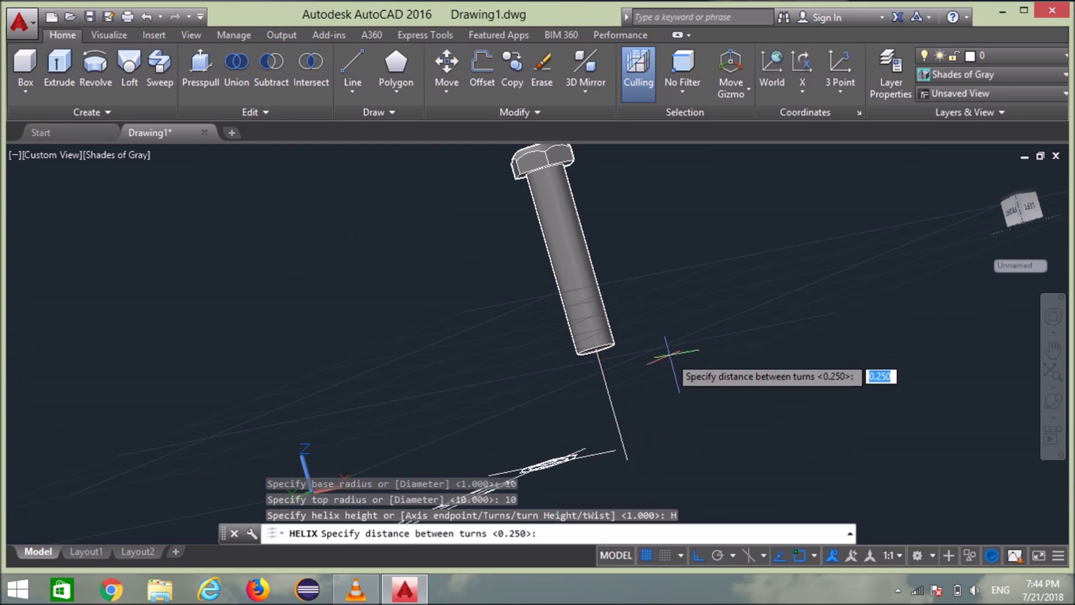
- Set 46 between turns and 18 turns, then zoom out to inspect the oversized helix
type("46")
key("Return")
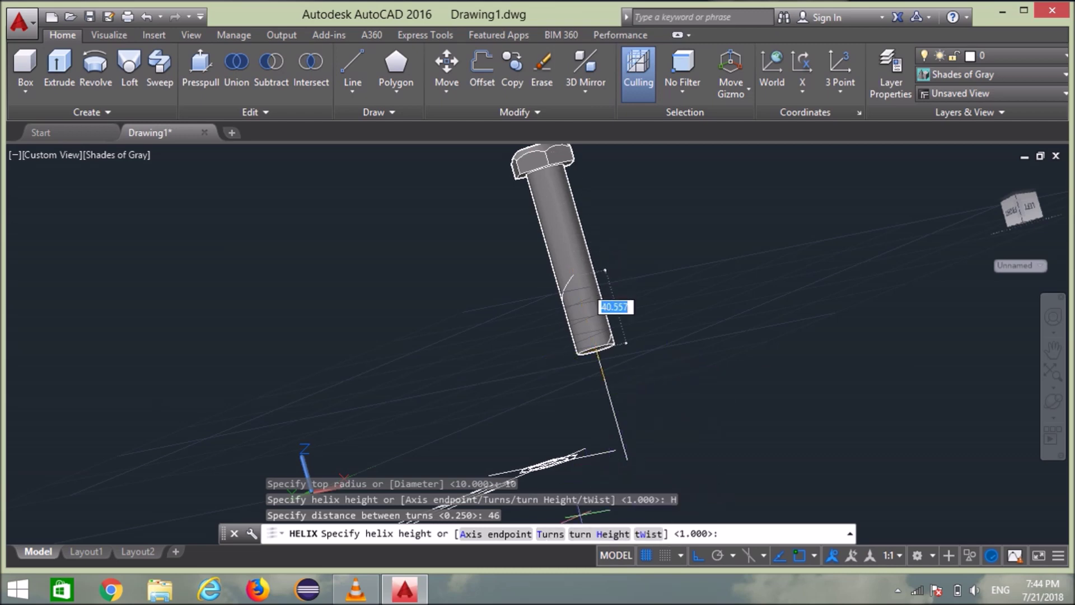
left_click(550, 533)
type("18")
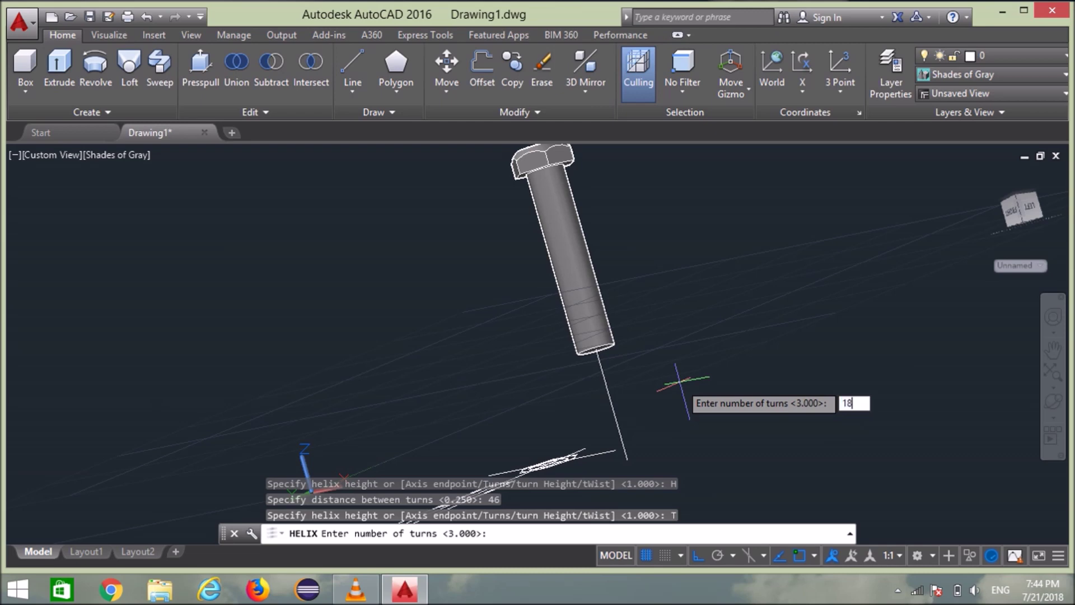
key("Return")
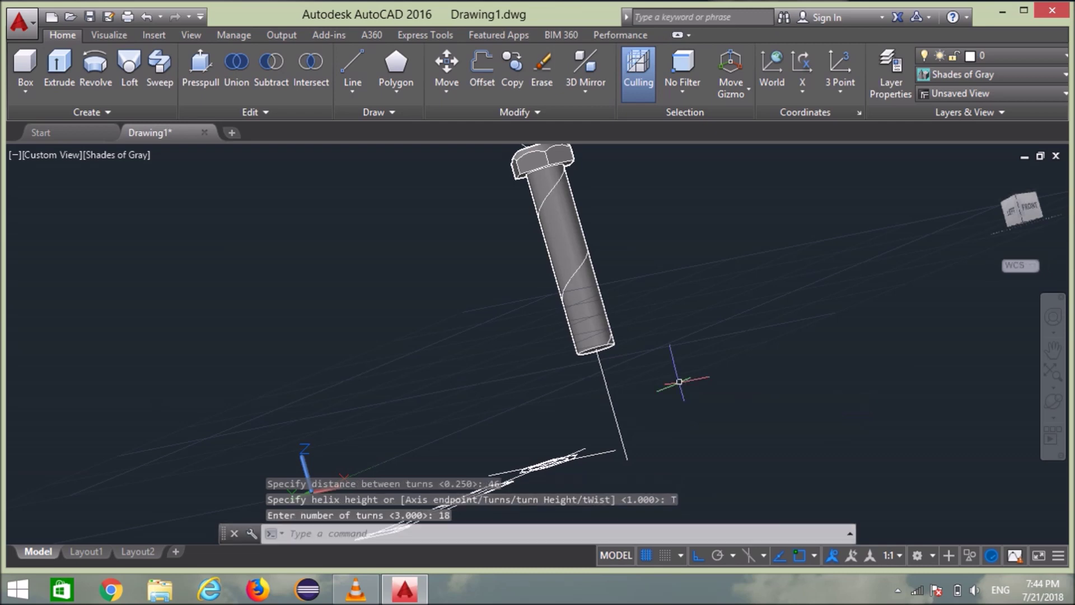
scroll(661, 482, "down", 3)
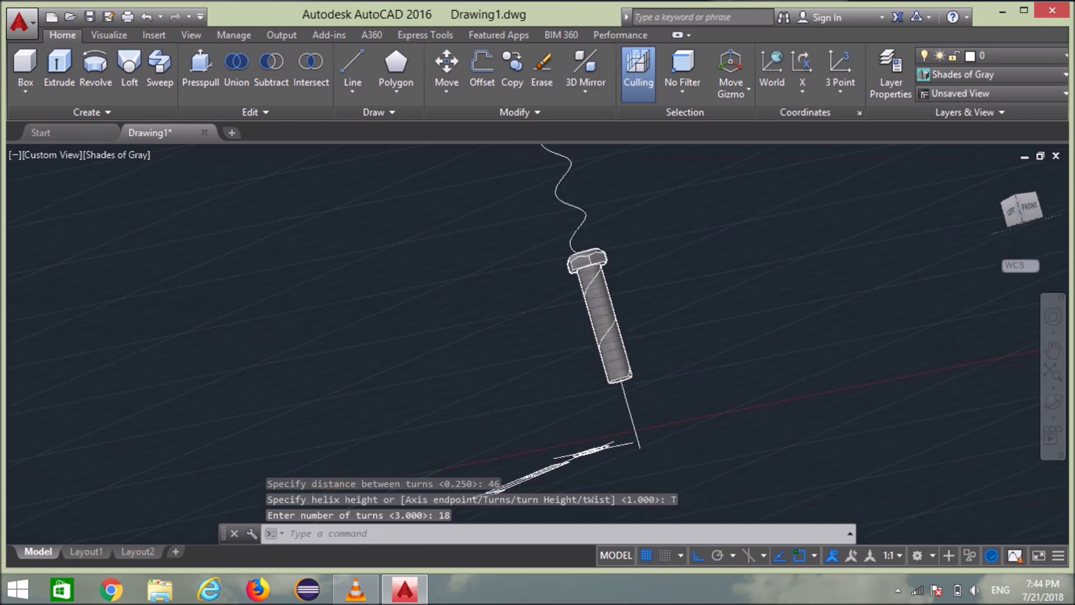
scroll(655, 426, "down", 2)
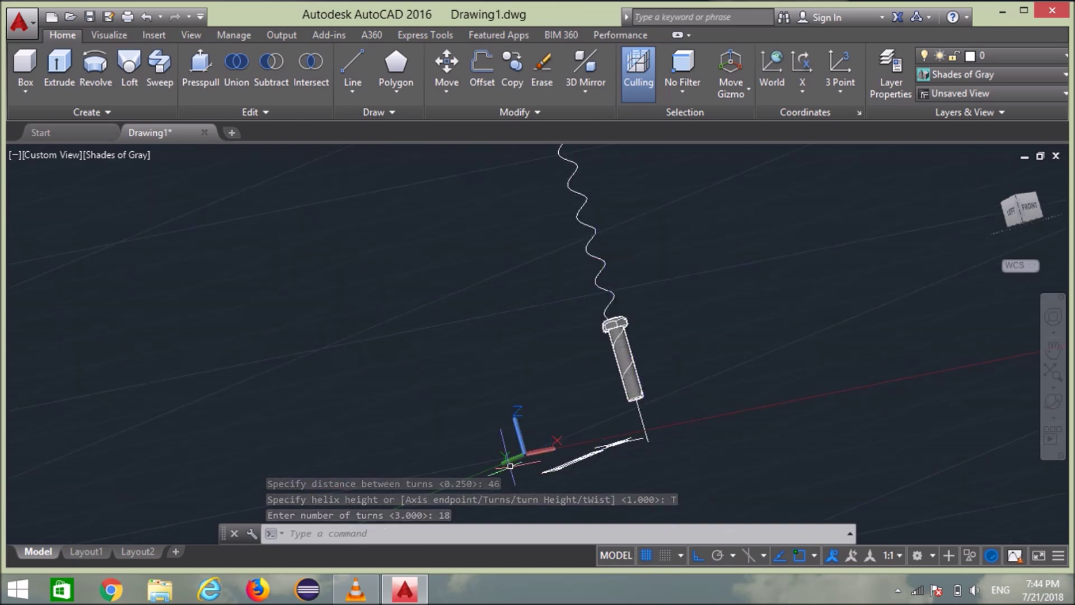
scroll(512, 344, "down", 4)
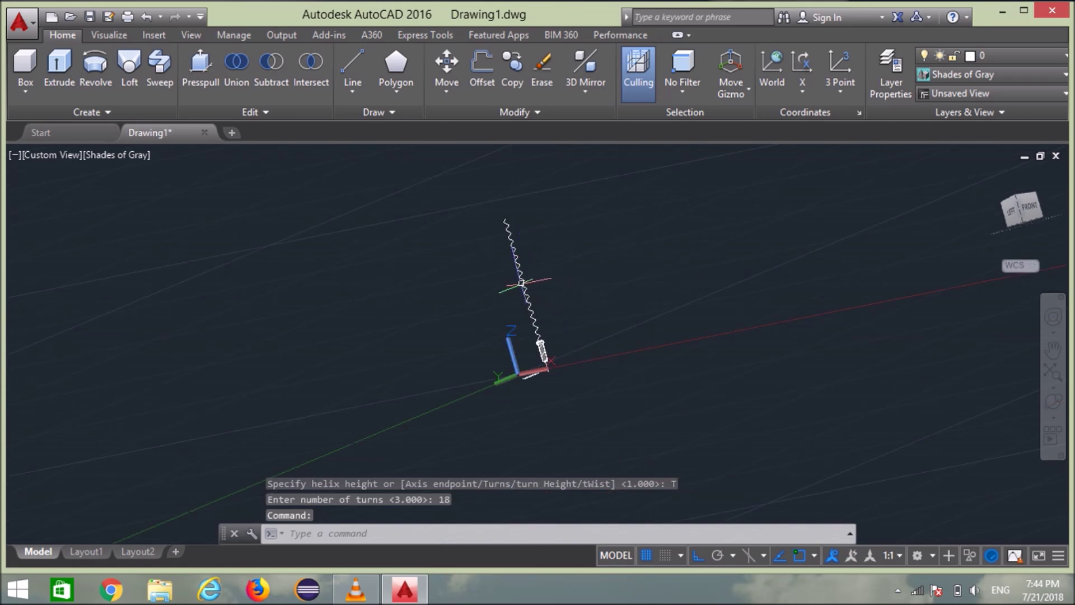
left_click(520, 264)
- Erase the oversized helix and start a new one at the shank's bottom-face centre
scroll(636, 302, "up", 3)
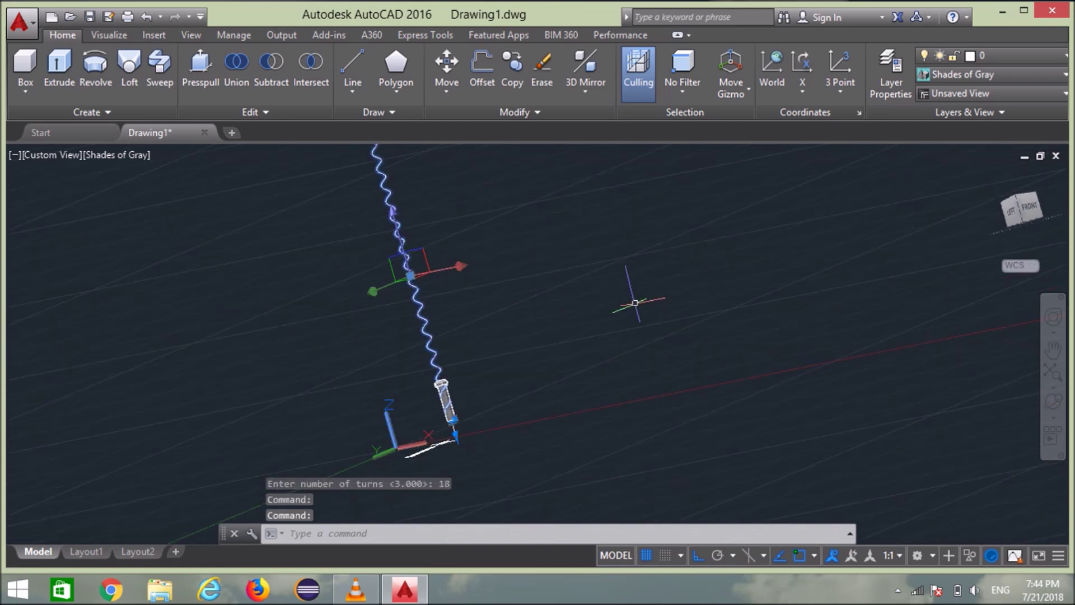
key("Delete")
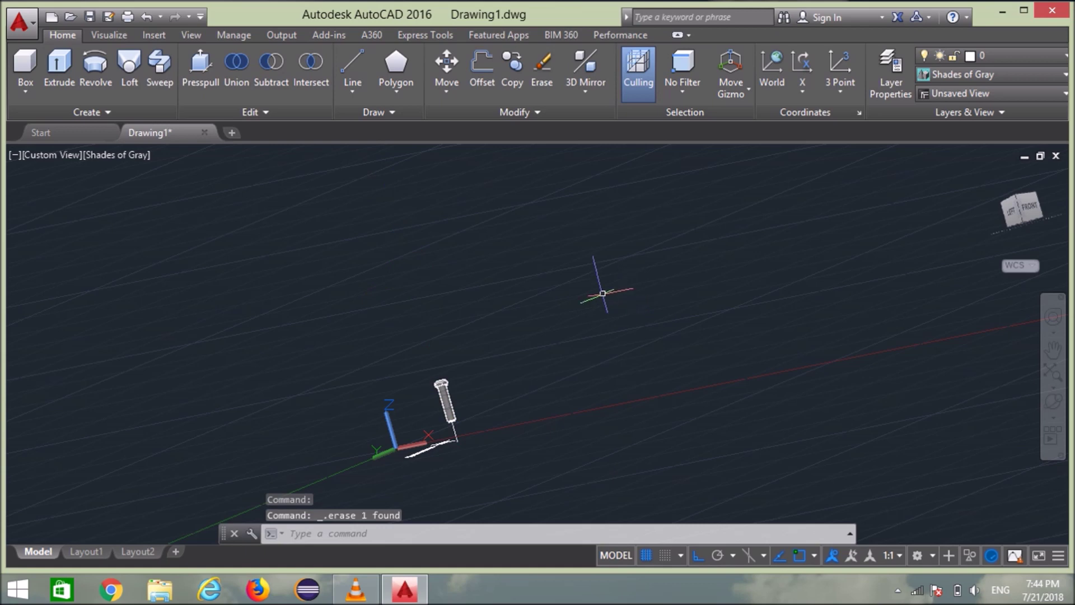
scroll(478, 437, "up", 3)
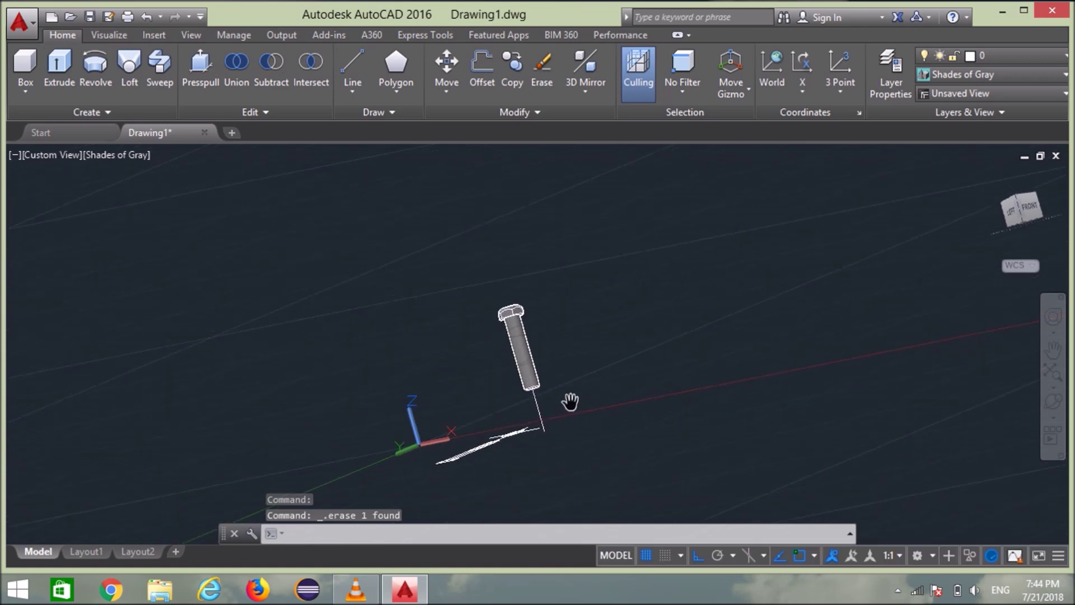
scroll(576, 403, "up", 2)
scroll(527, 384, "up", 2)
type("h")
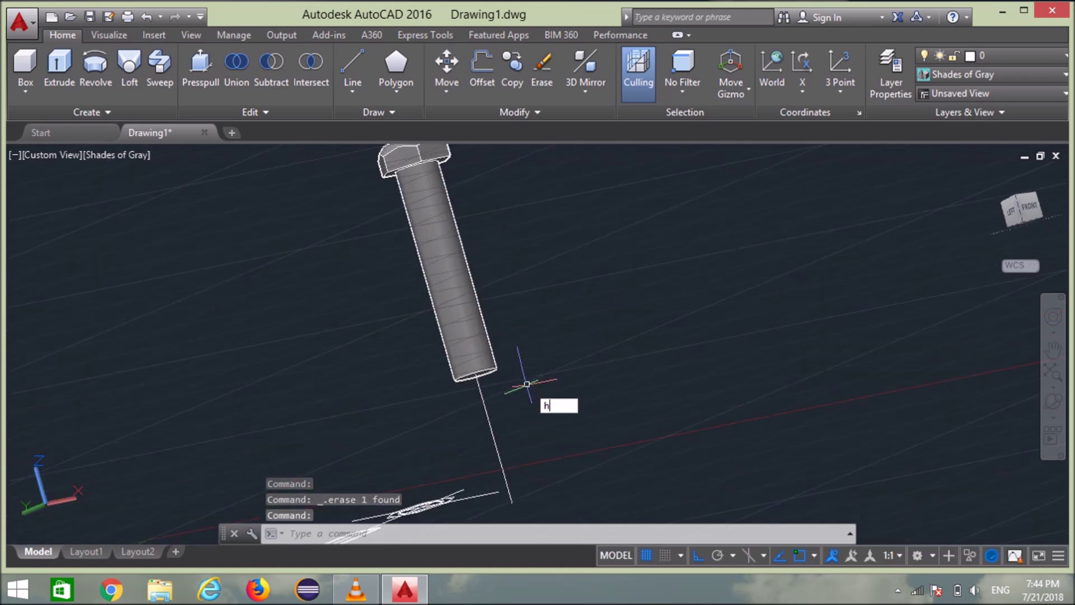
type("lix")
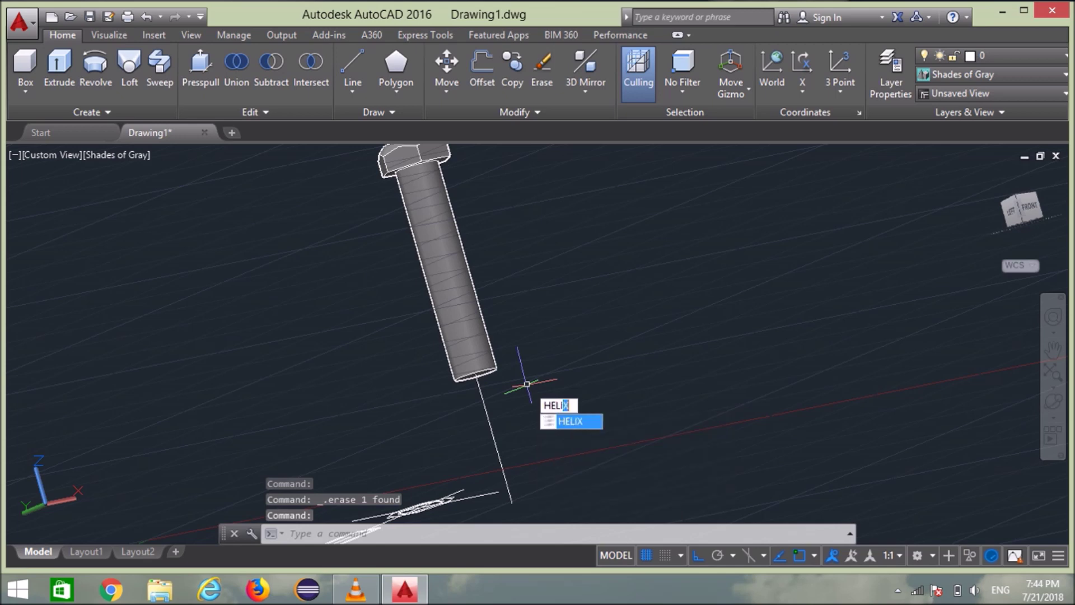
key("Return")
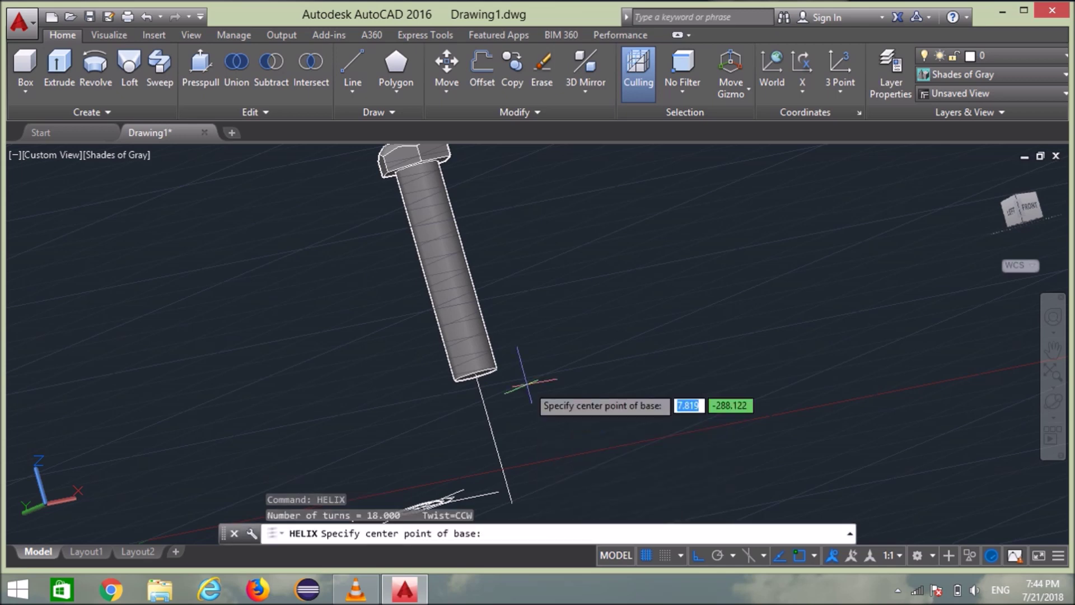
scroll(530, 384, "up", 2)
scroll(456, 364, "up", 2)
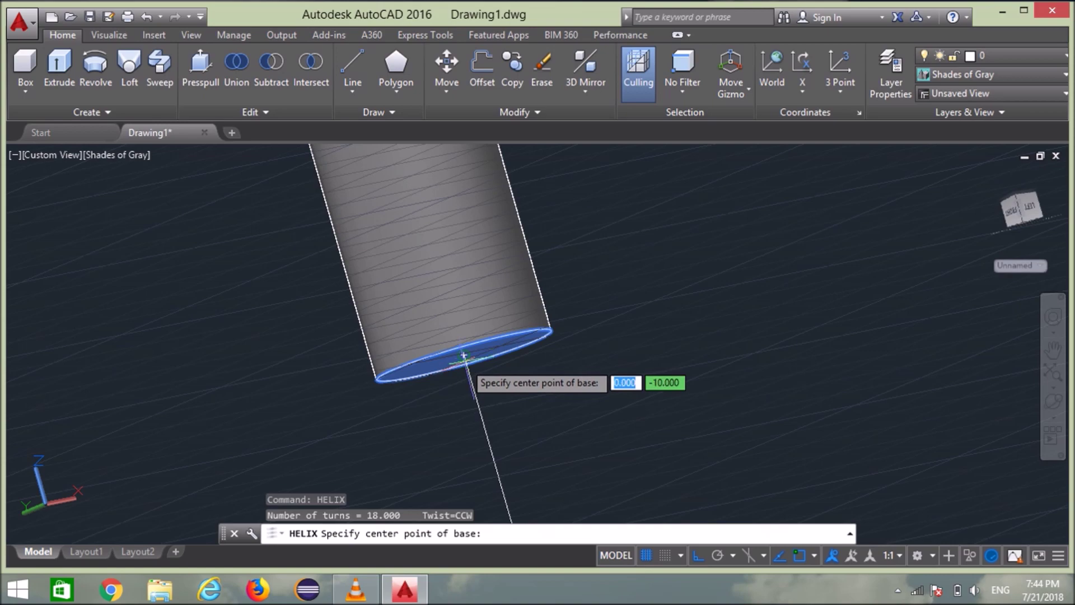
left_click(464, 355)
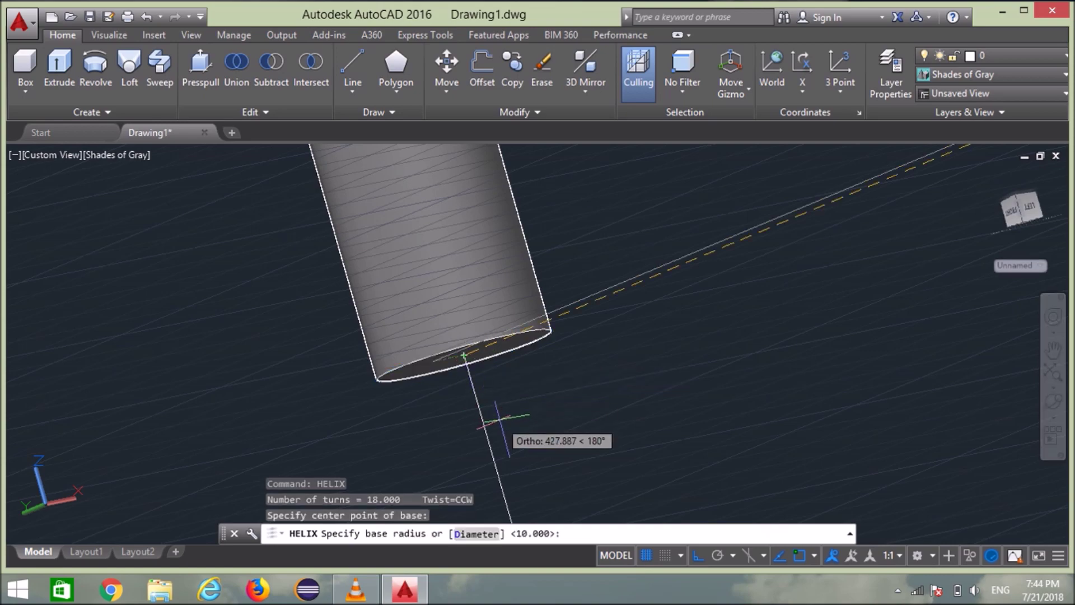
- Set the new helix's base and top radius both to 10
type("10")
key("Return")
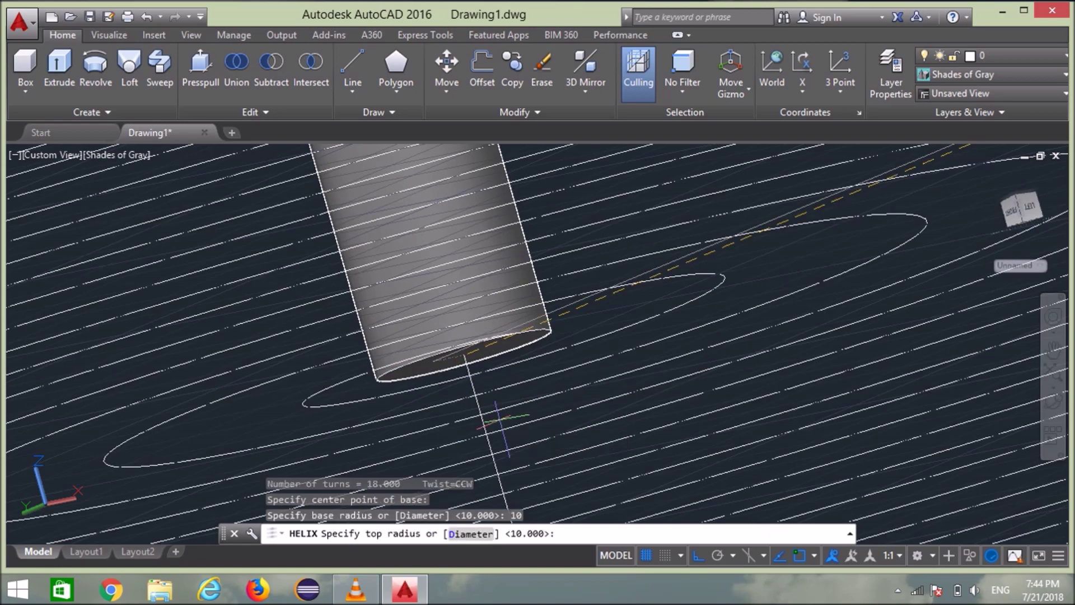
type("10")
key("Return")
scroll(500, 432, "down", 2)
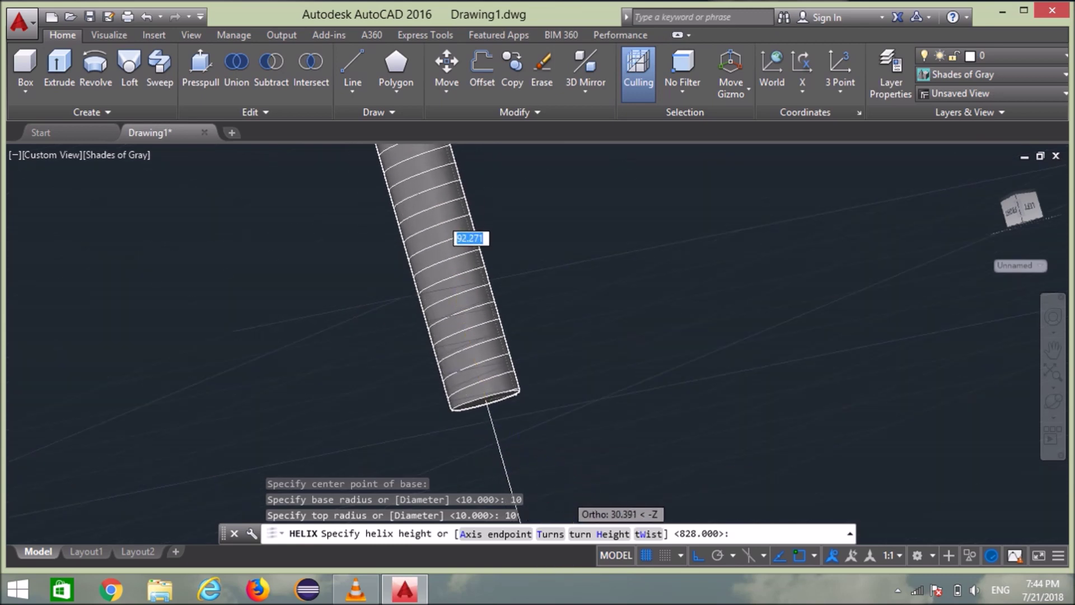
scroll(565, 487, "down", 1)
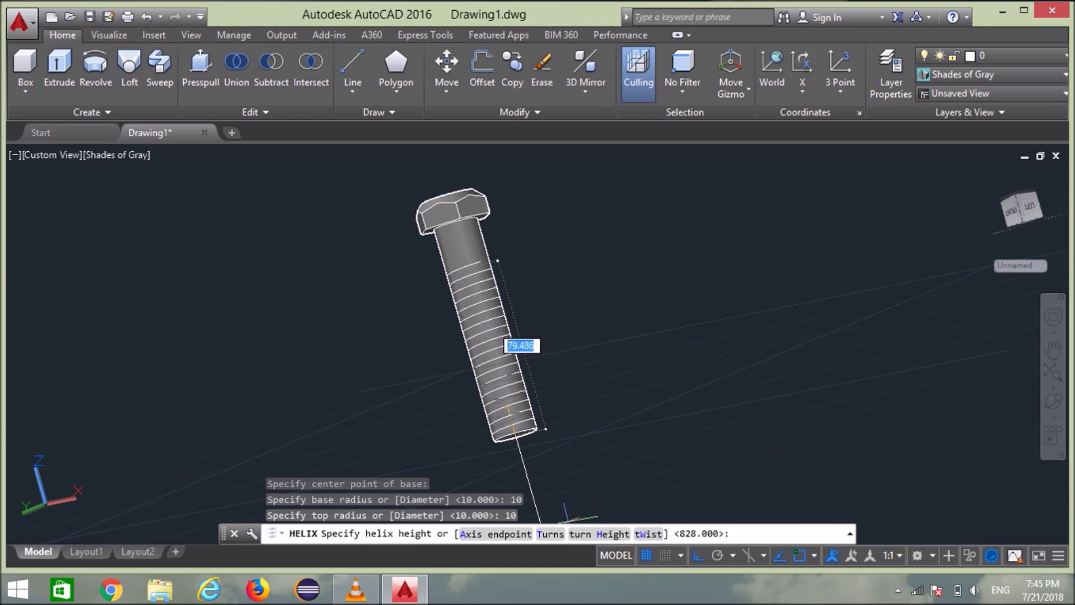
- Give the helix 18 turns and a height of 46
left_click(550, 534)
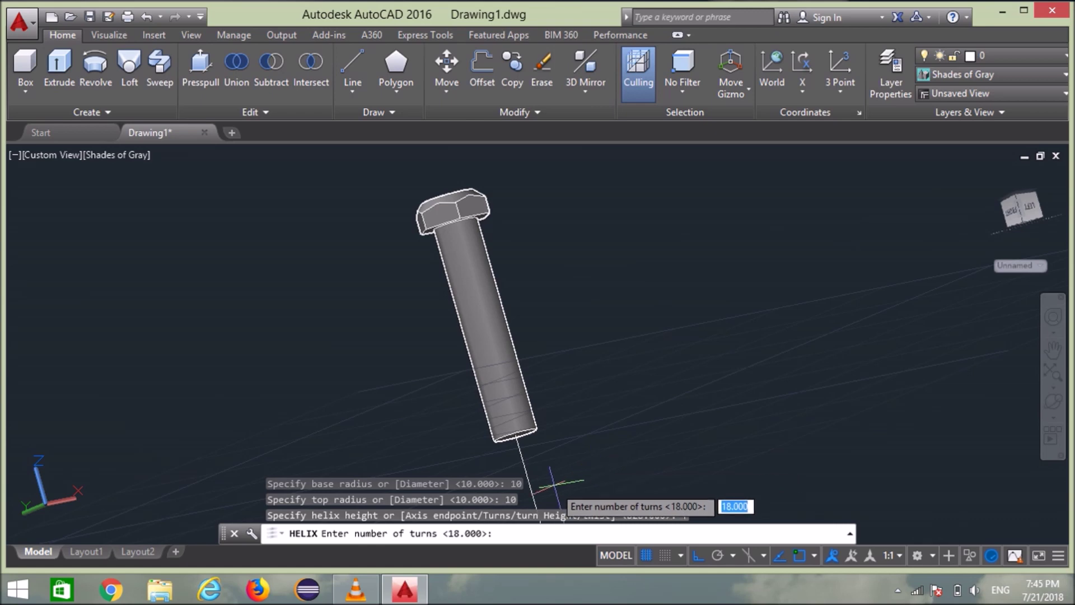
type("18")
key("Return")
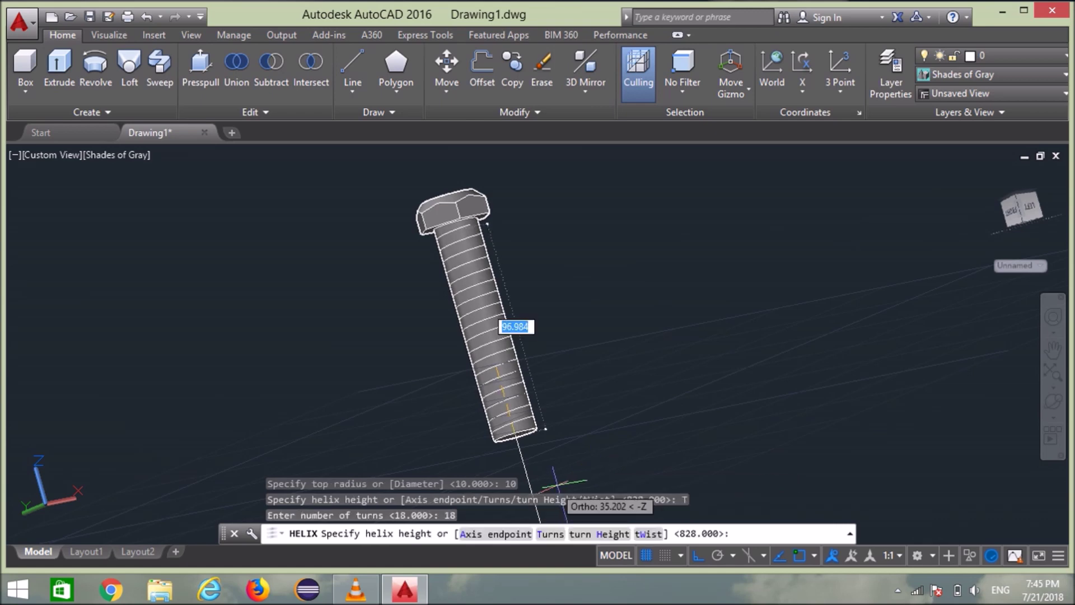
scroll(610, 475, "down", 3)
middle_click_drag(608, 475, 571, 385)
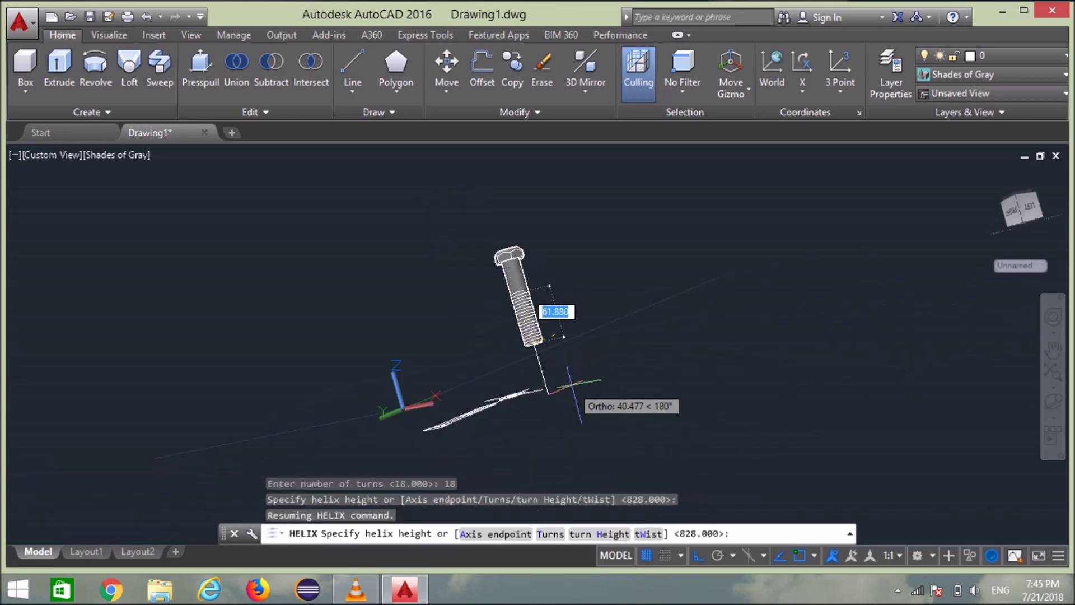
type("46")
key("Return")
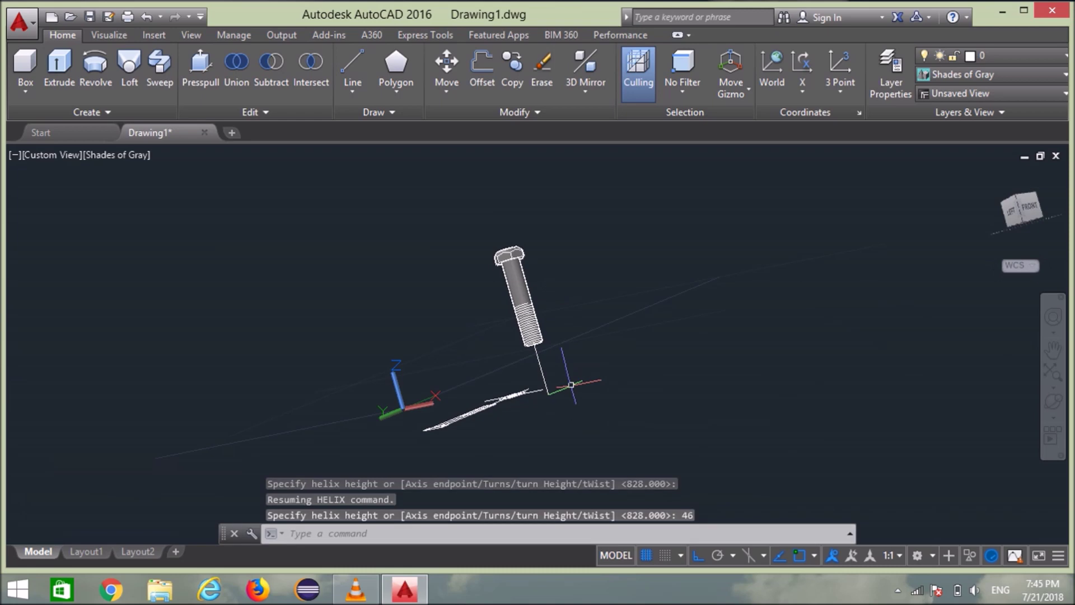
- Zoom and pan onto the threaded shank end, then pick Chamfer from the expanded Modify panel
scroll(571, 370, "up", 3)
scroll(568, 342, "up", 2)
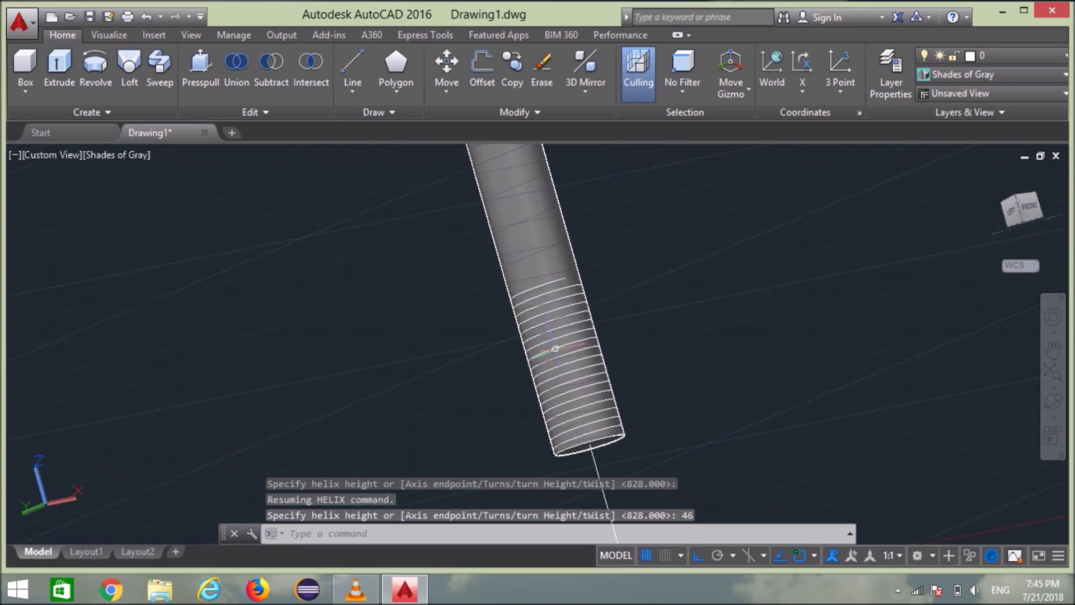
scroll(567, 330, "up", 2)
scroll(608, 302, "down", 2)
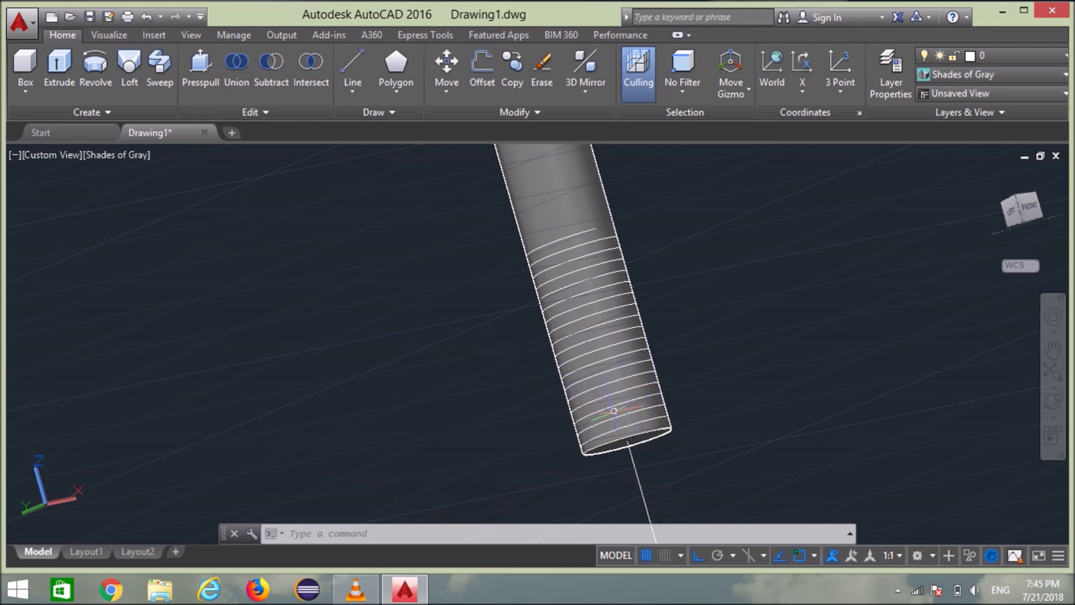
middle_click_drag(751, 331, 661, 346)
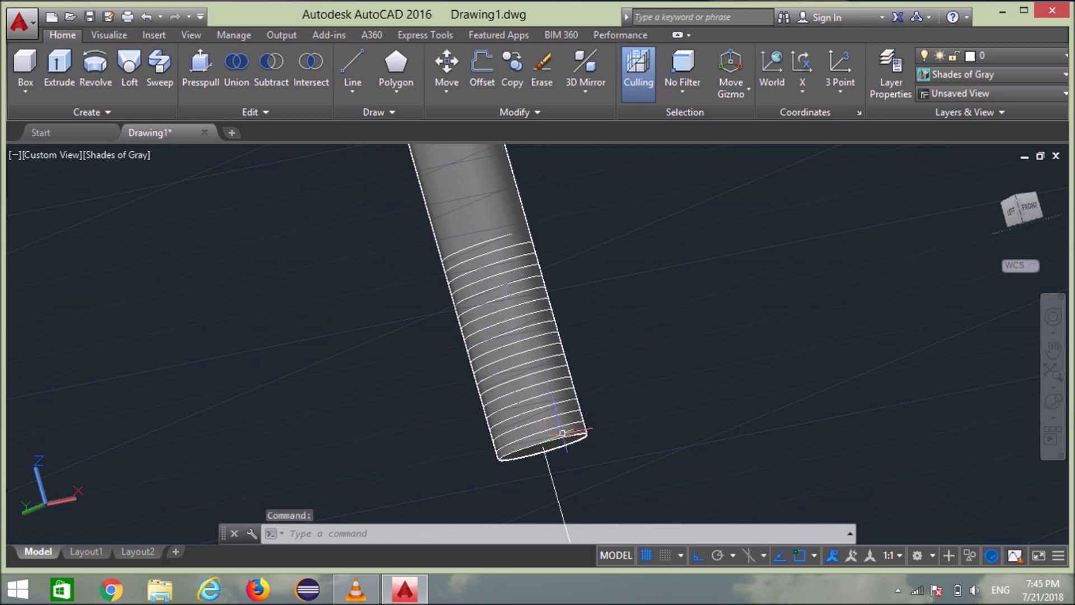
left_click(518, 112)
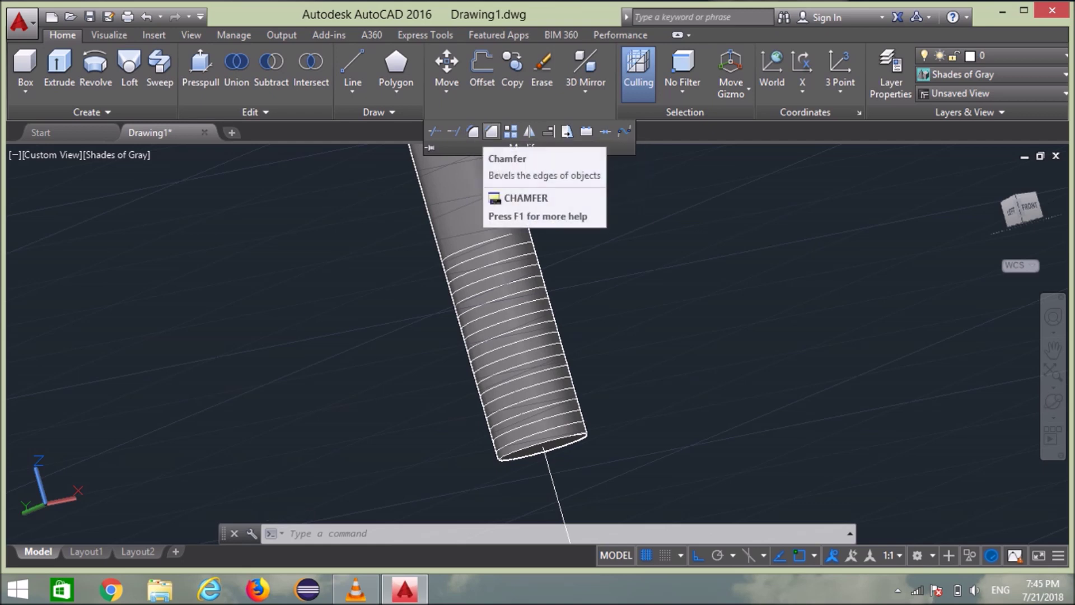
left_click(492, 133)
scroll(563, 473, "up", 2)
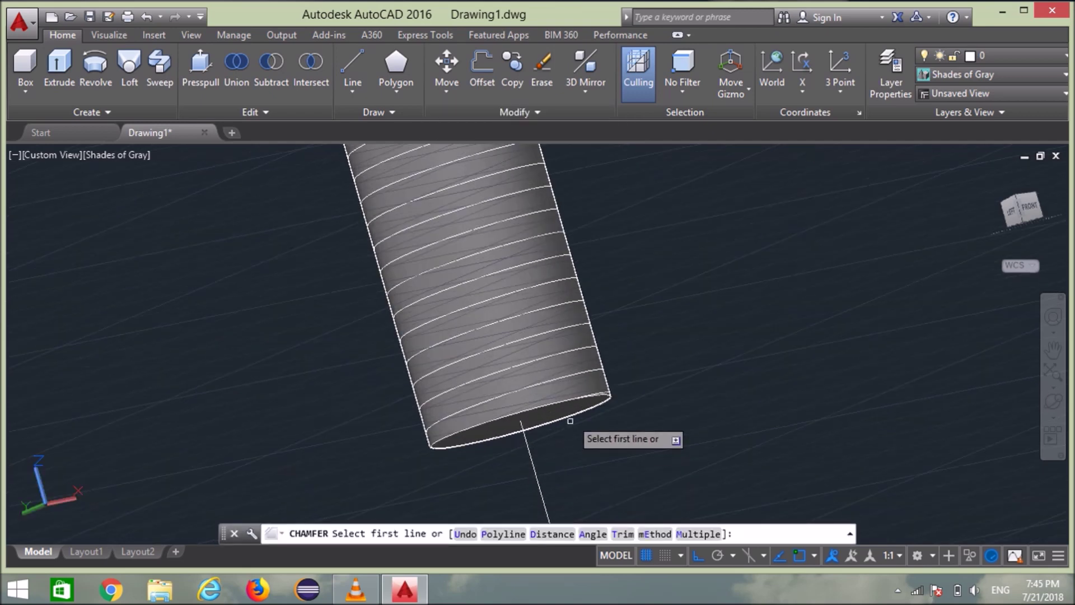
scroll(577, 414, "up", 2)
scroll(614, 398, "up", 2)
scroll(644, 381, "up", 2)
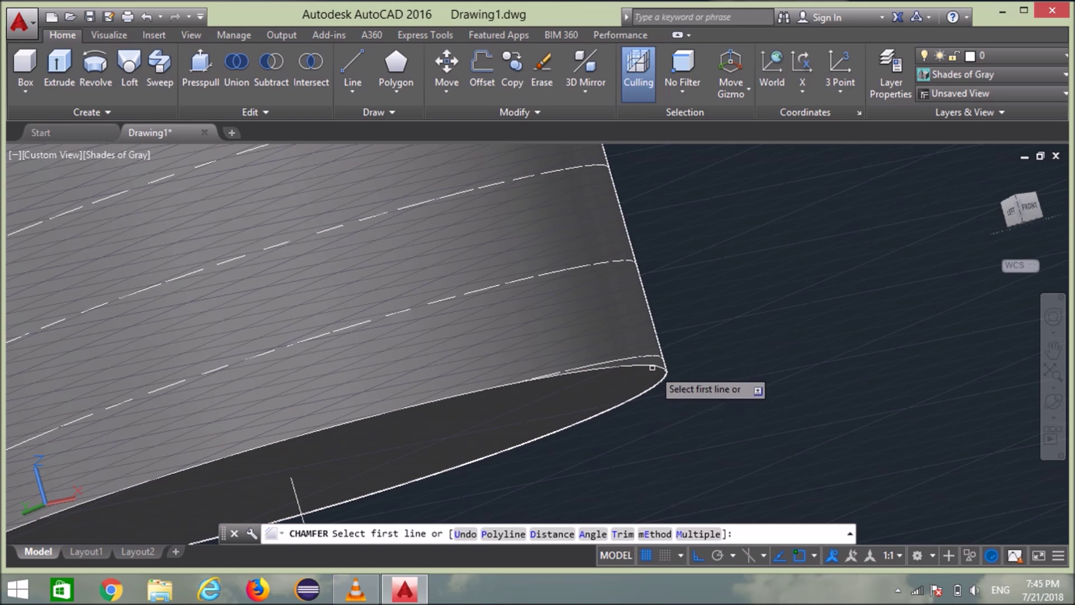
type("r")
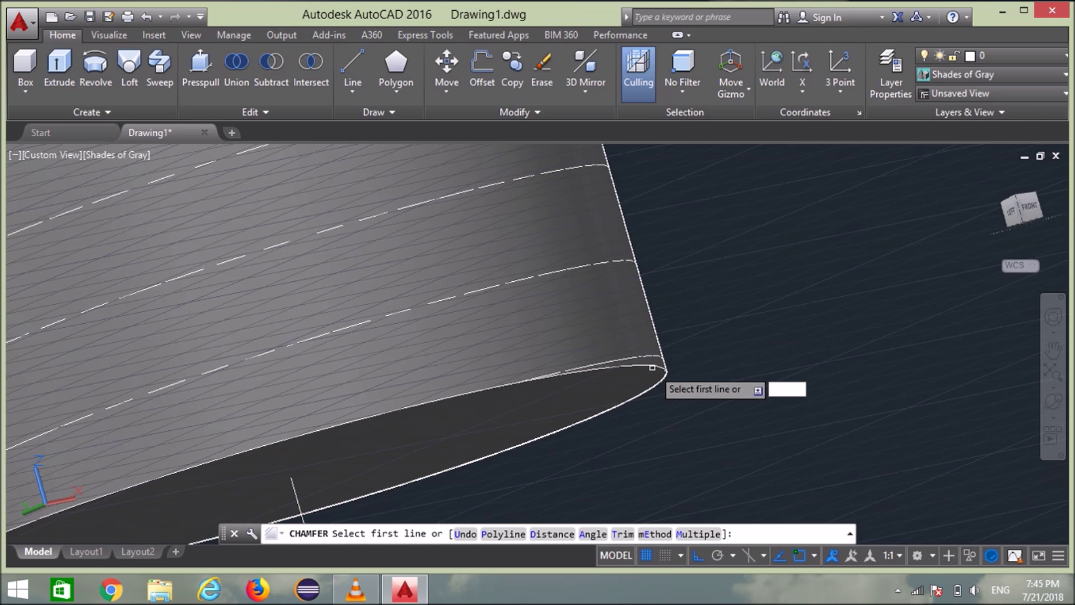
key("Return")
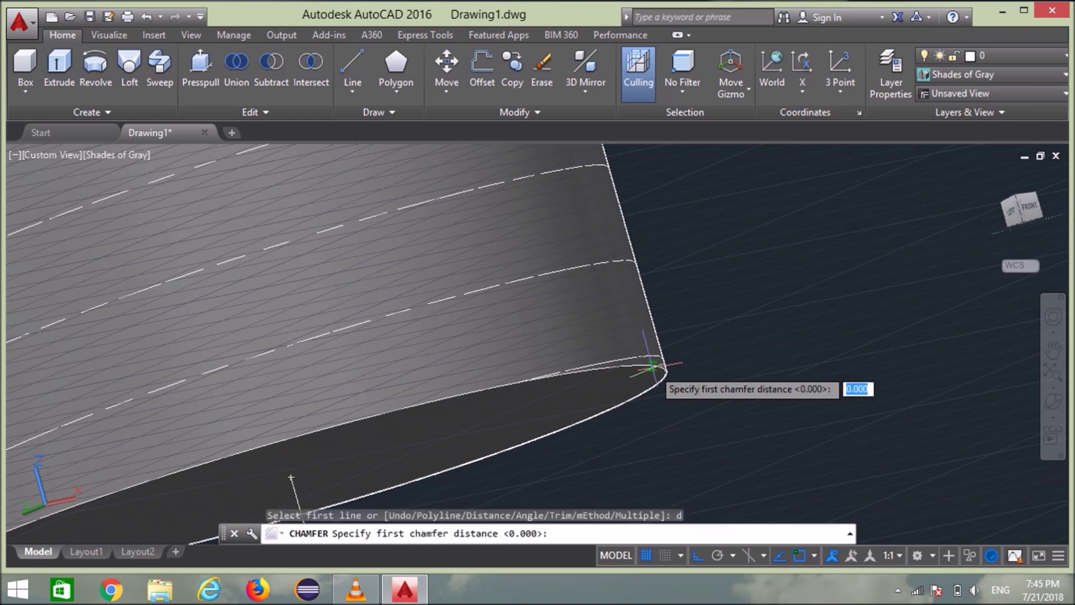
type("1")
key("Return")
type("1")
key("Return")
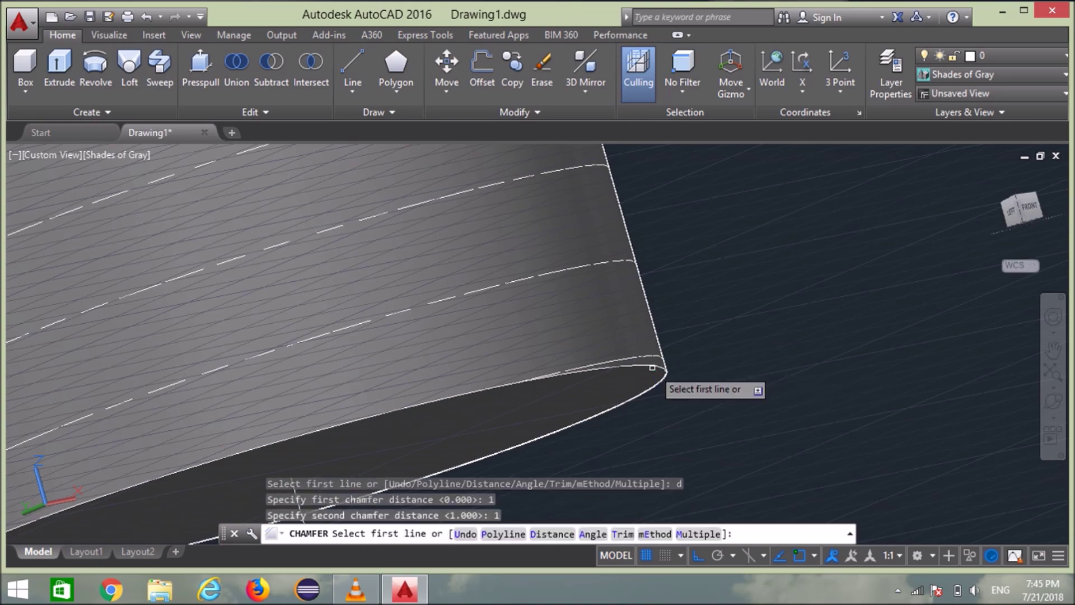
left_click(652, 367)
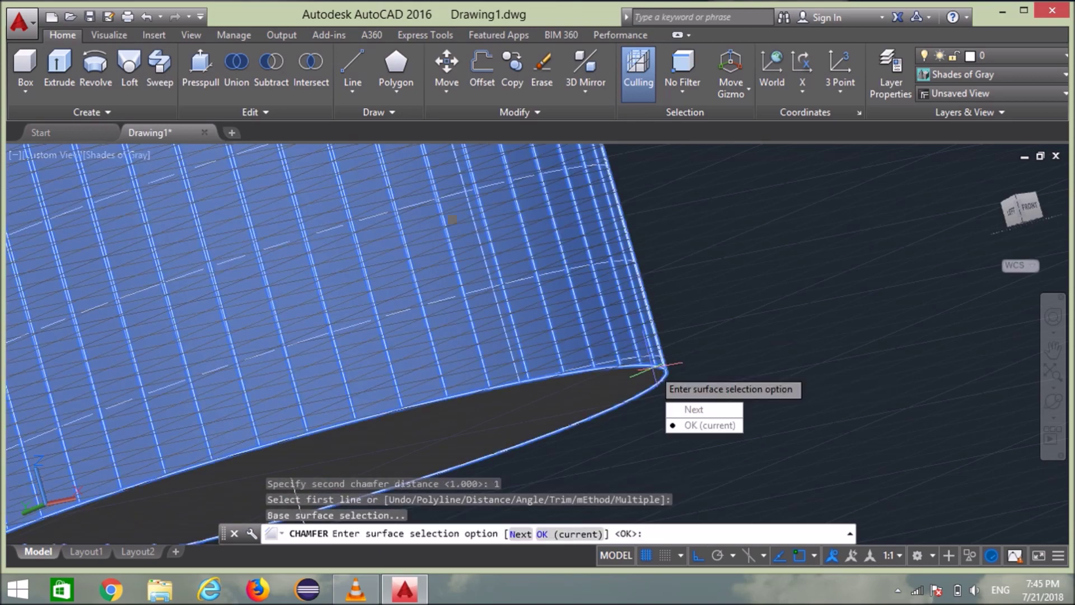
key("Down")
key("Escape")
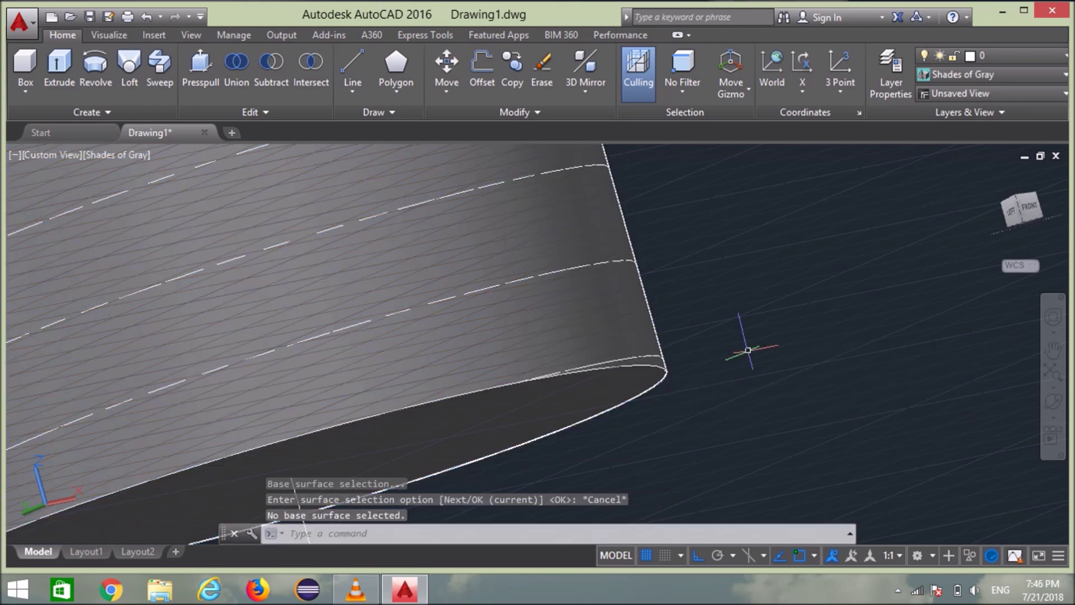
scroll(621, 372, "up", 3)
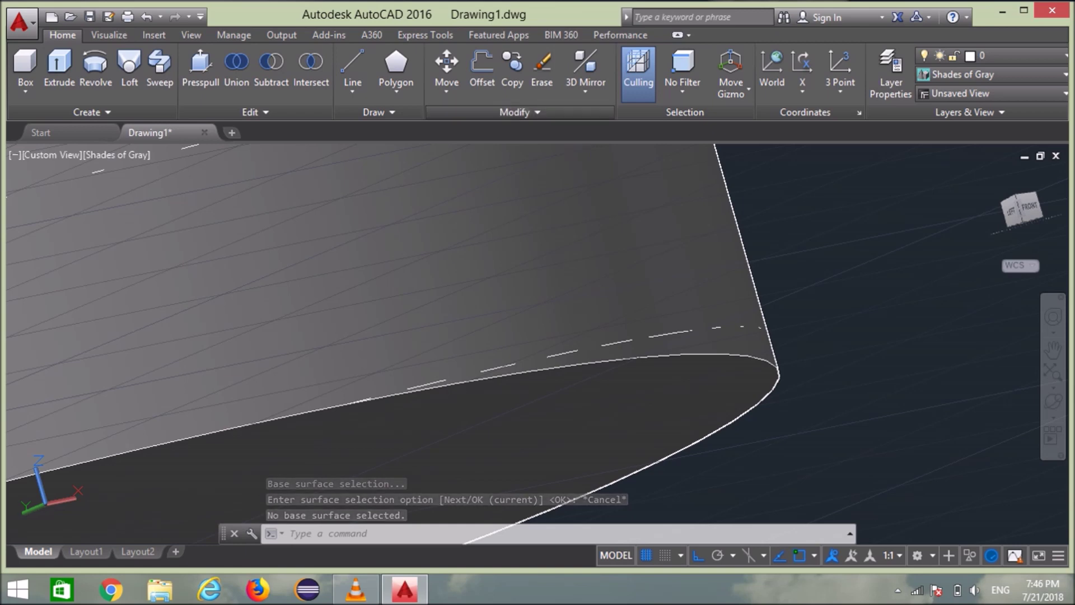
left_click(521, 112)
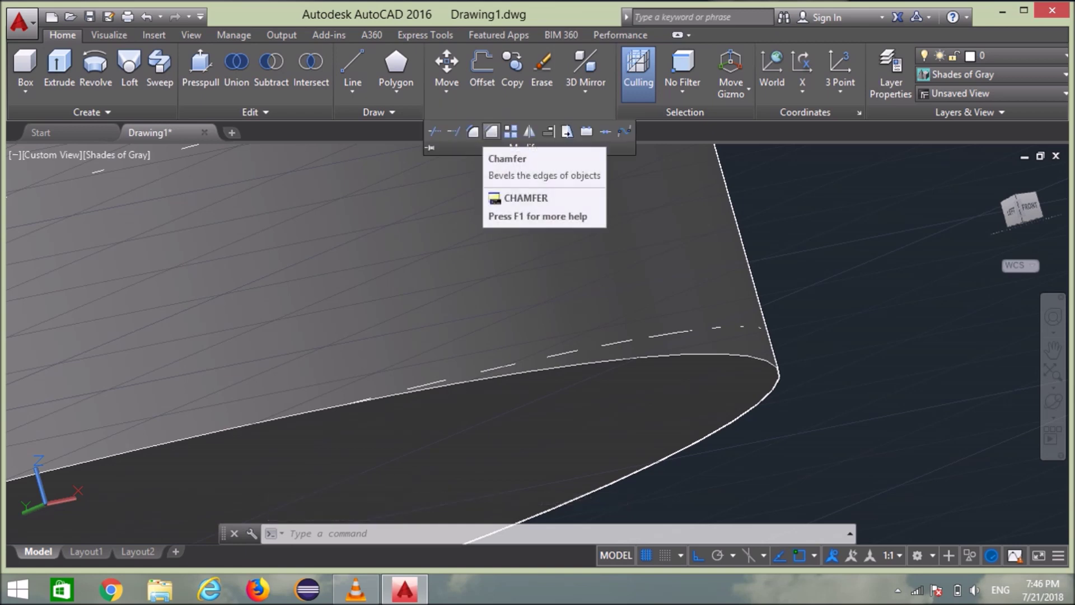
left_click(491, 131)
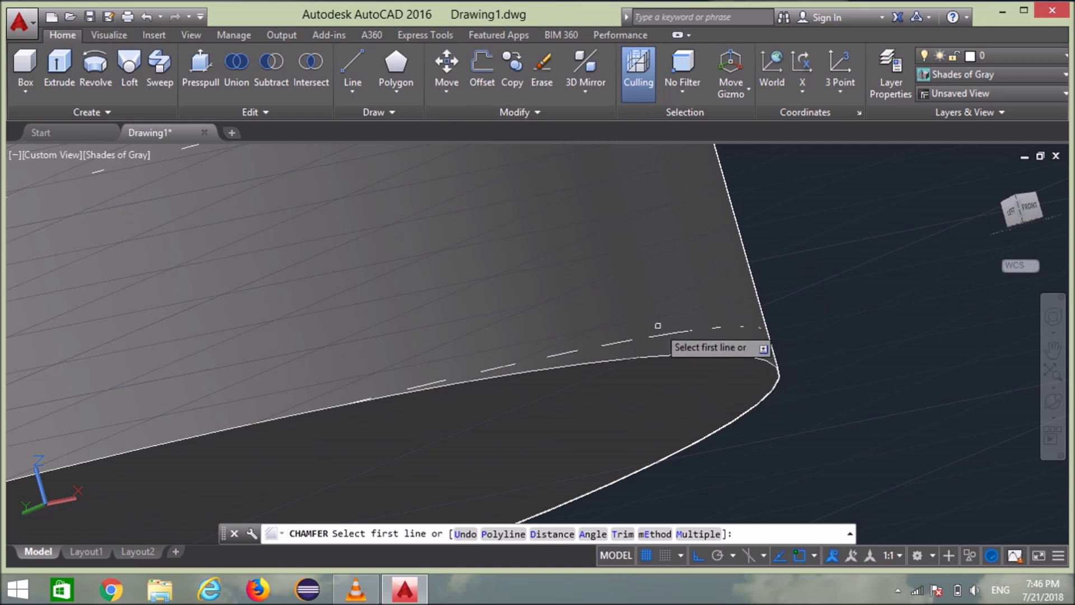
key("Escape")
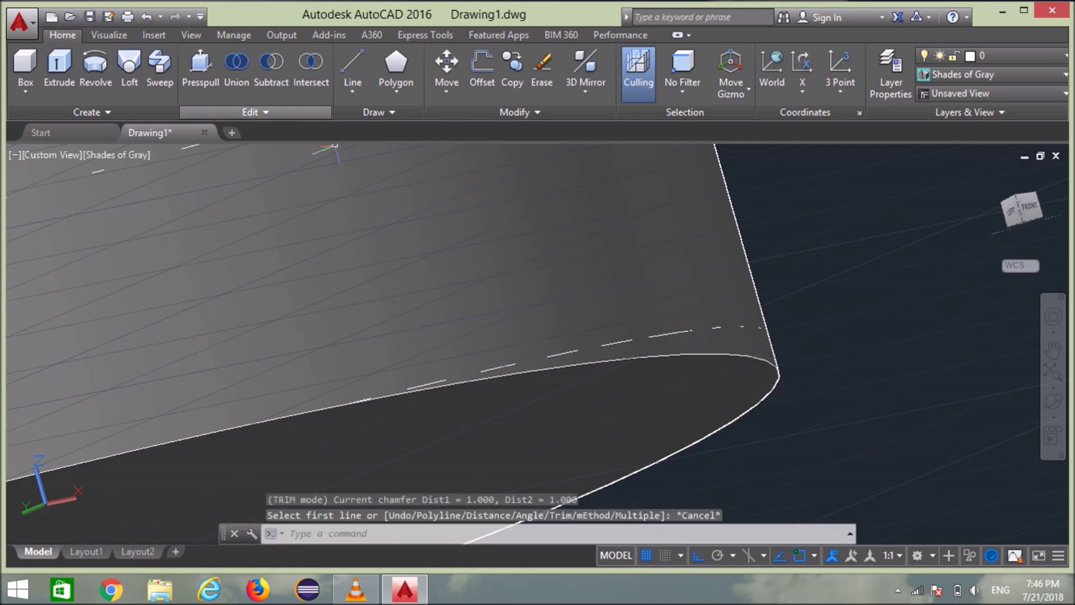
left_click(255, 112)
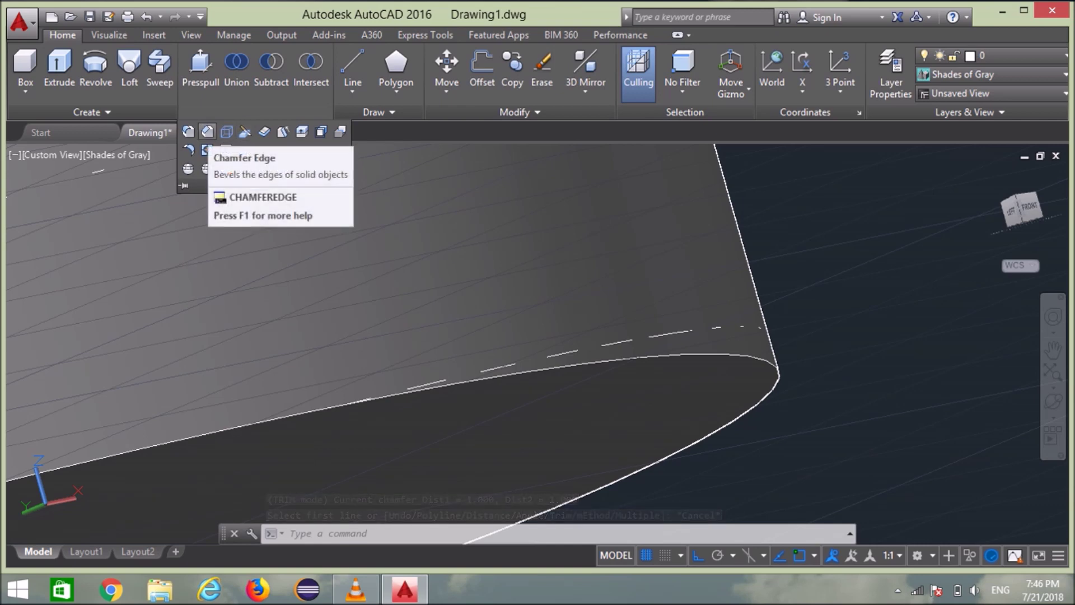
- Chamfer the shank's bottom edge loop with distances 1 and 1 using Chamfer Edge
left_click(207, 132)
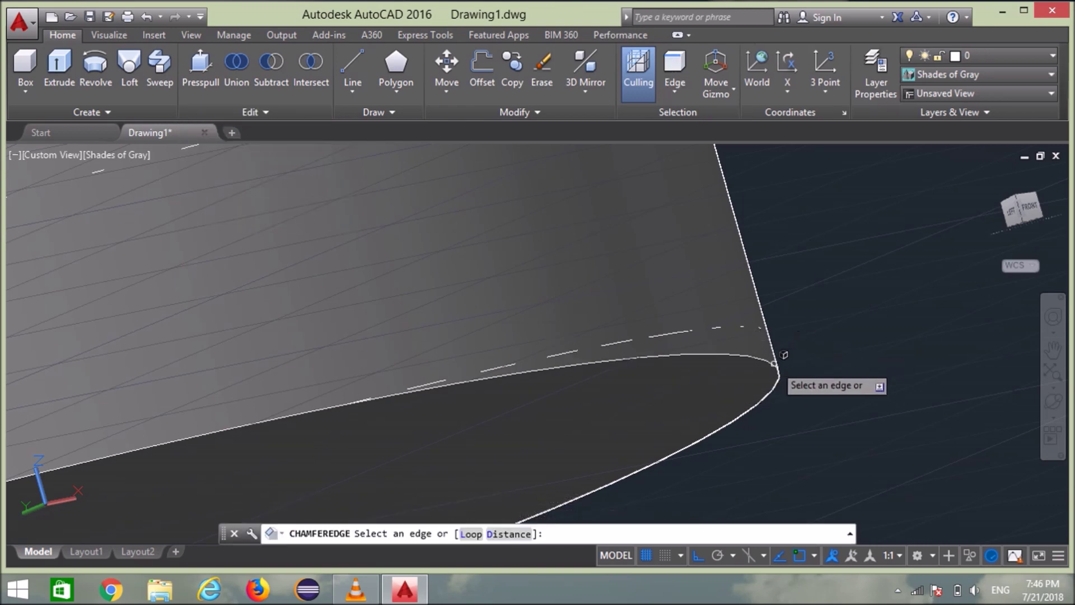
type("d")
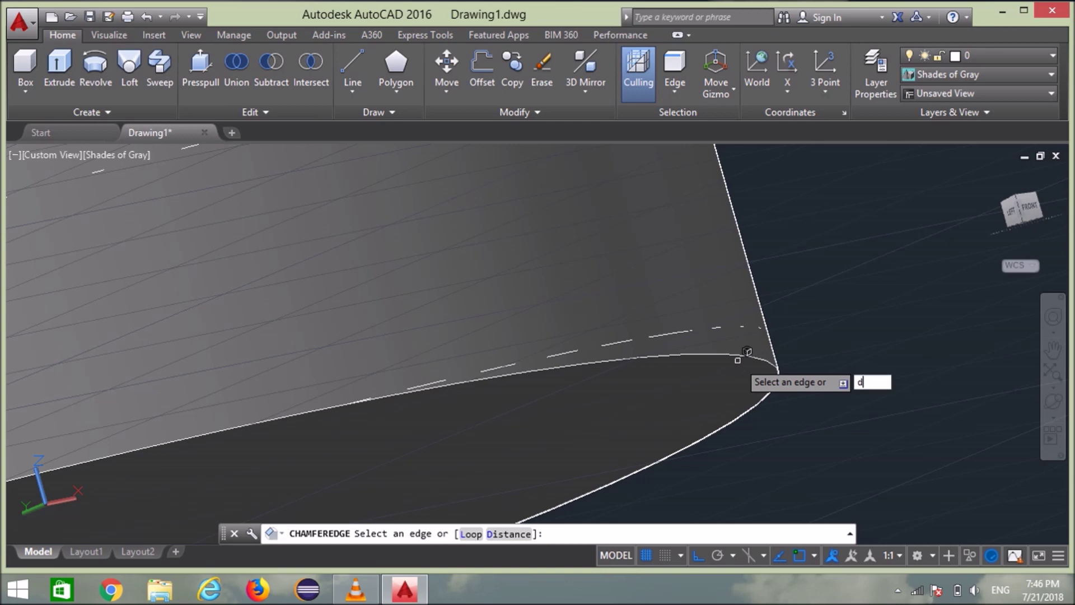
key("Return")
type("1")
key("Return")
type("1")
key("Return")
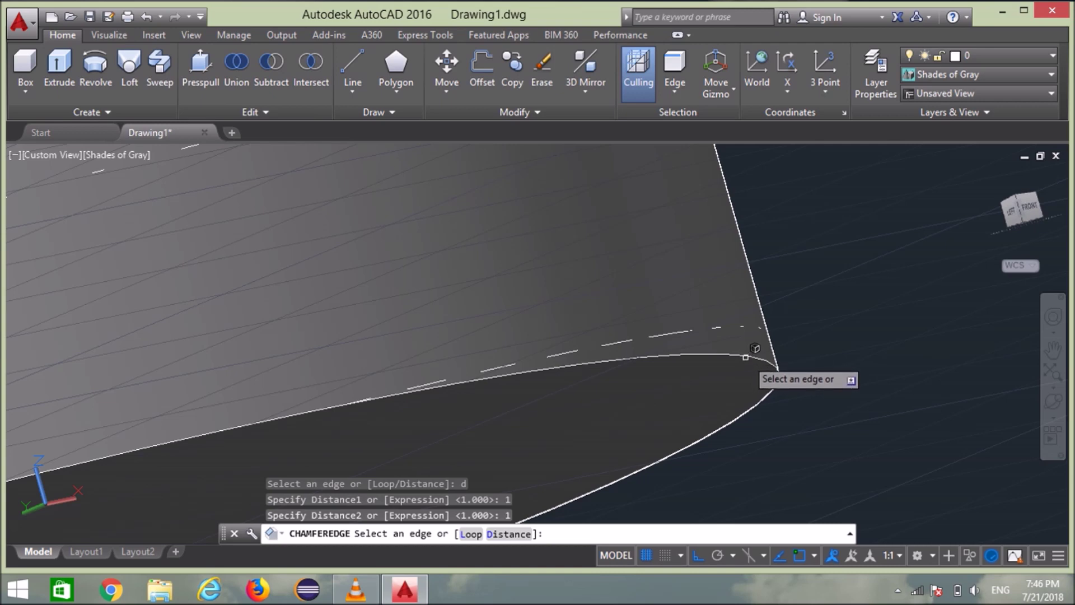
left_click(745, 354)
left_click(746, 355)
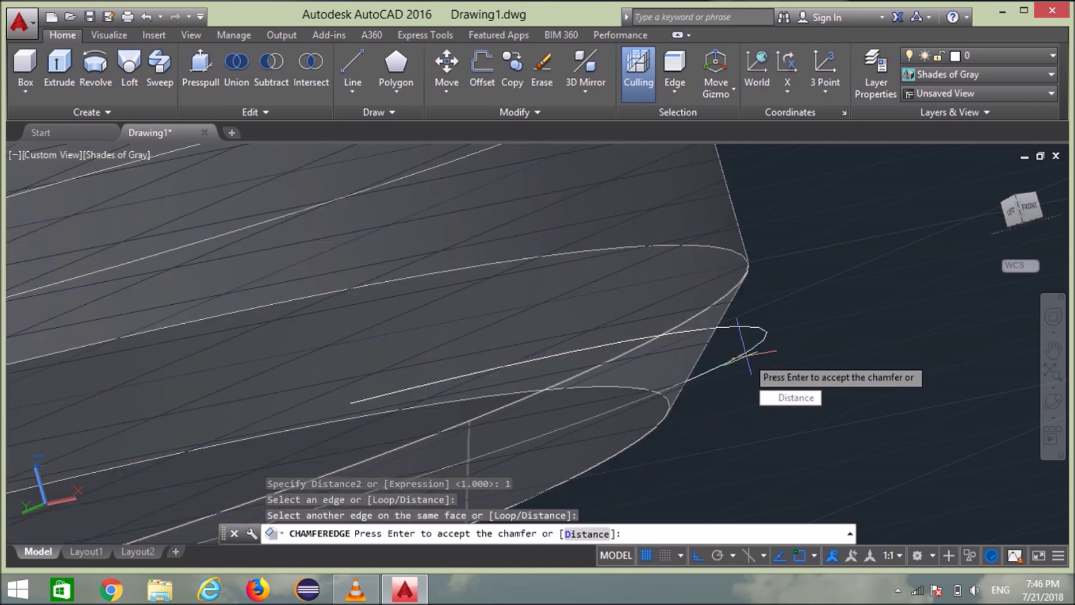
key("Return")
- Zoom out and select the helix wrapped around the cylinder
scroll(746, 355, "down", 3)
scroll(747, 355, "down", 3)
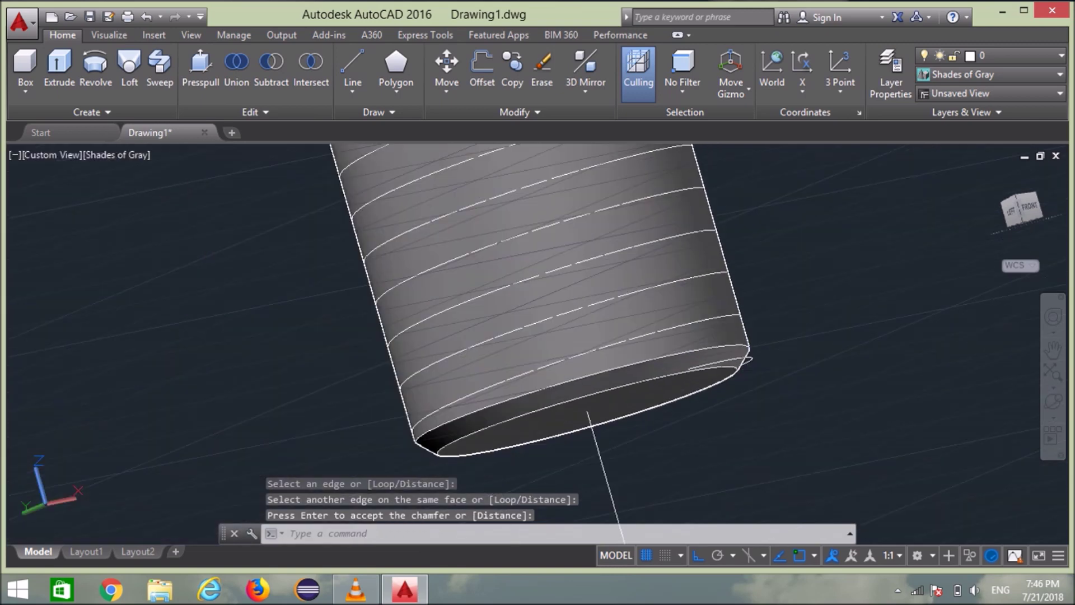
scroll(746, 355, "down", 2)
scroll(417, 404, "down", 2)
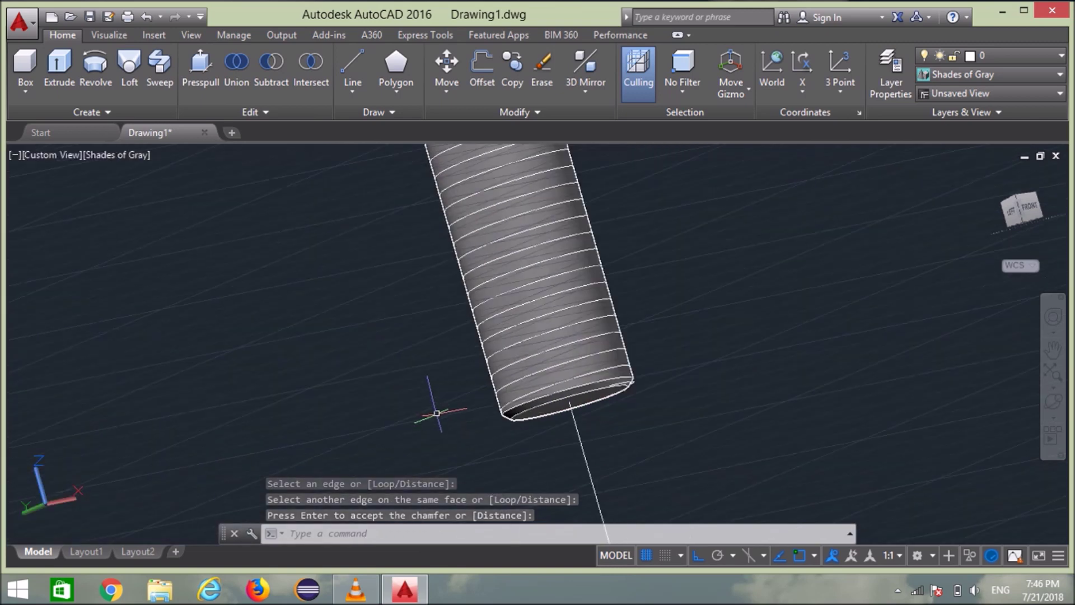
scroll(614, 367, "up", 3)
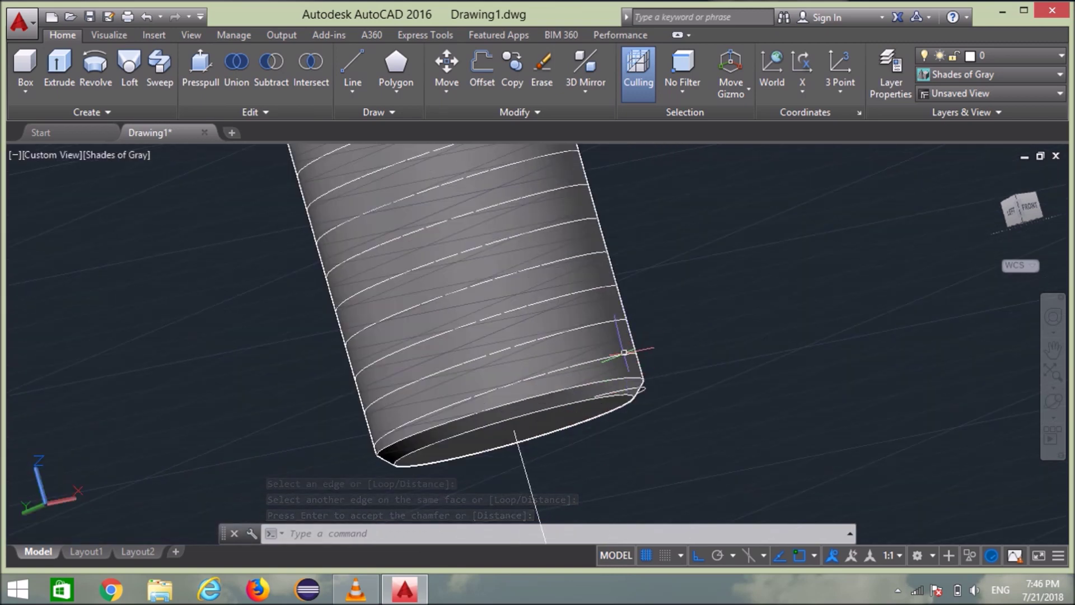
left_click(626, 342)
- Drag the helix grip and enter a 1-unit move, then deselect with Esc
scroll(685, 338, "down", 3)
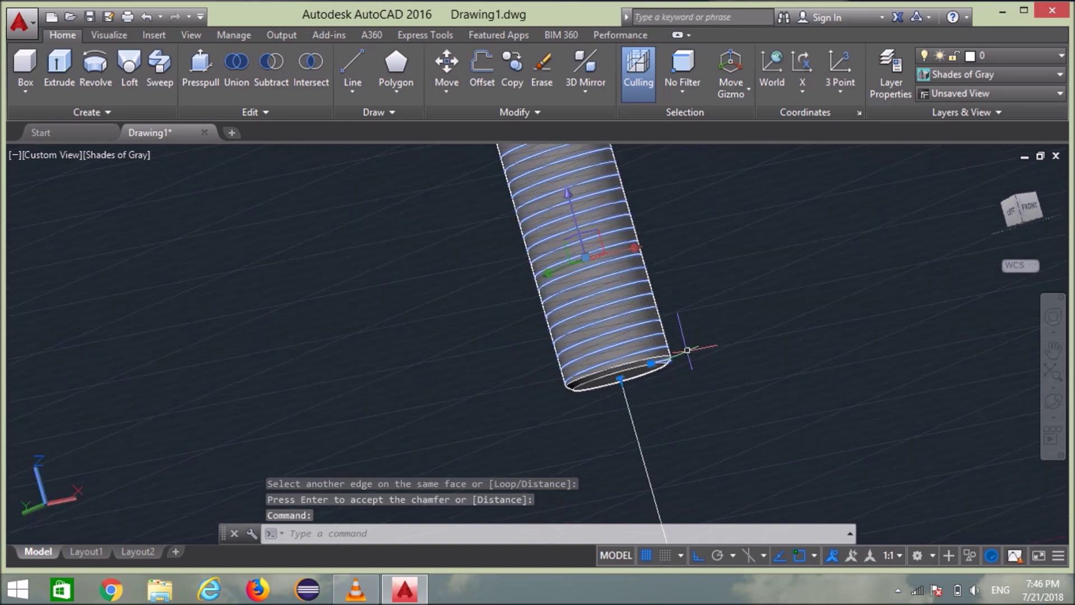
middle_click_drag(685, 356, 696, 432, "shift")
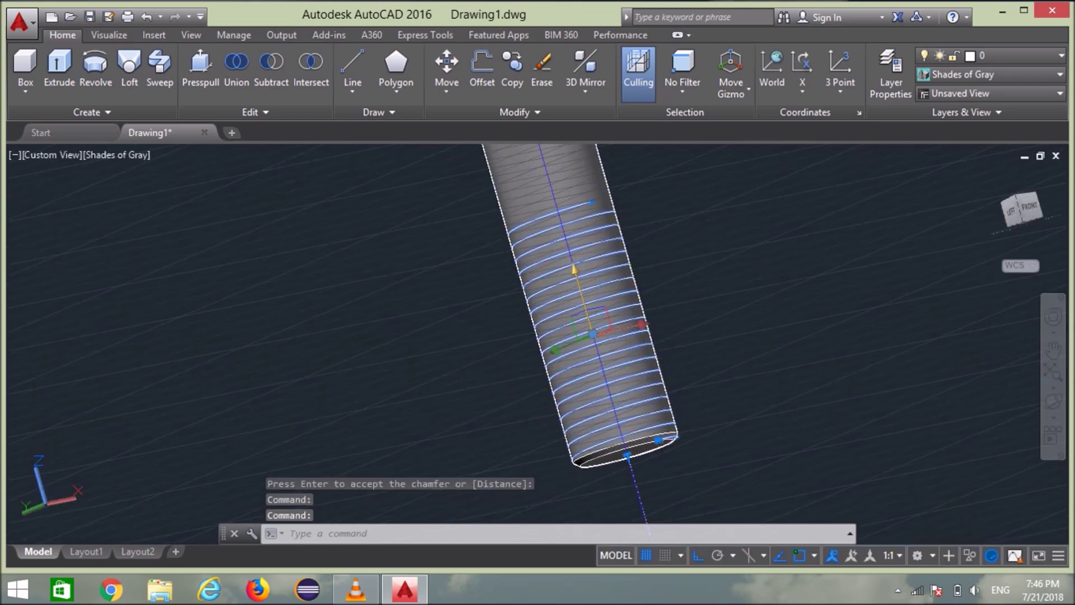
left_click(592, 334)
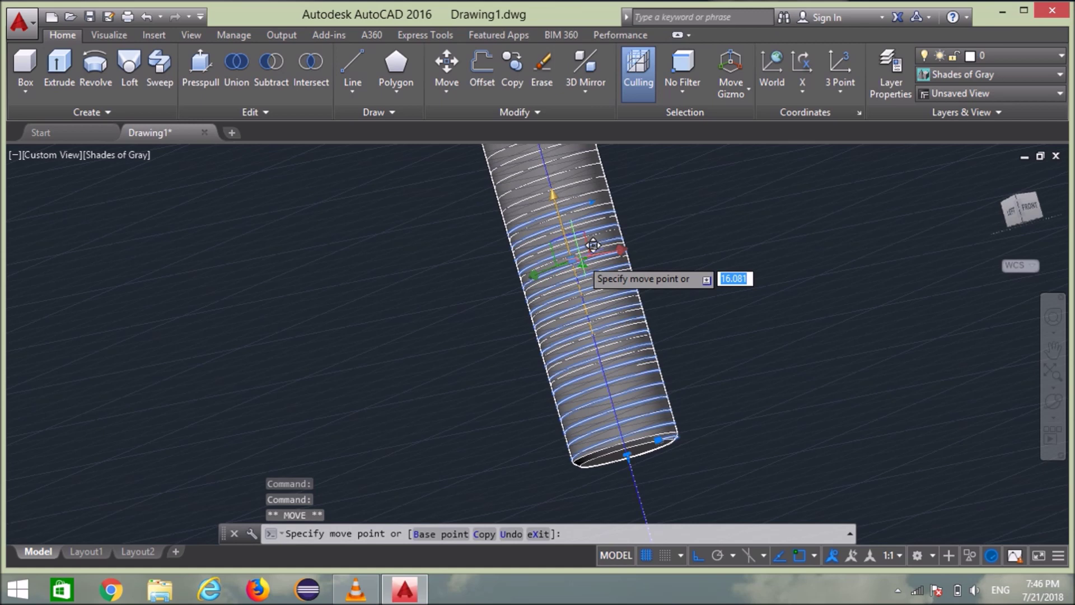
type("1")
left_click(590, 328)
type("1")
key("Return")
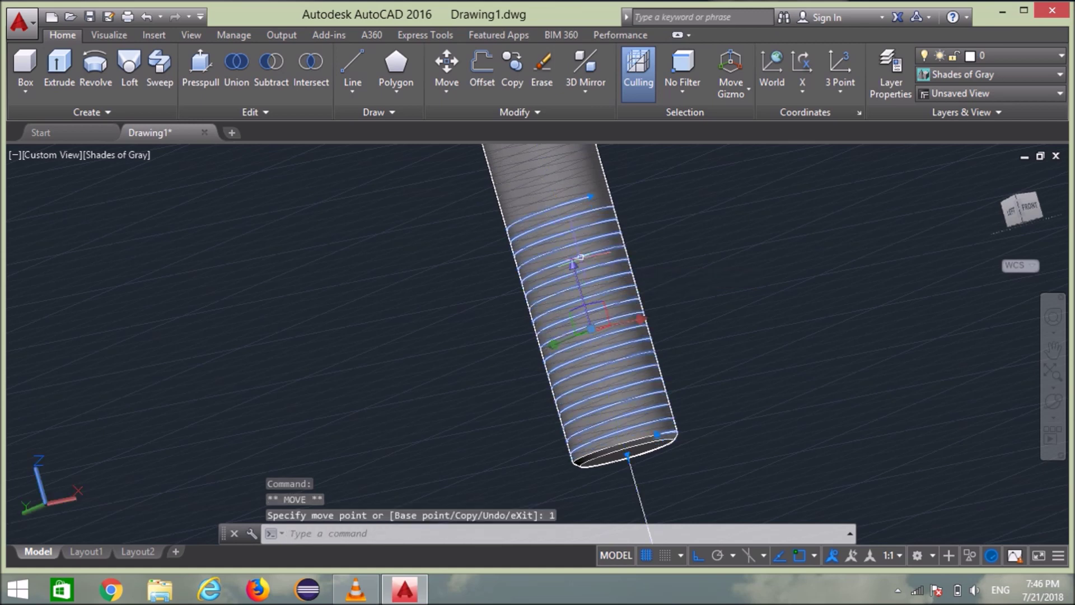
key("Escape")
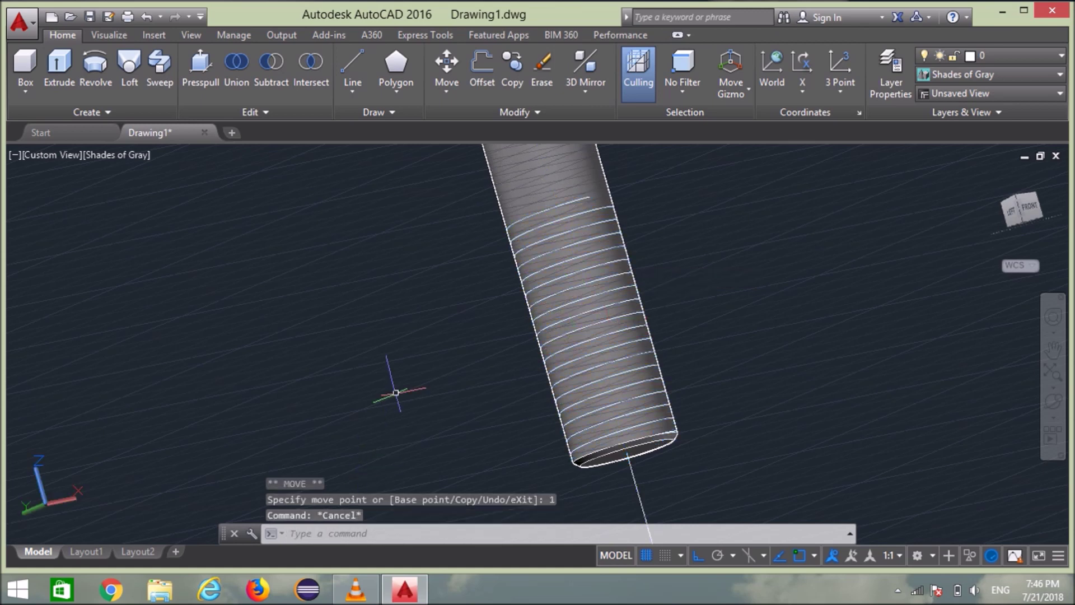
- Pan the cylinder to the left of the view and start the Circle command
scroll(547, 452, "up", 3)
scroll(722, 419, "up", 3)
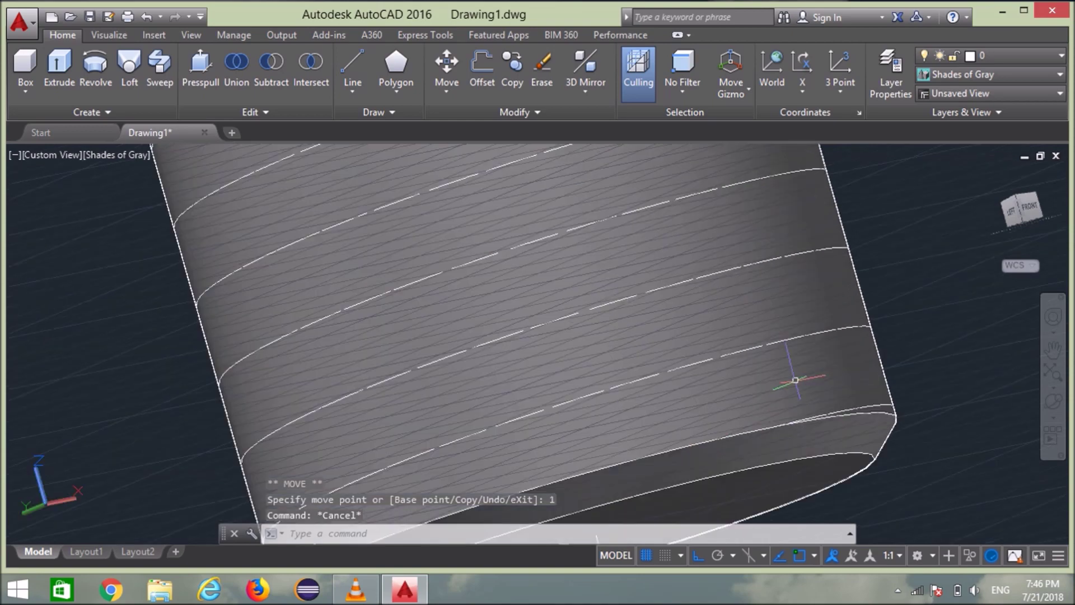
scroll(865, 345, "down", 2)
middle_click_drag(887, 322, 638, 353)
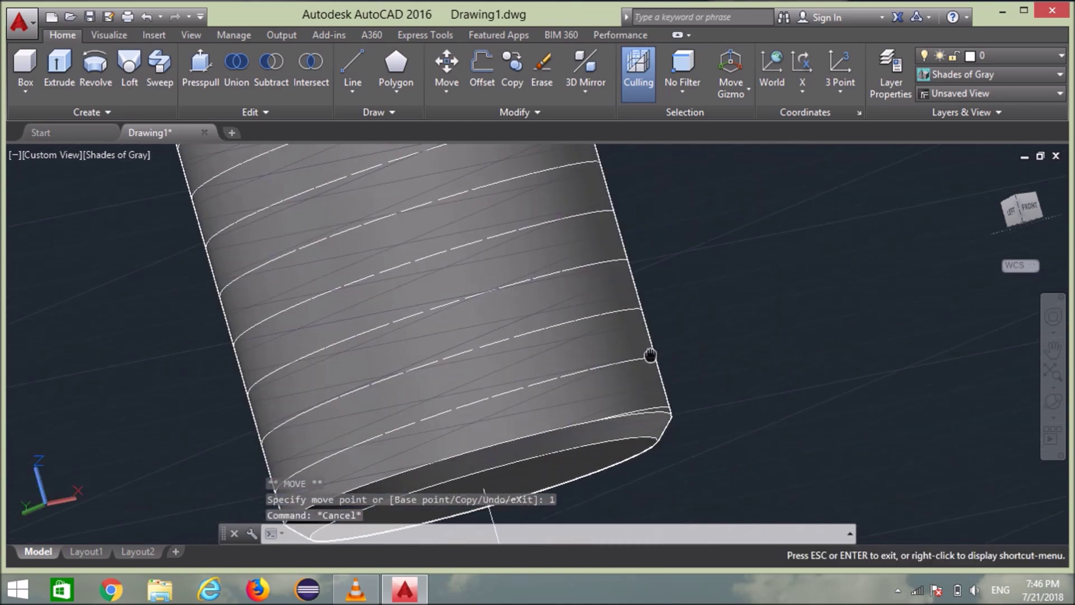
type("c")
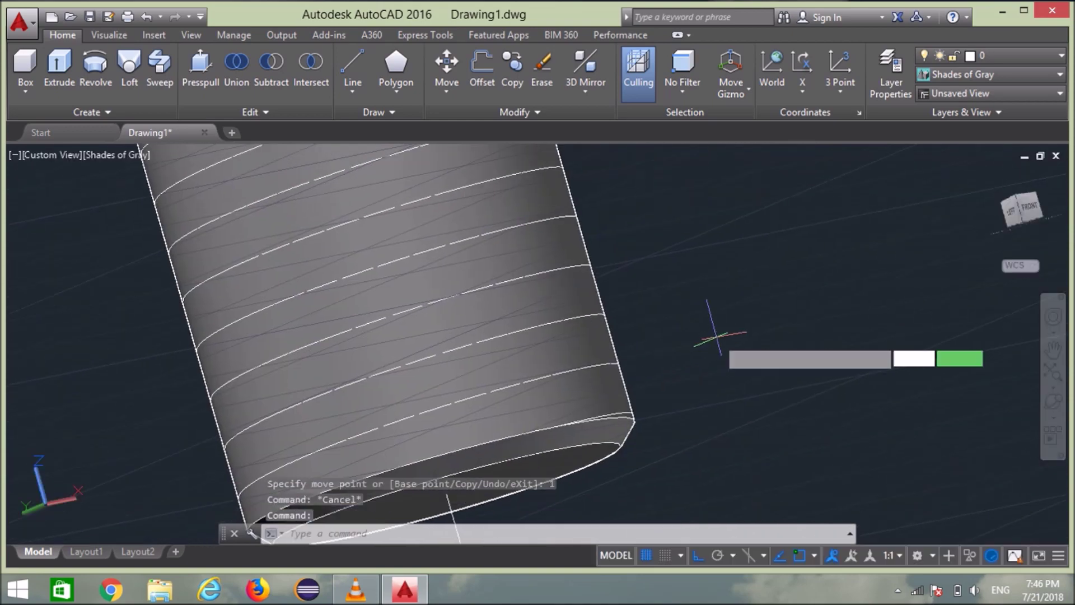
key("Return")
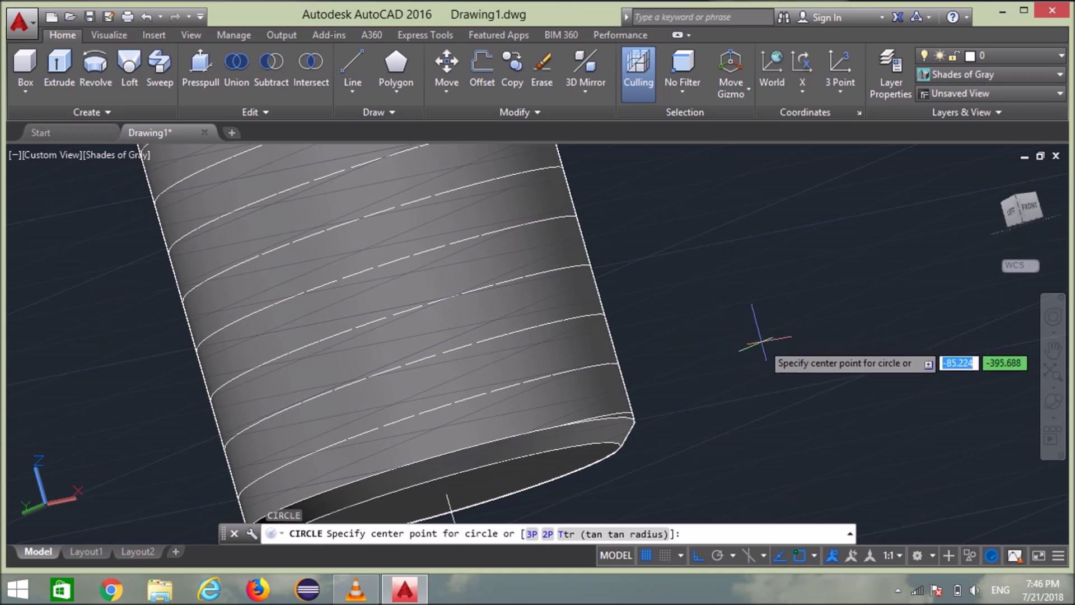
- Cancel the circle and switch the viewpoint to Top, then to SW Isometric
key("Escape")
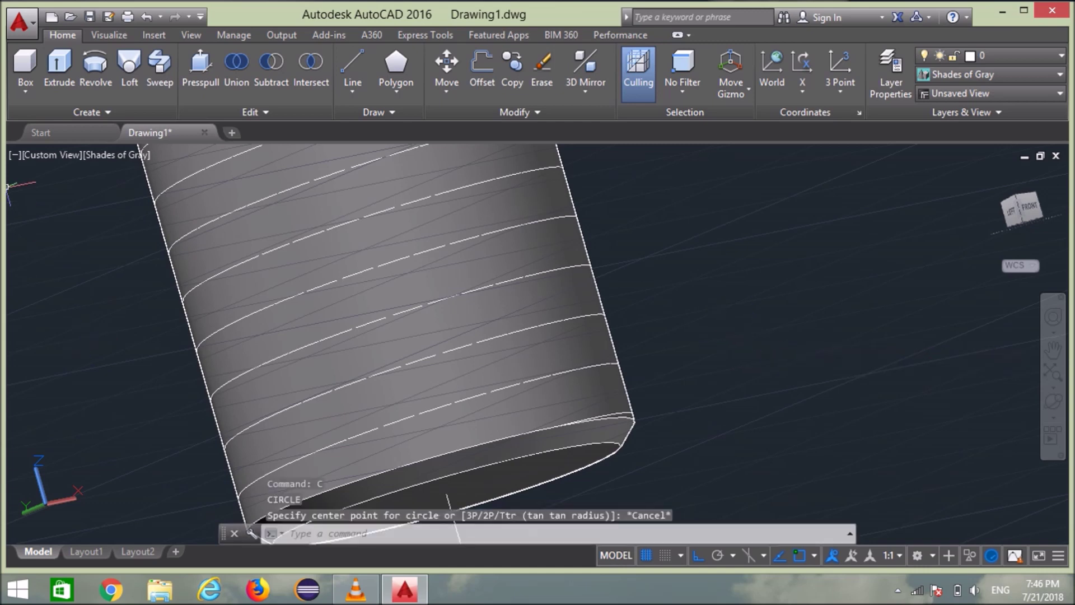
left_click(53, 155)
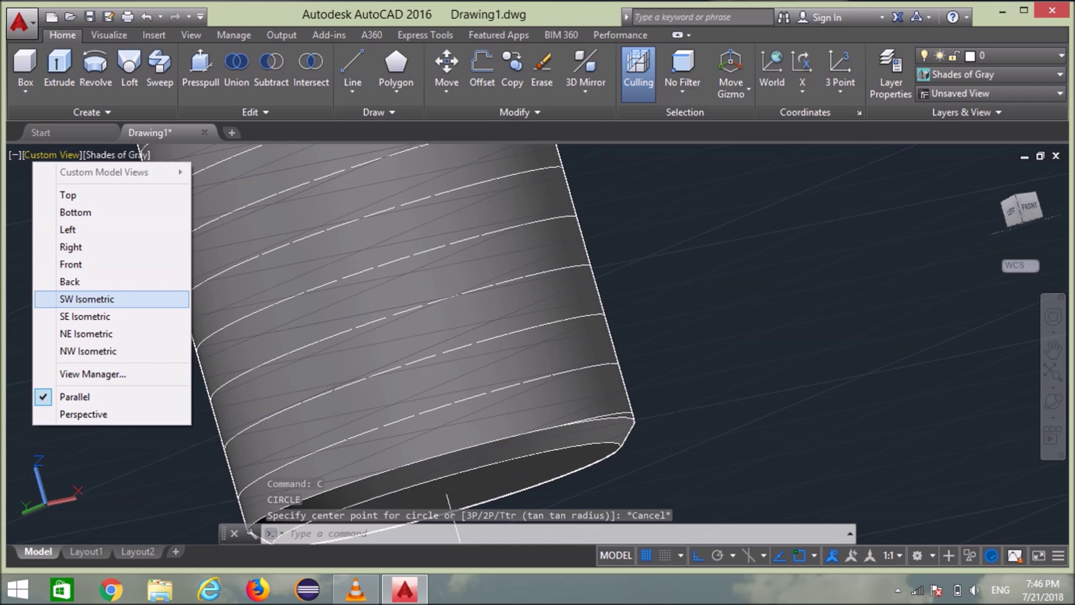
left_click(68, 194)
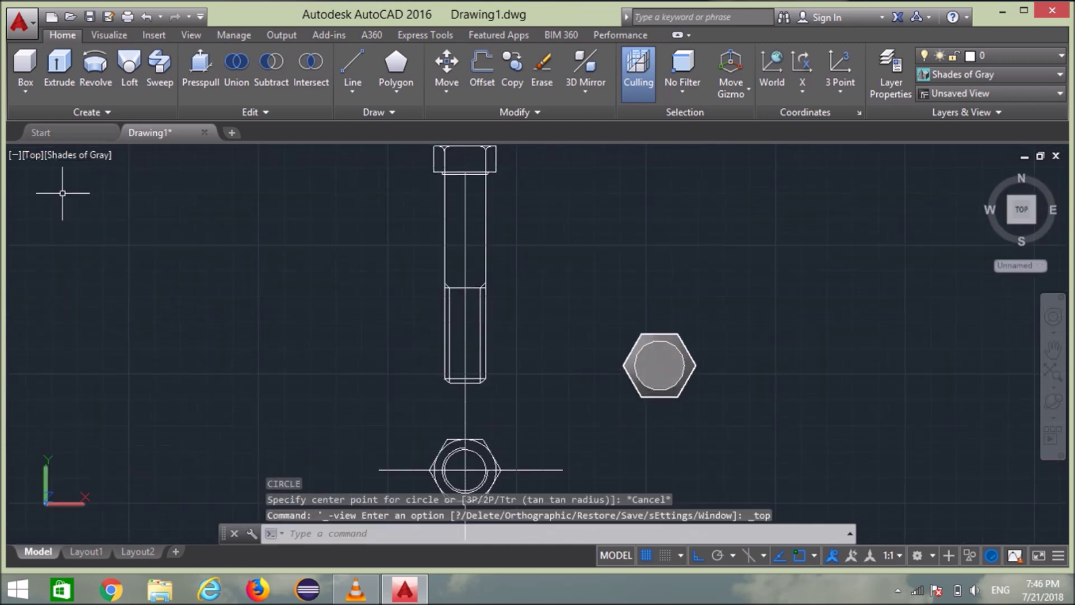
left_click(32, 154)
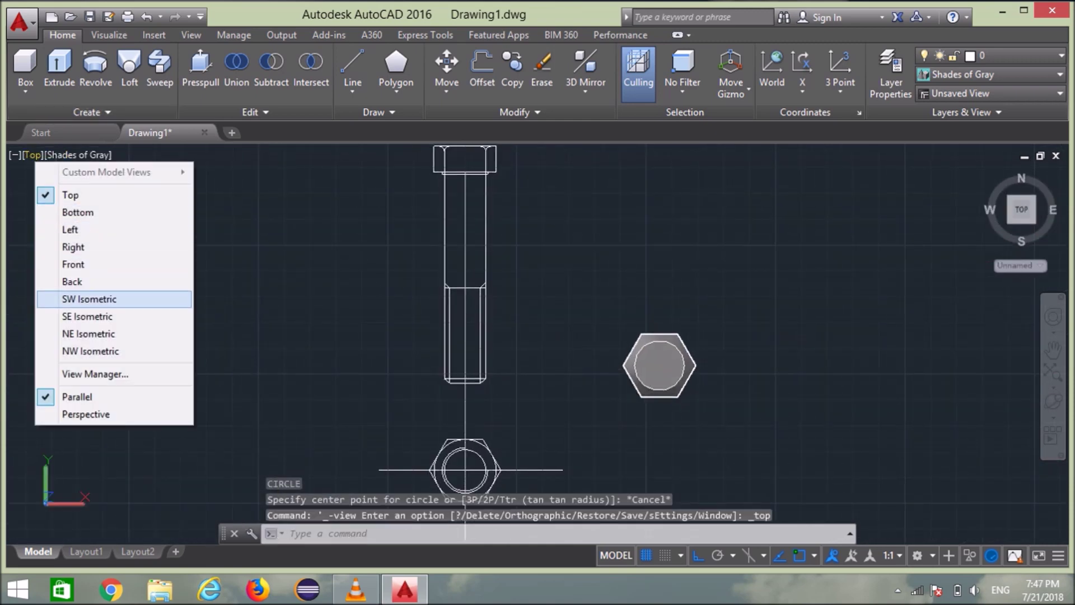
left_click(78, 300)
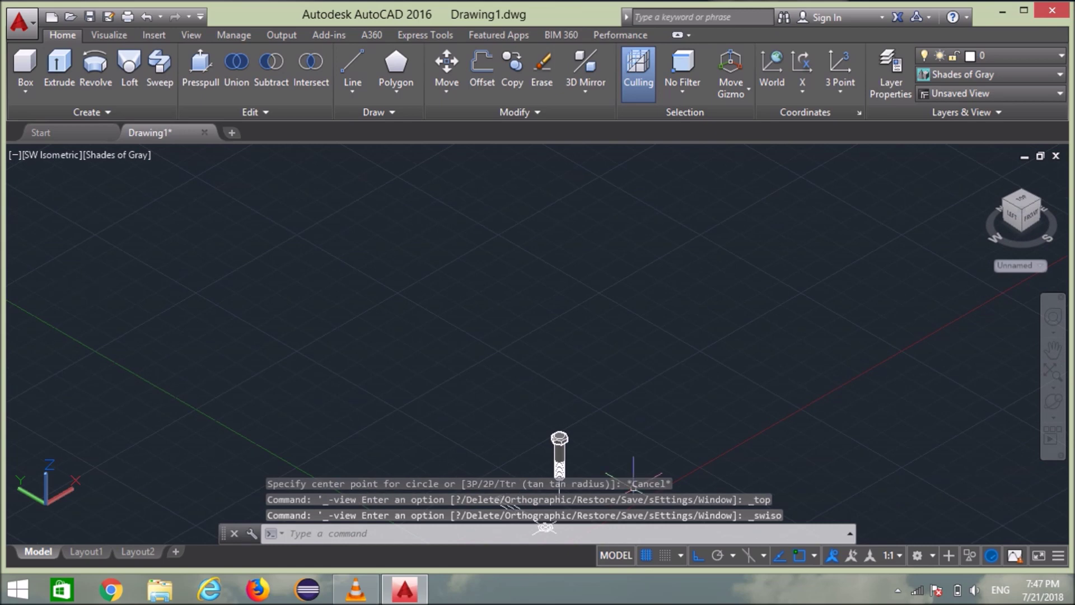
- Pan and zoom onto the bolt's threaded end and restart the Circle command
middle_click_drag(636, 432, 618, 318)
scroll(547, 365, "up", 3)
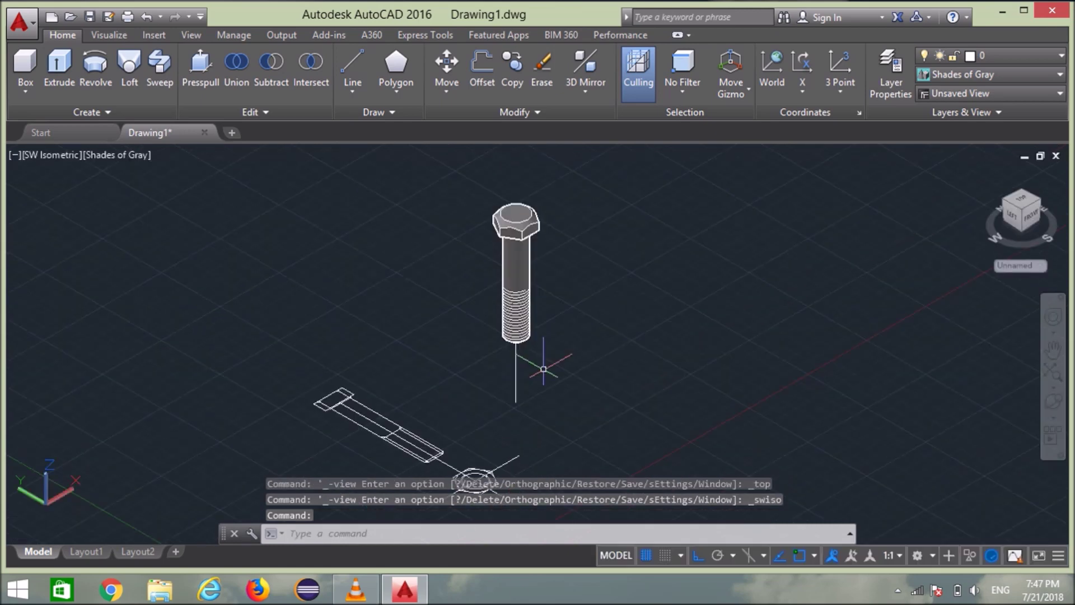
scroll(547, 365, "up", 3)
key("Escape")
scroll(575, 411, "up", 2)
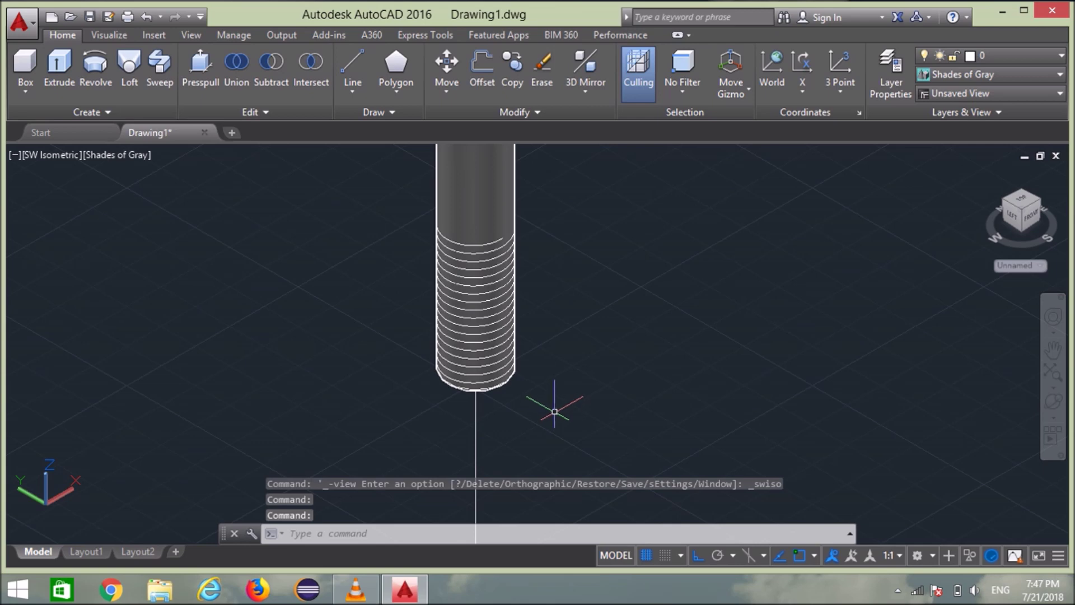
type("c")
key("Return")
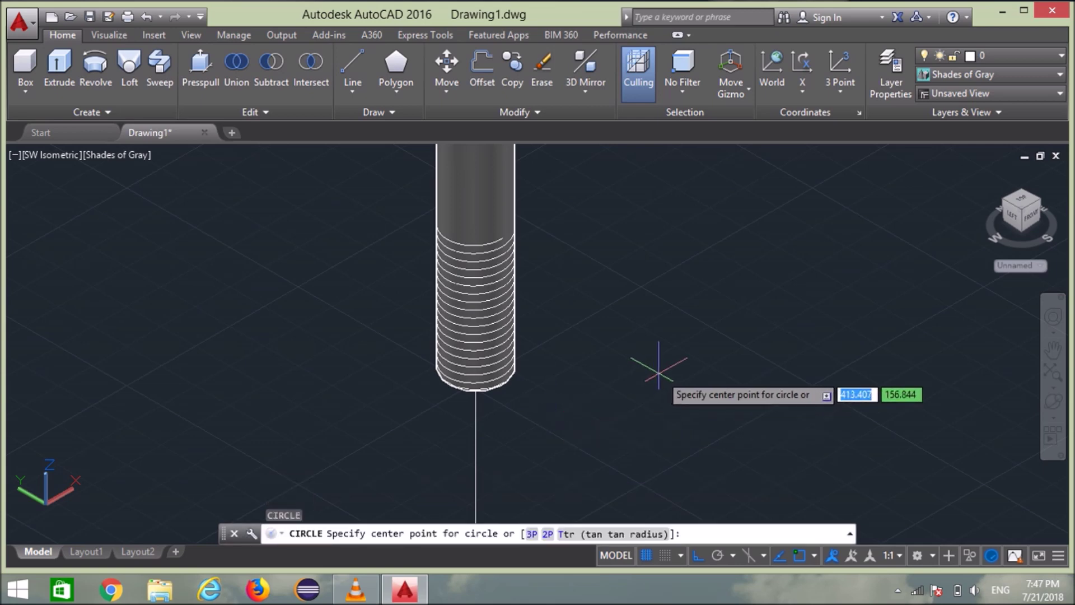
- Place a radius-1 circle just to the right of the shank's bottom
left_click(684, 363)
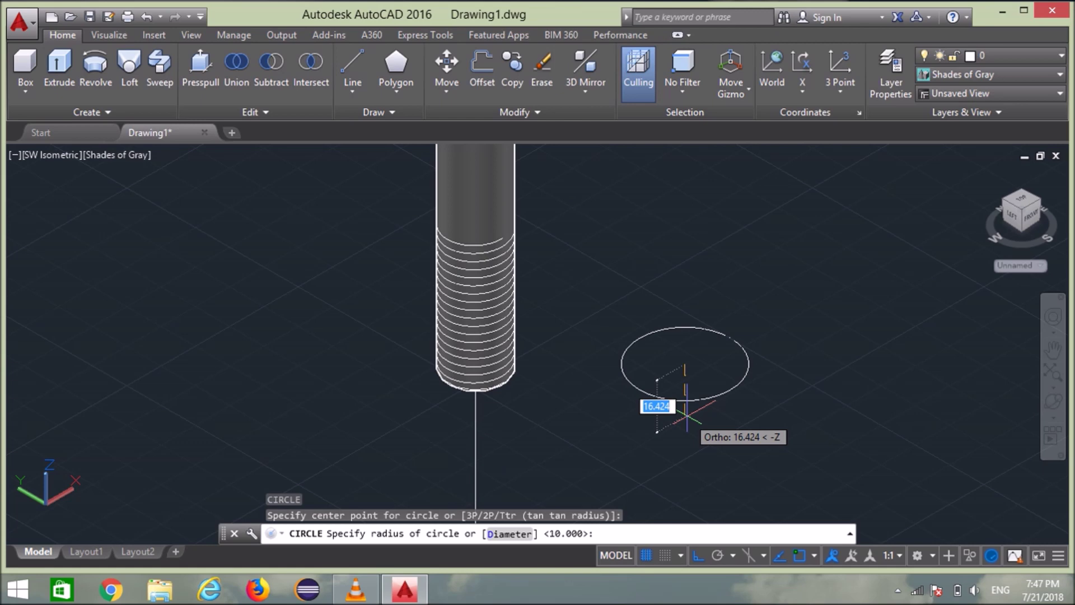
type("1")
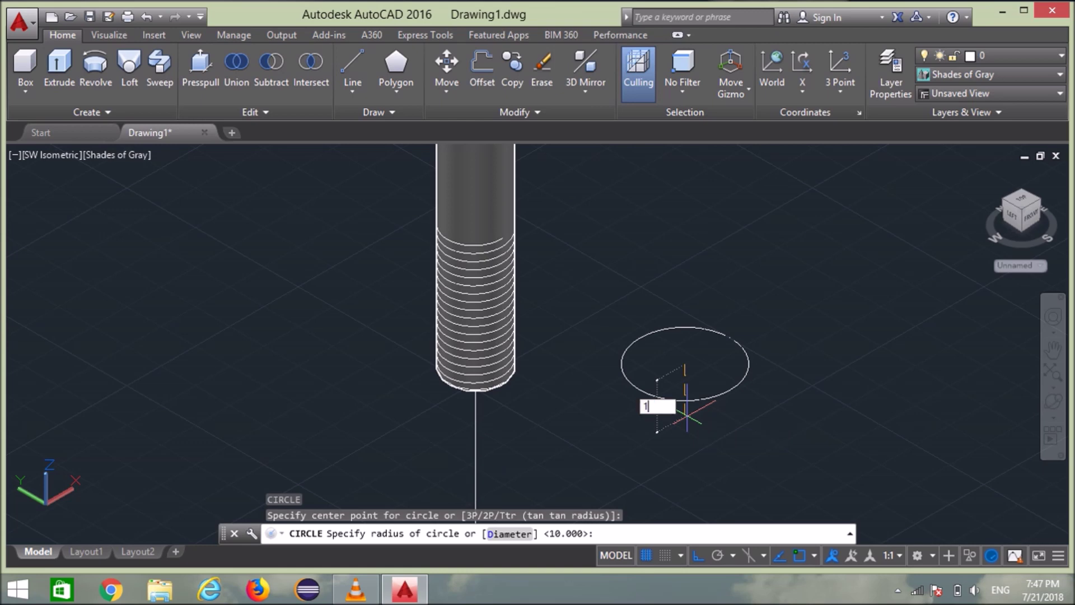
key("Return")
scroll(686, 364, "up", 3)
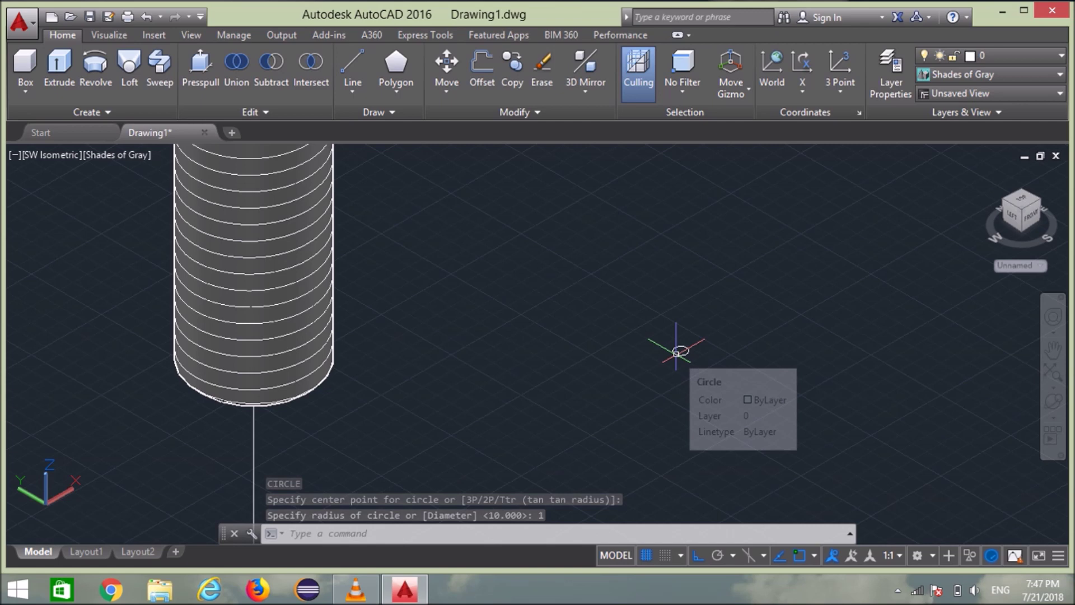
left_click(160, 65)
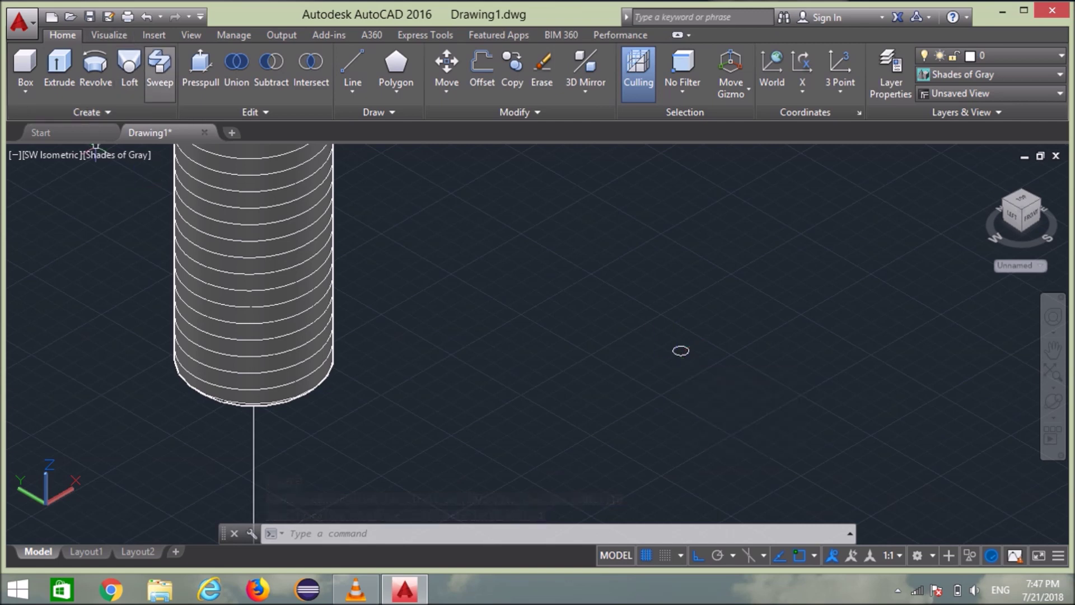
- Sweep the radius-1 circle profile along the helix path
left_click(681, 352)
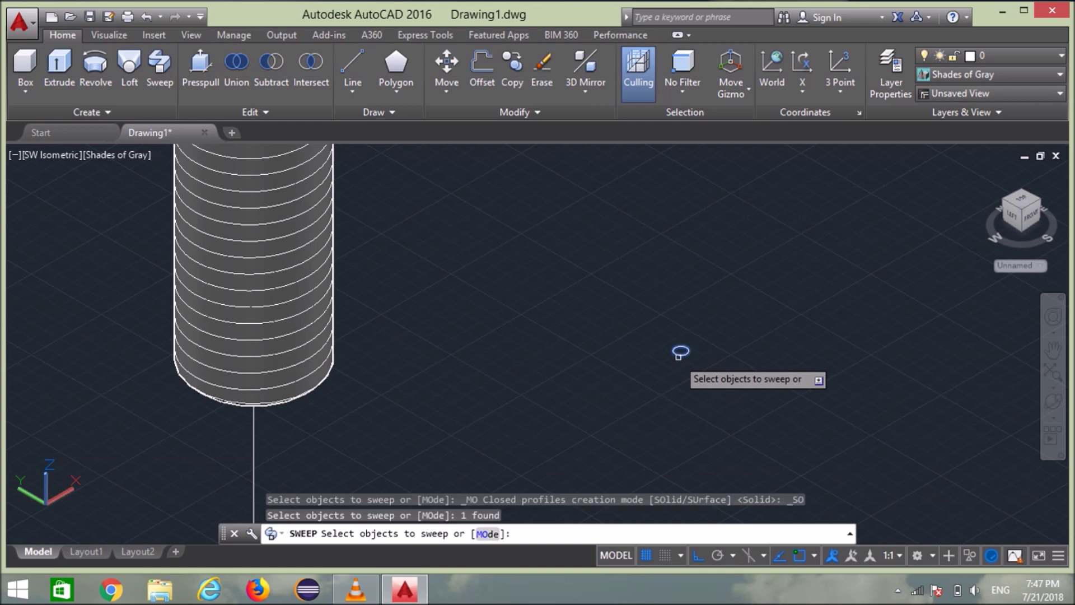
key("Return")
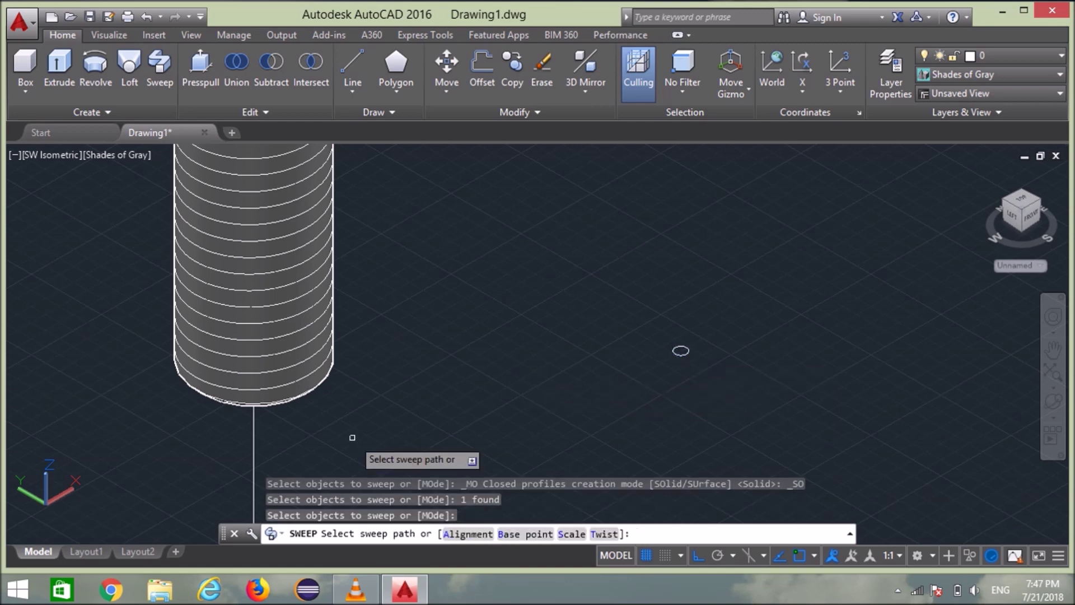
scroll(311, 375, "up", 2)
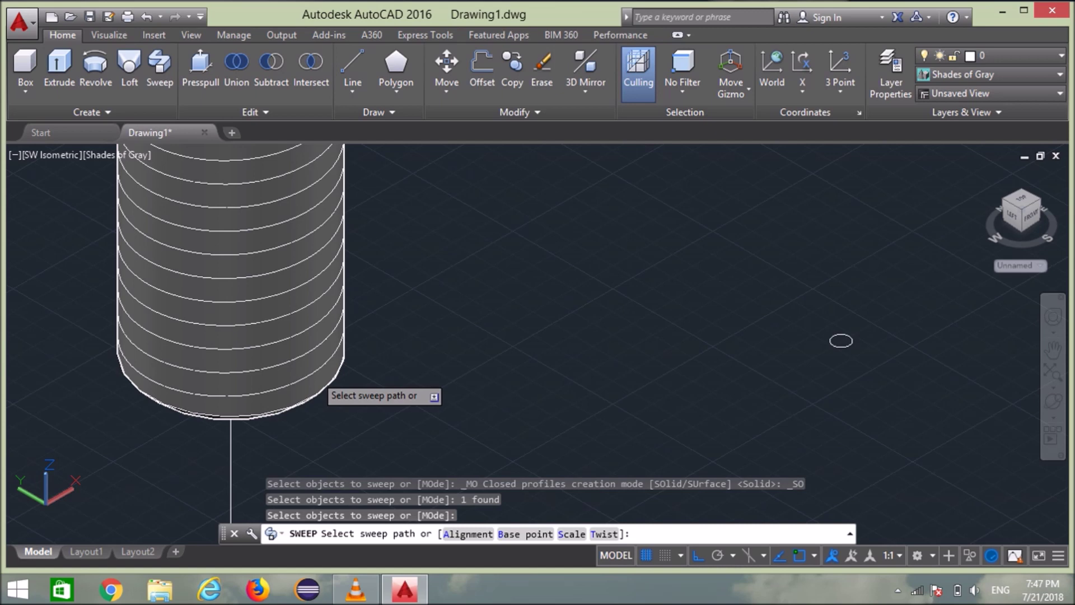
left_click(317, 378)
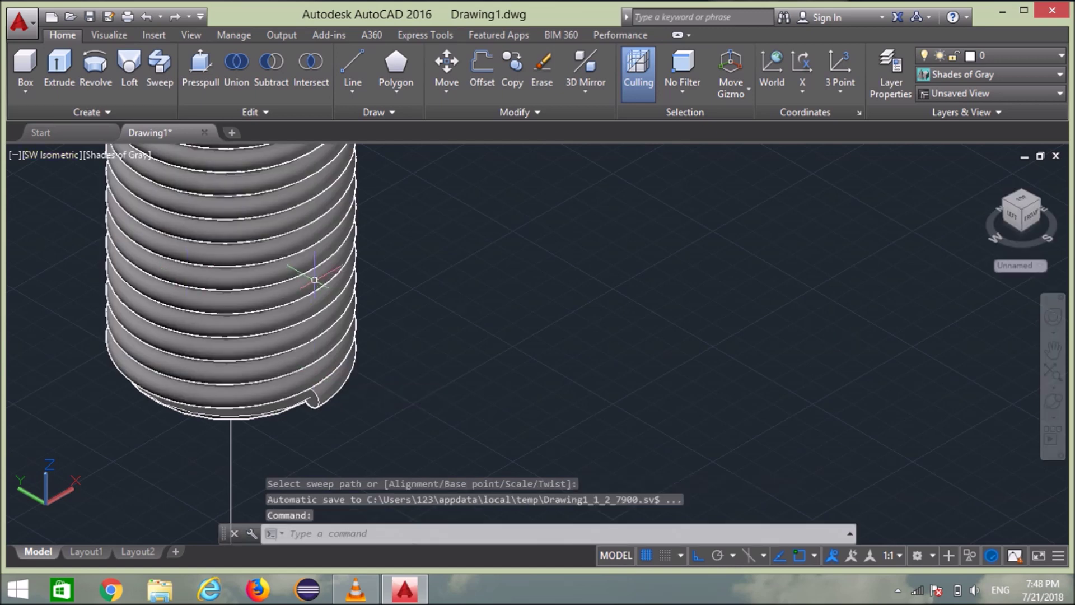
- Zoom and pan to recentre the coiled thread solid in the view
scroll(381, 317, "up", 2)
scroll(456, 362, "up", 1)
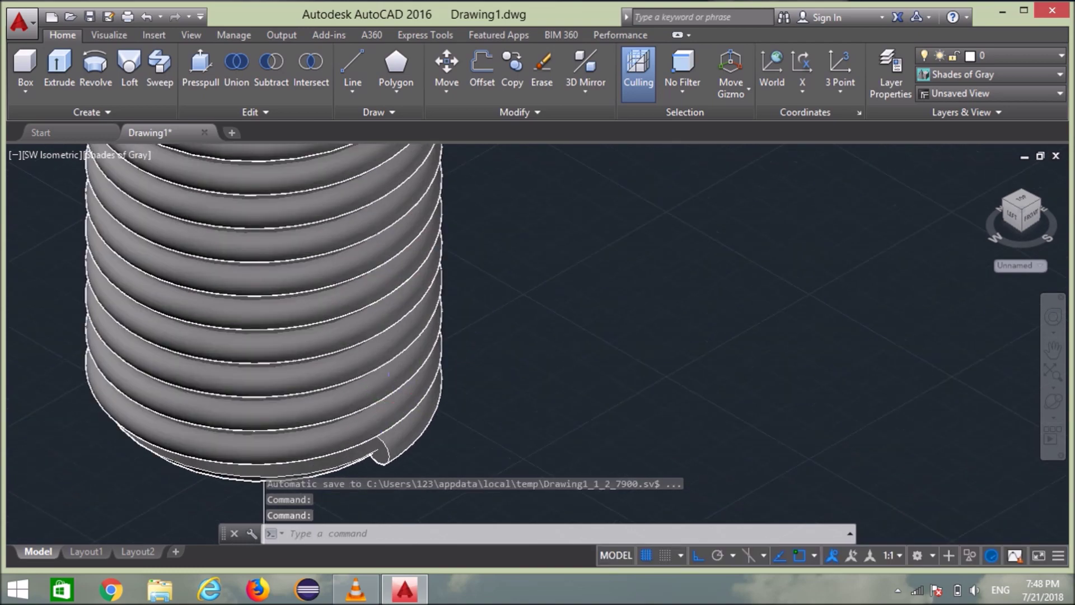
scroll(456, 362, "up", 2)
scroll(403, 358, "up", 2)
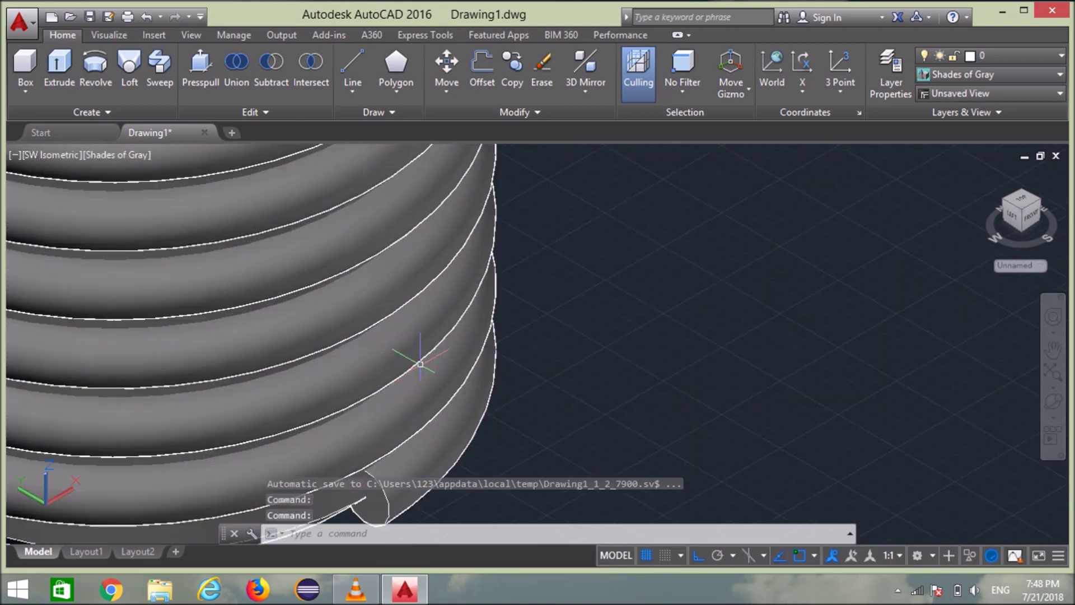
scroll(607, 330, "down", 3)
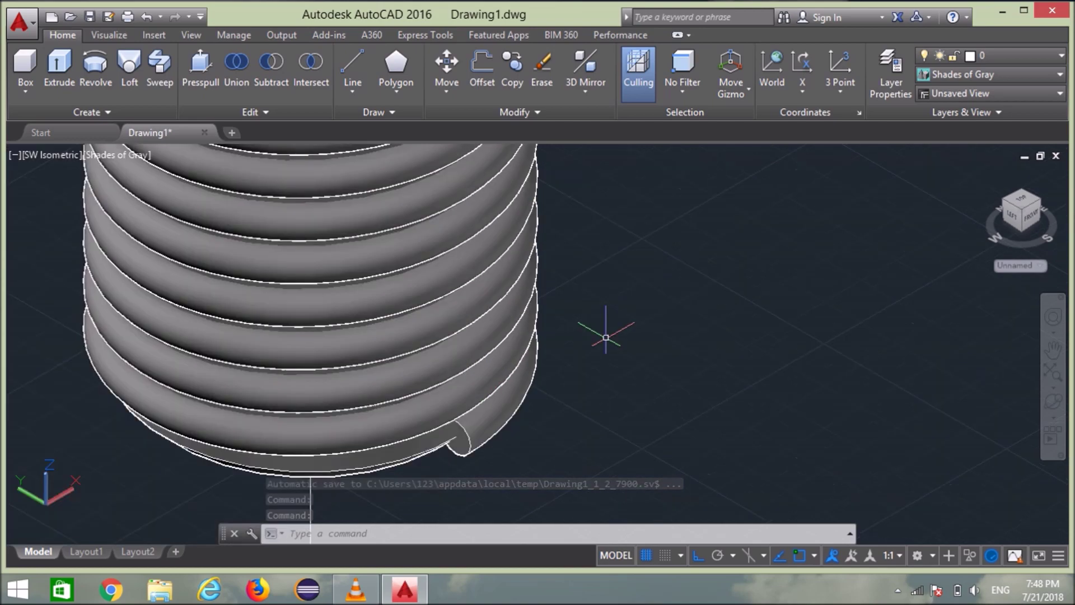
scroll(615, 342, "down", 2)
middle_click_drag(616, 356, 616, 391)
scroll(620, 377, "down", 2)
key("Escape")
middle_click_drag(616, 371, 557, 391)
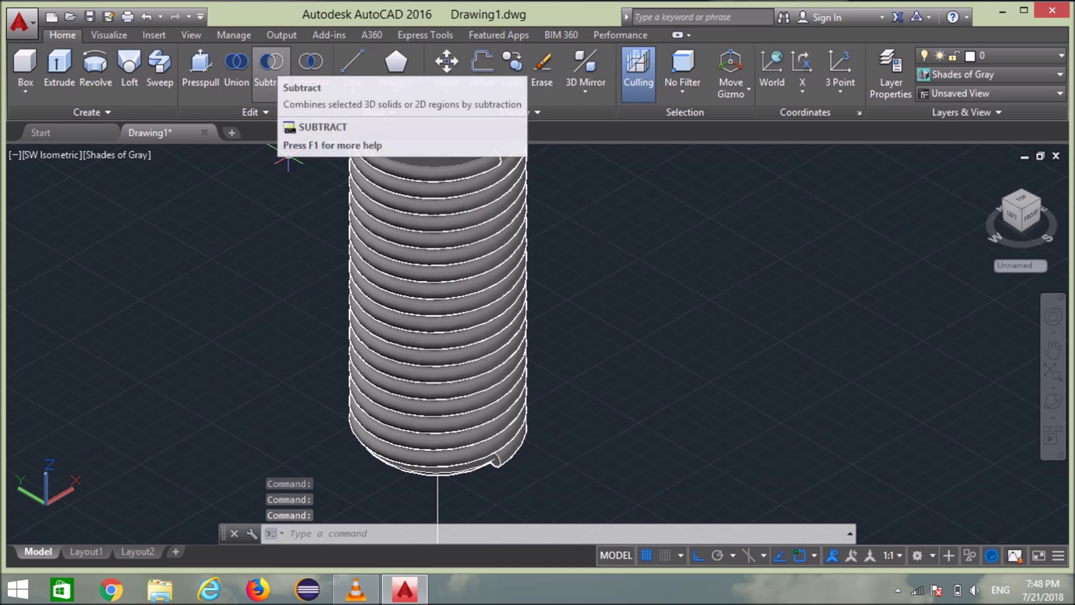
- Subtract the coiled sweep solid from the shank cylinder
left_click(271, 67)
middle_click_drag(272, 305, 242, 407)
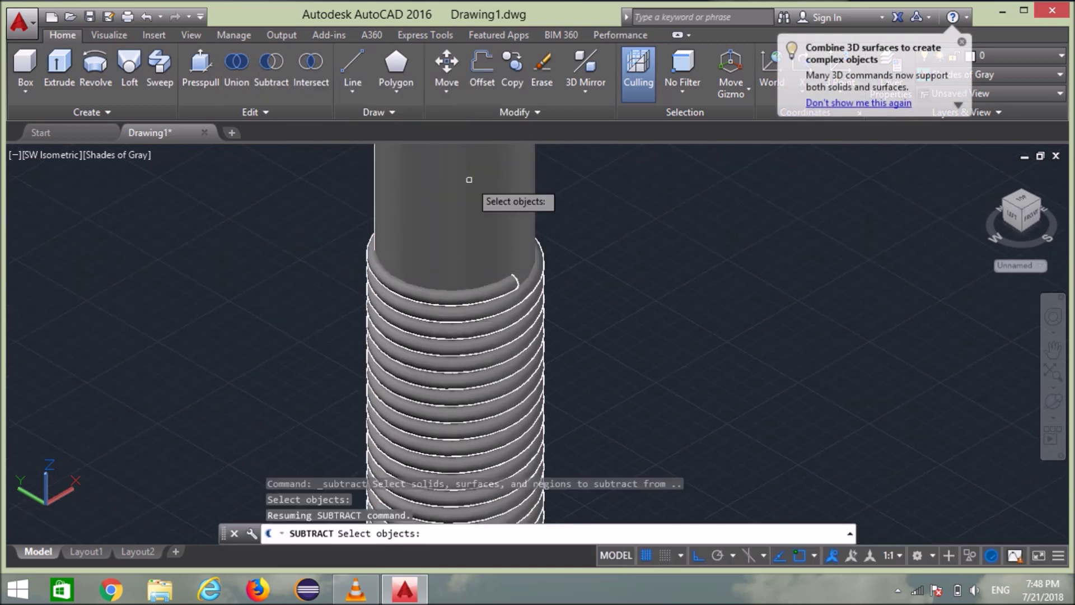
left_click(457, 199)
key("Return")
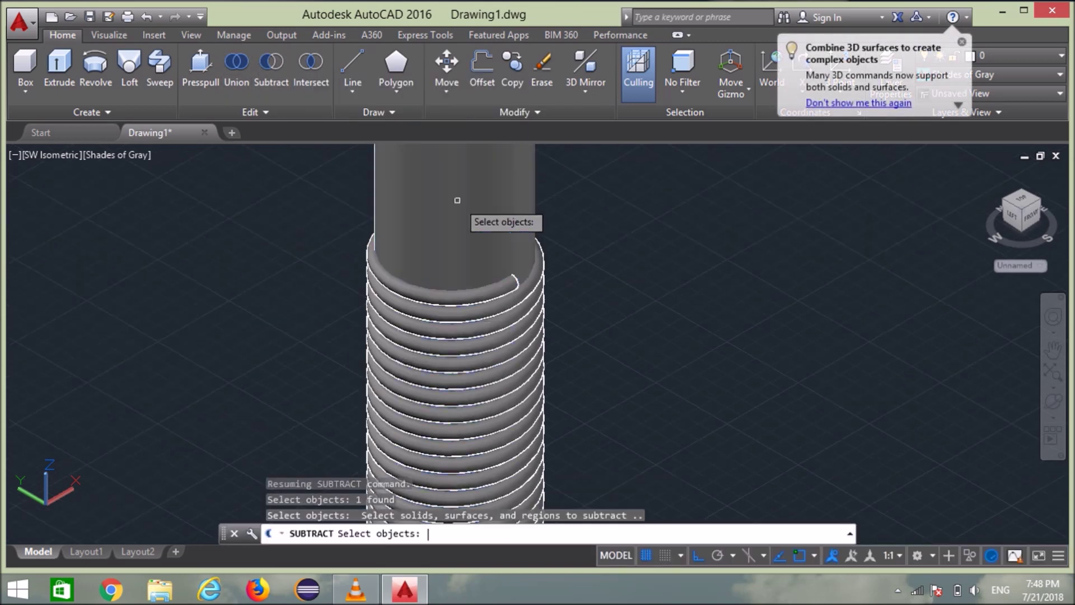
left_click(444, 315)
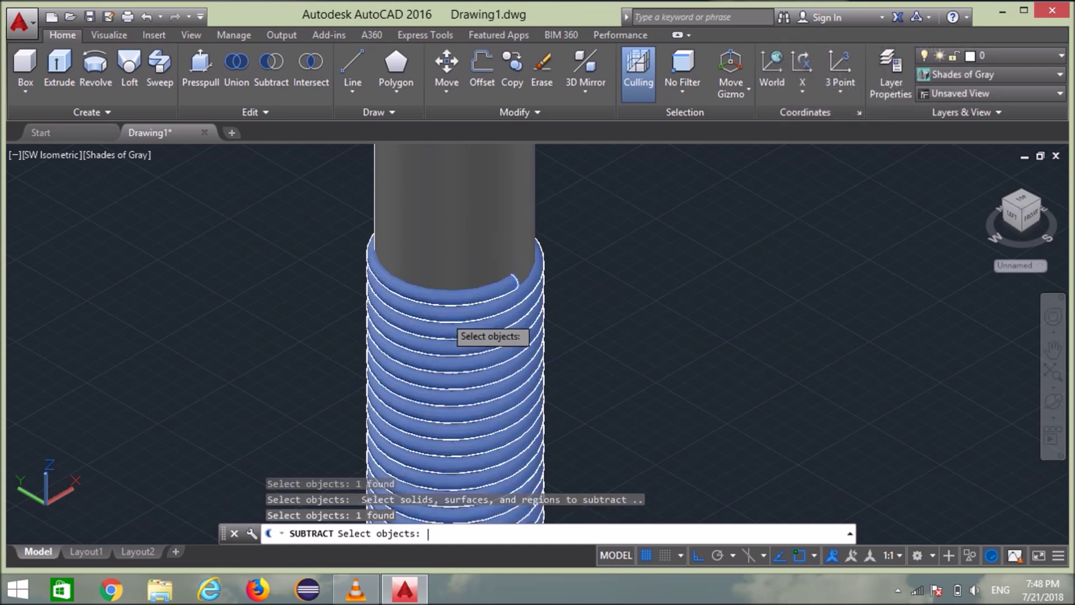
key("Return")
- Free-orbit the view to tilt the threaded bolt at an angle
scroll(647, 322, "down", 2)
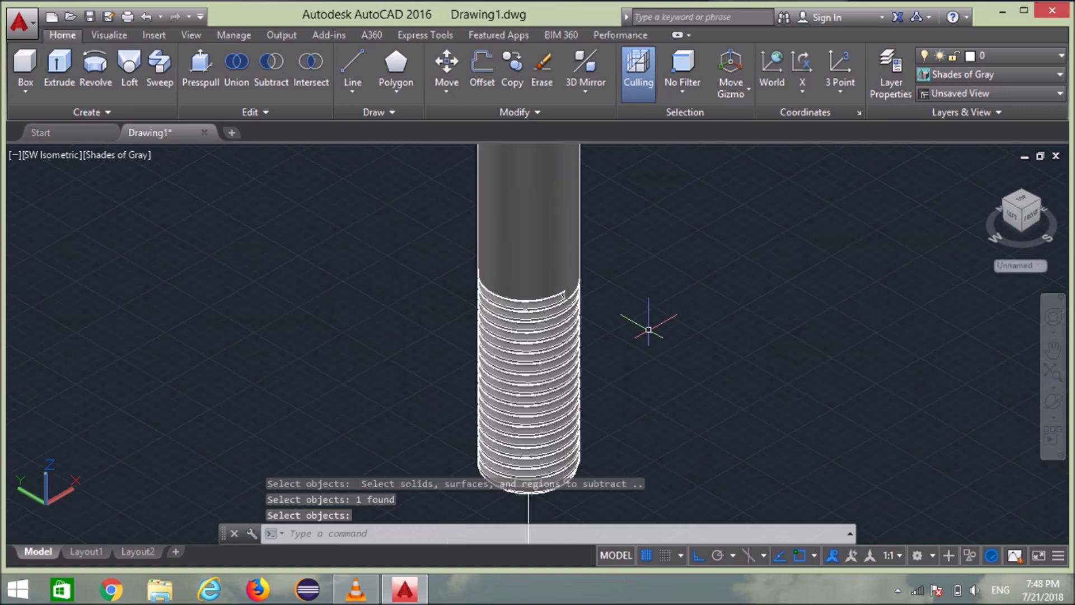
left_click(1053, 402)
mouse_move(538, 387)
left_mouse_down()
mouse_move(509, 420)
mouse_move(537, 459)
mouse_move(526, 457)
left_mouse_up()
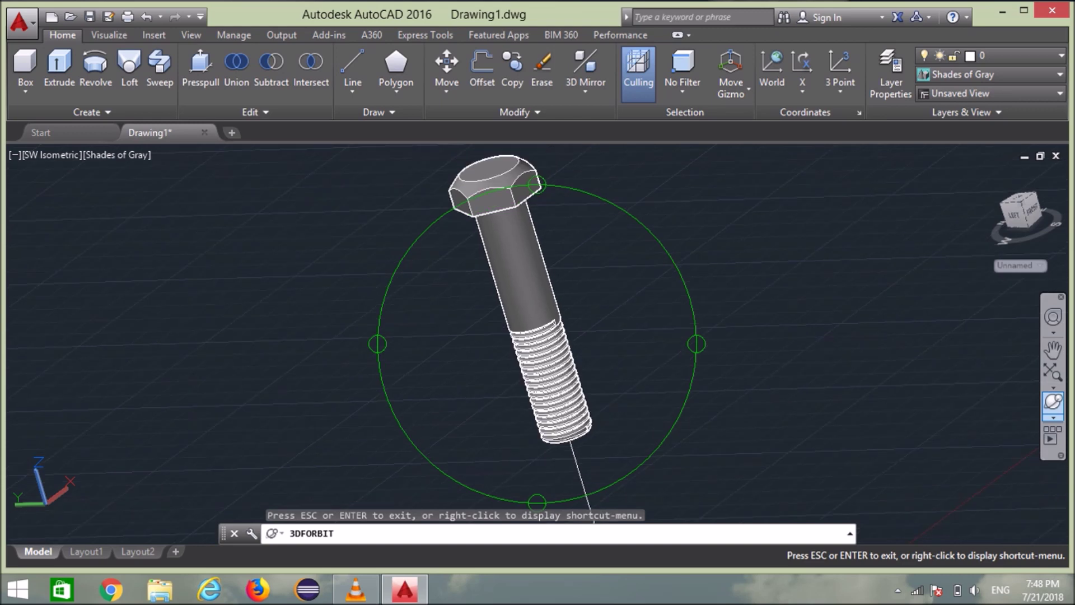
- Exit orbit, then zoom and pan around the bolt head and full bolt
key("Escape")
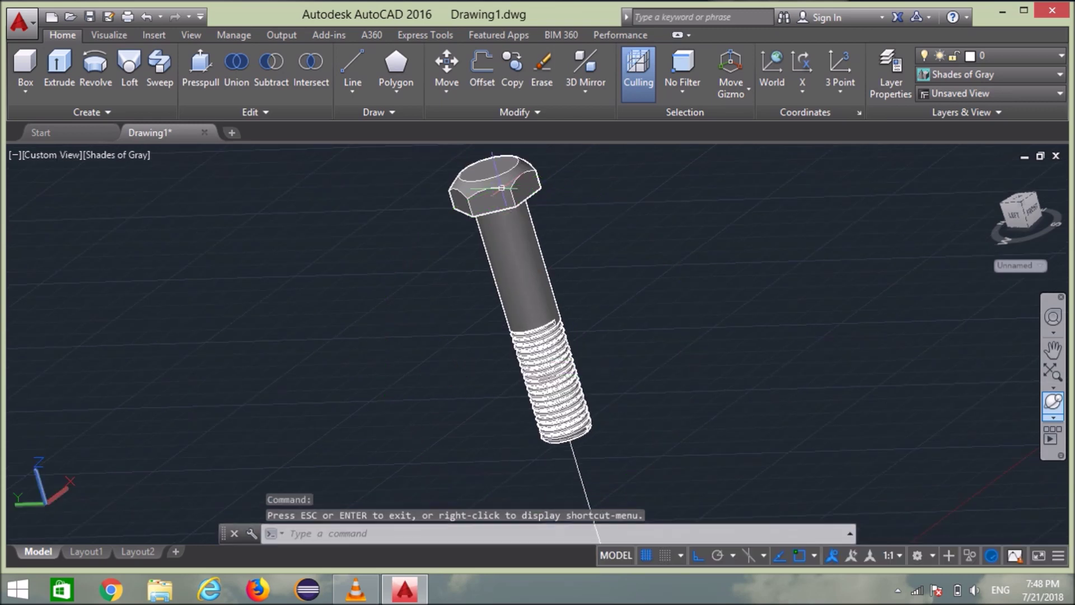
scroll(510, 175, "up", 2)
middle_click_drag(413, 248, 423, 372)
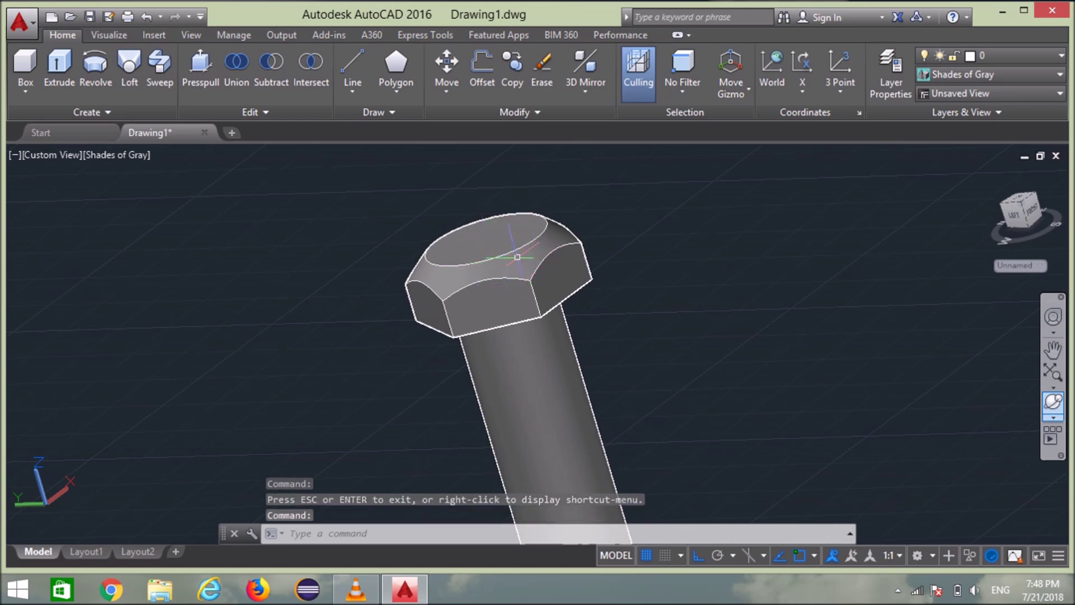
scroll(517, 258, "down", 2)
scroll(549, 331, "down", 2)
middle_click_drag(600, 348, 583, 272)
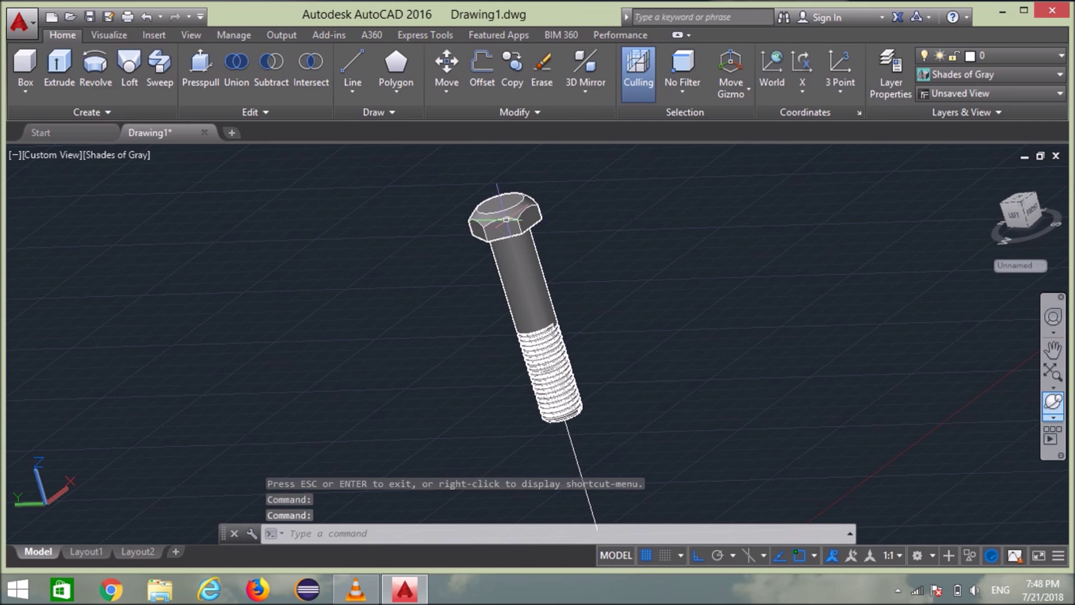
scroll(515, 200, "up", 2)
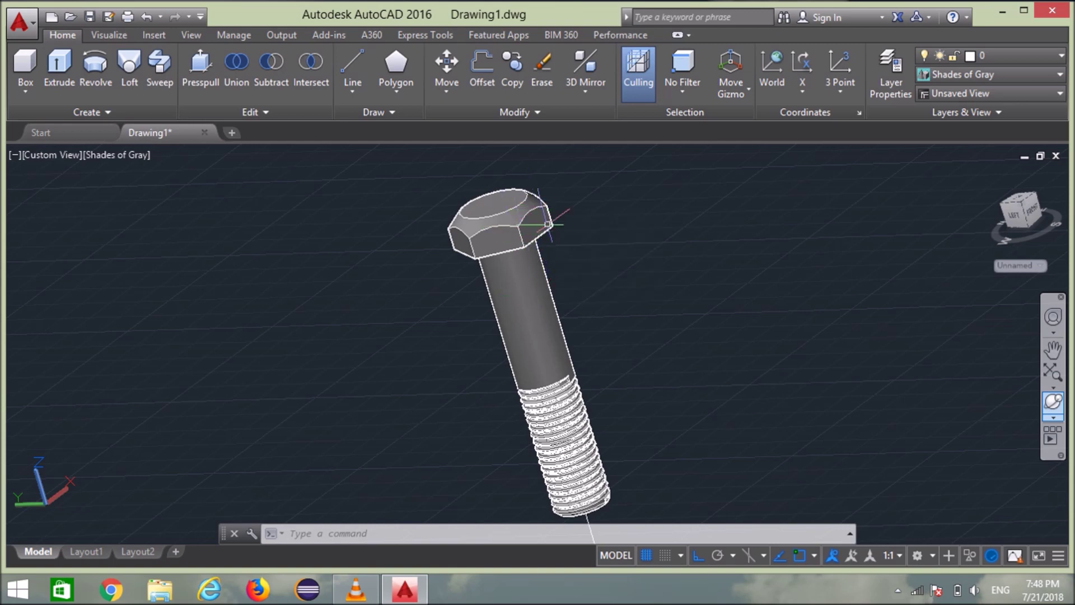
scroll(549, 224, "up", 2)
scroll(560, 311, "down", 3)
middle_click_drag(574, 345, 546, 314)
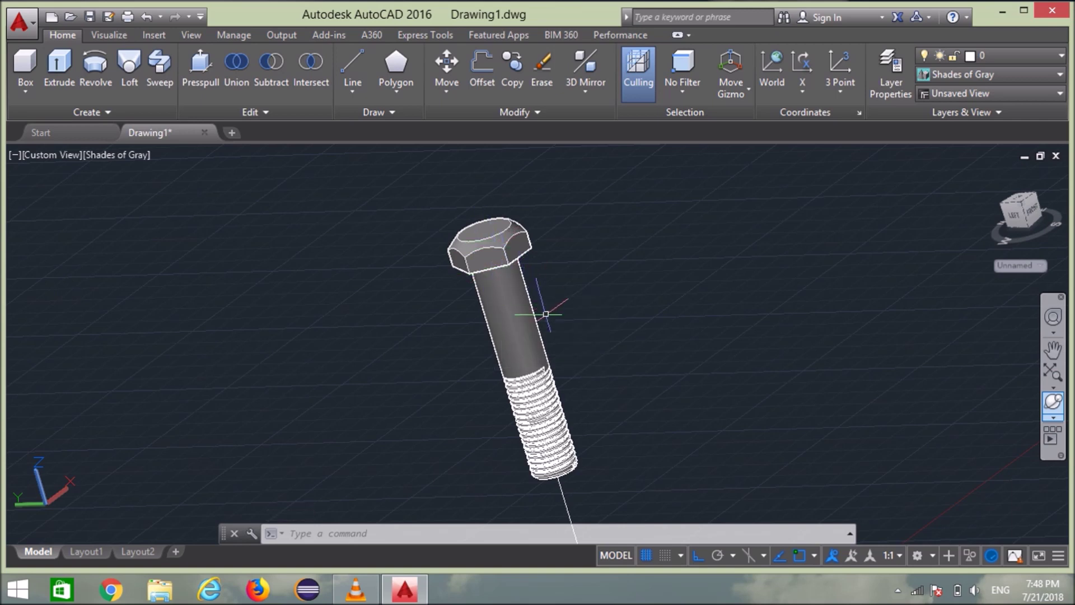
- Adjust the zoom, then bring the VLC media player window forward
scroll(546, 288, "up", 2)
scroll(543, 286, "down", 2)
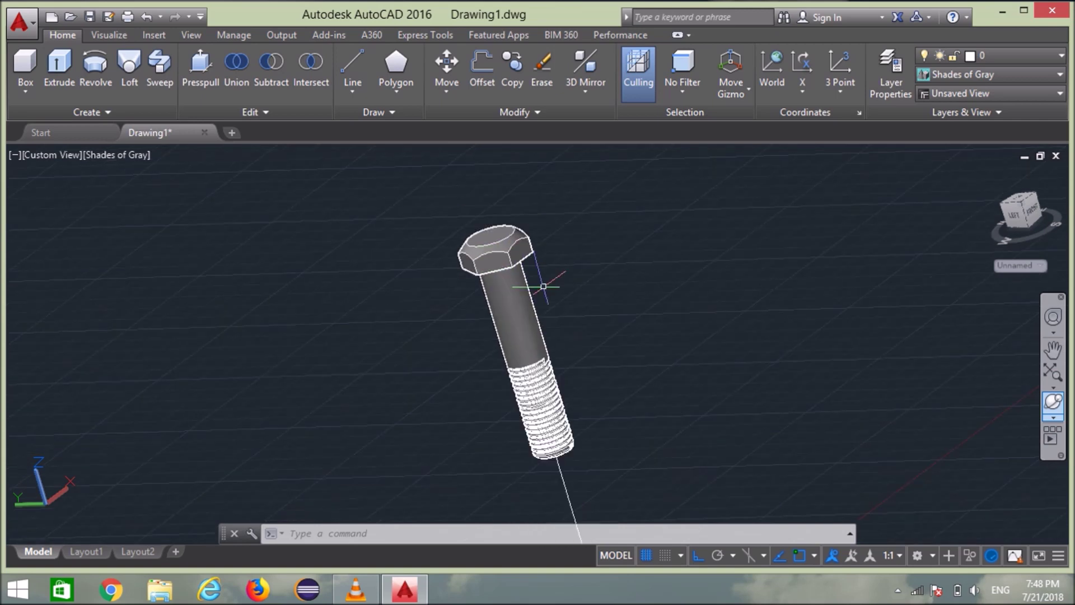
scroll(582, 333, "down", 2)
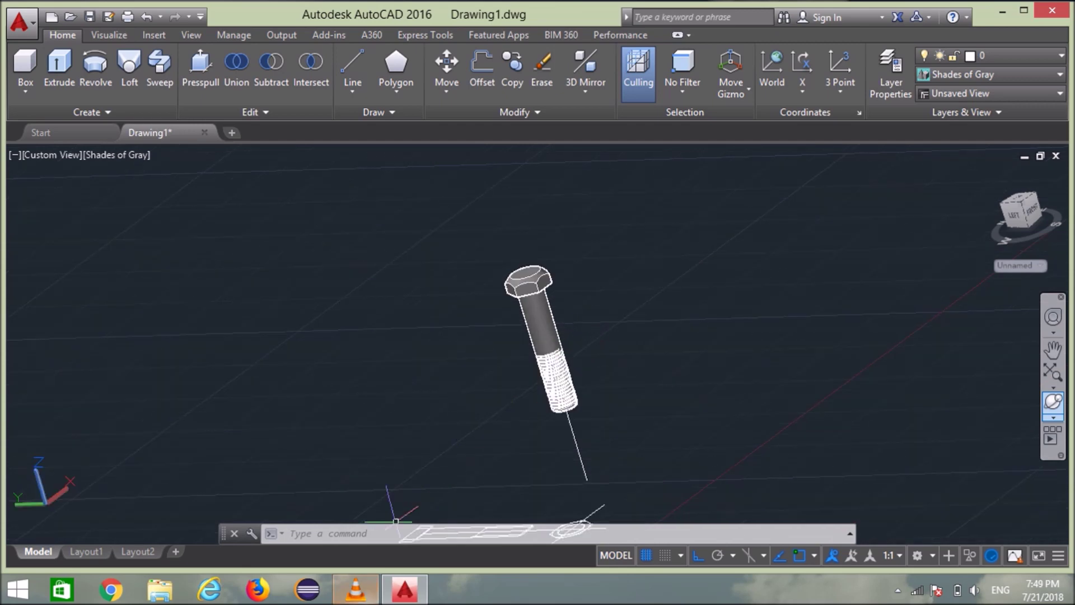
left_click(355, 588)
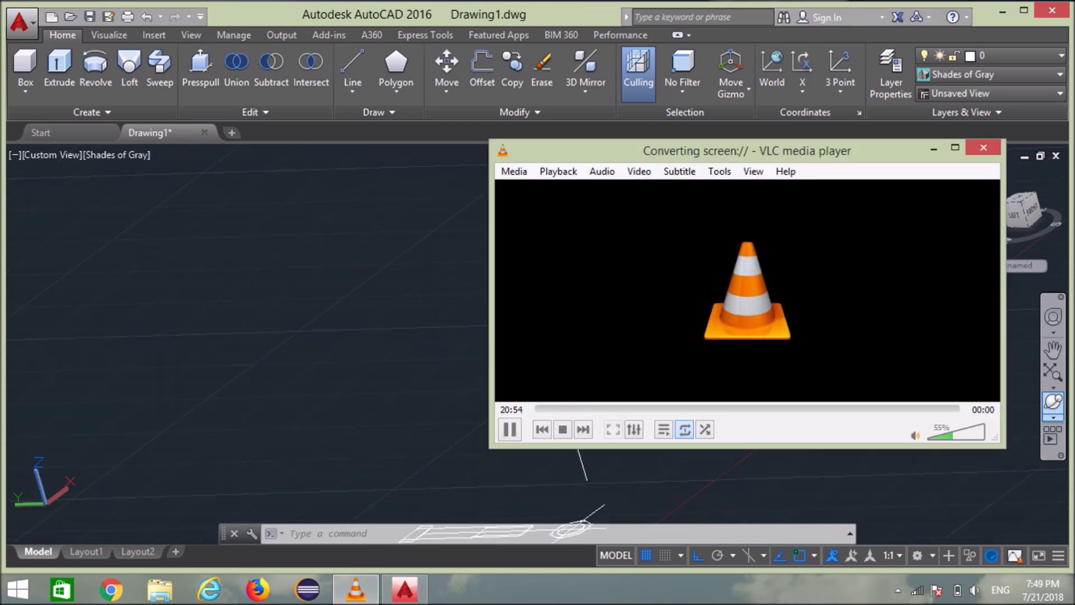